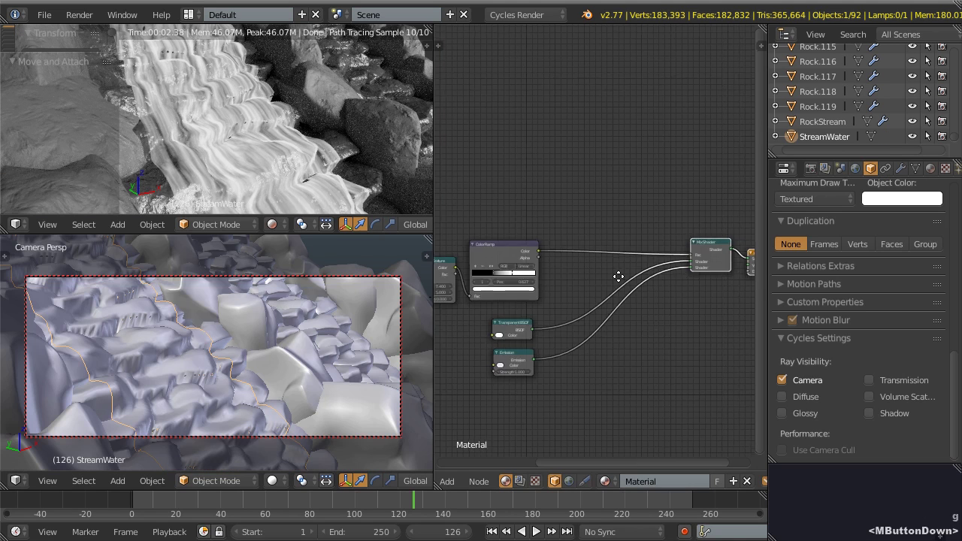
middle_click_drag(559, 245, 644, 275)
scroll(643, 276, "up", 1)
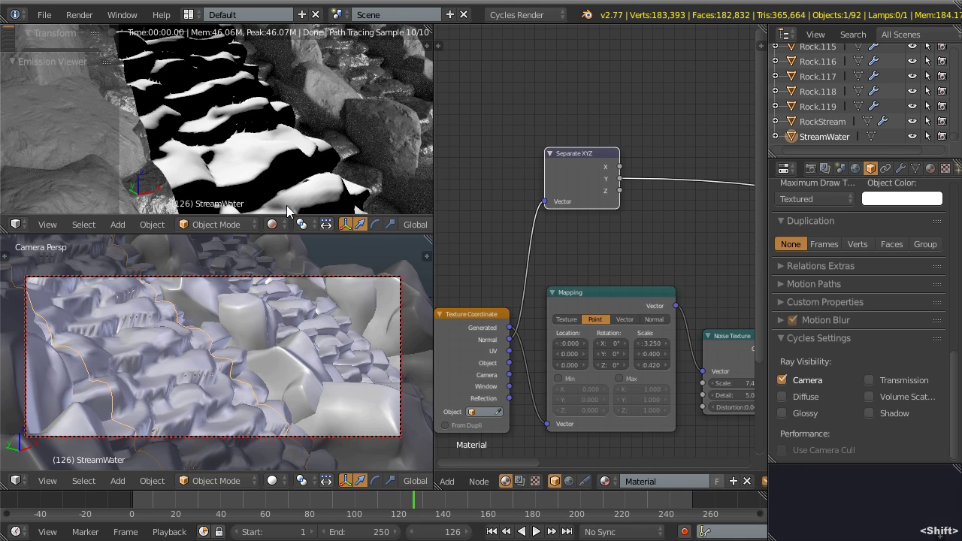
scroll(662, 231, "down", 4)
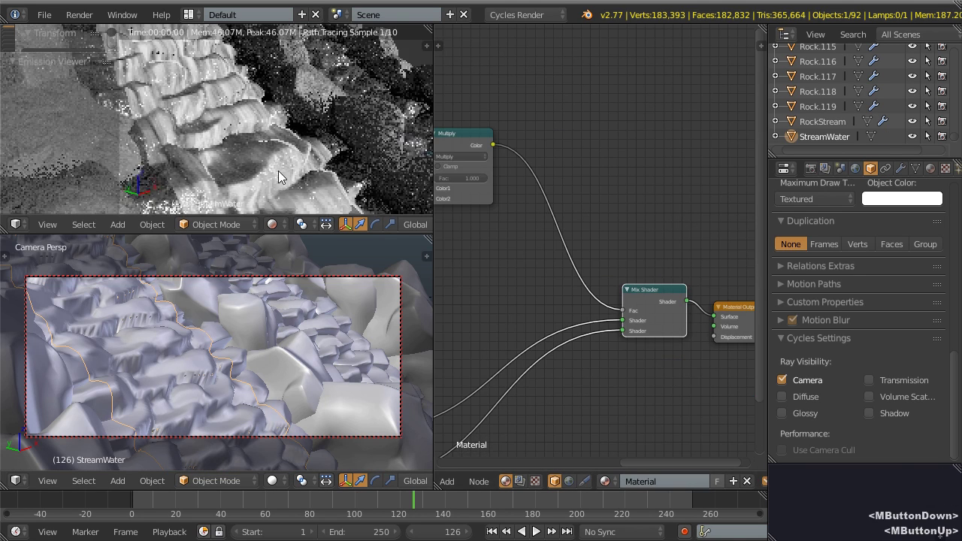
middle_click_drag(278, 175, 262, 165)
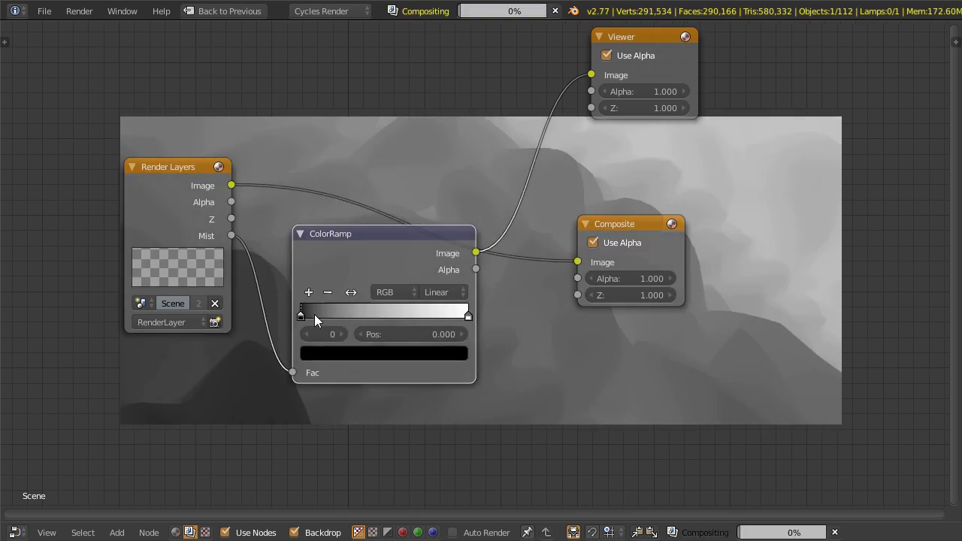
left_click_drag(383, 247, 387, 368)
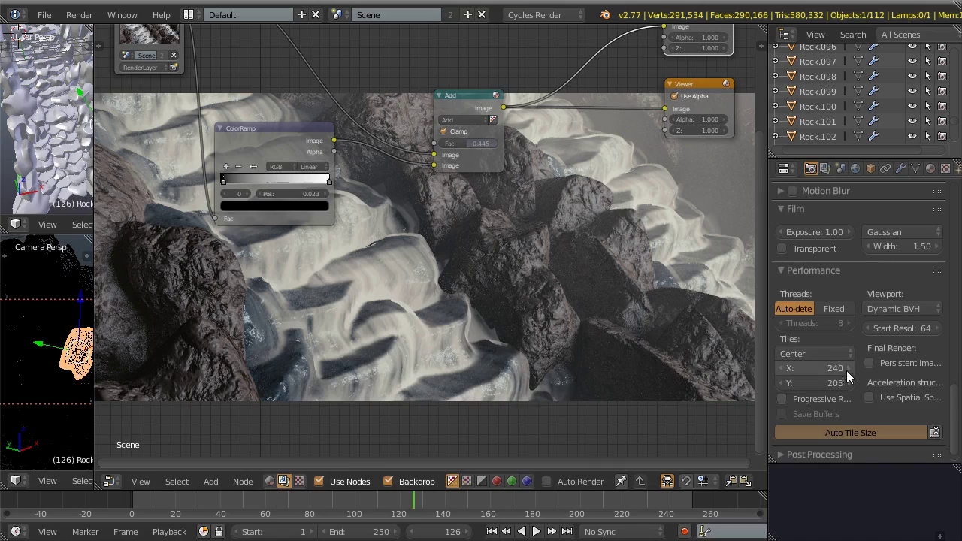
scroll(887, 397, "up", 2)
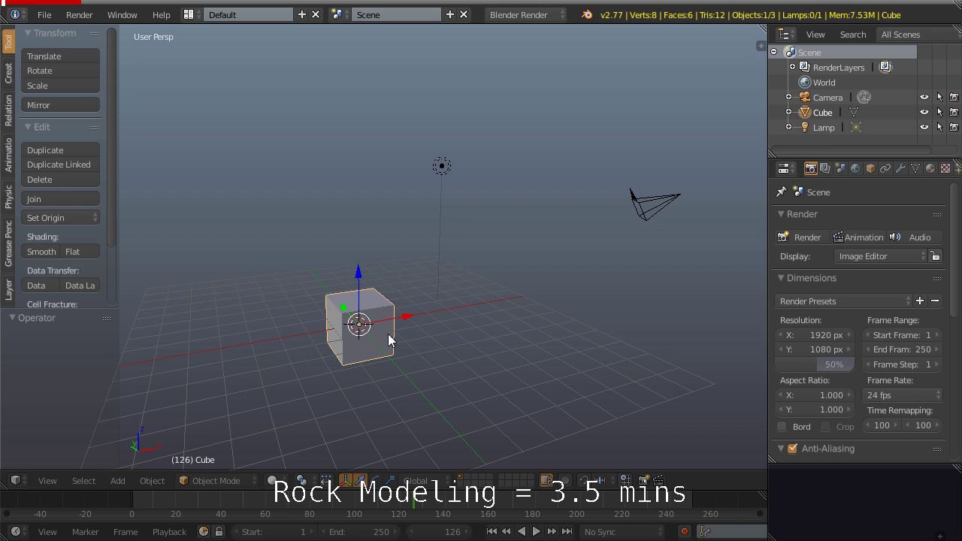
- Apply Subdivide Smooth to the whole cube mesh in Edit Mode and set its smoothness to 0
key("Tab")
key("w")
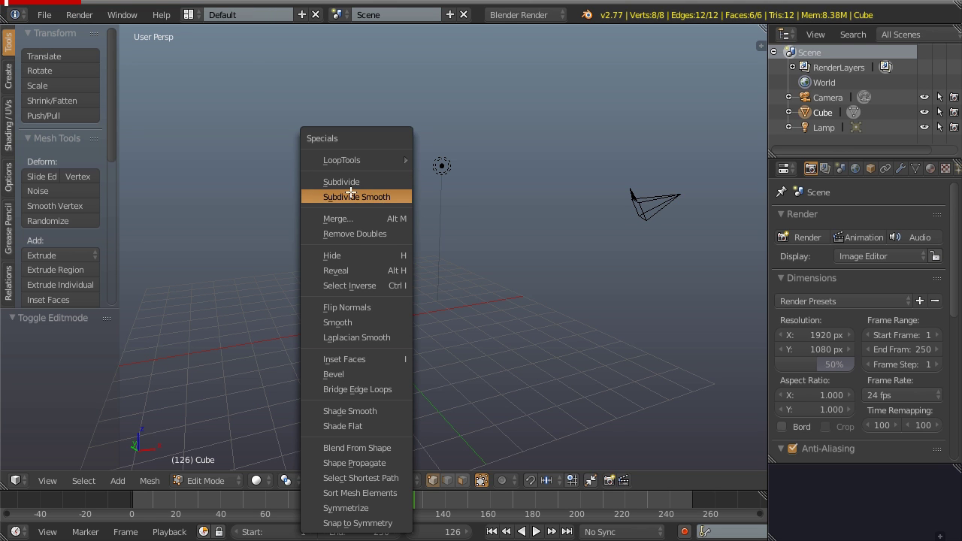
left_click(391, 194)
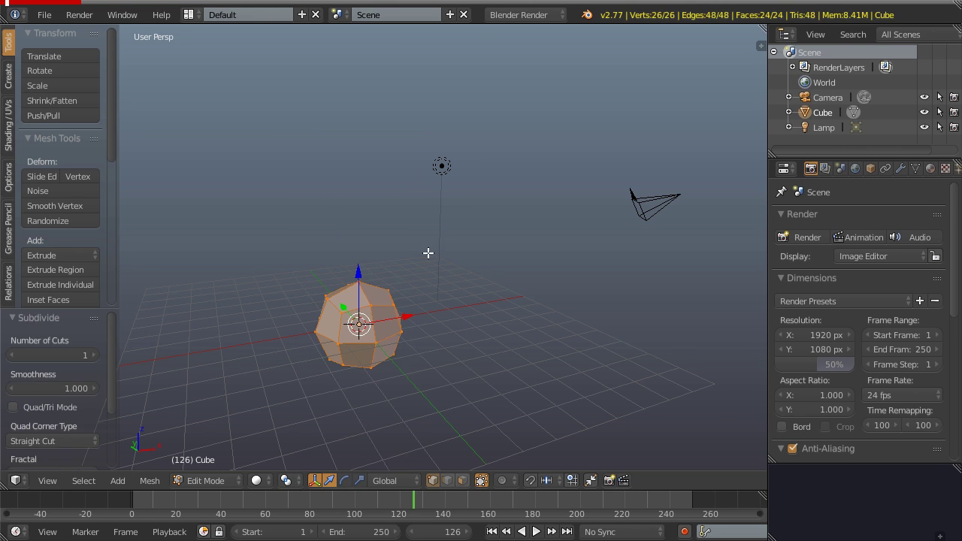
left_click_drag(76, 390, 7, 390)
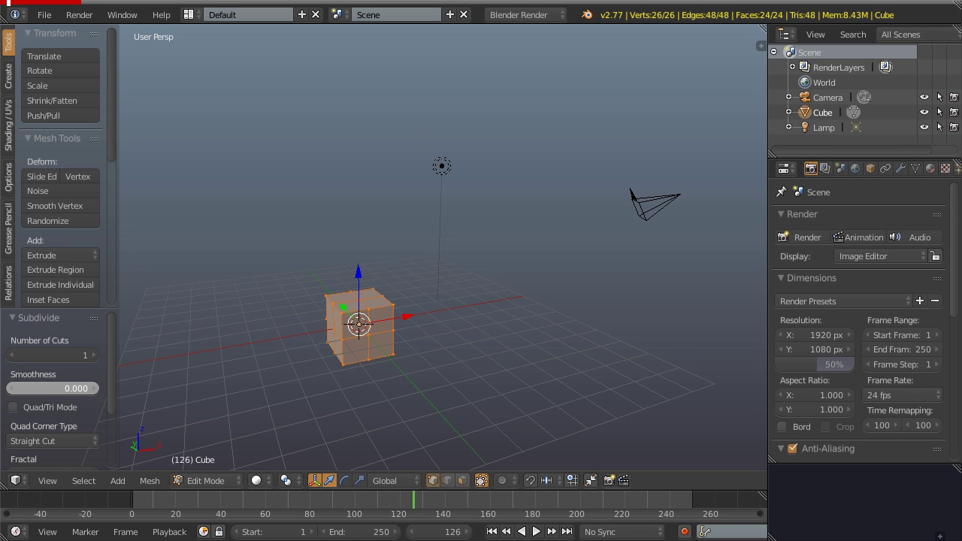
- Set the subdivision to 3 cuts and raise its smoothness until the cube's sides bulge slightly
scroll(361, 368, "up", 2)
middle_click_drag(360, 368, 427, 295, "shift")
scroll(408, 285, "up", 2)
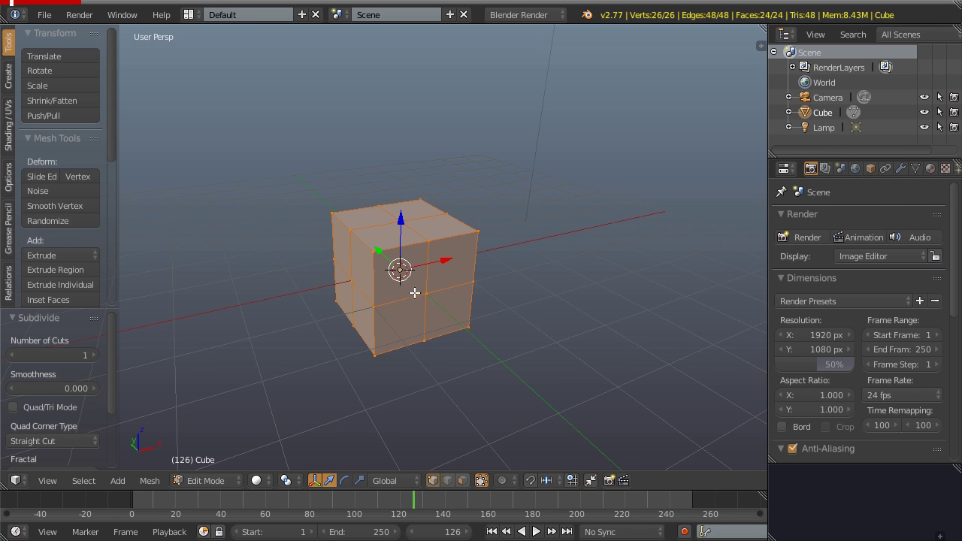
left_click(98, 350)
left_click(96, 350)
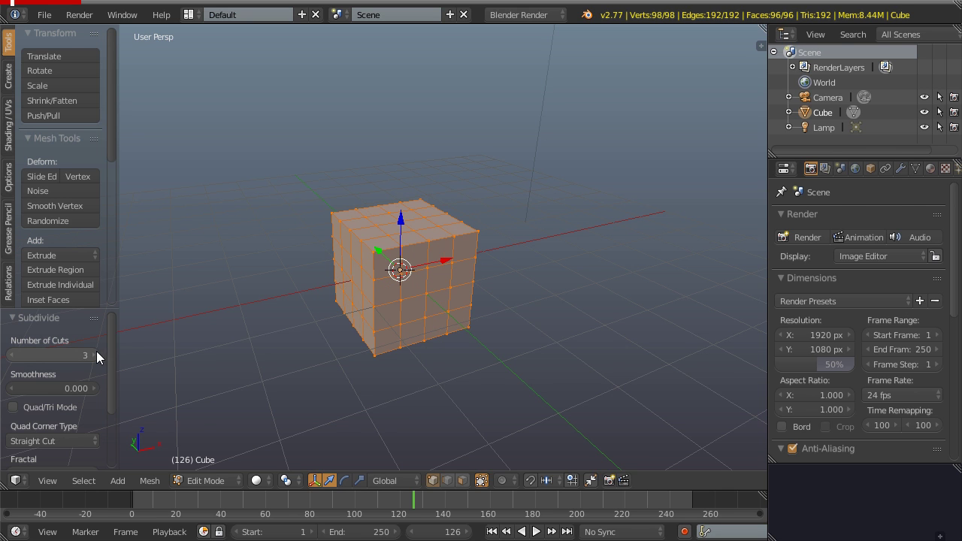
left_click(52, 385)
mouse_move(52, 385)
left_mouse_down()
mouse_move(75, 385)
mouse_move(41, 387)
left_mouse_up()
- Raise the subdivision's Fractal value to 4.150 to distort the cube into a jagged rock, inspecting it from several sides
scroll(84, 387, "down", 3)
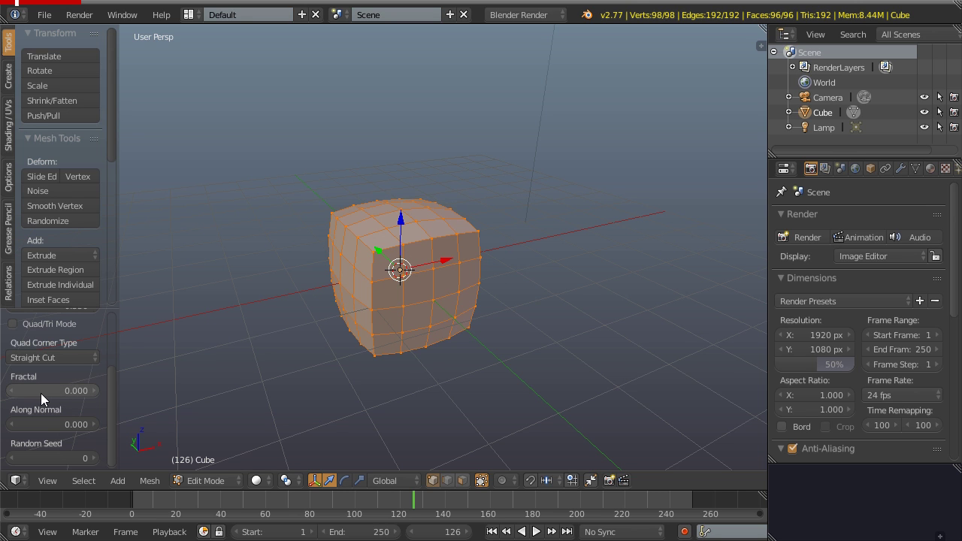
left_click_drag(53, 390, 134, 389)
middle_click_drag(385, 218, 536, 257)
scroll(536, 256, "up", 4)
middle_click_drag(304, 242, 498, 292)
mouse_move(357, 350)
middle_mouse_down()
mouse_move(393, 293)
mouse_move(212, 284)
middle_mouse_up()
scroll(360, 278, "down", 3)
mouse_move(496, 259)
middle_mouse_down()
mouse_move(466, 273)
mouse_move(324, 223)
middle_mouse_up()
mouse_move(534, 297)
middle_mouse_down()
mouse_move(449, 273)
mouse_move(480, 257)
middle_mouse_up()
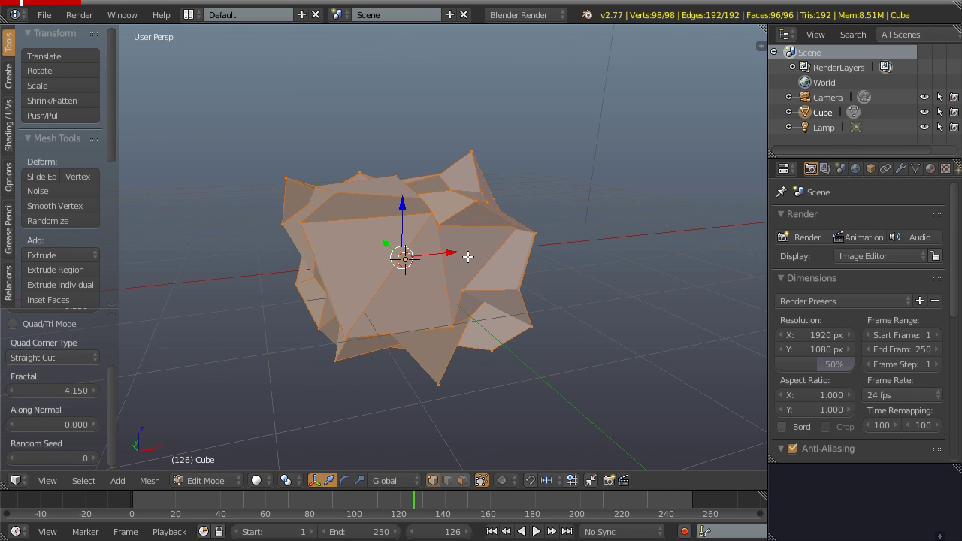
- Smooth the vertices of the jagged rock mesh with a smoothing of 0.500 and one repeat
key("w")
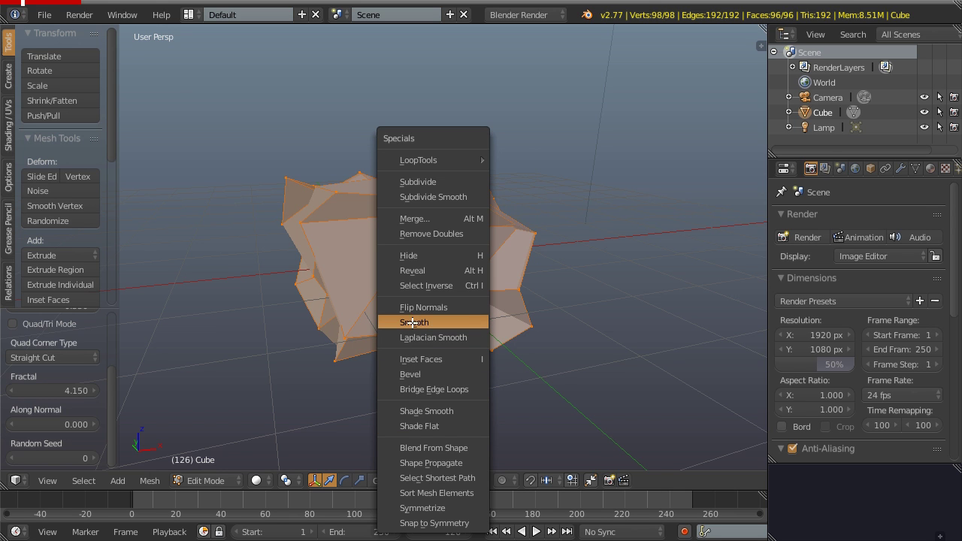
left_click(463, 322)
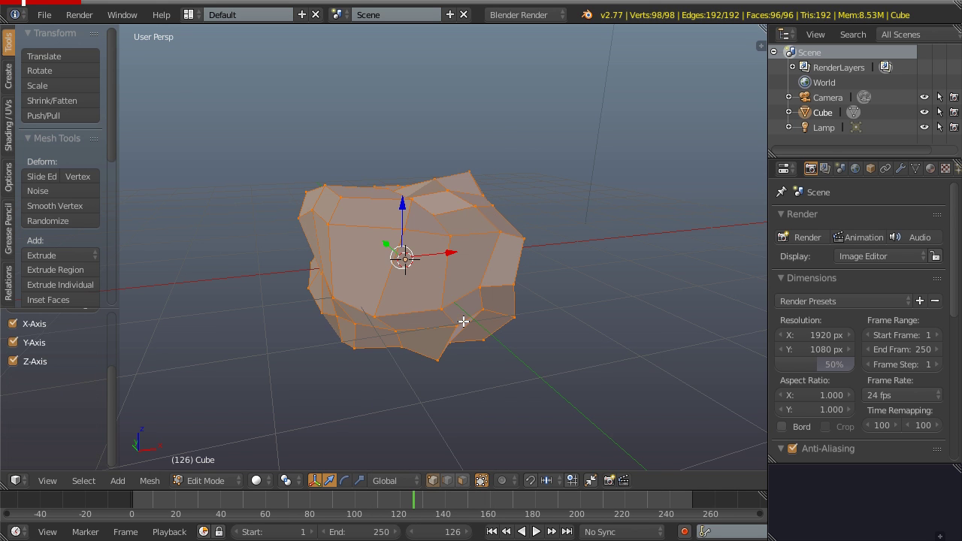
scroll(62, 388, "up", 4)
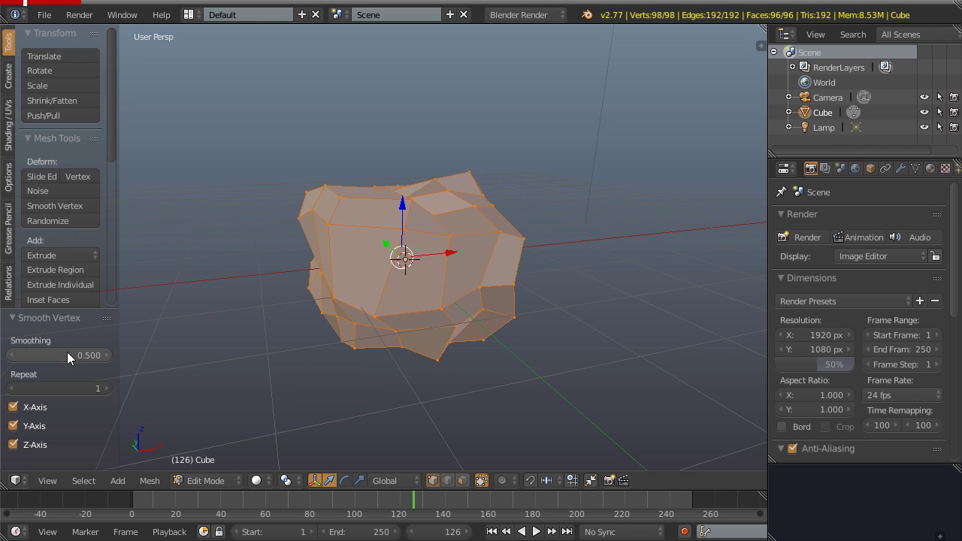
- Flatten the rock mesh by scaling it to 0.7 along the Z axis
middle_click_drag(311, 287, 518, 274)
key("s")
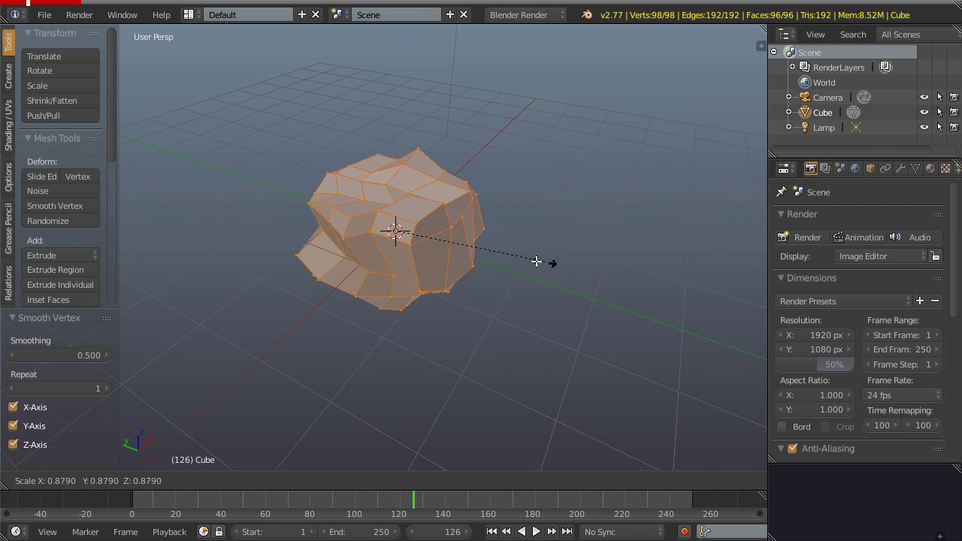
key("z")
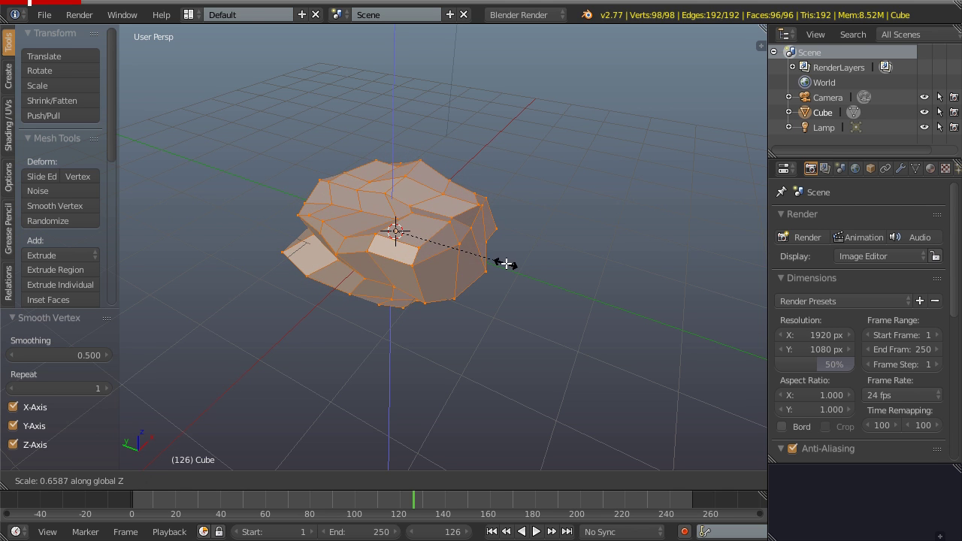
left_click(513, 264)
- Return to Object Mode and apply smooth shading to the rock
middle_click_drag(385, 242, 414, 254)
scroll(412, 256, "up", 2)
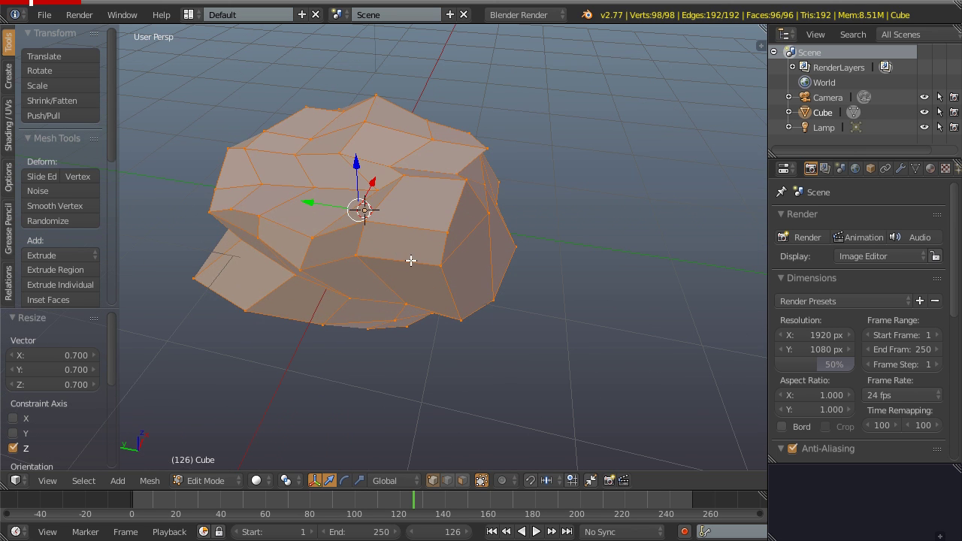
key("Tab")
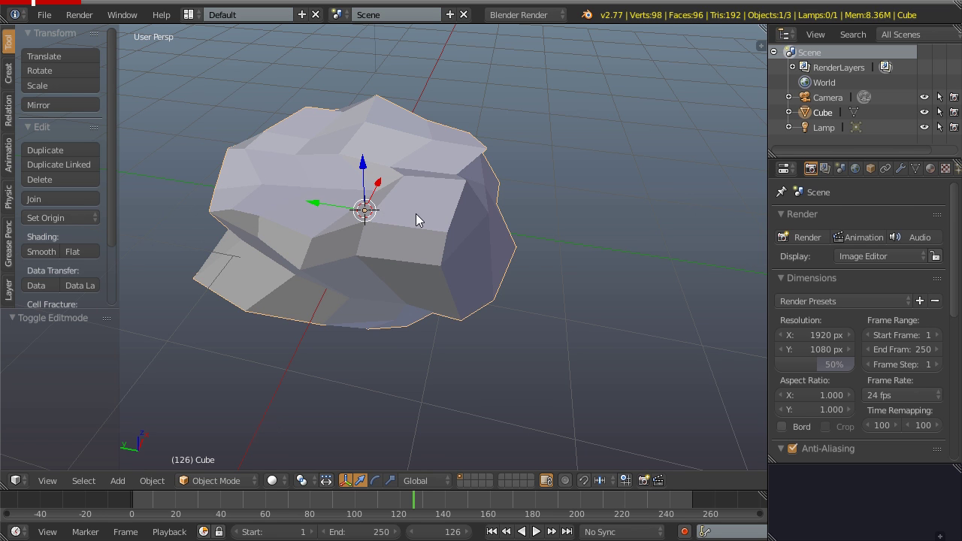
left_click(31, 254)
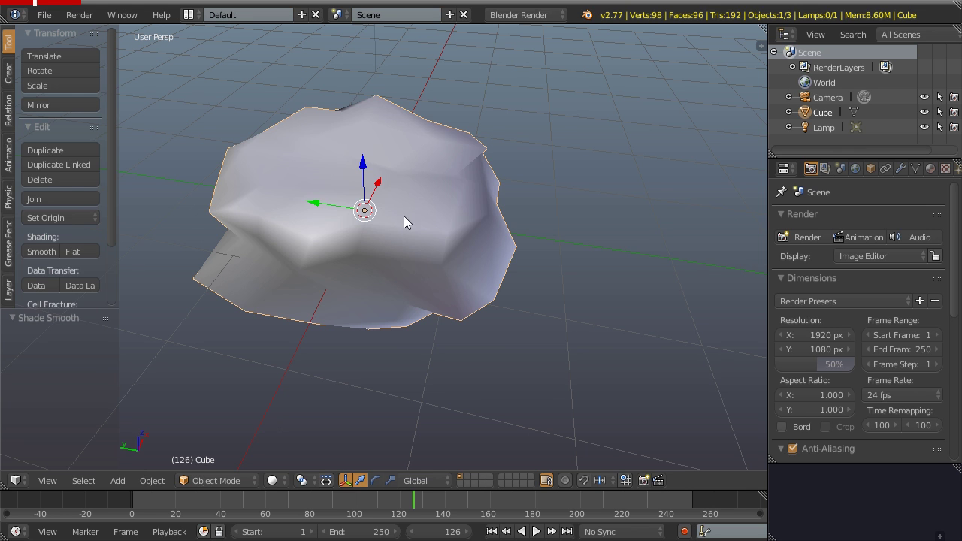
key("Tab")
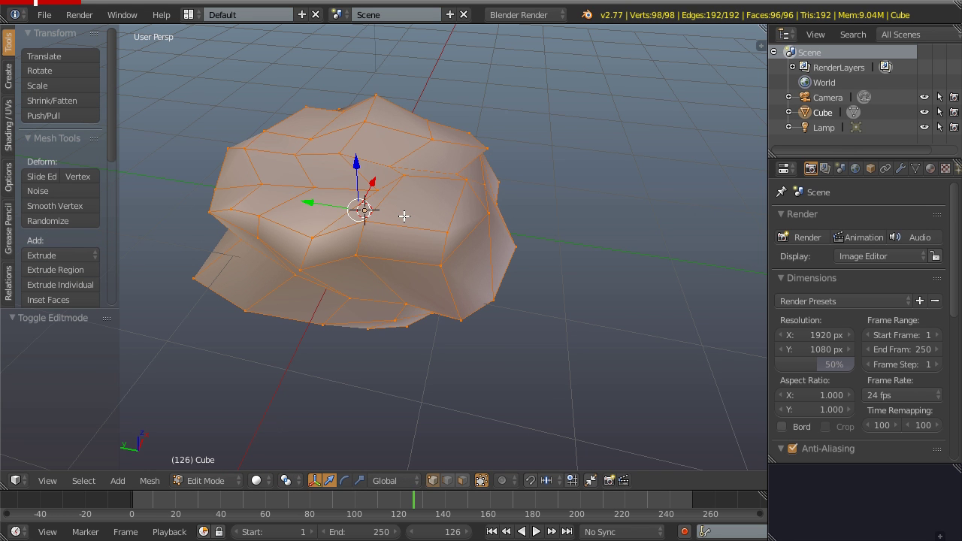
key("w")
middle_click_drag(369, 163, 353, 227)
key("Tab")
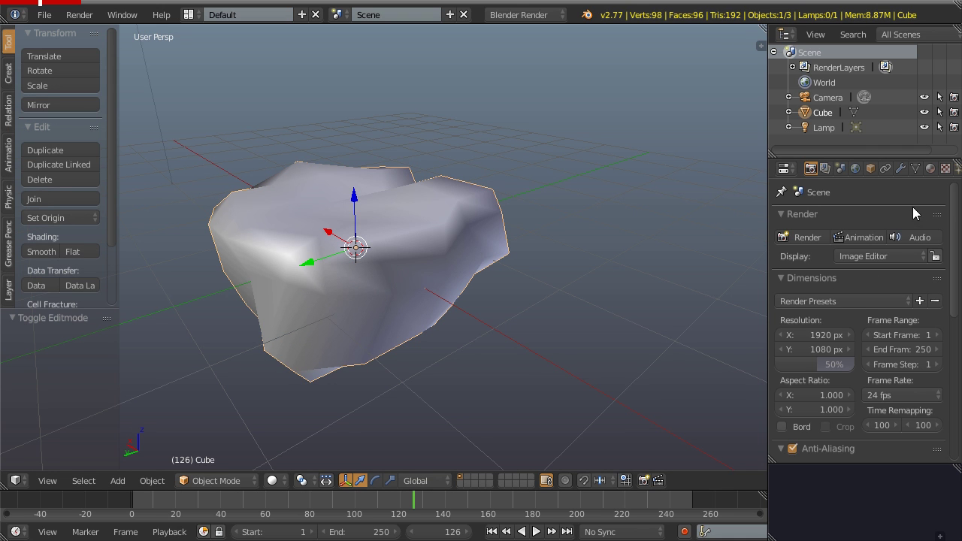
- Add a Bevel modifier to the rock
left_click(900, 168)
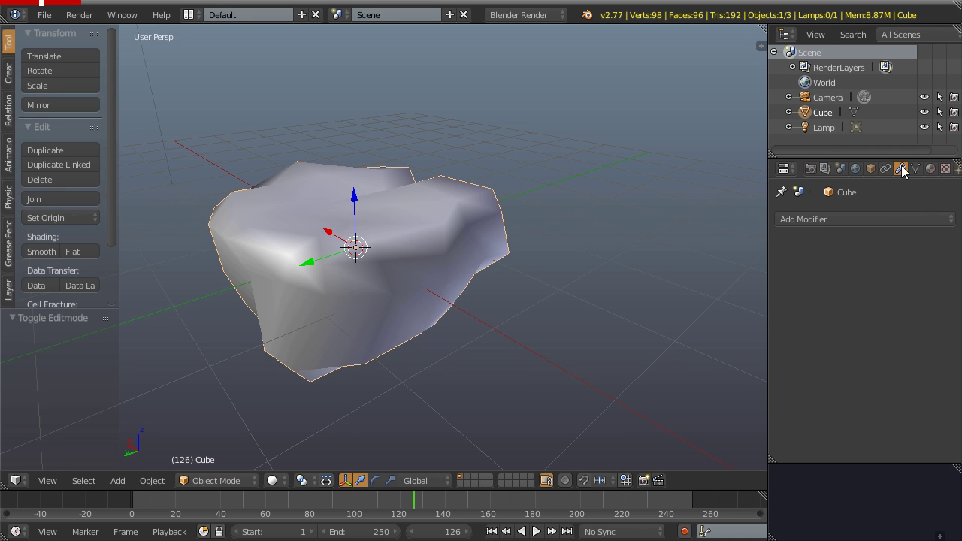
left_click(816, 219)
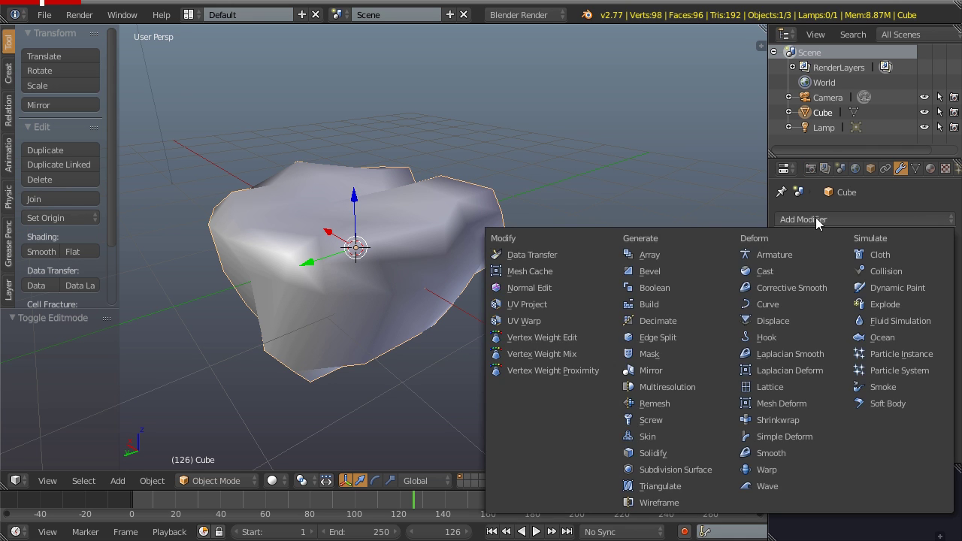
left_click(684, 268)
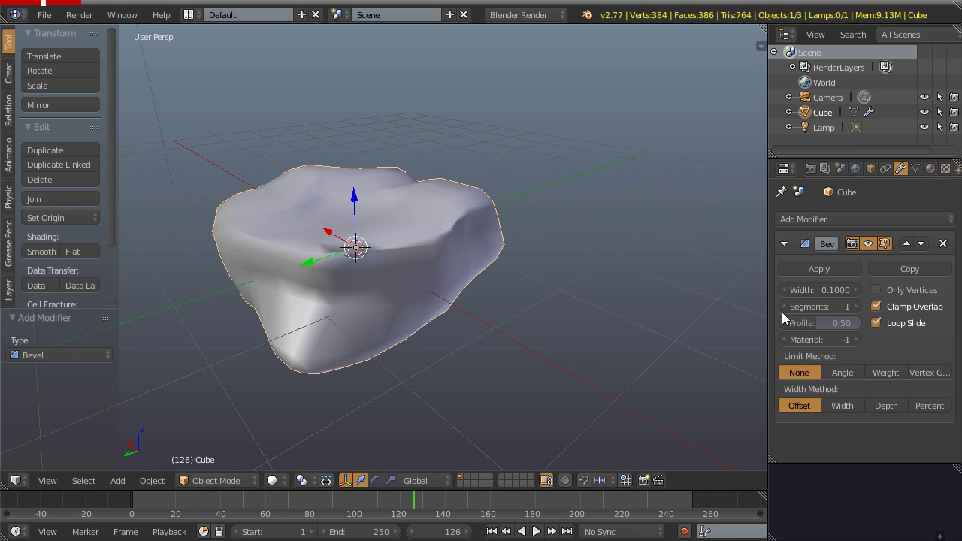
- Set the bevel's width to 0.0120 and its segments to 2, checking the mesh in wireframe before returning to solid display
middle_click_drag(399, 232, 380, 262)
scroll(381, 262, "up", 1)
key("z")
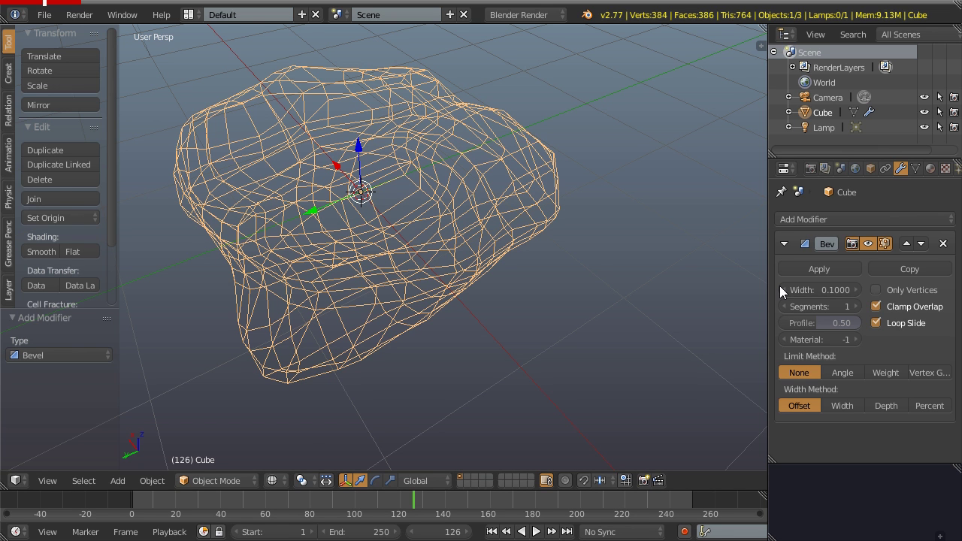
left_click_drag(829, 294, 783, 293)
mouse_move(403, 241)
middle_mouse_down()
mouse_move(412, 223)
mouse_move(428, 240)
mouse_move(418, 237)
middle_mouse_up()
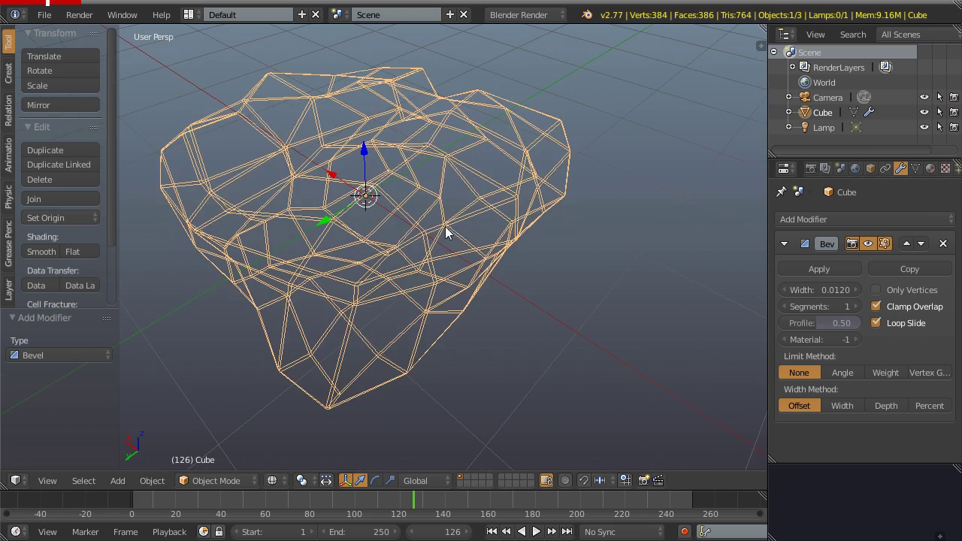
left_click(858, 307)
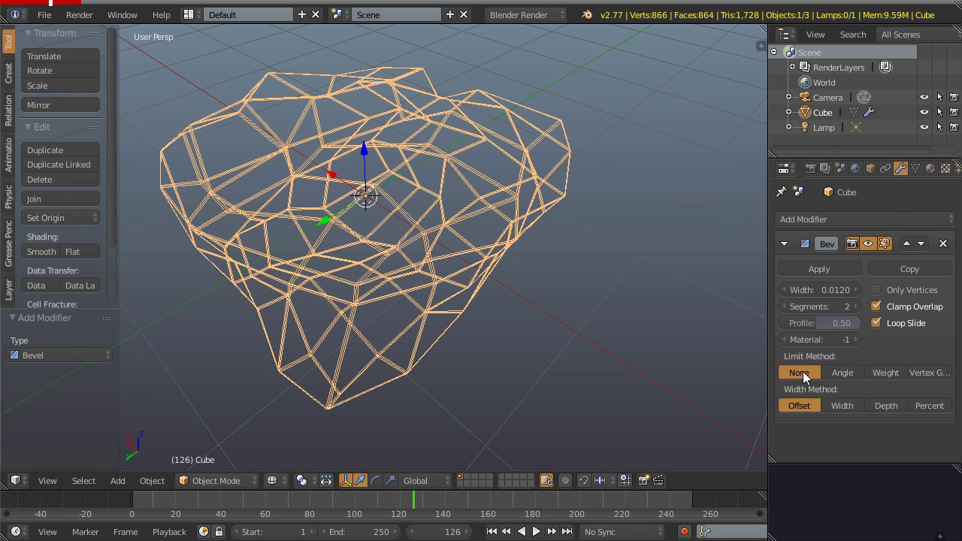
key("z")
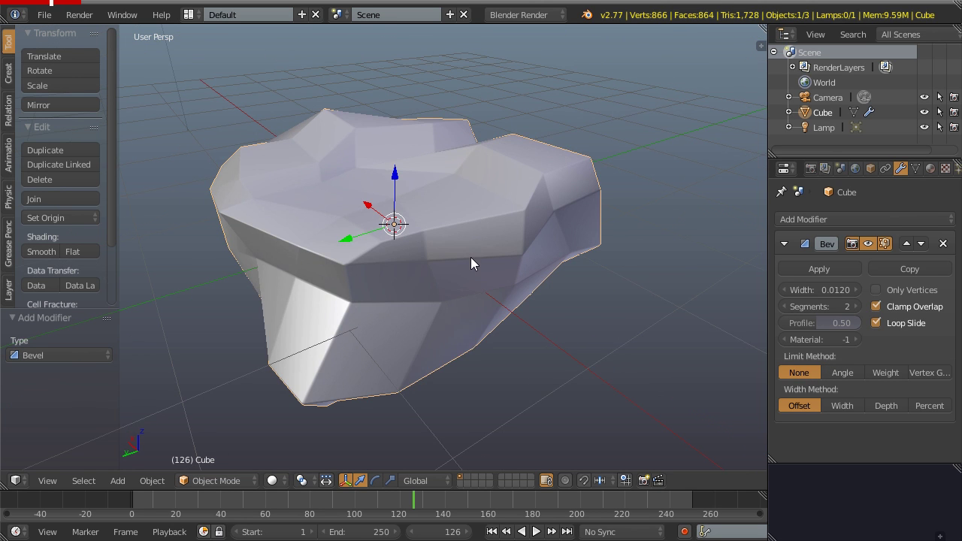
- Limit the bevel by angle at 44.3° and widen it to 0.0810
left_click(845, 373)
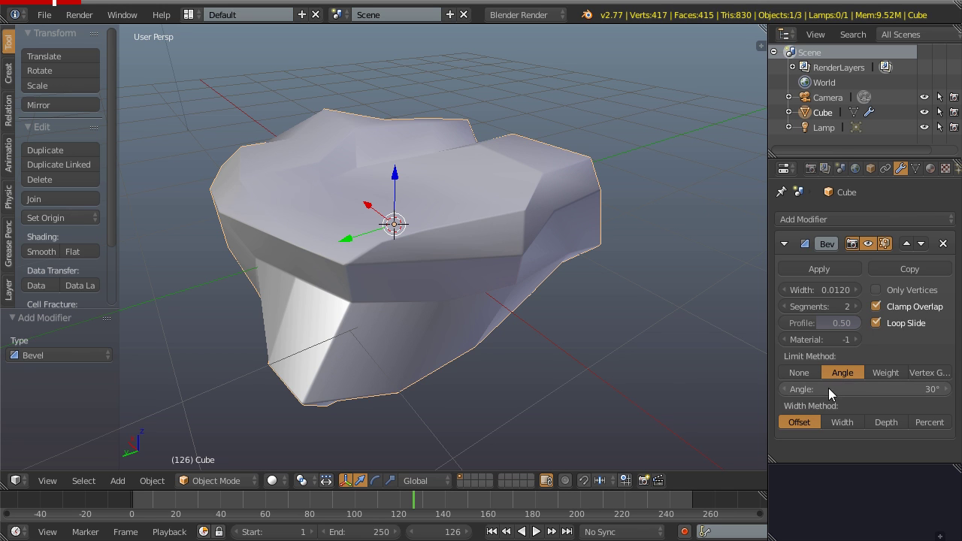
mouse_move(857, 386)
left_mouse_down()
mouse_move(898, 386)
mouse_move(842, 387)
left_mouse_up()
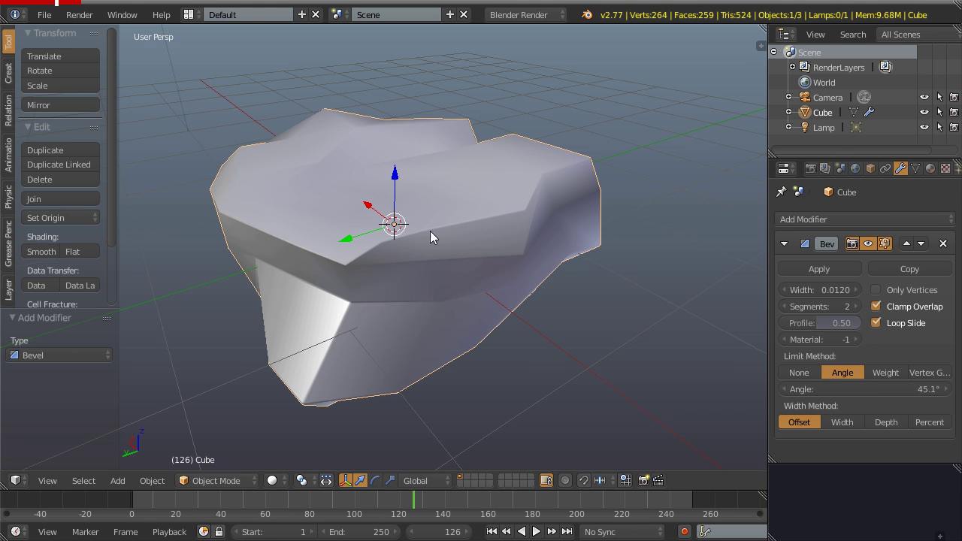
left_click_drag(881, 389, 881, 389)
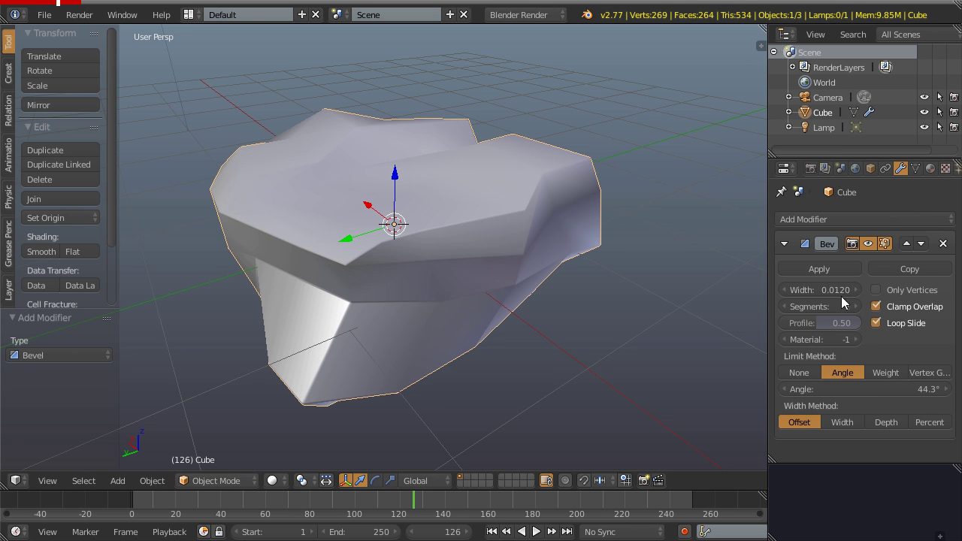
left_click_drag(813, 294, 874, 294)
- Add a Subdivision Surface modifier below the Bevel and bring its subdivision settings into view
left_click(821, 222)
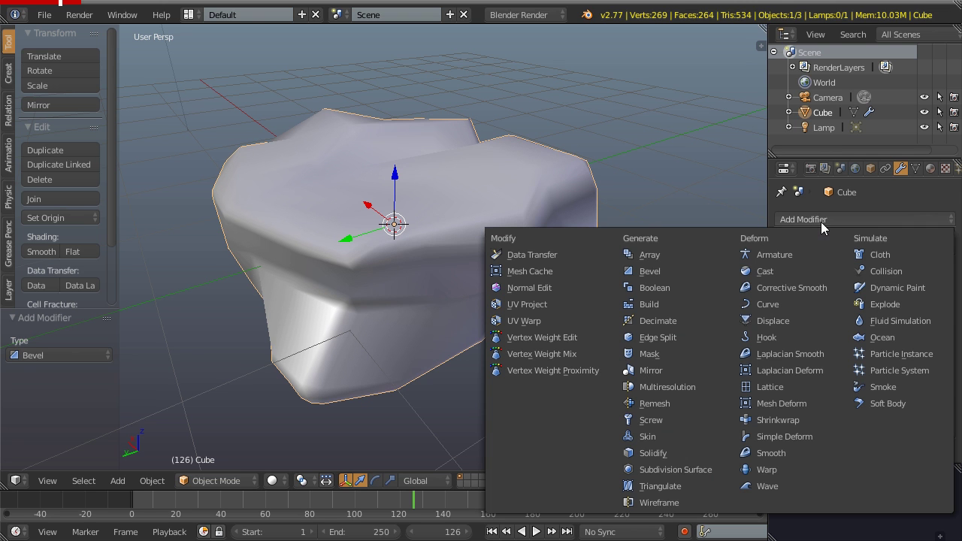
left_click(679, 470)
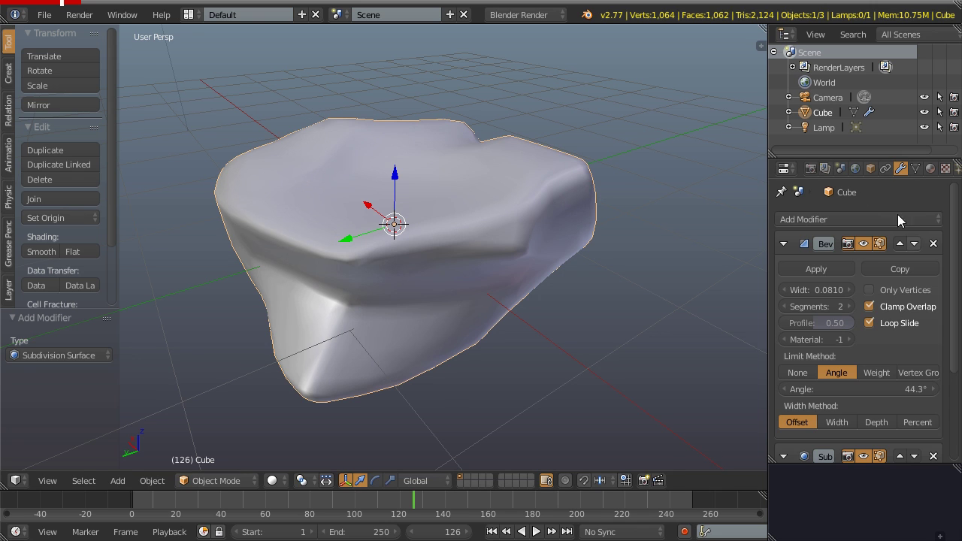
scroll(857, 381, "down", 5)
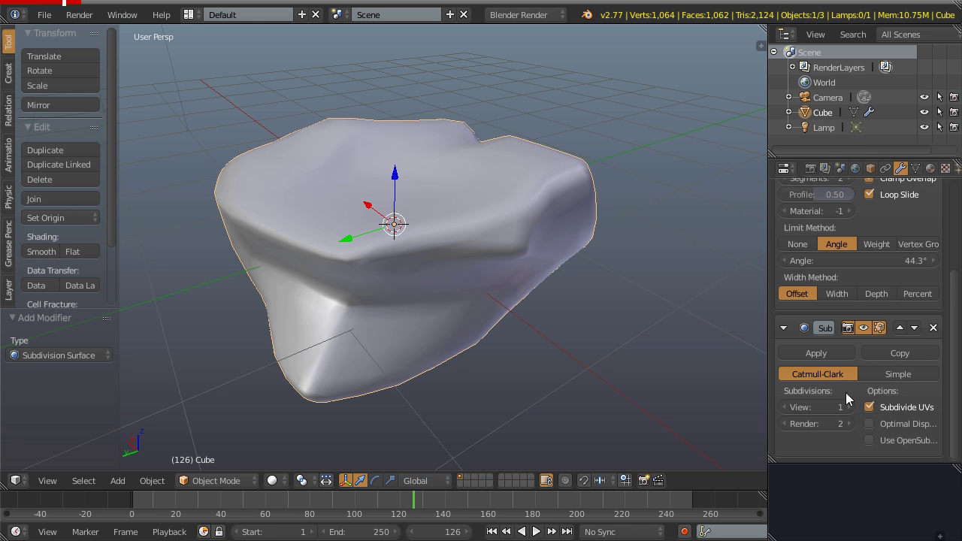
- Try 2 view subdivisions on the Subdivision Surface modifier, then settle on 1 for both view and render
middle_click_drag(434, 245, 410, 222)
scroll(561, 434, "down", 5)
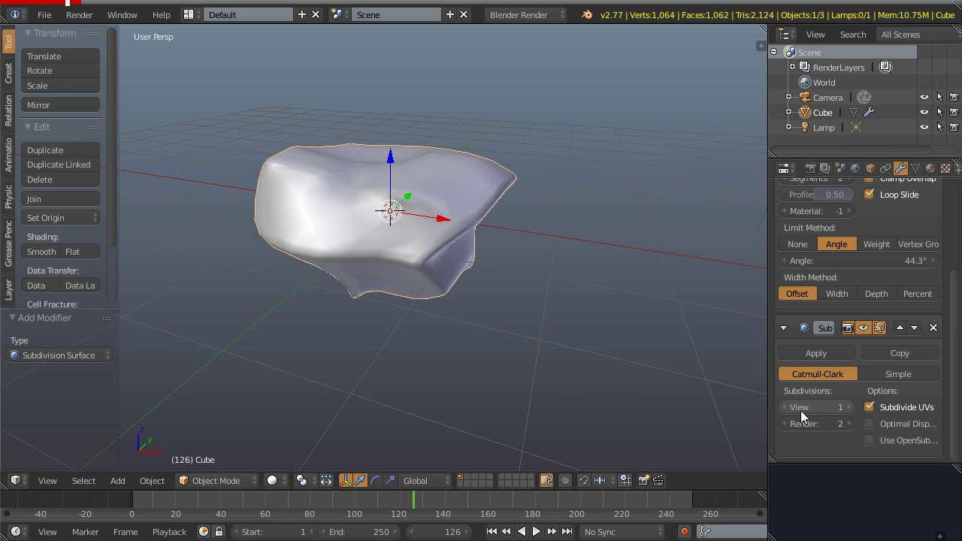
left_click(847, 407)
middle_click_drag(746, 387, 367, 231)
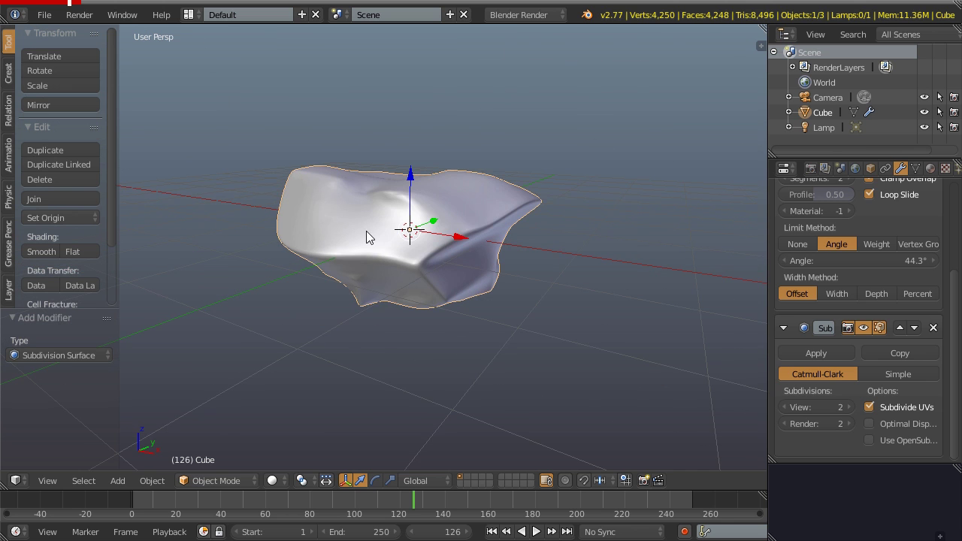
left_click(785, 407)
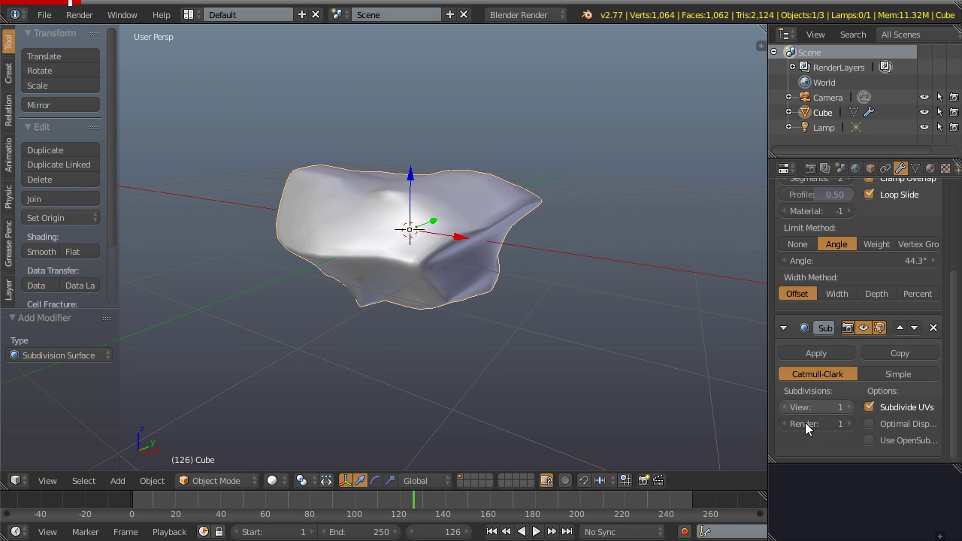
- Open the rock's mesh for editing and switch to face selection
middle_click_drag(436, 199, 471, 236)
key("Tab")
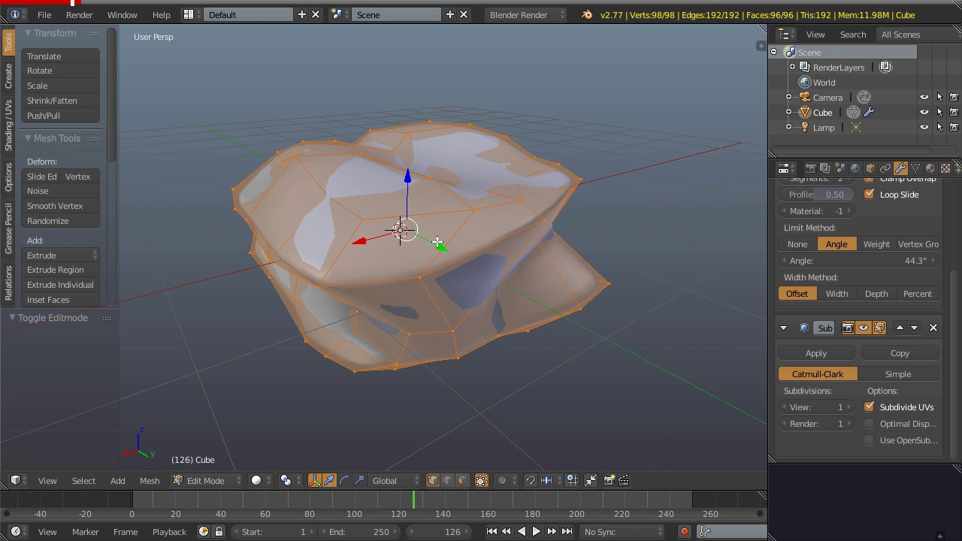
key("ctrl+Tab")
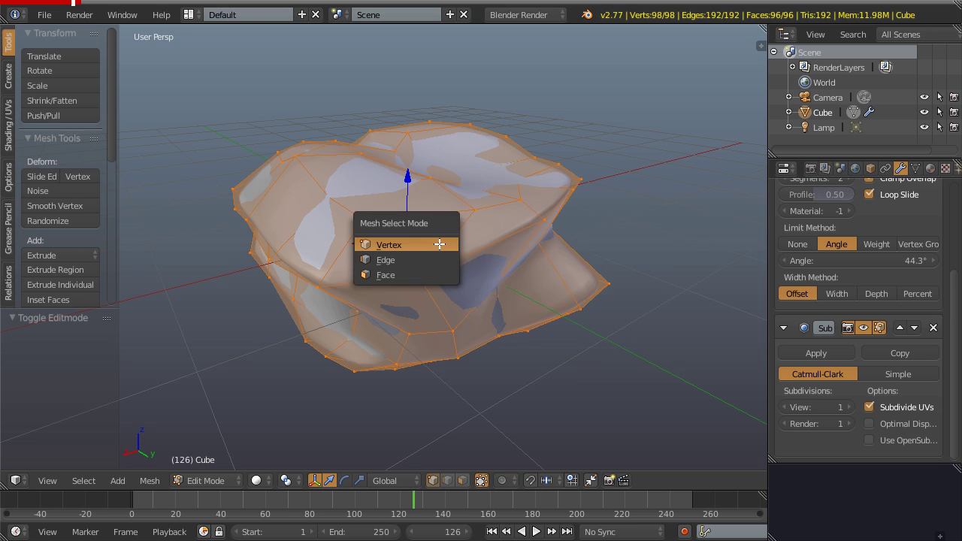
left_click(385, 275)
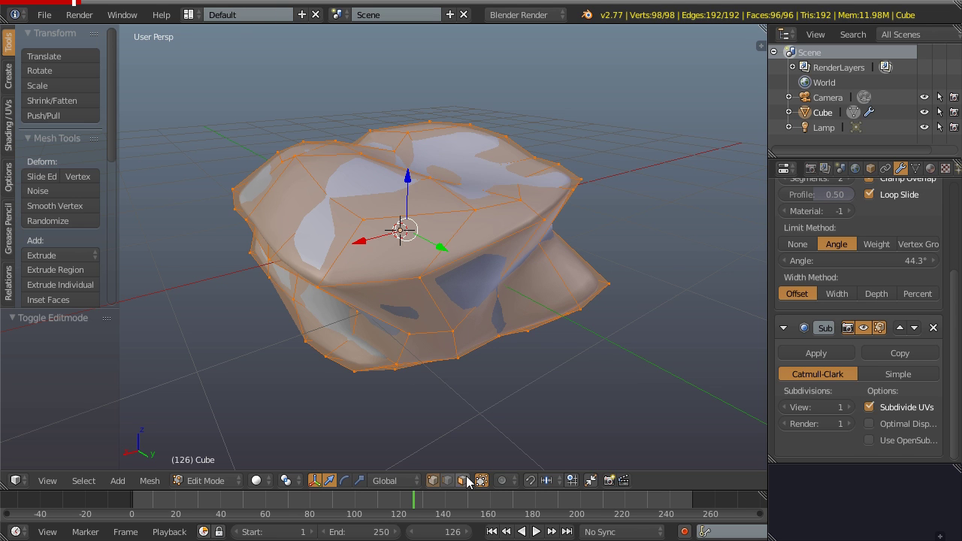
key("ctrl+Tab")
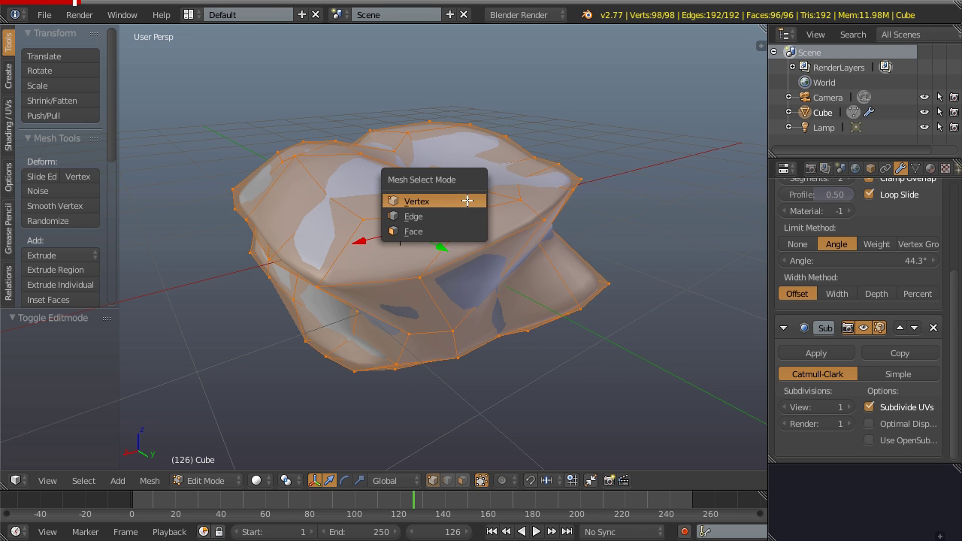
left_click(435, 231)
- Move a single face on the rock's upper edge outward by about 0.3 units and return to Object Mode
right_click(443, 229)
middle_click_drag(443, 229, 382, 244)
key("g")
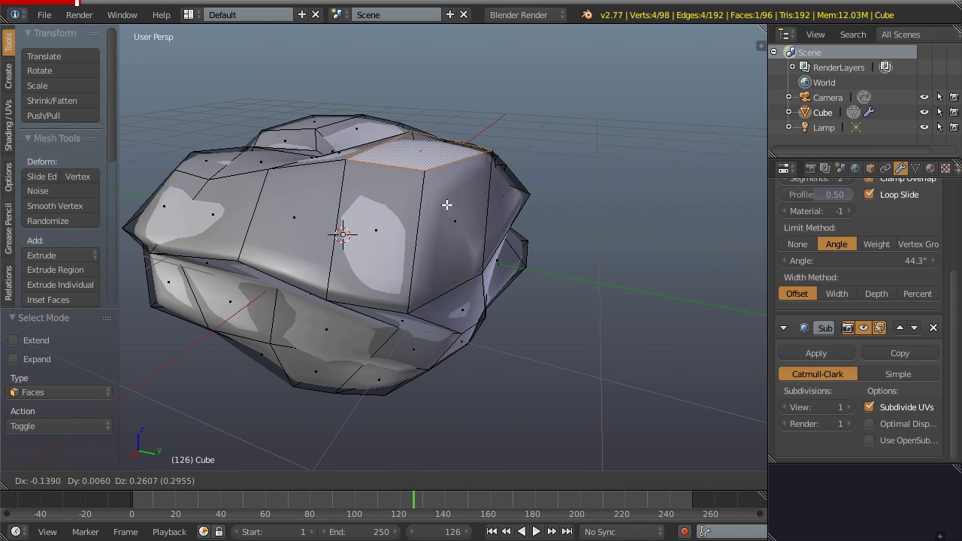
left_click(448, 207)
middle_click_drag(448, 207, 373, 193)
key("Tab")
middle_click_drag(526, 215, 468, 133)
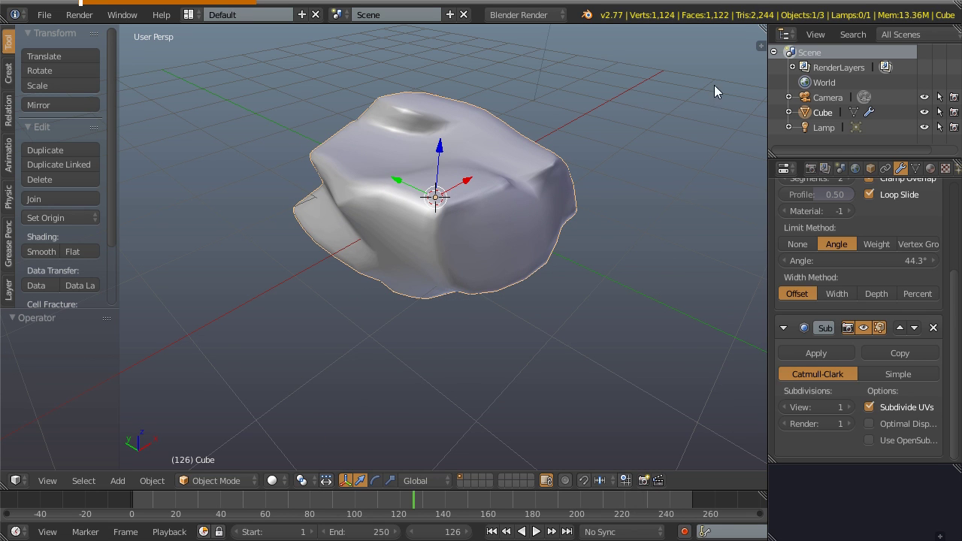
- Split the 3D view vertically and turn the new area into a Node Editor with its sidebar hidden
left_click_drag(763, 27, 362, 28)
left_click(378, 480)
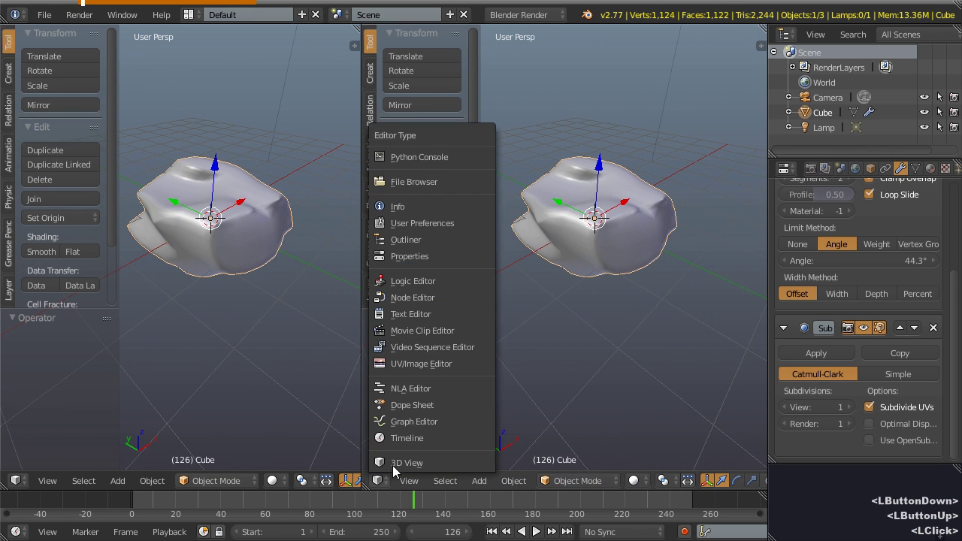
left_click(427, 298)
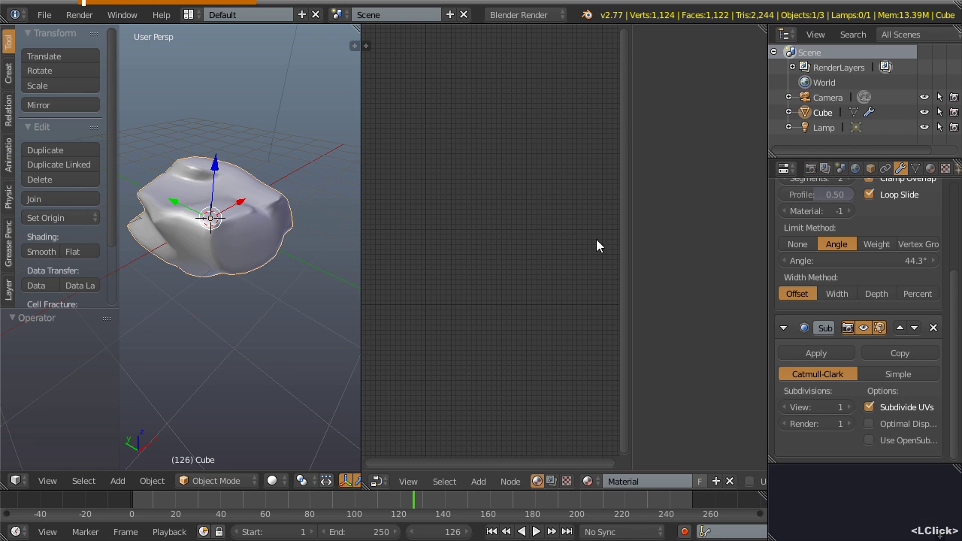
key("n")
- Set the render engine to Cycles Render and its device to GPU Compute
left_click(528, 16)
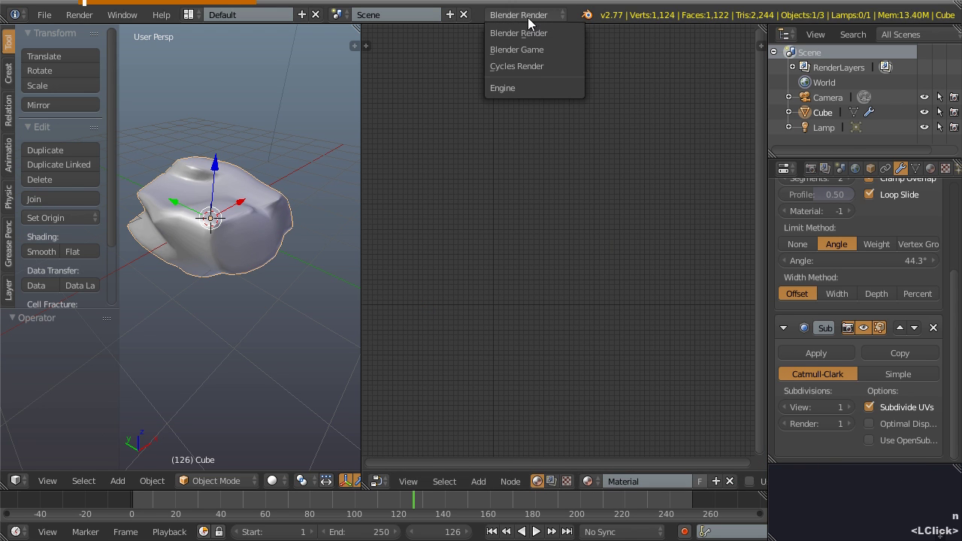
left_click(534, 66)
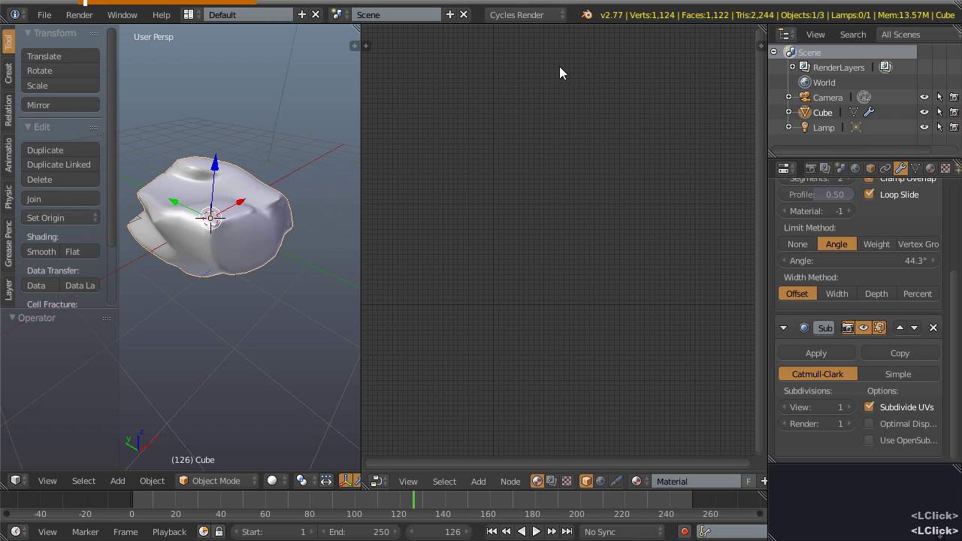
left_click(812, 169)
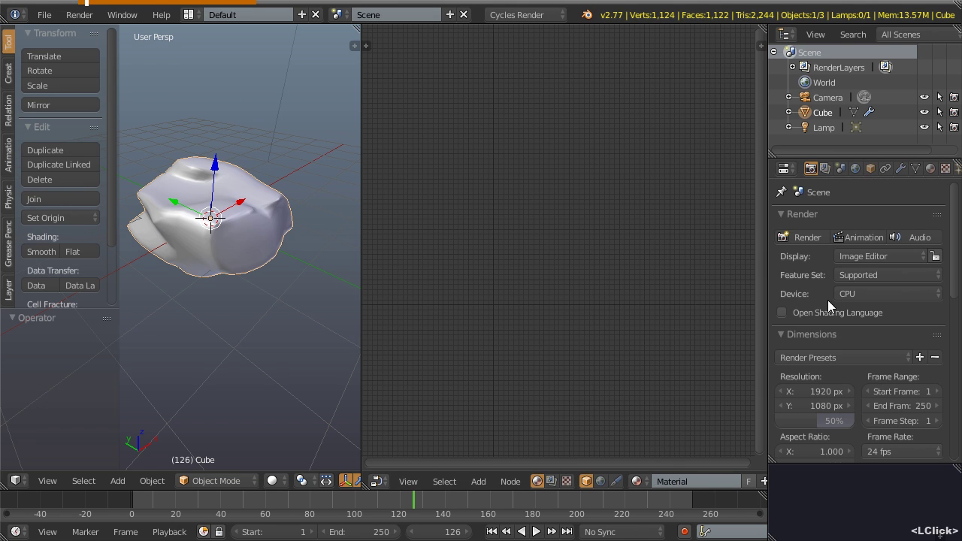
left_click(869, 297)
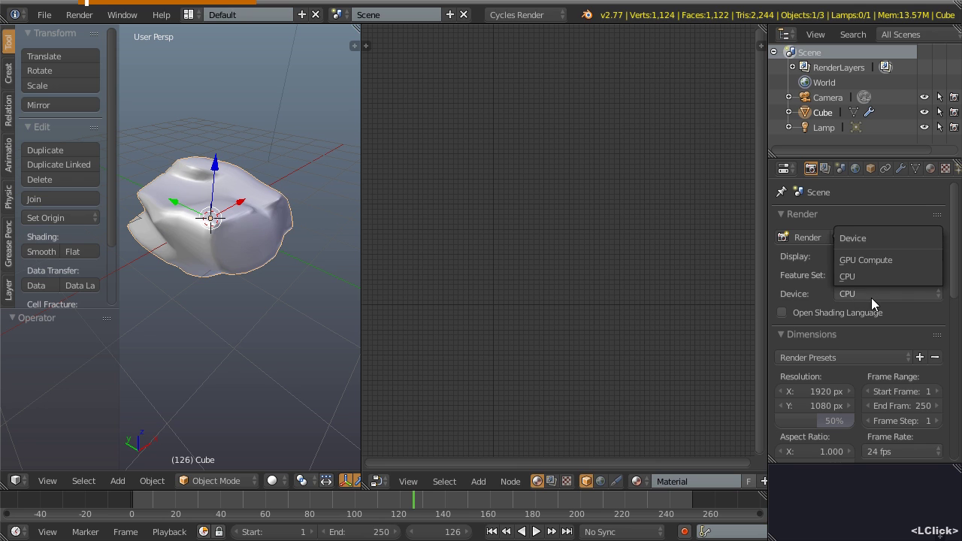
left_click(870, 258)
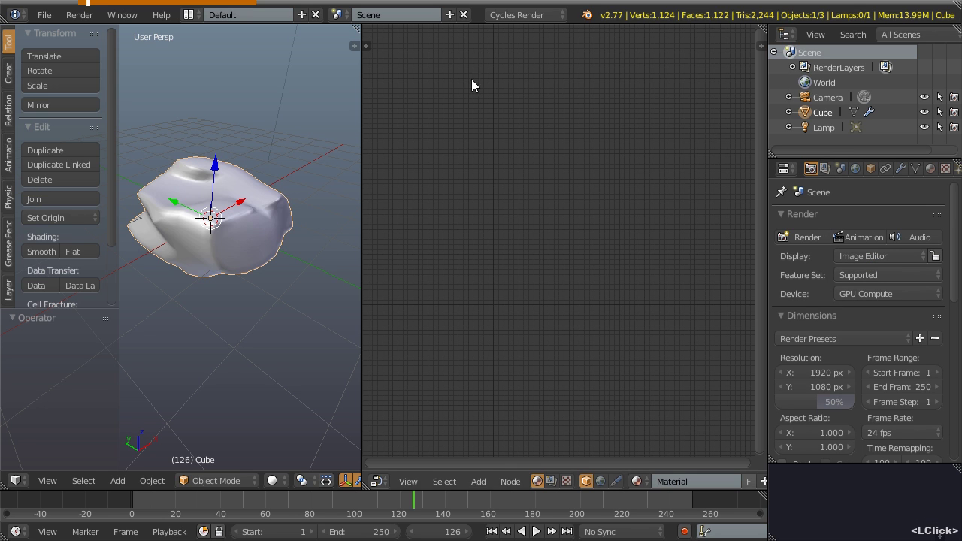
- Check the compute device settings in the System section of the User Preferences and close them
left_click(44, 15)
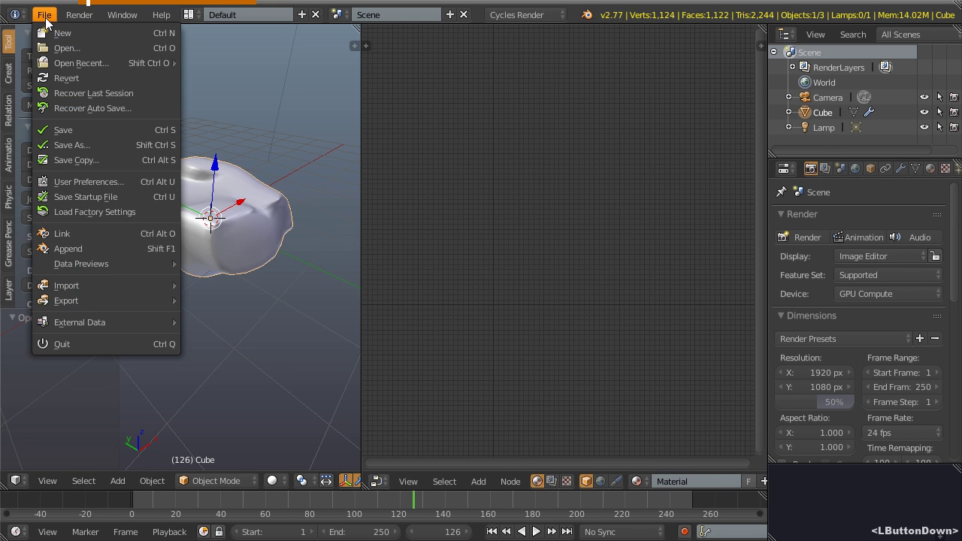
left_click(91, 181)
left_click_drag(147, 18, 301, 47)
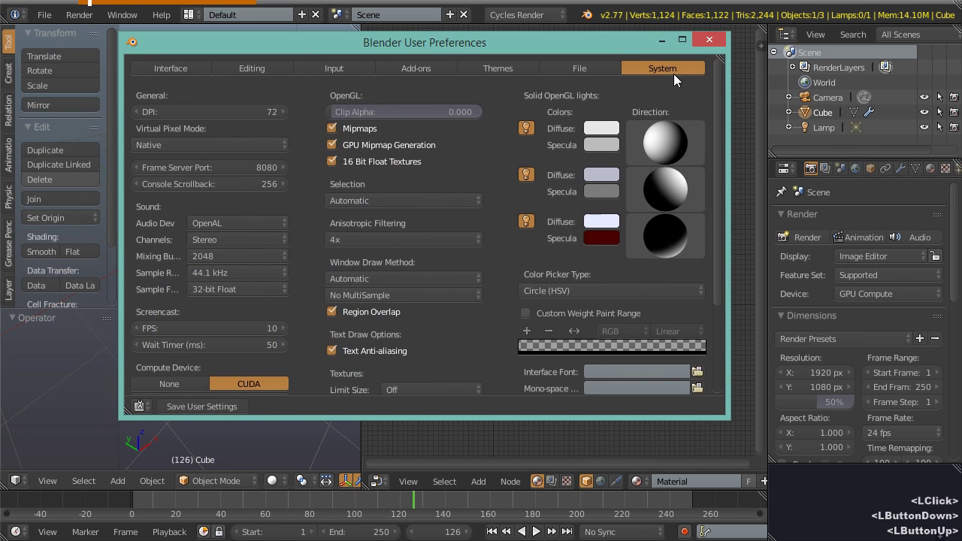
scroll(353, 296, "down", 2)
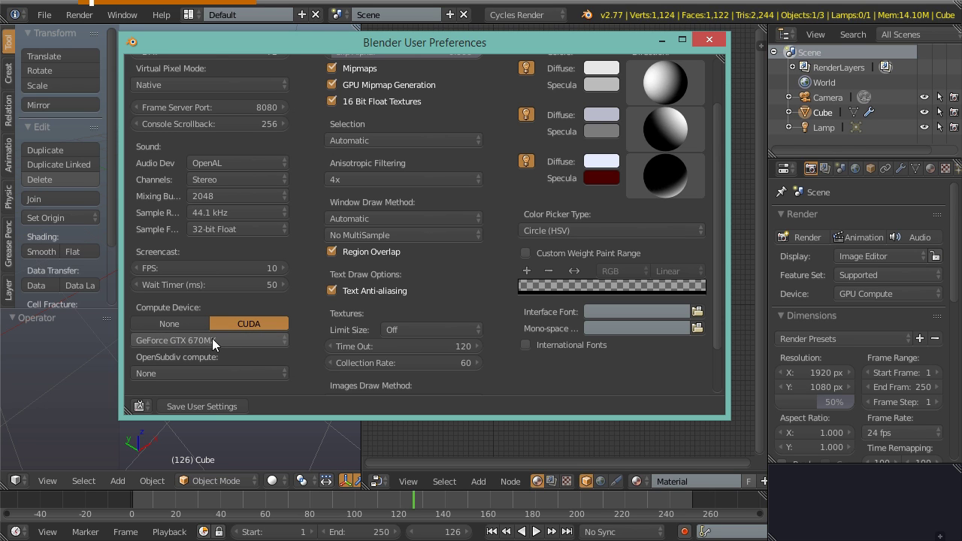
left_click(708, 41)
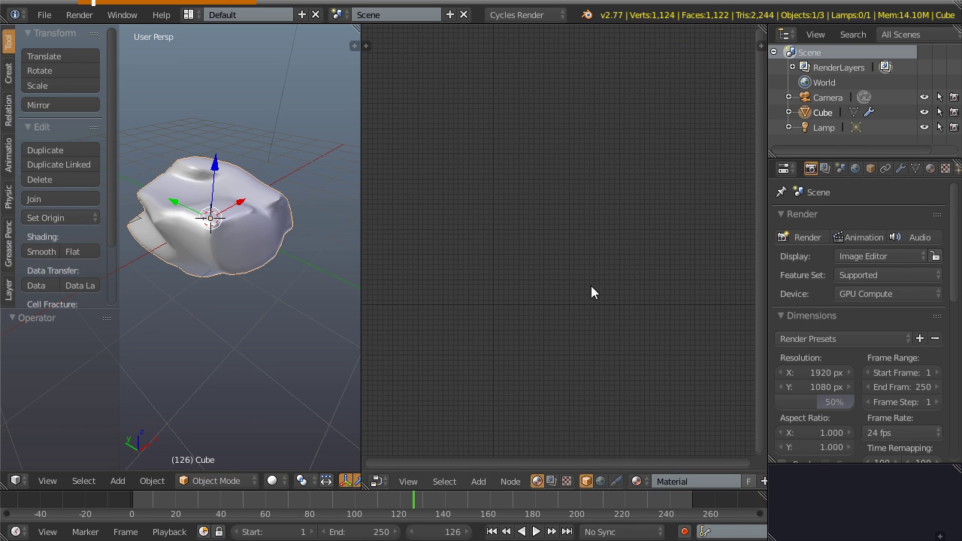
- Display the rock with Rendered viewport shading
key("shift+z")
middle_click_drag(221, 208, 217, 255, "shift")
left_click(272, 481)
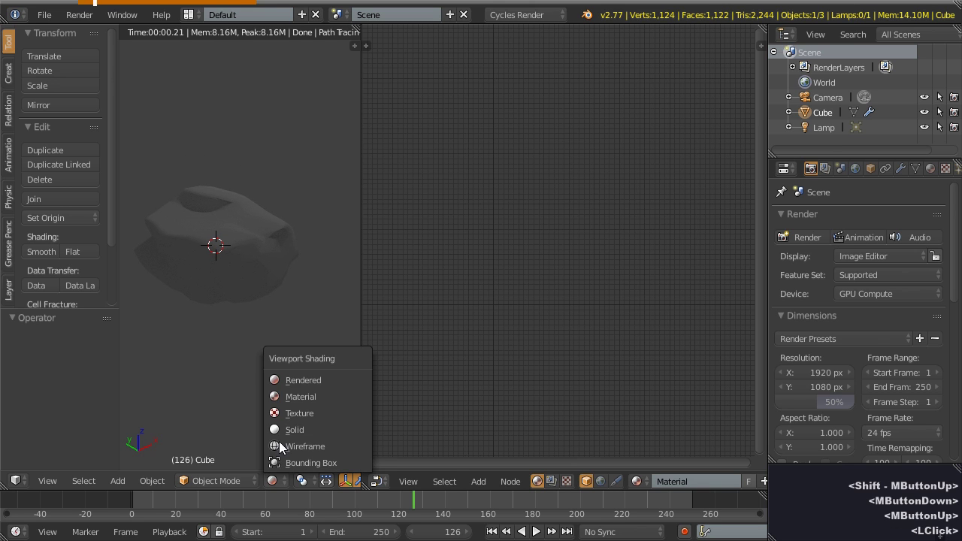
left_click(300, 380)
middle_click_drag(237, 277, 287, 155)
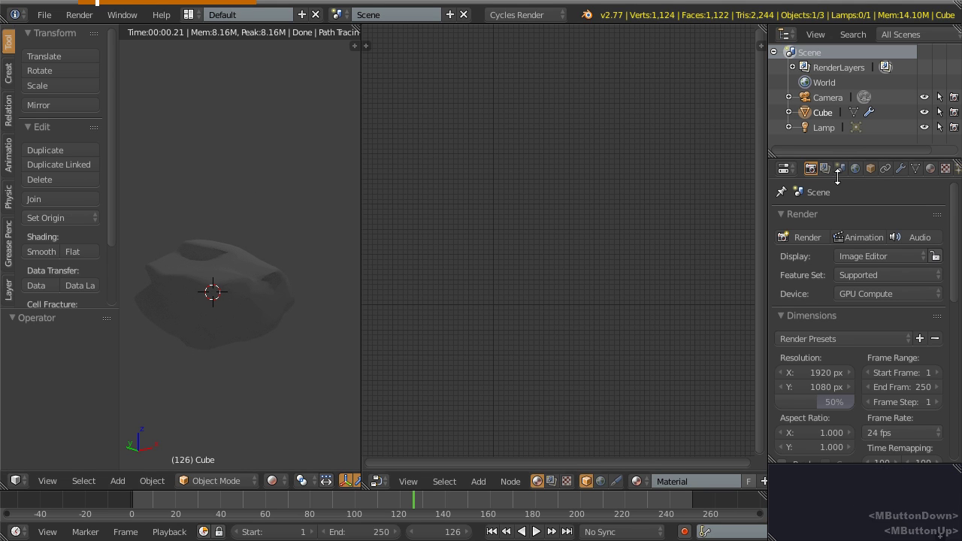
- Try a different surface color for the World background
left_click(856, 167)
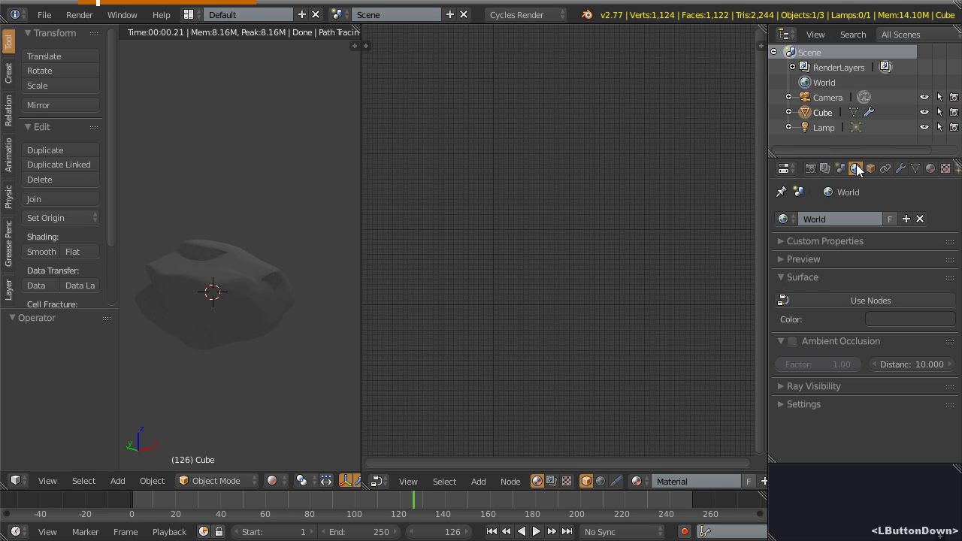
left_click(901, 316)
mouse_move(941, 204)
left_mouse_down()
mouse_move(941, 217)
mouse_move(941, 205)
left_mouse_up()
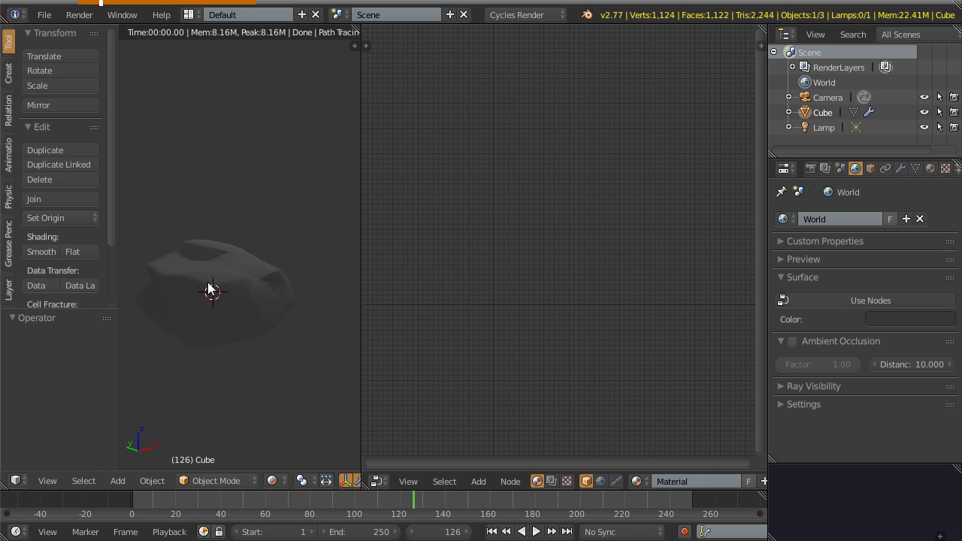
- Select the lamp above the rock in wireframe display and open its lamp settings
key("z")
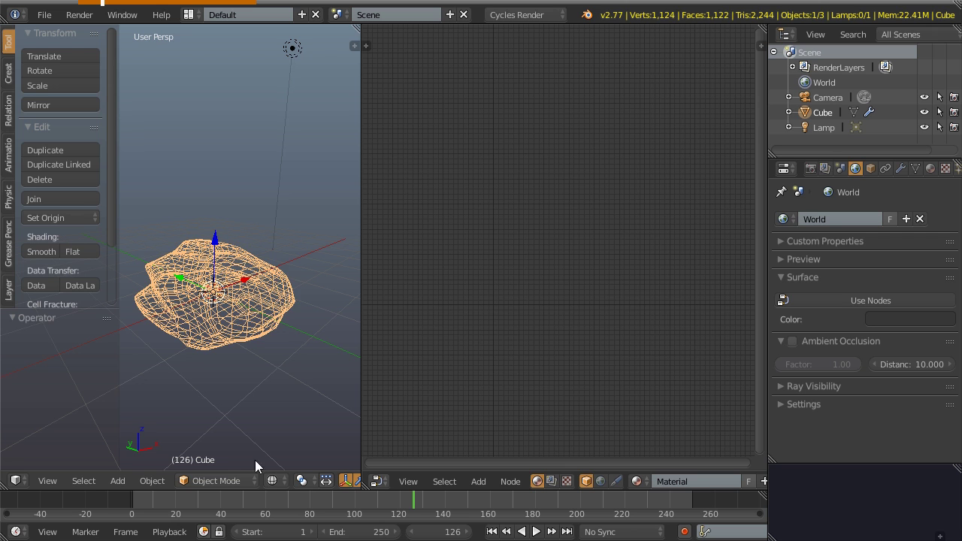
right_click(293, 49)
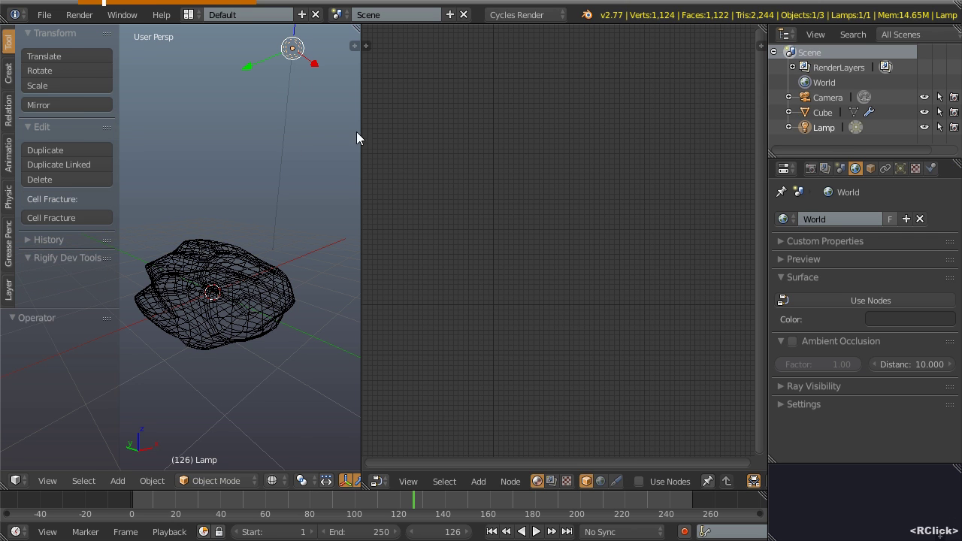
left_click(900, 170)
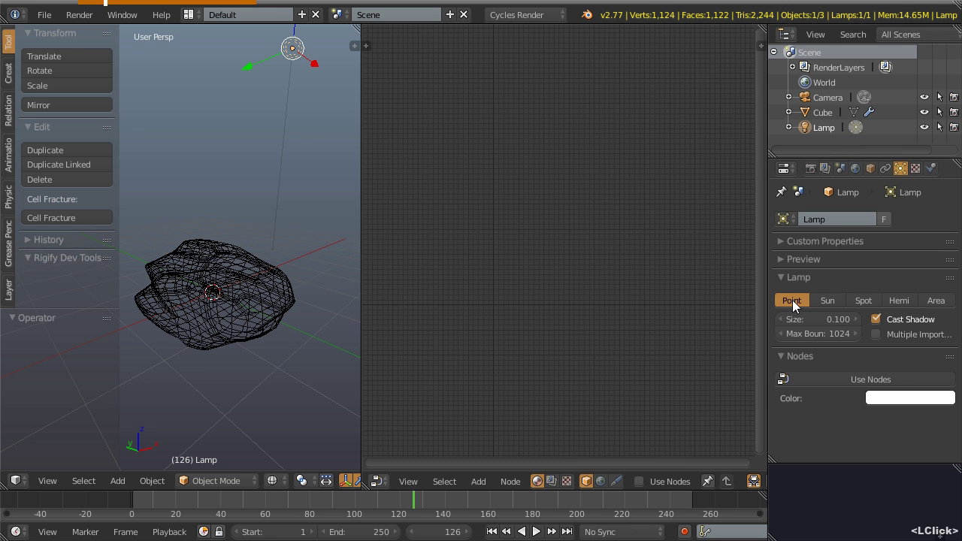
- Split the 3D view horizontally, keeping a rendered preview below and a solid-shaded view above for editing
key("shift+z")
scroll(260, 233, "down", 2)
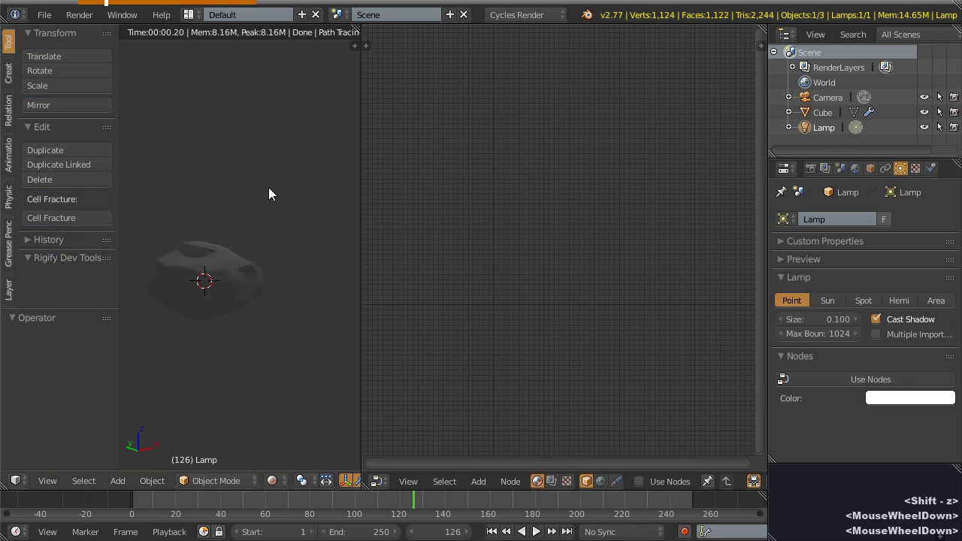
mouse_move(351, 37)
left_mouse_down()
mouse_move(399, 193)
mouse_move(225, 282)
mouse_move(225, 293)
left_mouse_up()
scroll(226, 184, "down", 2)
middle_click(255, 166)
- Move the lamp closer to the rock by -0.445 in X, -2.048 in Y and -3.975 in Z
key("g")
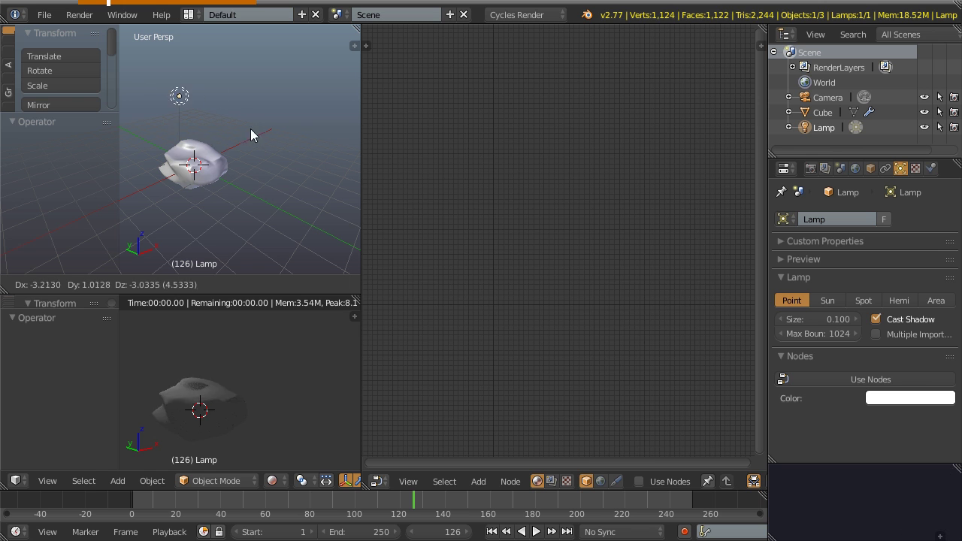
left_click(305, 150)
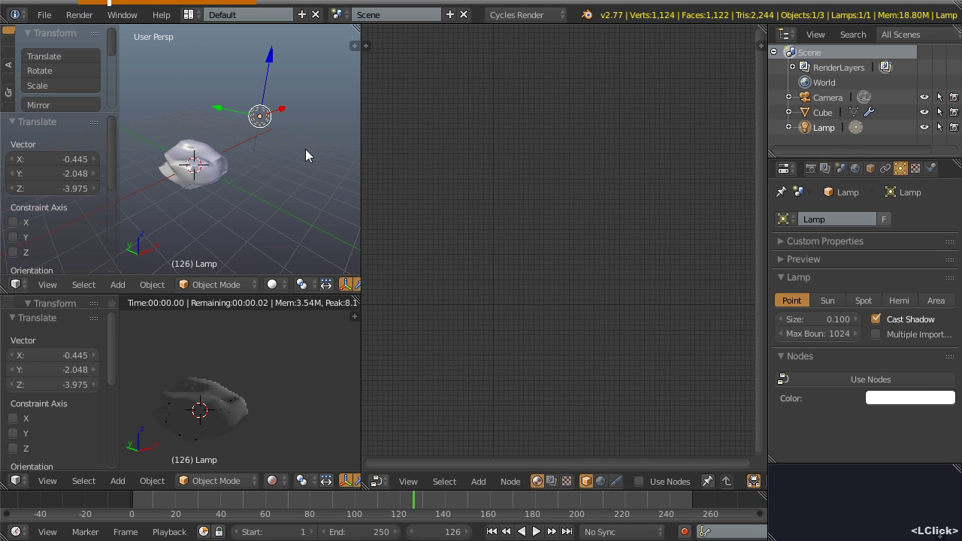
mouse_move(256, 152)
middle_mouse_down()
mouse_move(175, 153)
mouse_move(253, 162)
middle_mouse_up()
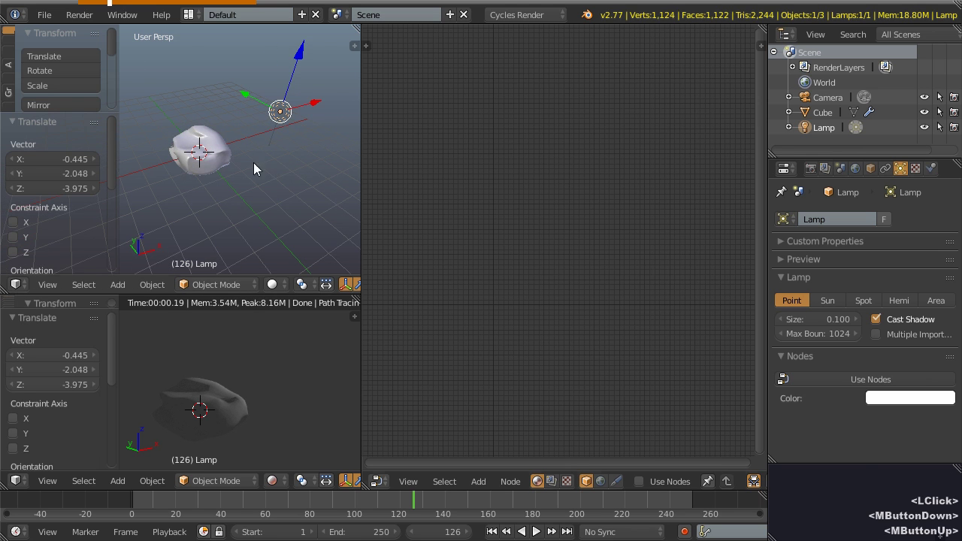
- Change the lamp to a Sun and move it by -2.466 in X, -1.543 in Y and -1.255 in Z
left_click(824, 301)
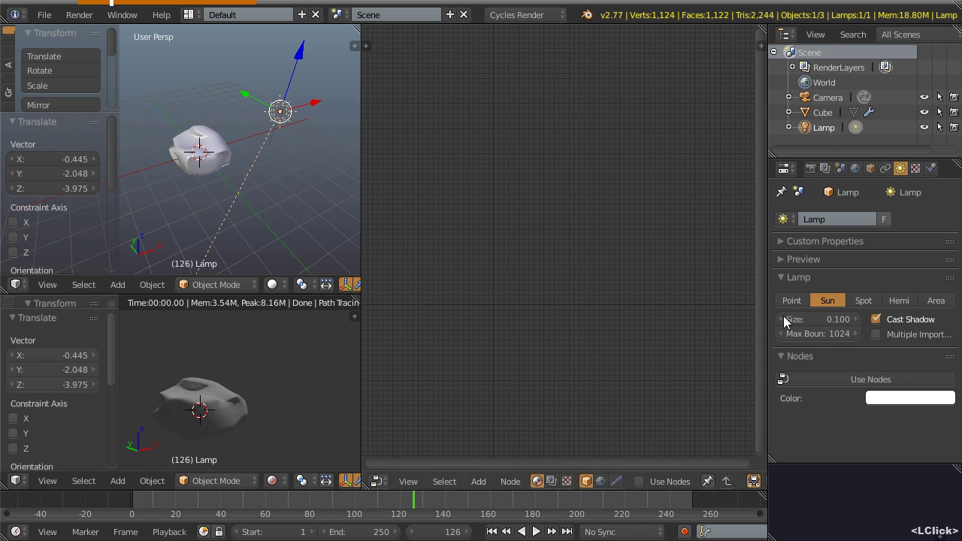
middle_click_drag(311, 128, 248, 105)
key("g")
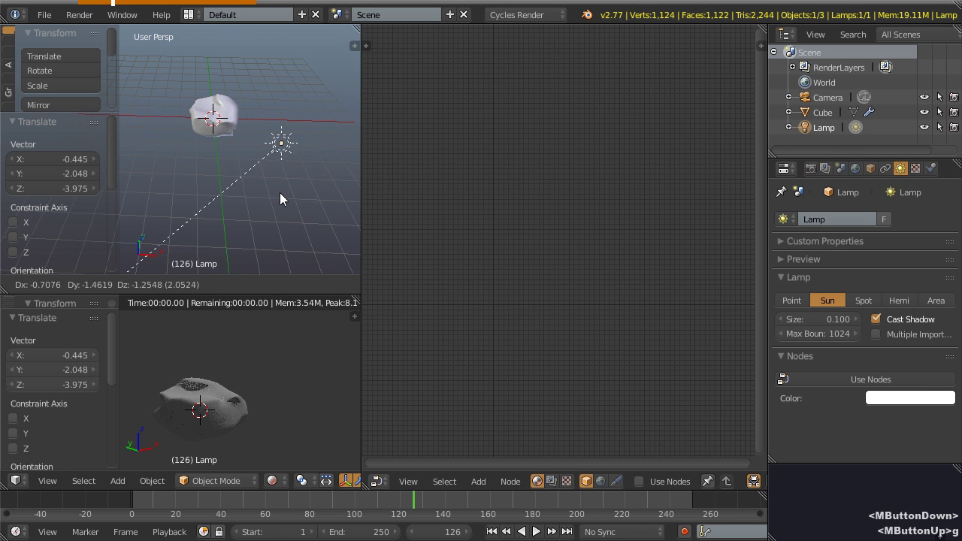
key("Return")
- Rotate the sun lamp freely with trackball rotation by 53.285° and -86.517° to light the rock from the side
middle_click_drag(270, 182, 298, 145)
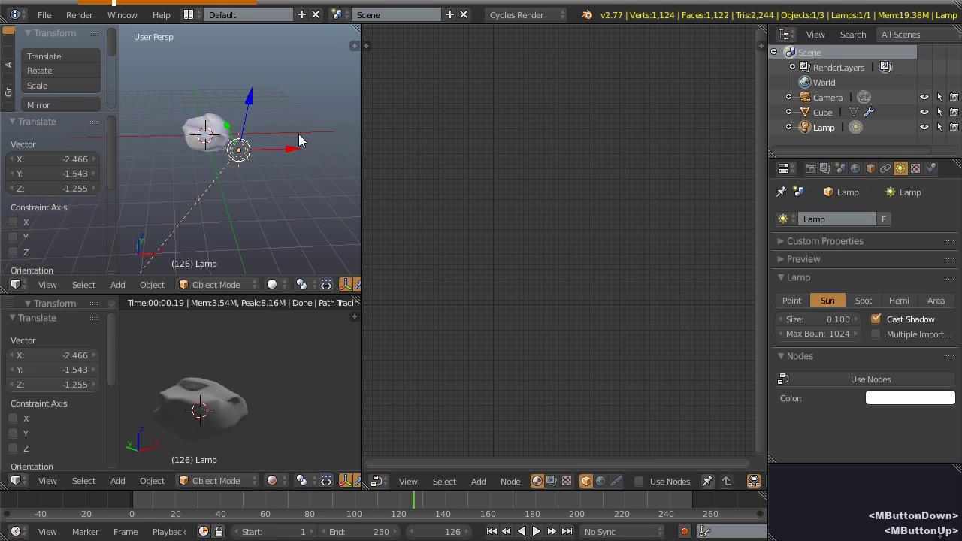
key("r")
key("r")
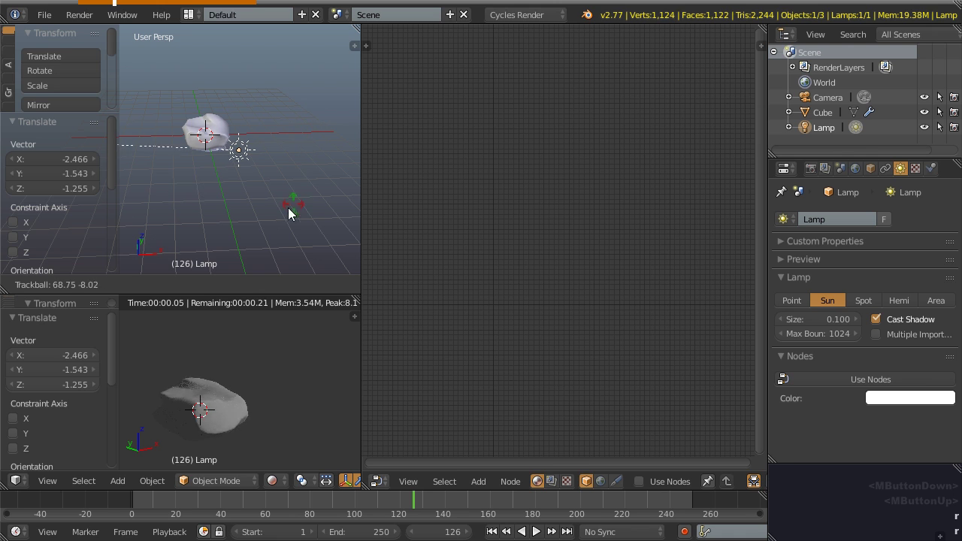
left_click(190, 183)
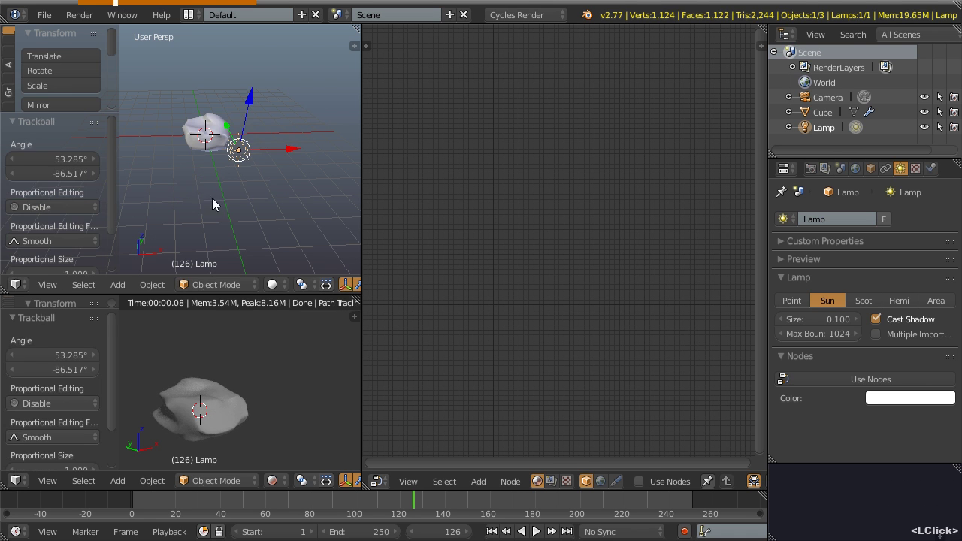
scroll(225, 158, "up", 2)
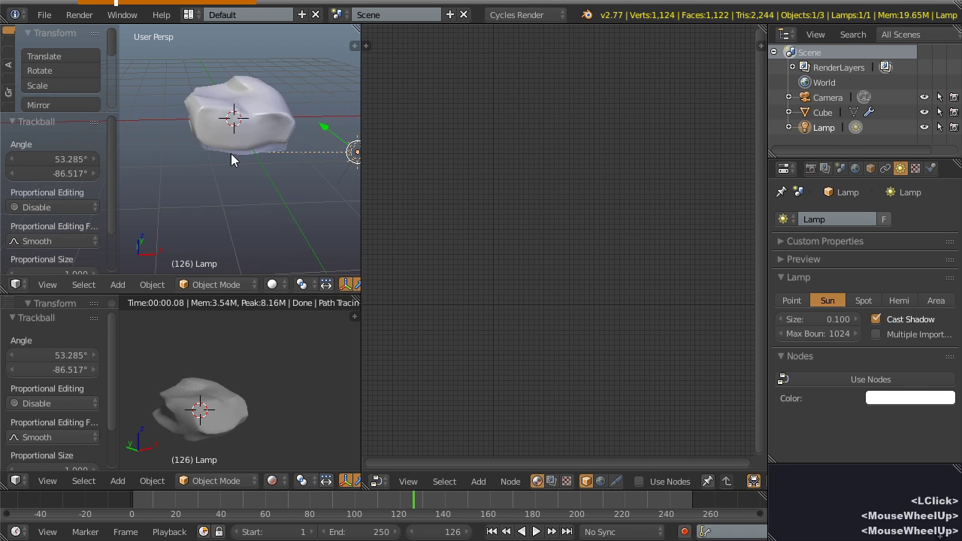
- Enable nodes for the sun lamp and set its emission strength to 3
left_click(887, 380)
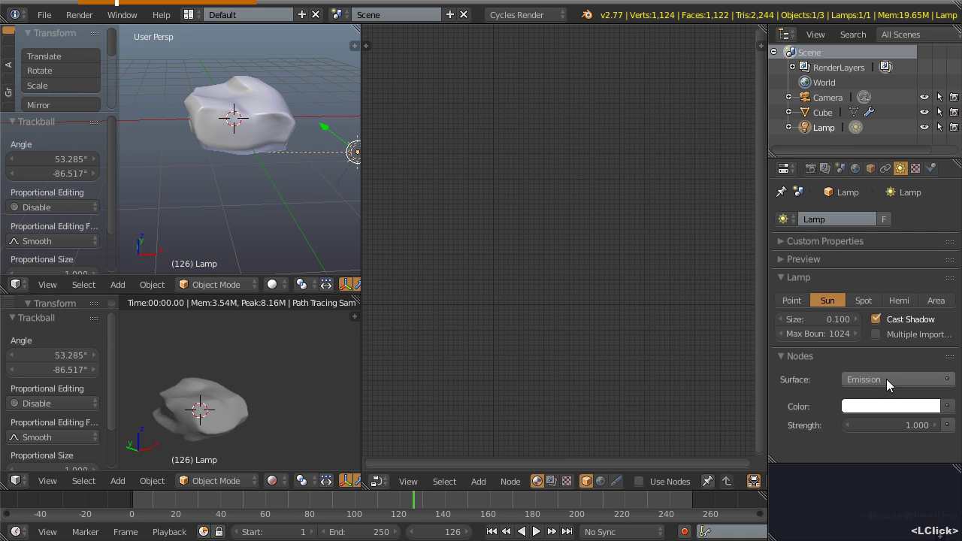
left_click(895, 425)
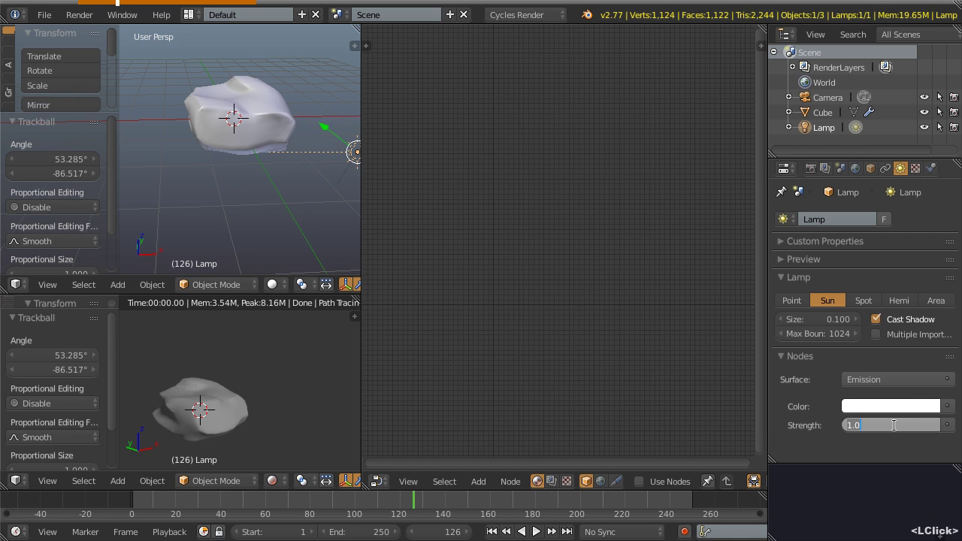
type("3")
key("Return")
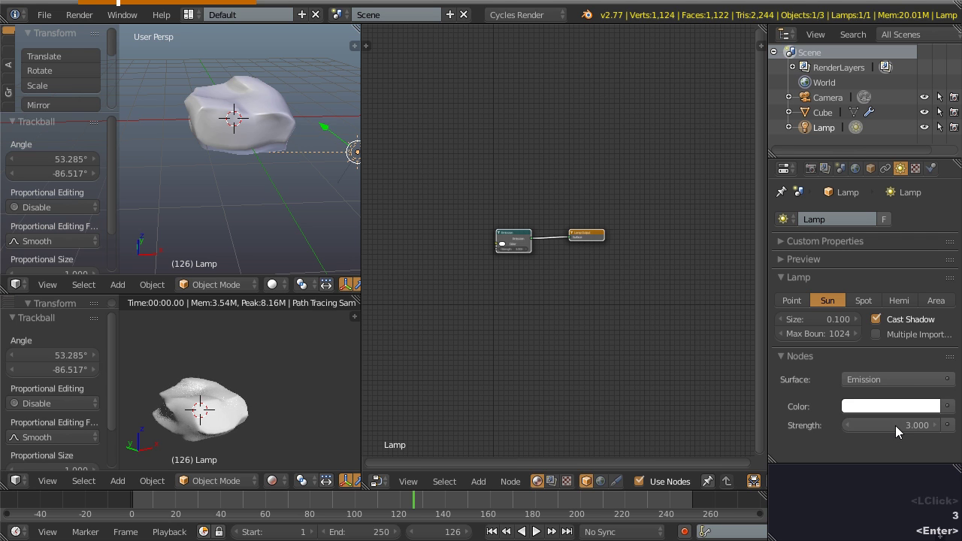
middle_click_drag(215, 398, 231, 385)
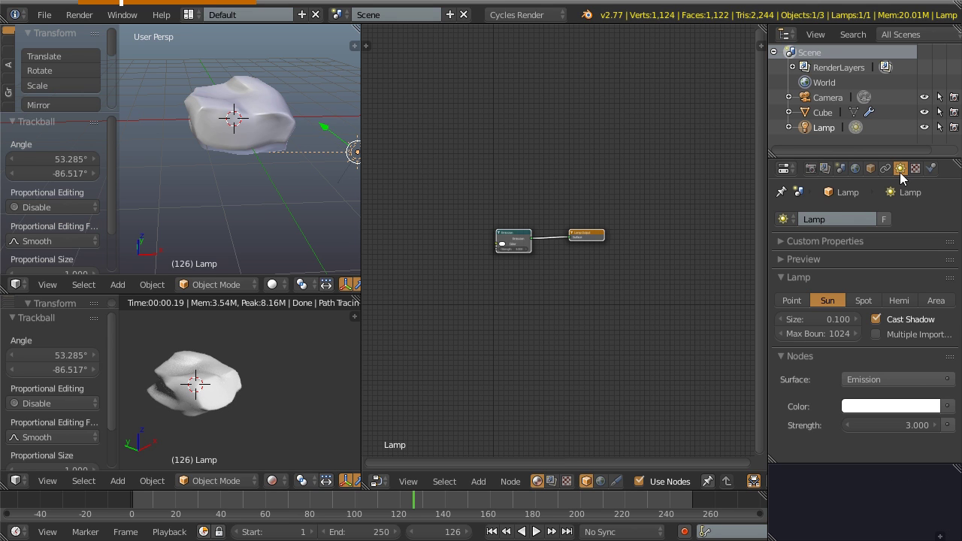
- Select the rock mesh and rename the object from Cube to Rock
right_click(236, 120)
double_click(825, 113)
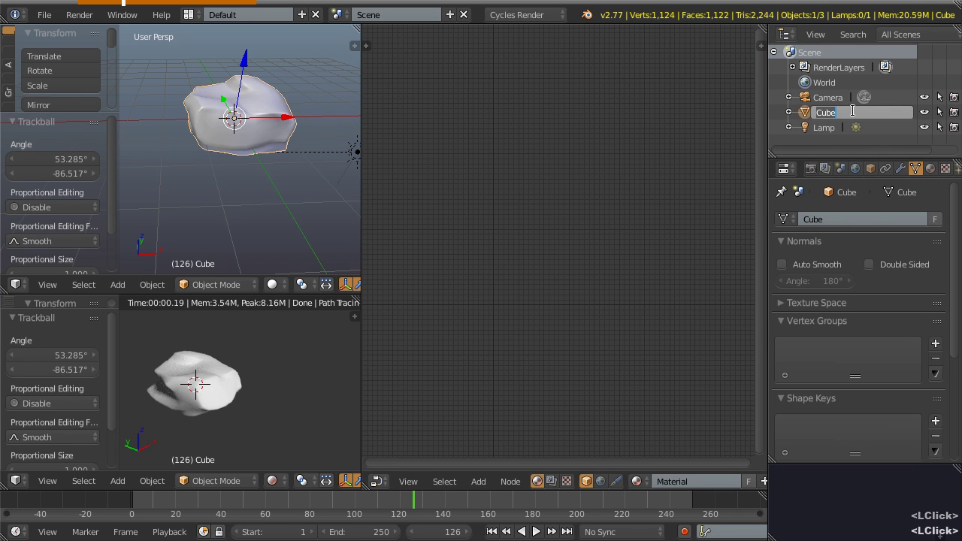
type("Rock")
key("Return")
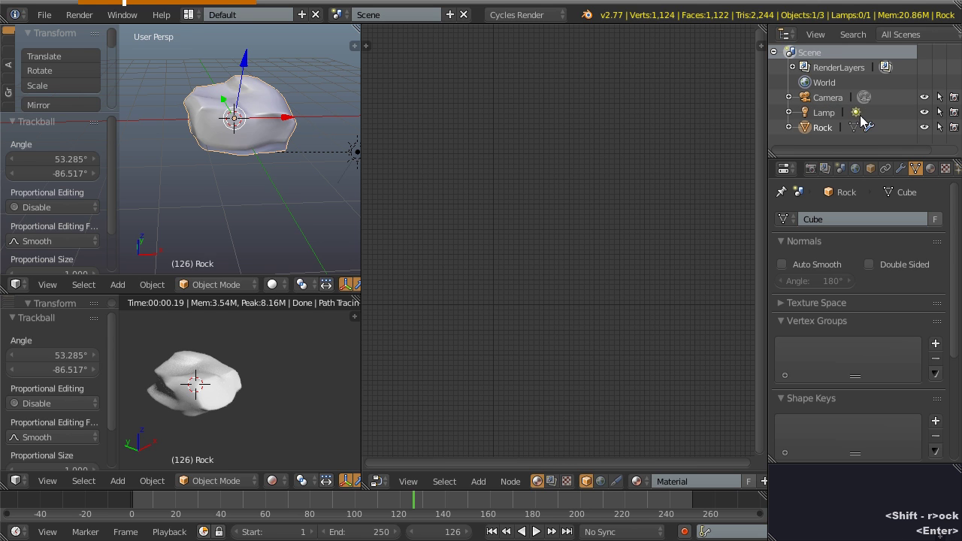
- Rename the rock's material to RockWetMat and enable nodes for it
left_click(930, 168)
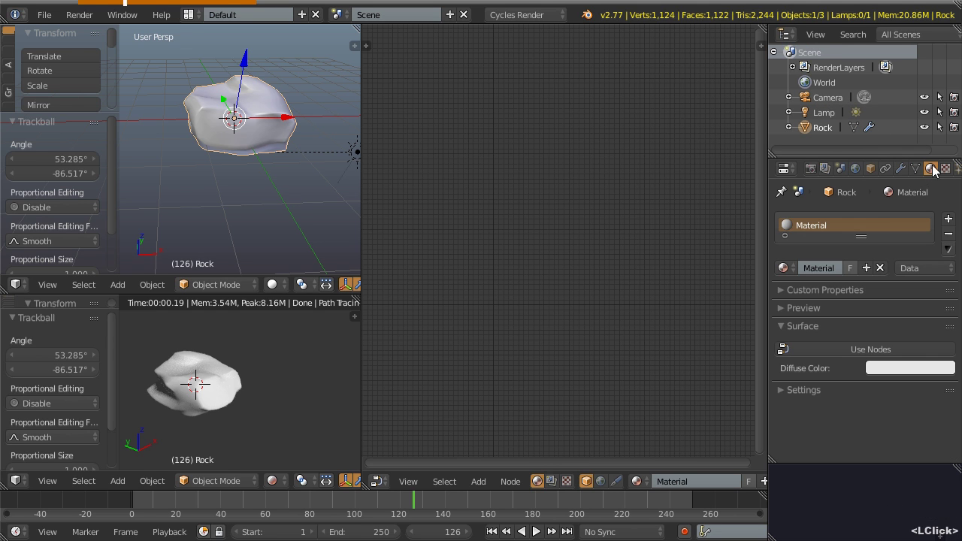
double_click(826, 231)
type("RockWetMat")
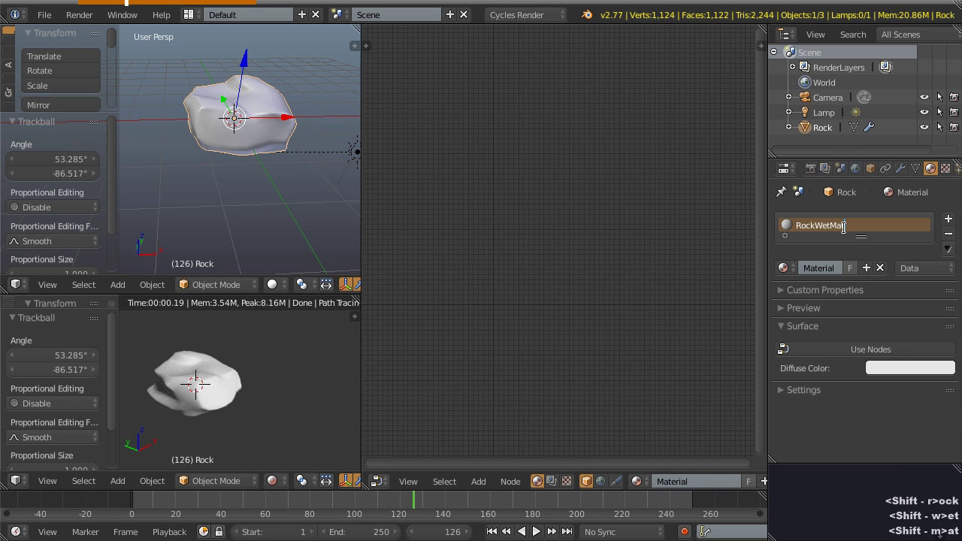
key("Return")
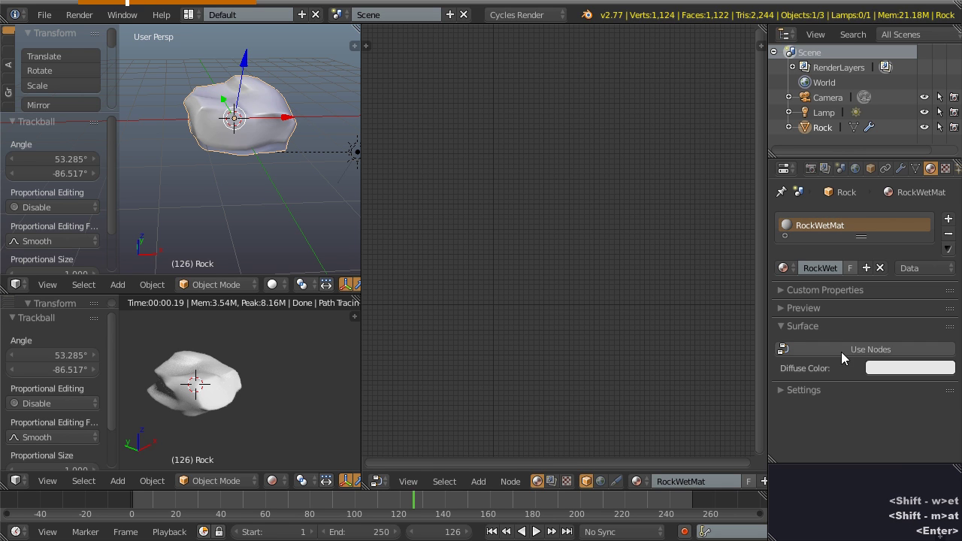
left_click(899, 353)
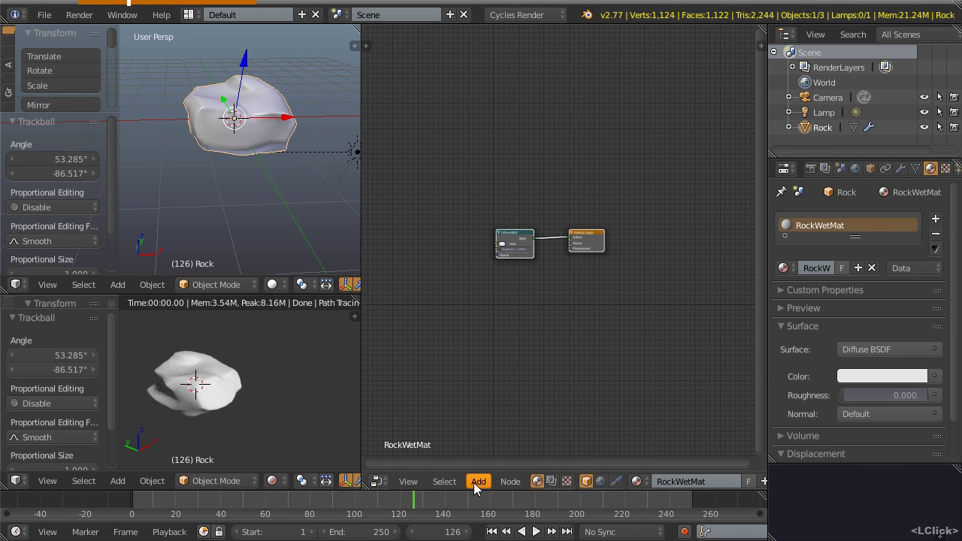
- Adjust the positions of the Diffuse BSDF and Material Output nodes, leaving free space before the shader
middle_click_drag(620, 485, 522, 484)
middle_click_drag(720, 485, 678, 479)
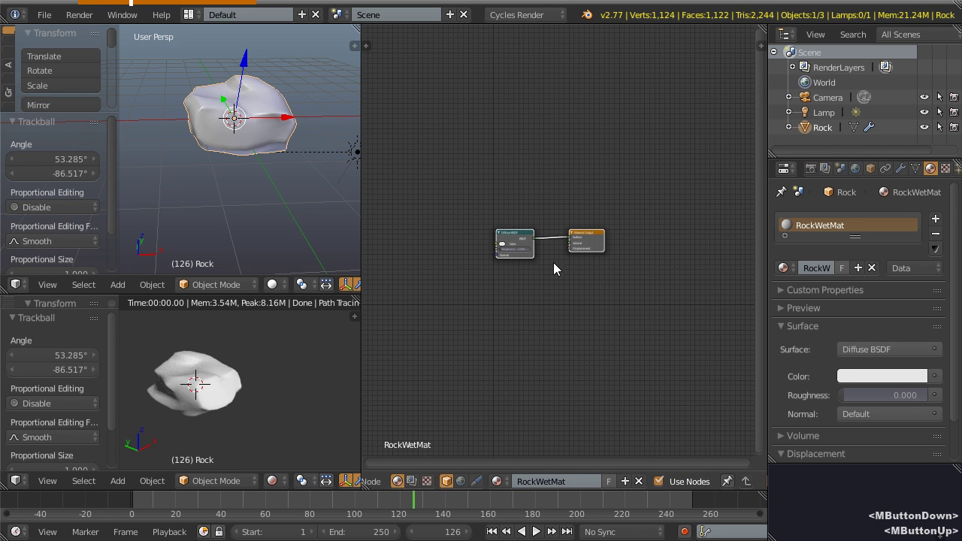
scroll(556, 240, "up", 4)
left_click_drag(456, 224, 484, 225)
mouse_move(613, 236)
left_mouse_down()
mouse_move(625, 245)
mouse_move(613, 244)
left_mouse_up()
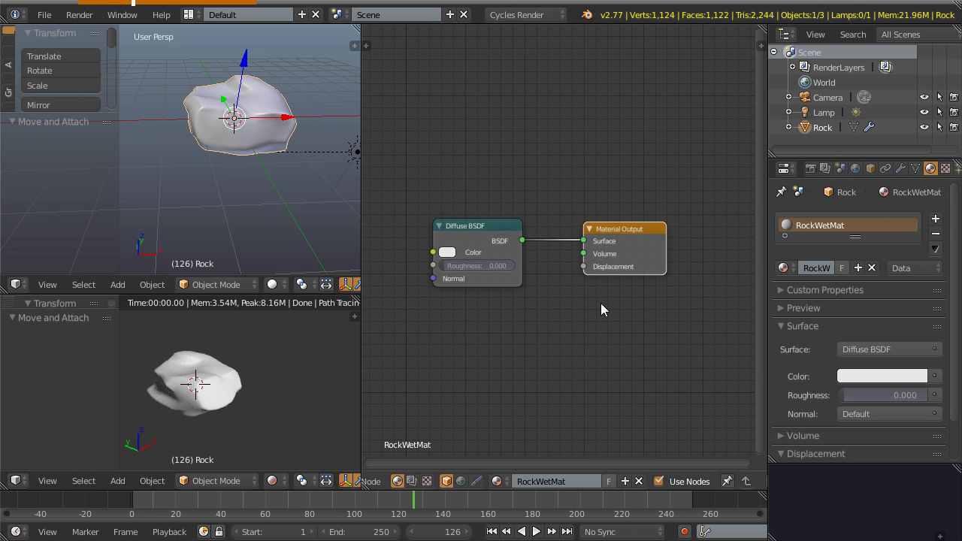
scroll(601, 309, "down", 2)
middle_click_drag(517, 322, 404, 218)
scroll(451, 263, "down", 1)
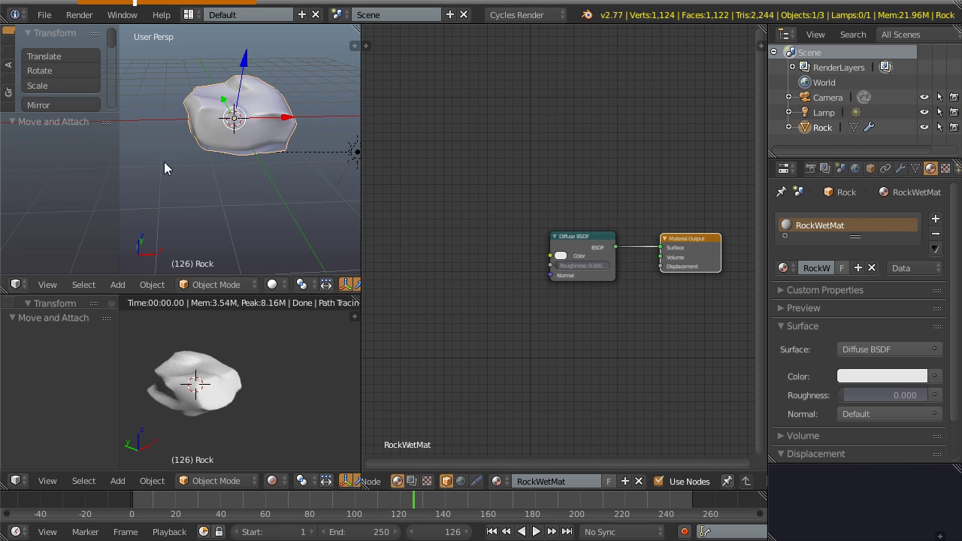
- Search the add-ons in the user preferences for "node" and check that Node Wrangler is enabled
left_click(44, 14)
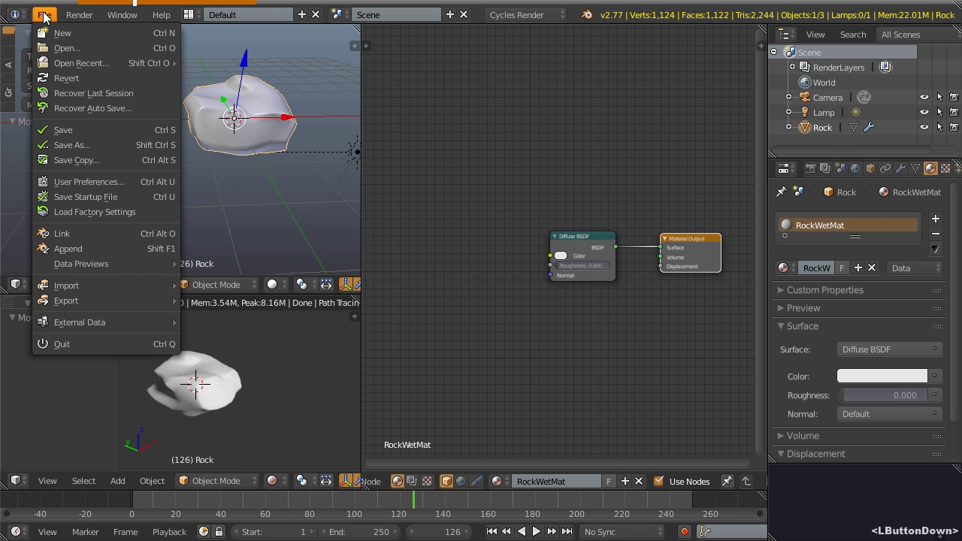
left_click(98, 181)
left_click_drag(198, 12, 295, 36)
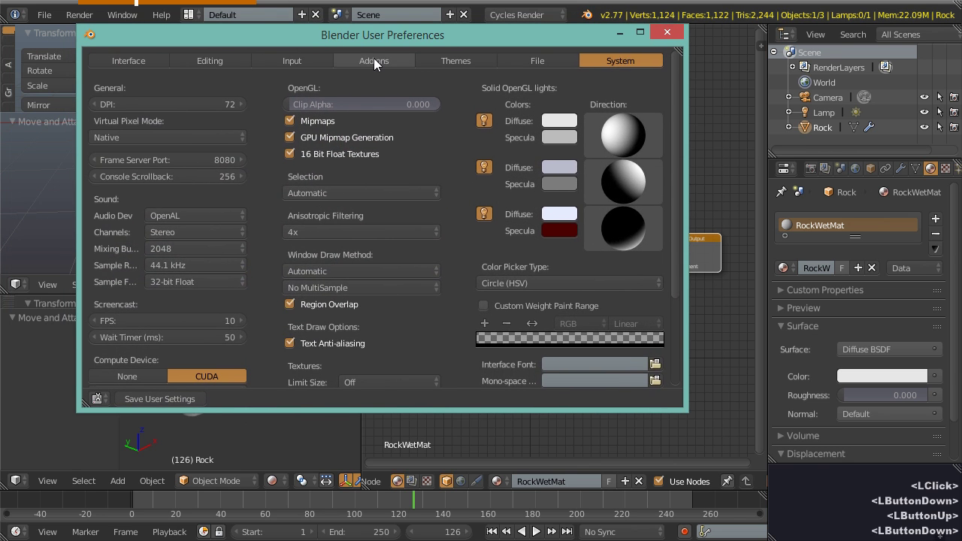
left_click(373, 60)
left_click(170, 88)
type("node")
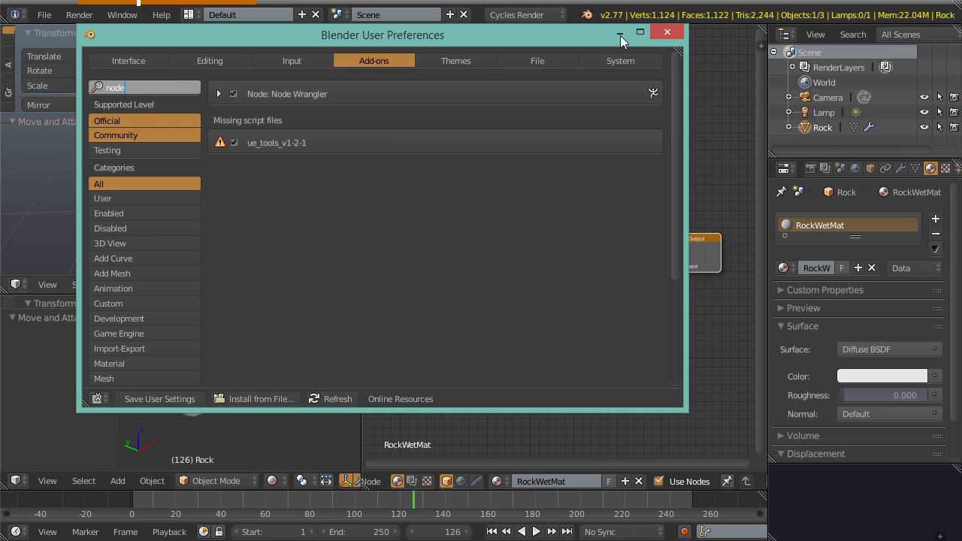
left_click(667, 33)
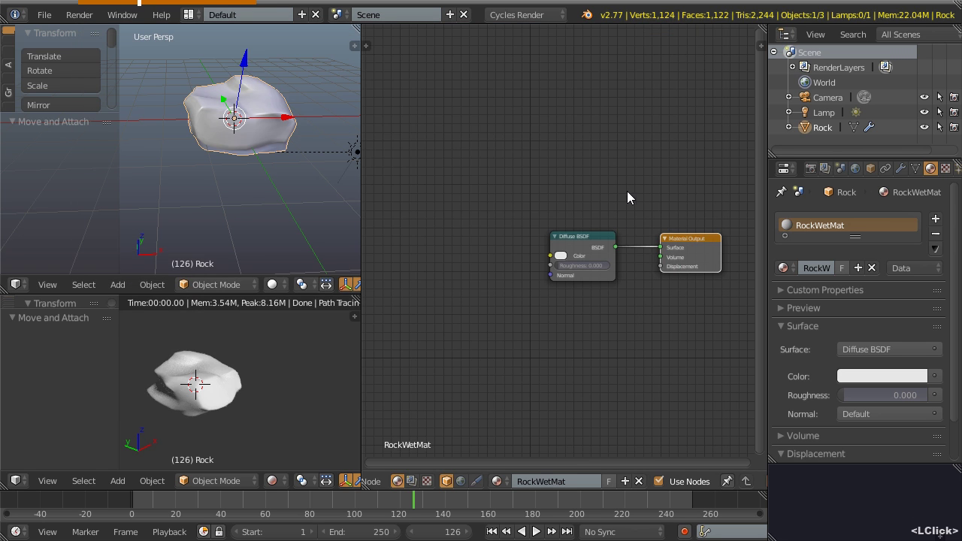
- Add a Noise Texture node ahead of the Diffuse BSDF node in the RockWetMat material
scroll(501, 282, "up", 4)
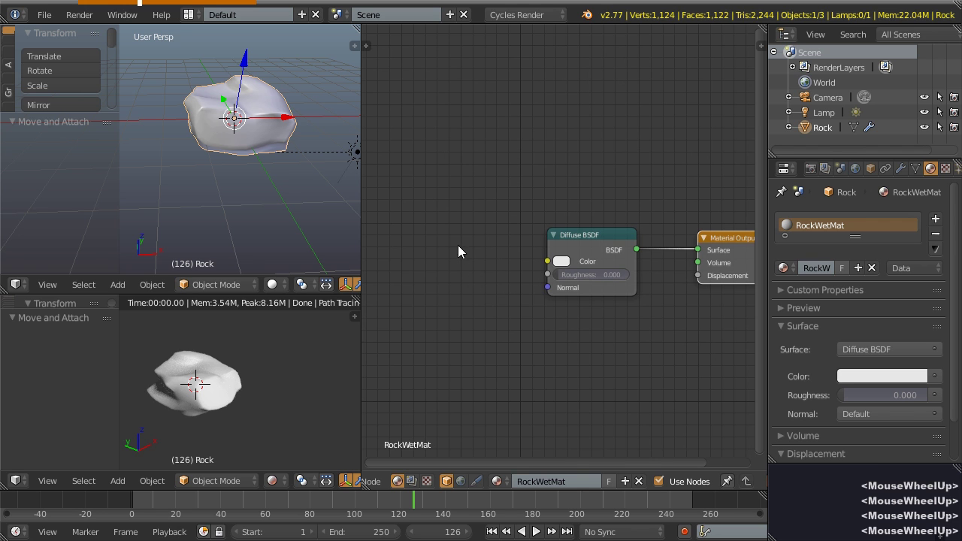
middle_click_drag(457, 248, 489, 236)
key("shift+a")
mouse_move(481, 260)
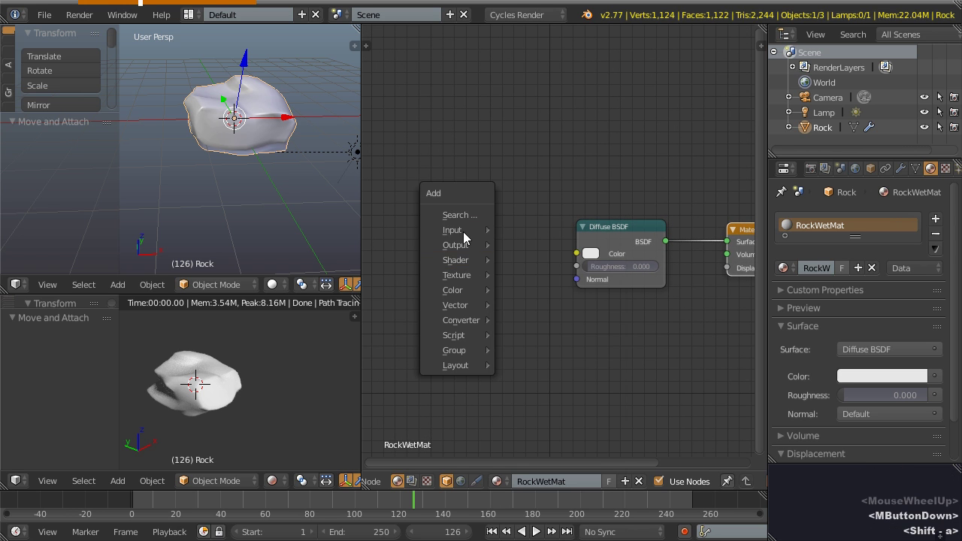
left_click(463, 274)
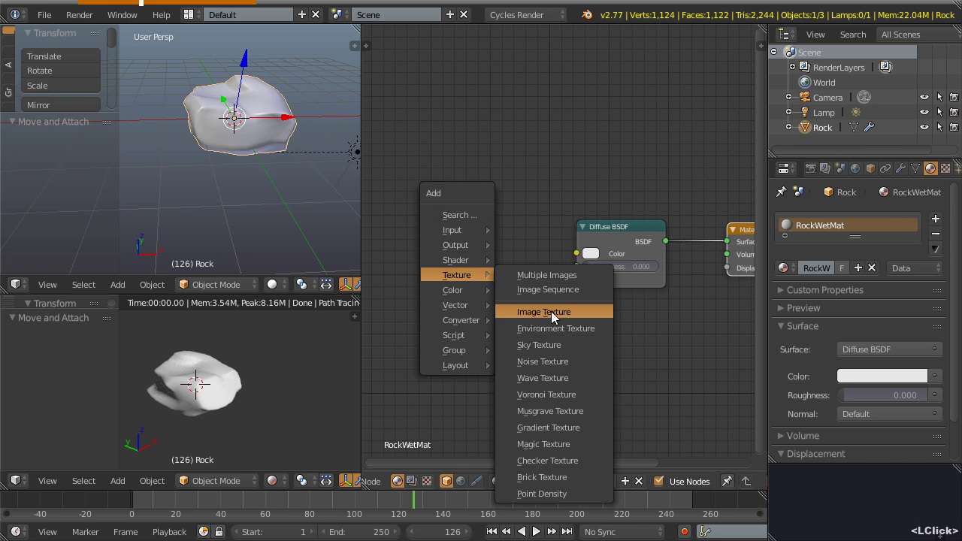
left_click(546, 360)
left_click(425, 226)
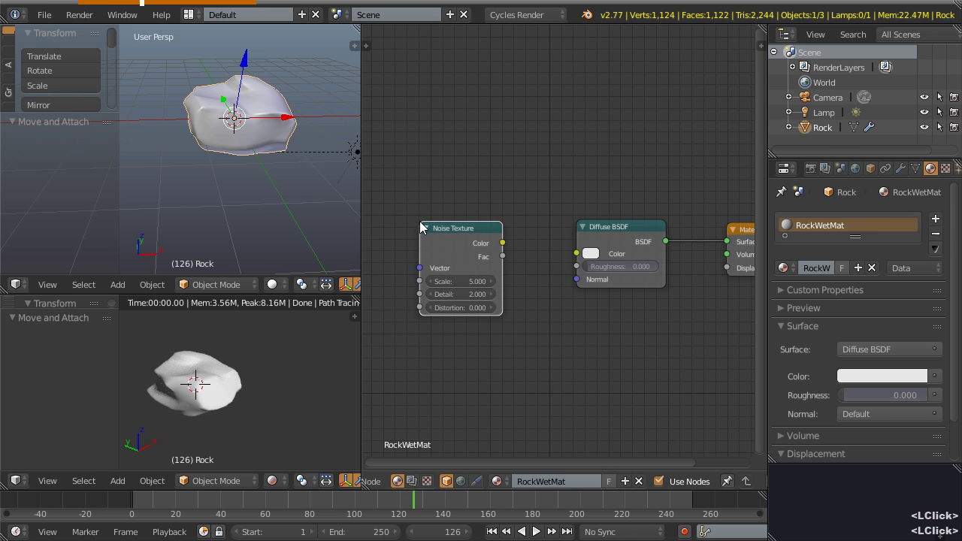
middle_click(481, 301)
scroll(476, 299, "down", 2)
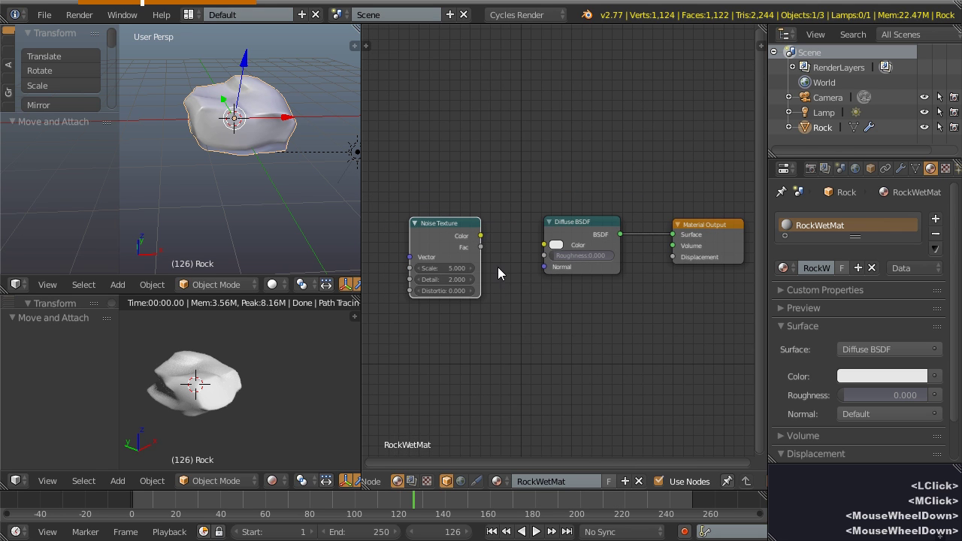
- Preview the Noise Texture's Color output on the rock with Node Wrangler's Emission Viewer
left_click(443, 231, "ctrl+shift")
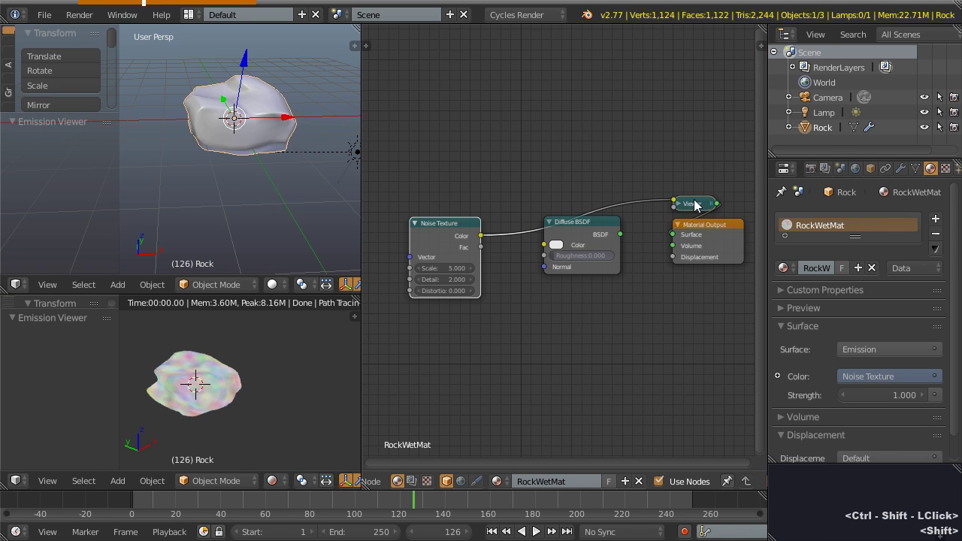
scroll(259, 353, "up", 4)
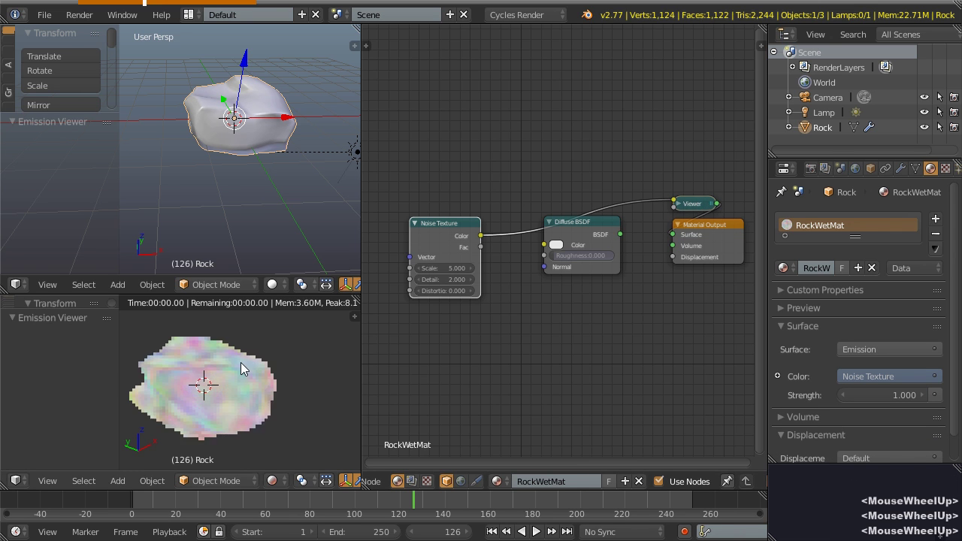
middle_click_drag(249, 380, 230, 384, "shift")
middle_click(232, 387)
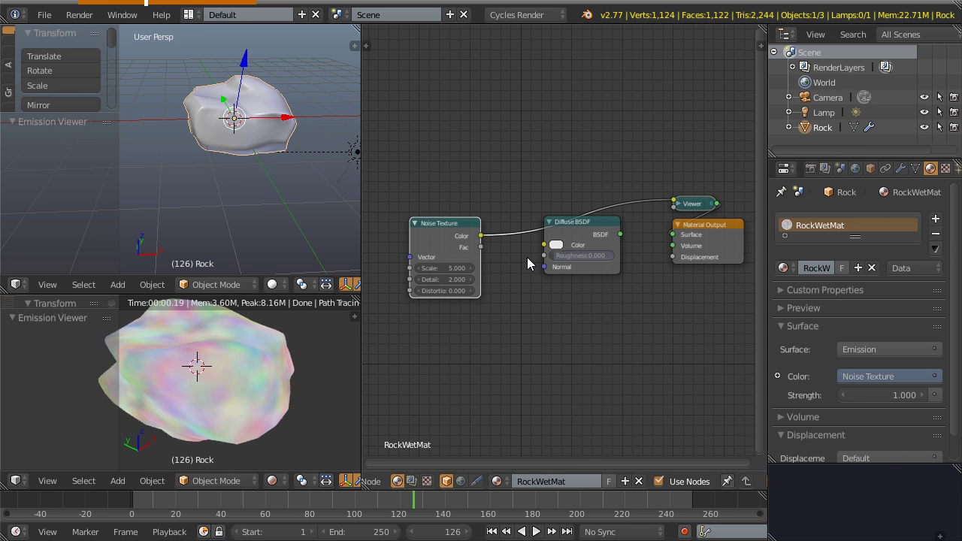
- Cycle the Emission Viewer between the Noise Texture's Color and Fac outputs, ending on Fac
left_click(443, 236, "ctrl+shift")
left_click(443, 235, "ctrl+shift")
left_click(443, 235, "ctrl+shift")
left_click(443, 235, "ctrl+shift")
left_click(443, 235, "ctrl+shift")
left_click(444, 236, "ctrl+shift")
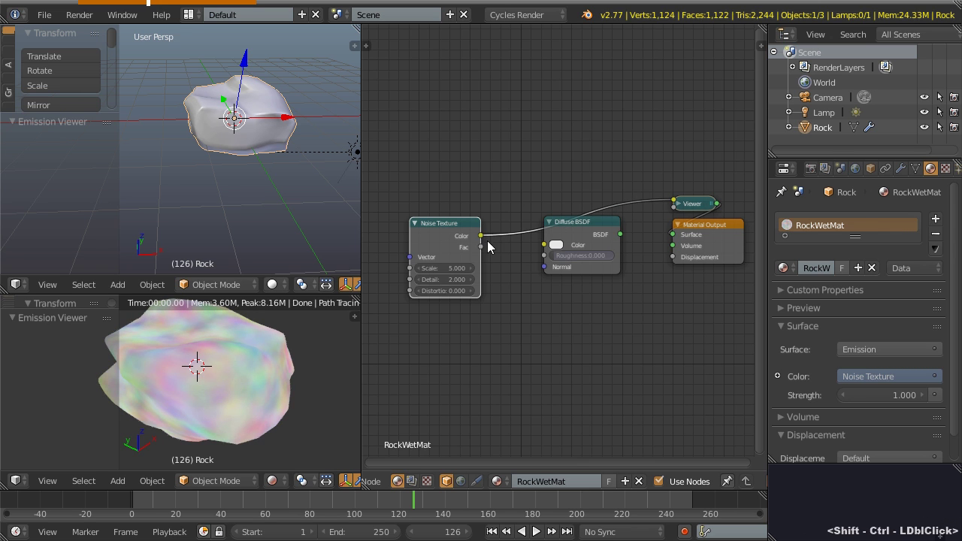
left_click(443, 237, "ctrl+shift")
left_click(443, 238, "ctrl+shift")
left_click(443, 237, "ctrl+shift")
left_click(443, 237, "ctrl+shift")
left_click(443, 237, "ctrl+shift")
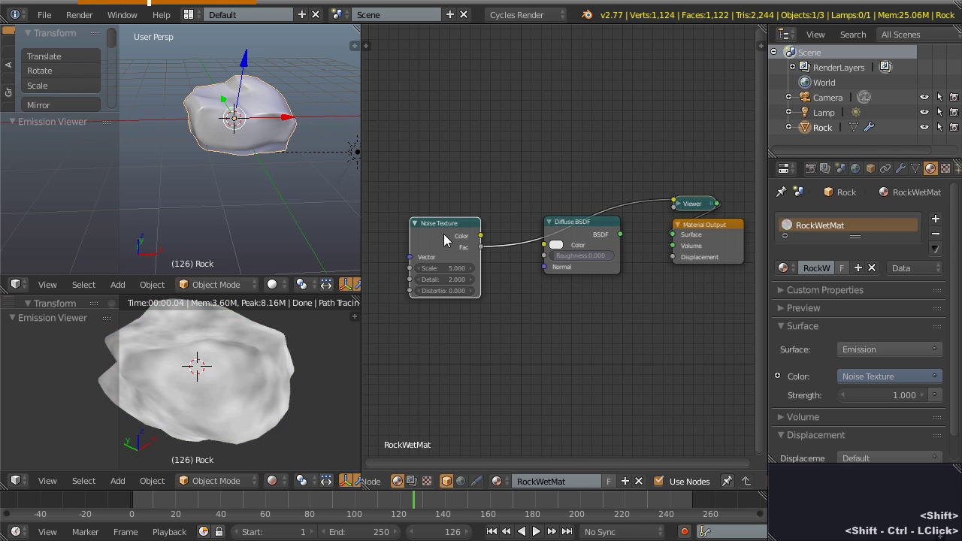
- Preview the Diffuse BSDF on the rock, and return the Emission Viewer to the Noise Texture's Color output
left_click(585, 230, "ctrl+shift")
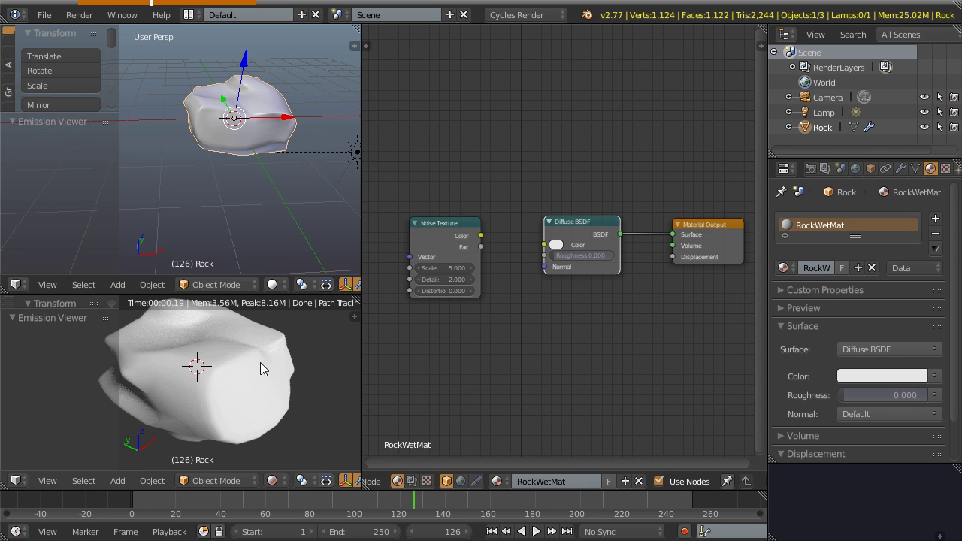
scroll(256, 353, "down", 1)
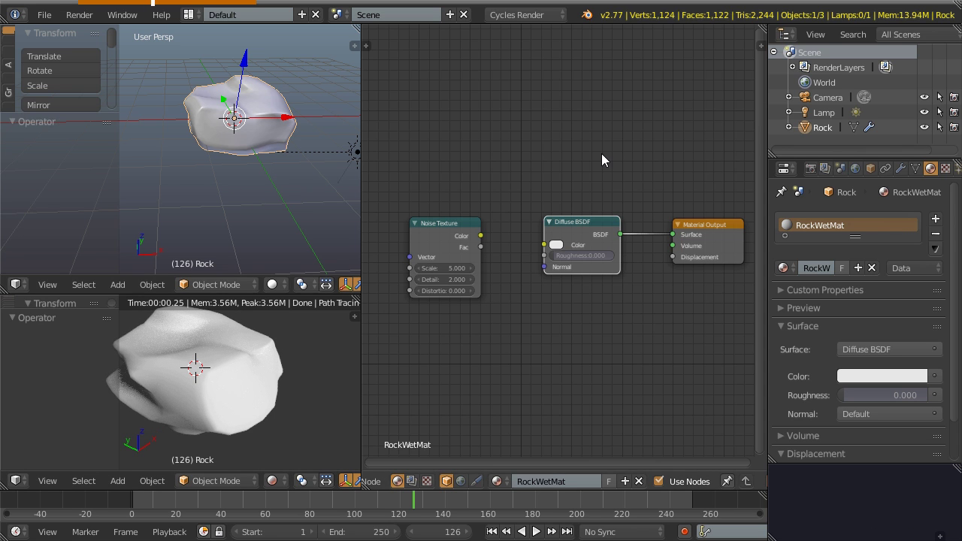
left_click(449, 238, "ctrl+shift")
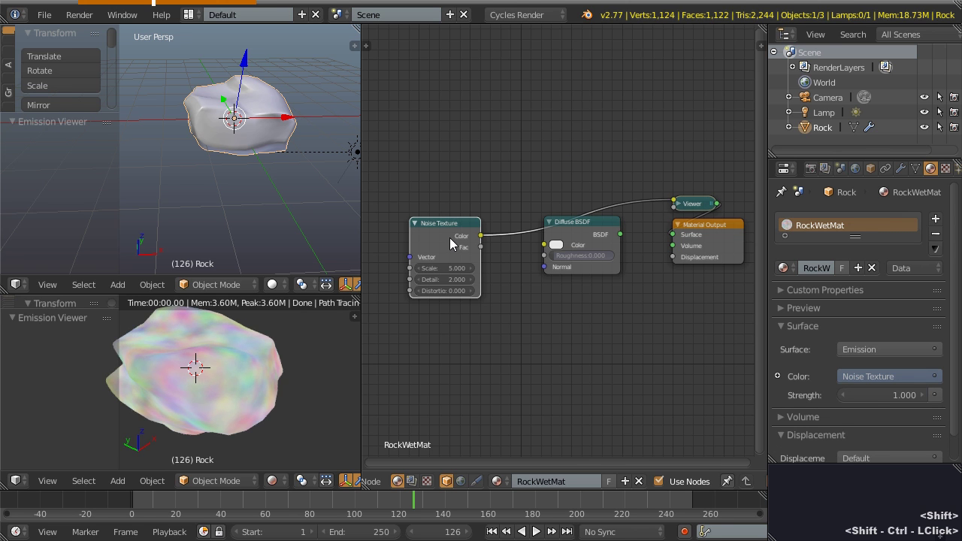
middle_click_drag(445, 230, 662, 256)
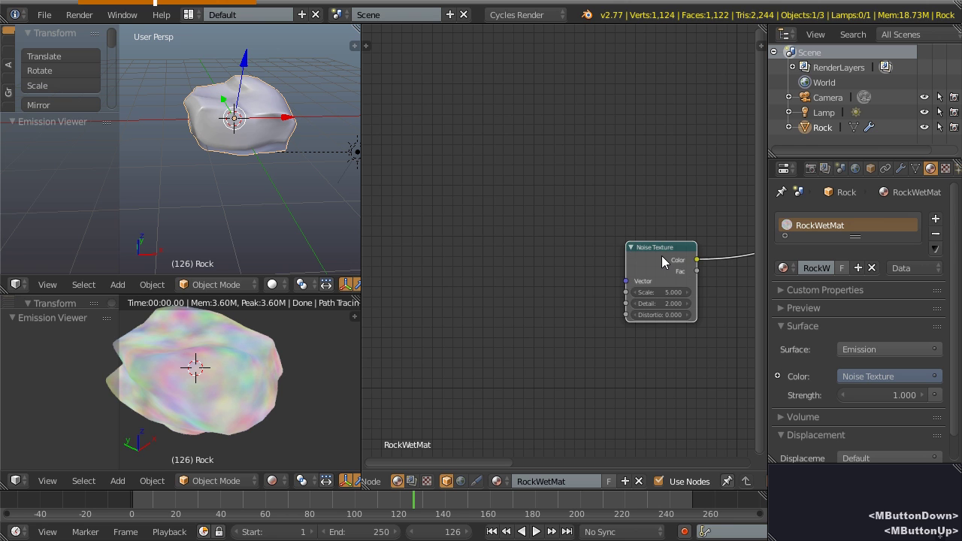
- Add Texture Coordinate and Mapping nodes ahead of the Noise Texture with Node Wrangler's Texture Setup
key("ctrl+t")
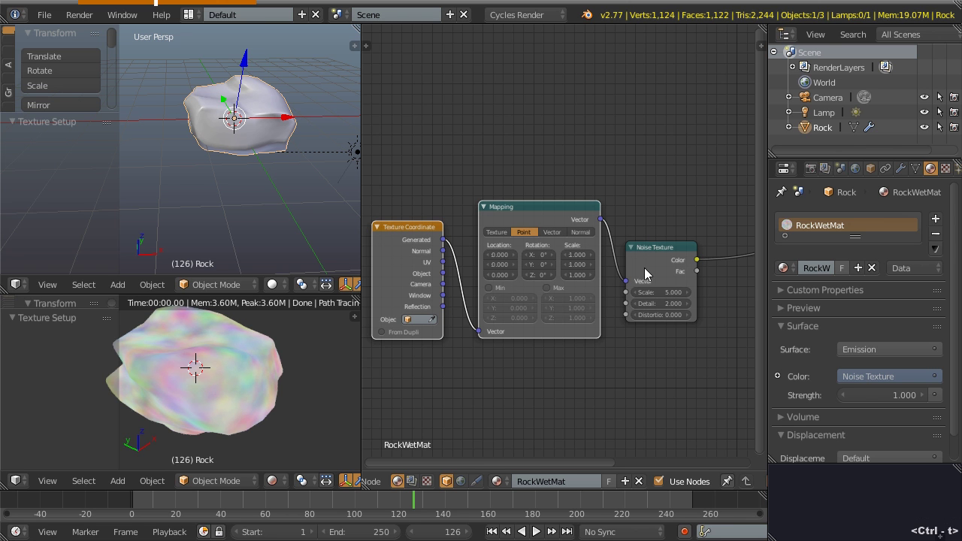
middle_click_drag(501, 342, 552, 303)
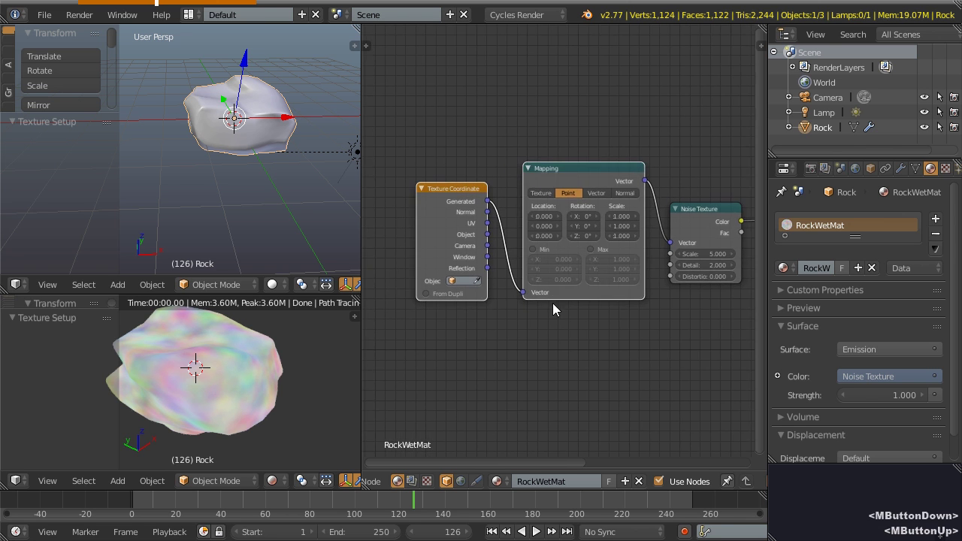
scroll(546, 300, "up", 2)
scroll(546, 298, "up", 2)
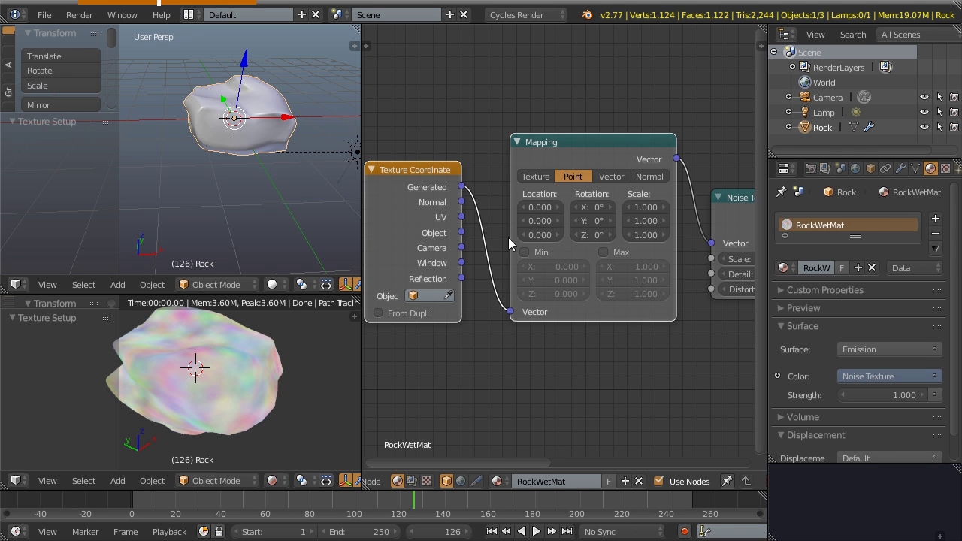
scroll(225, 154, "up", 2)
- Try stretching the whole rock mesh along Z in Edit Mode to test the Generated texture coordinates
middle_click_drag(221, 158, 218, 161, "shift")
middle_click_drag(217, 161, 253, 174)
key("Tab")
key("a")
key("a")
key("s")
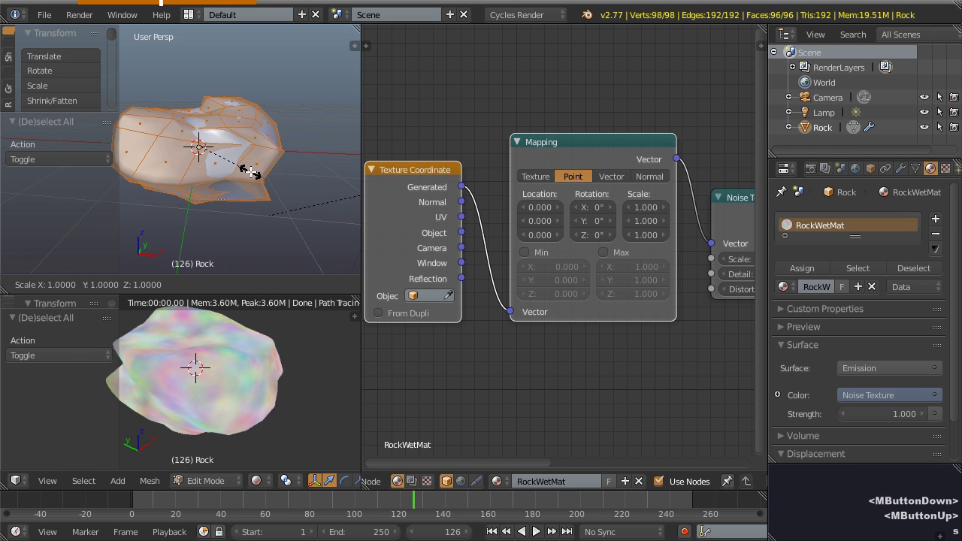
key("z")
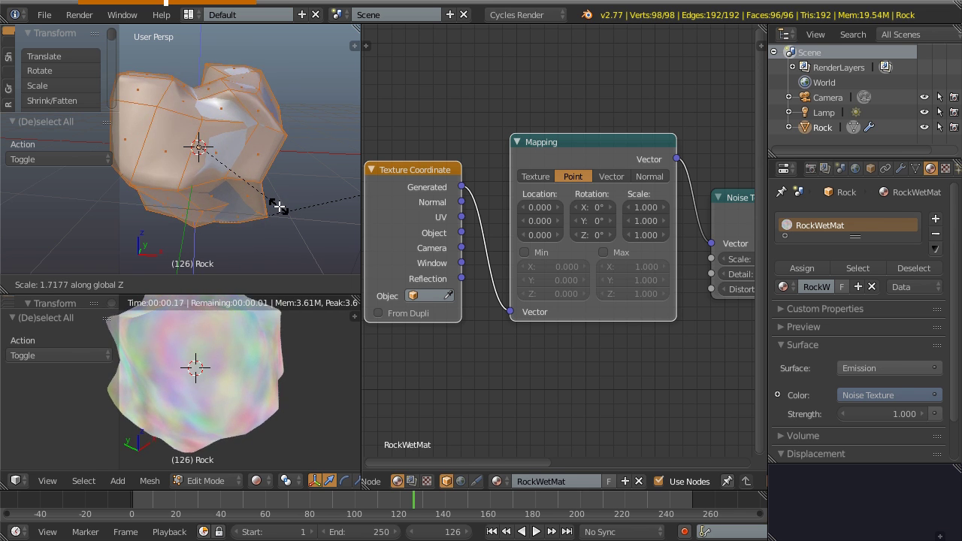
right_click(278, 206)
- Feed the Mapping node from the Texture Coordinate's Object output, test it with a trial Z stretch of the mesh, and return to Object Mode
left_click_drag(461, 233, 510, 311)
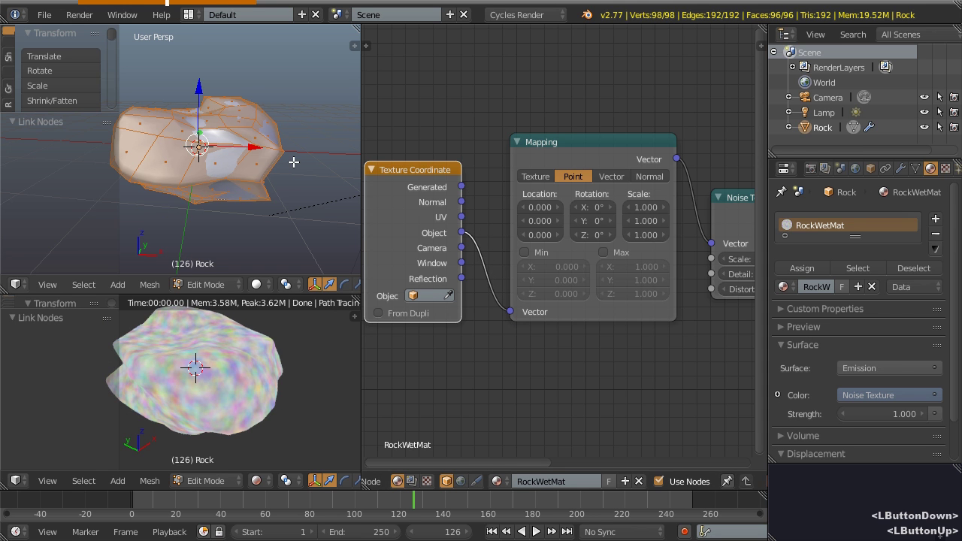
key("s")
key("z")
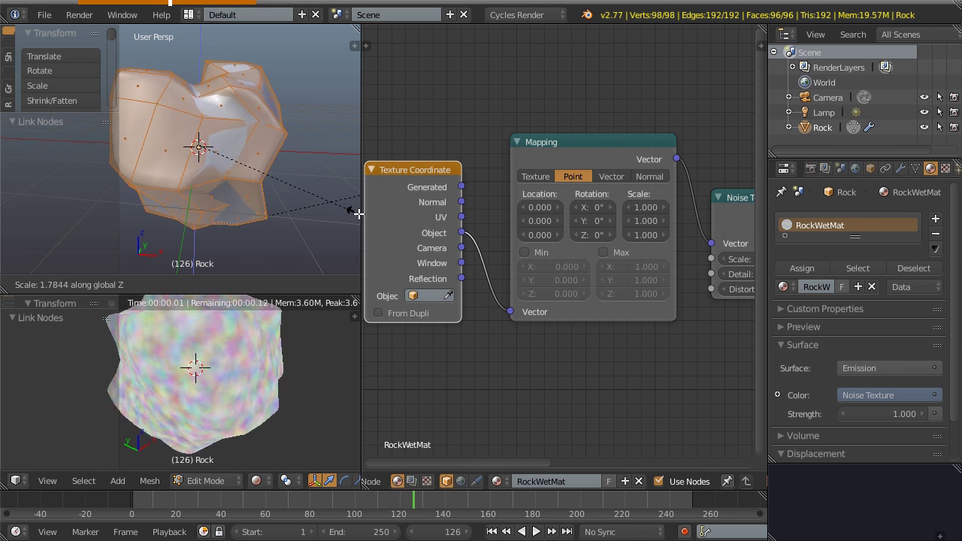
right_click(316, 193)
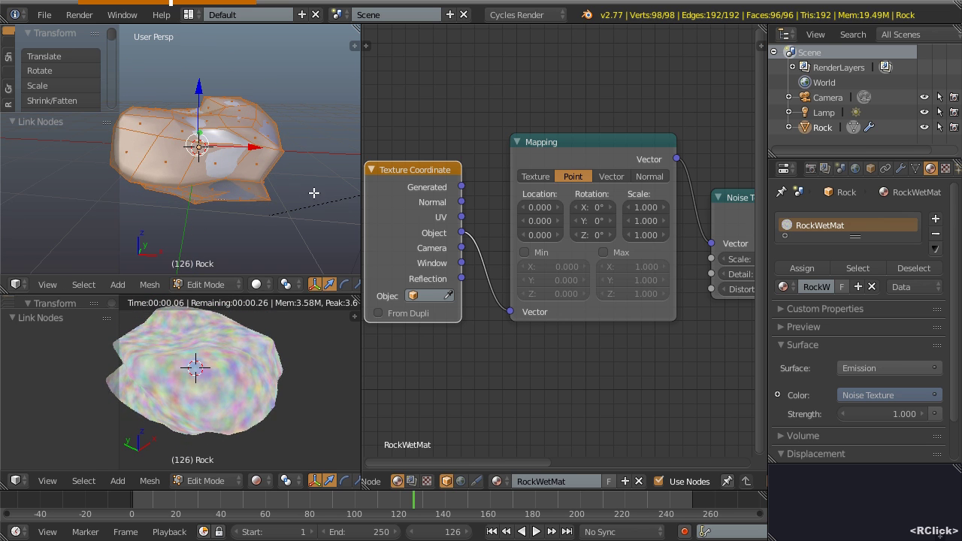
key("Tab")
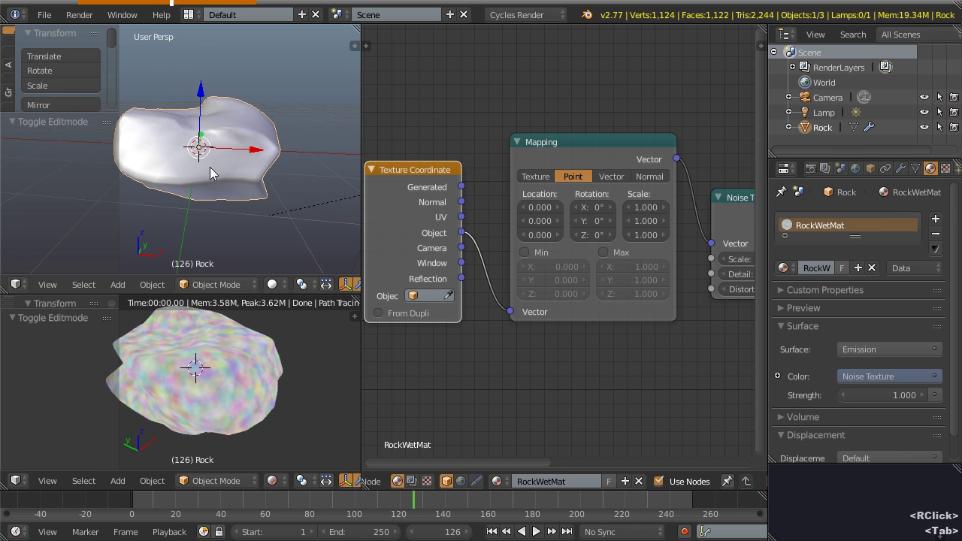
- Connect the Diffuse BSDF back to the Material Output with Node Wrangler's Emission Viewer
left_click(584, 155)
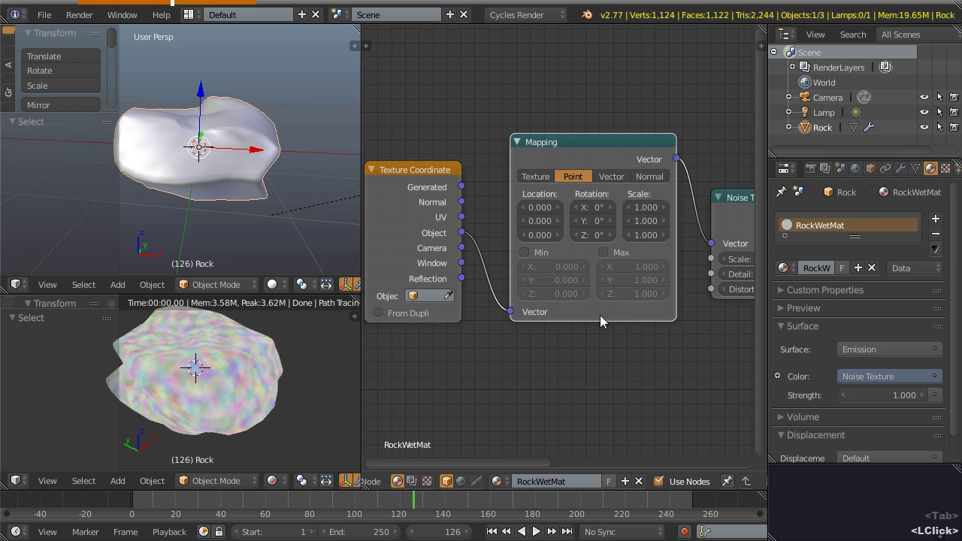
middle_click_drag(632, 278, 575, 278)
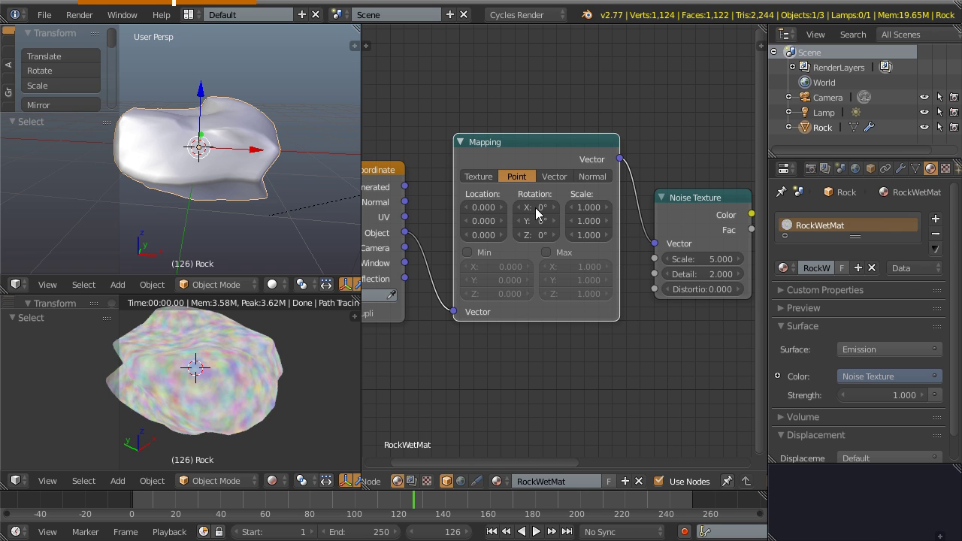
scroll(566, 308, "down", 2)
middle_click_drag(565, 309, 411, 232)
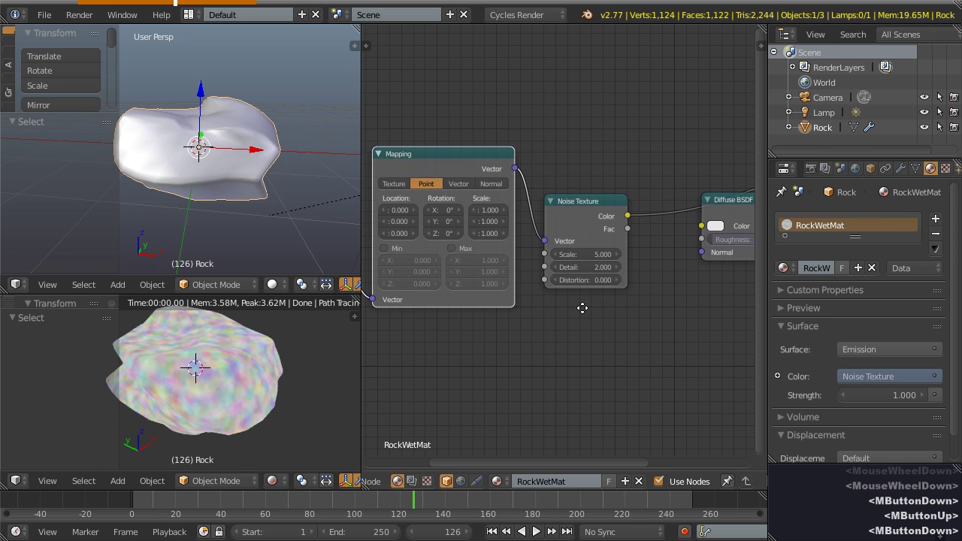
middle_click_drag(575, 309, 463, 317)
middle_click_drag(464, 317, 459, 318)
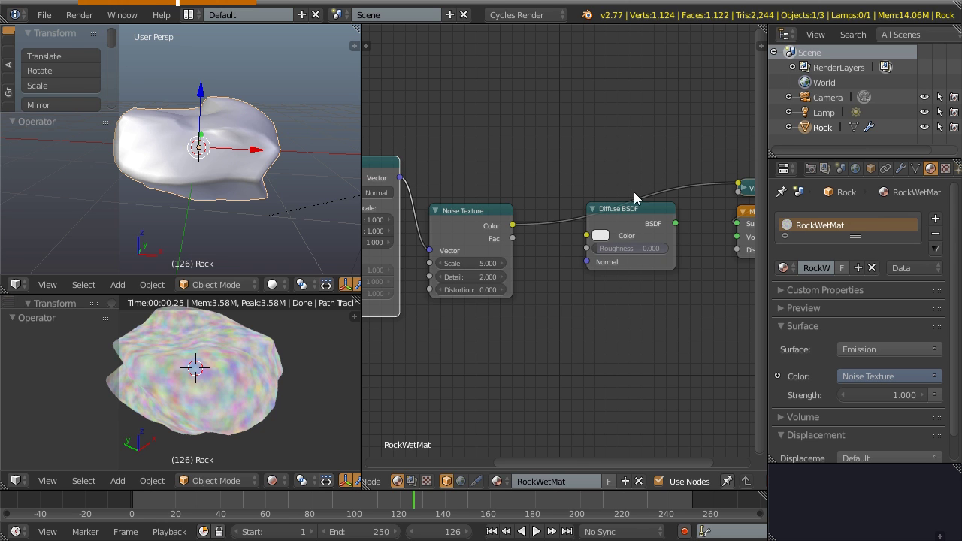
middle_click_drag(609, 278, 447, 308)
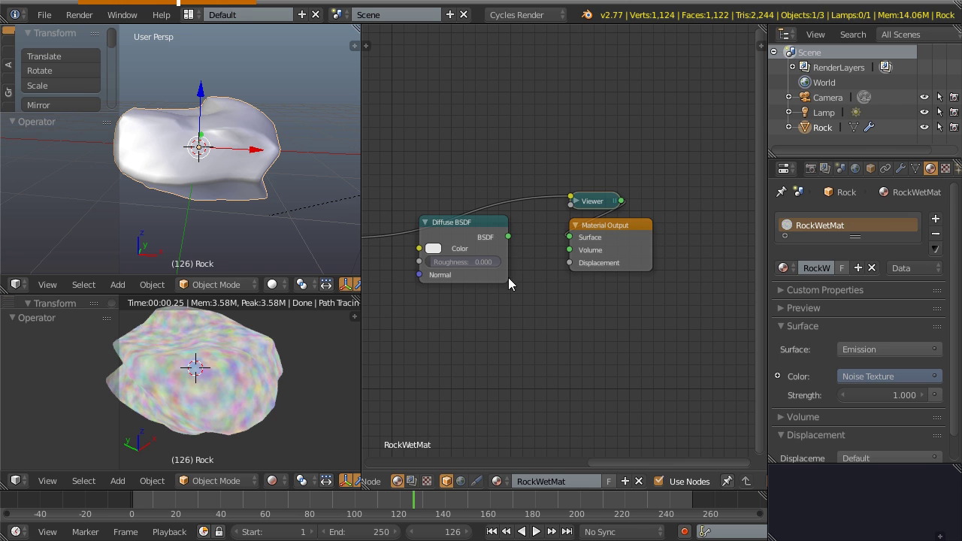
left_click(473, 231, "ctrl+shift")
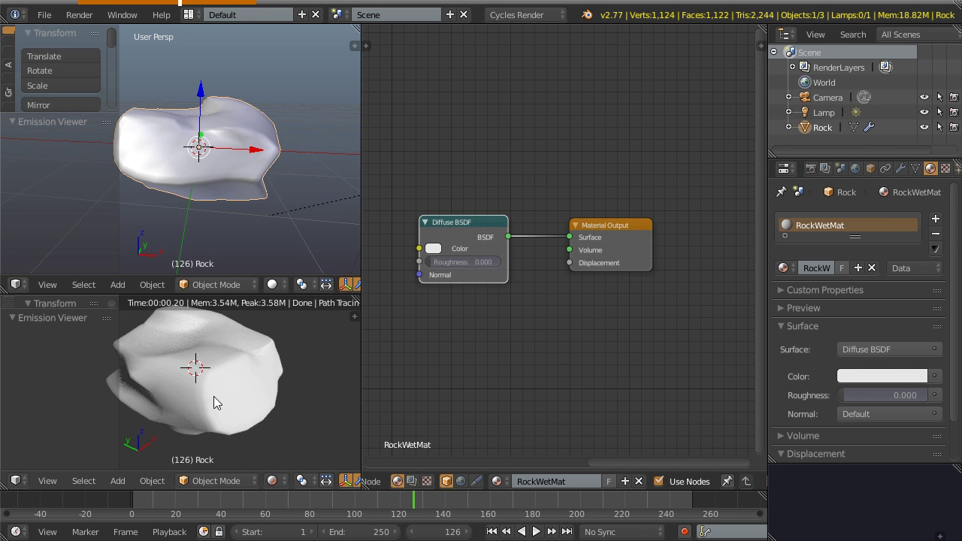
- Add a Bump node below the Noise Texture and link its Normal output to the Diffuse BSDF's Normal input
middle_click_drag(564, 343, 710, 317)
key("shift+a")
mouse_move(552, 360)
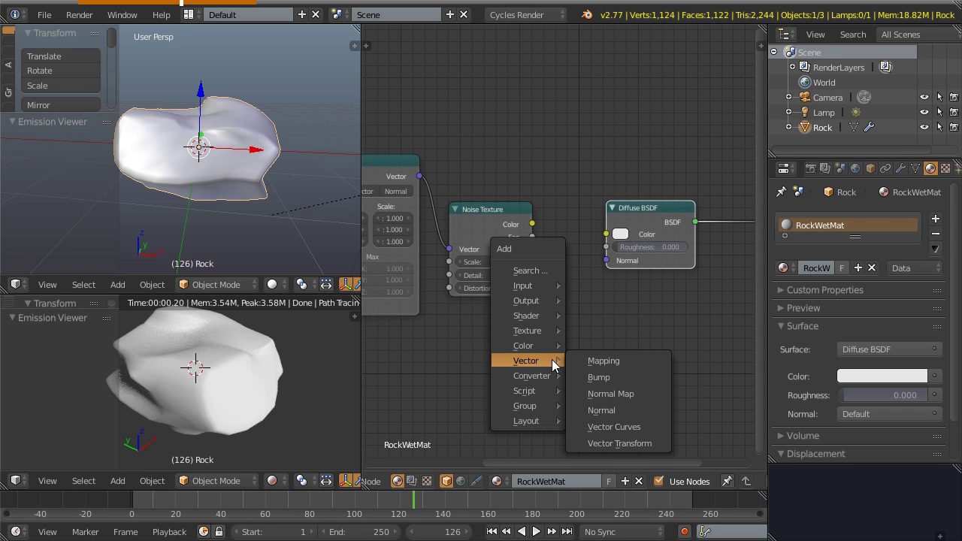
left_click(599, 377)
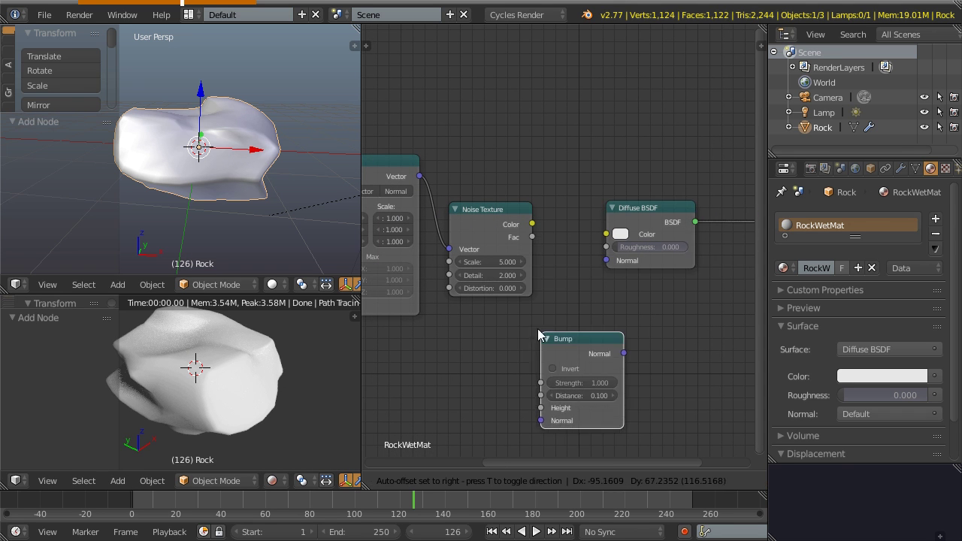
left_click(495, 317)
left_click_drag(577, 338, 605, 260)
- Spread out the Diffuse BSDF, Material Output and Bump nodes, and link the Noise Texture's Fac to the Bump's Height
left_click_drag(630, 217, 681, 218)
middle_click_drag(685, 283, 568, 270)
left_click_drag(674, 226, 734, 223)
left_click_drag(587, 202, 630, 198)
left_click_drag(407, 314, 522, 289)
middle_click_drag(444, 312, 498, 302)
middle_click_drag(441, 259, 509, 275)
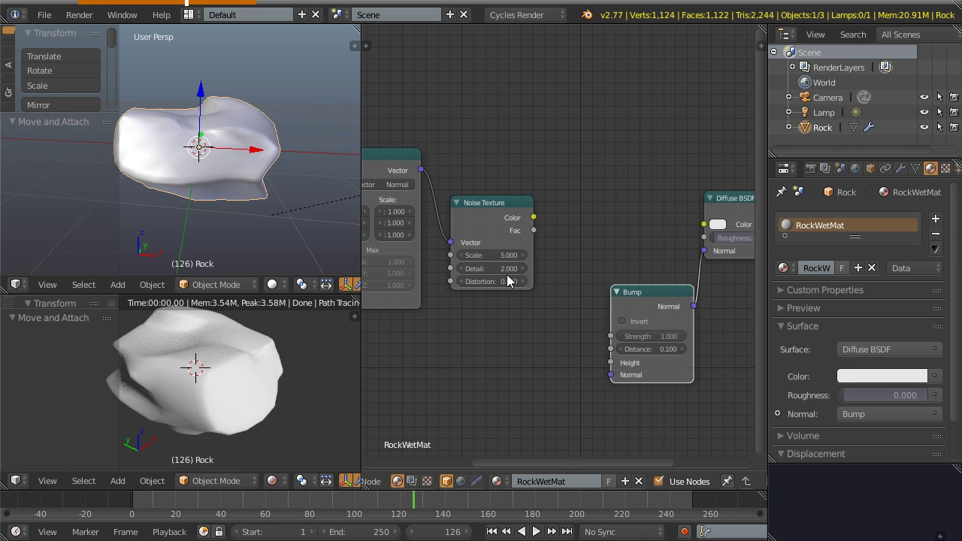
left_click_drag(534, 230, 610, 362)
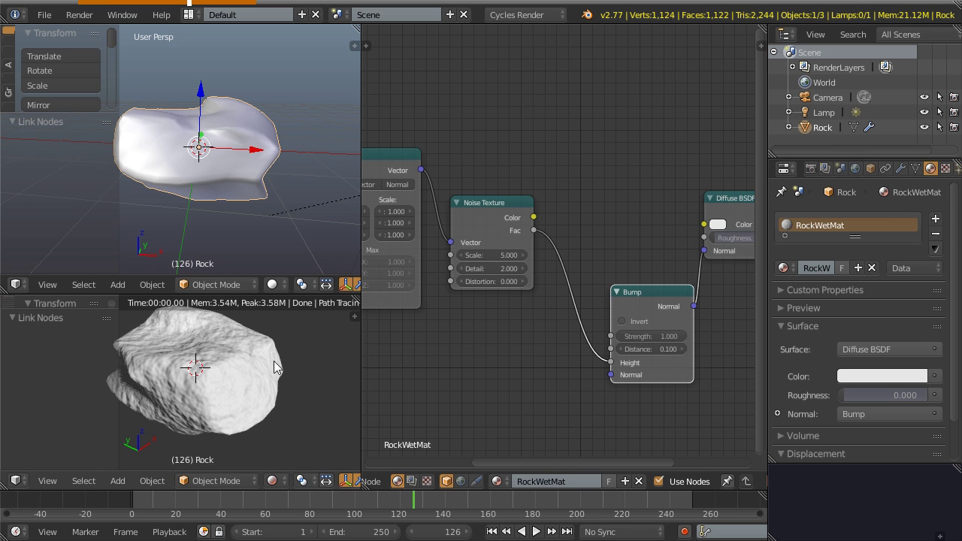
- Set the Noise Texture's Scale to 3, Detail to 5 and Distortion to 0.6
scroll(511, 330, "up", 3)
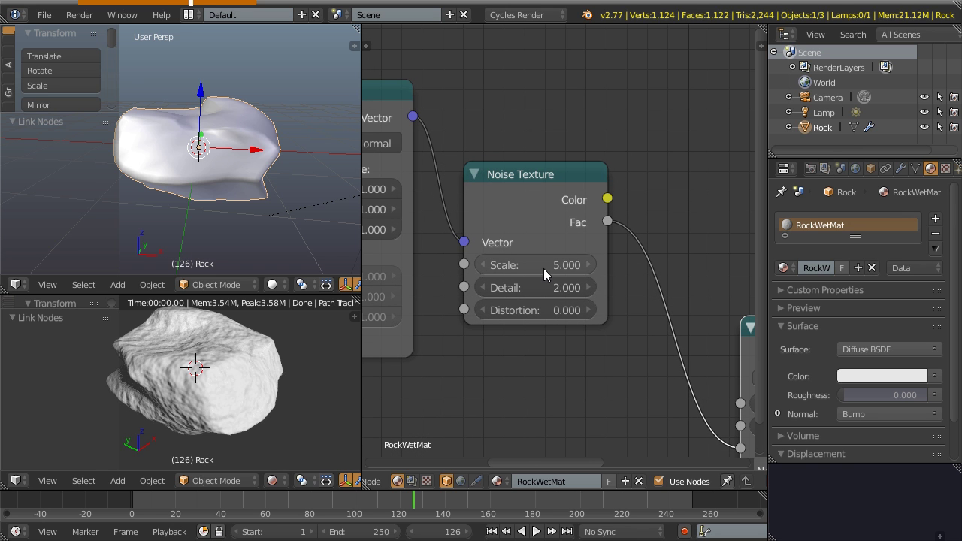
left_click_drag(535, 268, 511, 288)
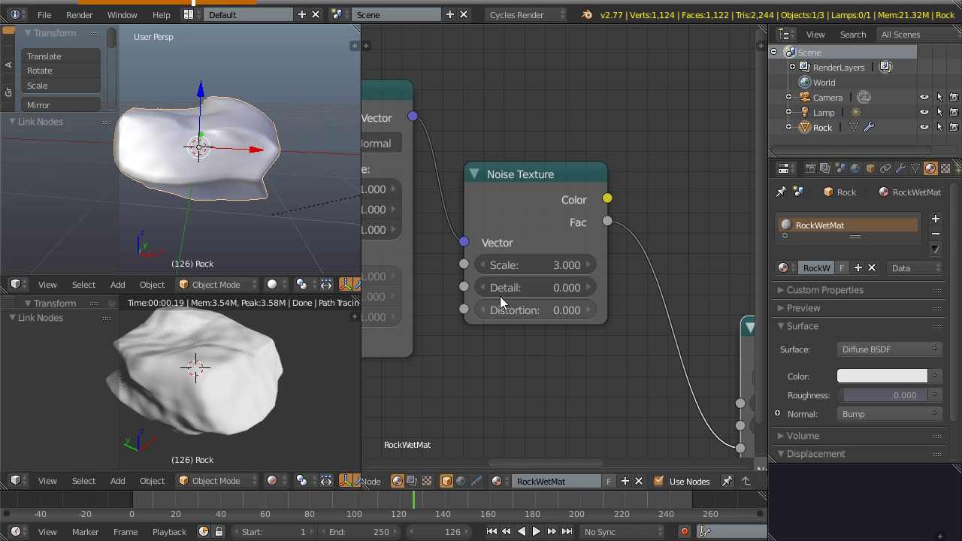
left_click_drag(531, 287, 600, 288)
left_click(517, 282)
type("5")
key("Return")
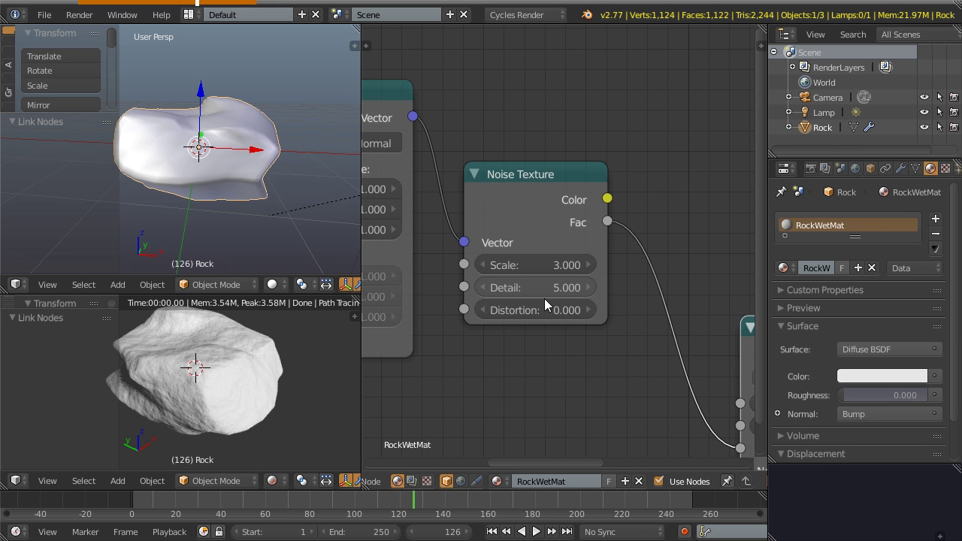
left_click_drag(576, 317, 597, 309)
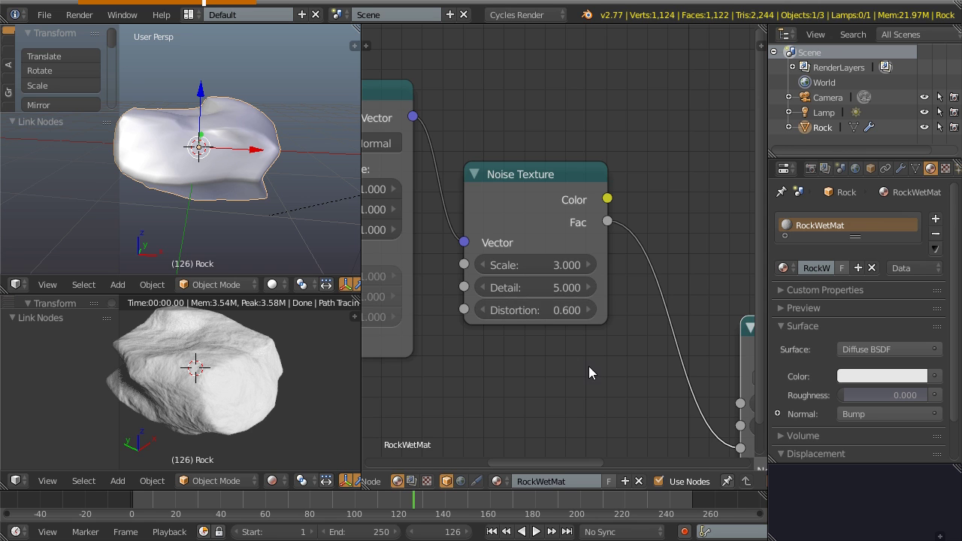
- Set the Bump node's Distance to 0.3
scroll(580, 366, "down", 3)
middle_click_drag(563, 367, 445, 303)
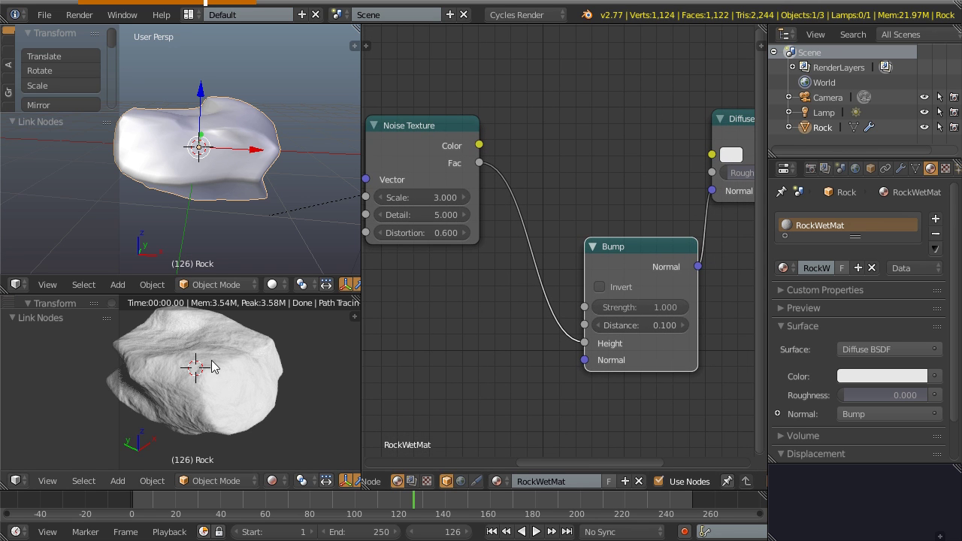
middle_click_drag(501, 365, 441, 363)
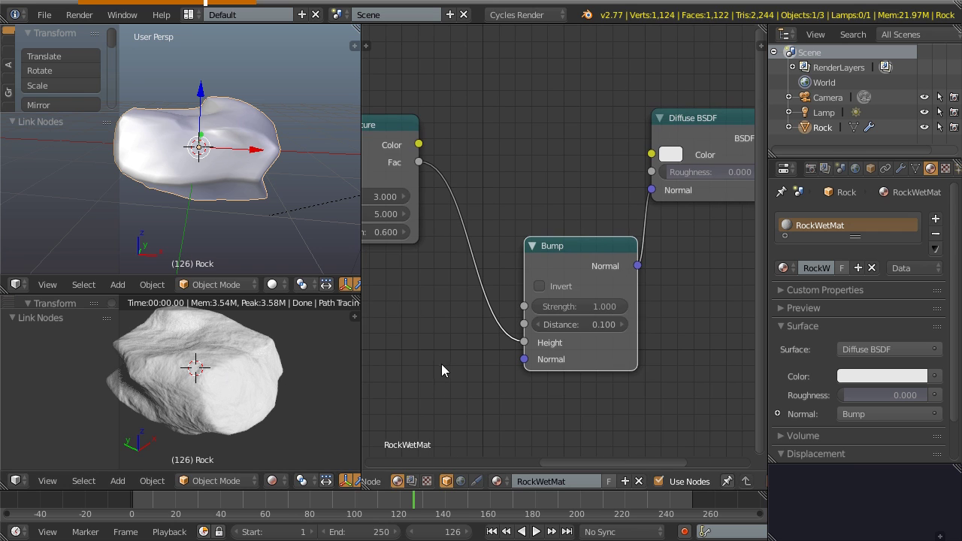
left_click(622, 324)
left_click(622, 325)
- Insert a ColorRamp node on the link between the Noise Texture's Fac output and the Bump's Height input
scroll(448, 289, "down", 4)
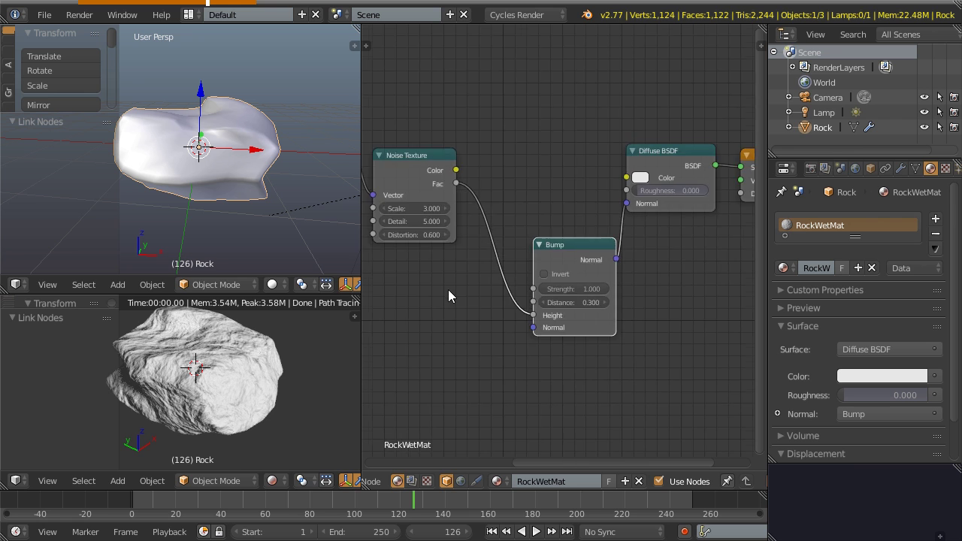
scroll(576, 315, "down", 4)
middle_click_drag(485, 306, 535, 323)
scroll(538, 311, "up", 5)
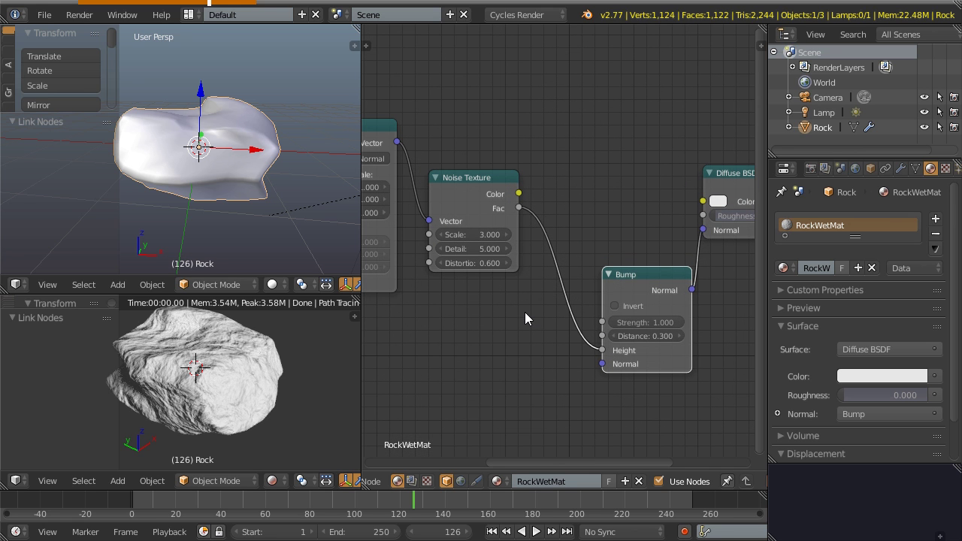
key("shift+a")
mouse_move(504, 328)
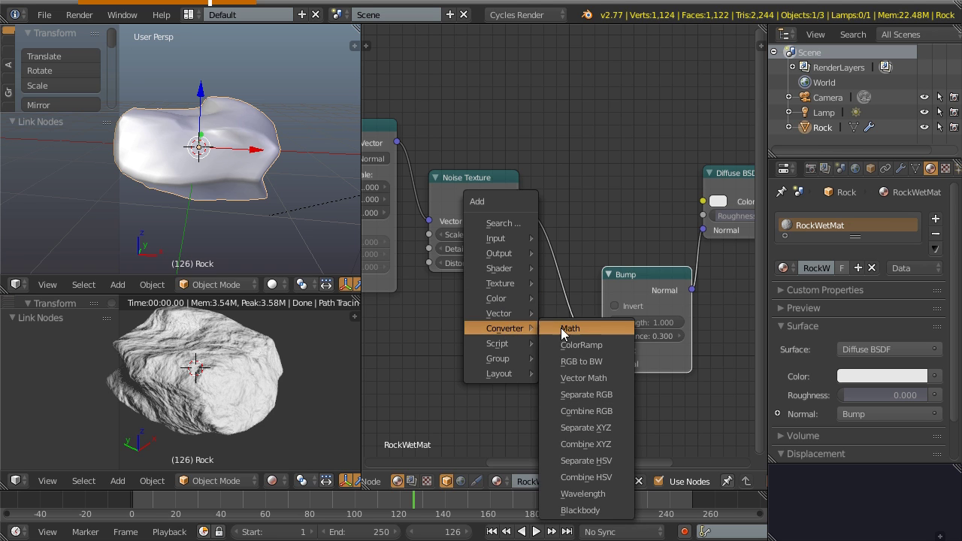
left_click(582, 345)
left_click_drag(537, 214, 538, 215)
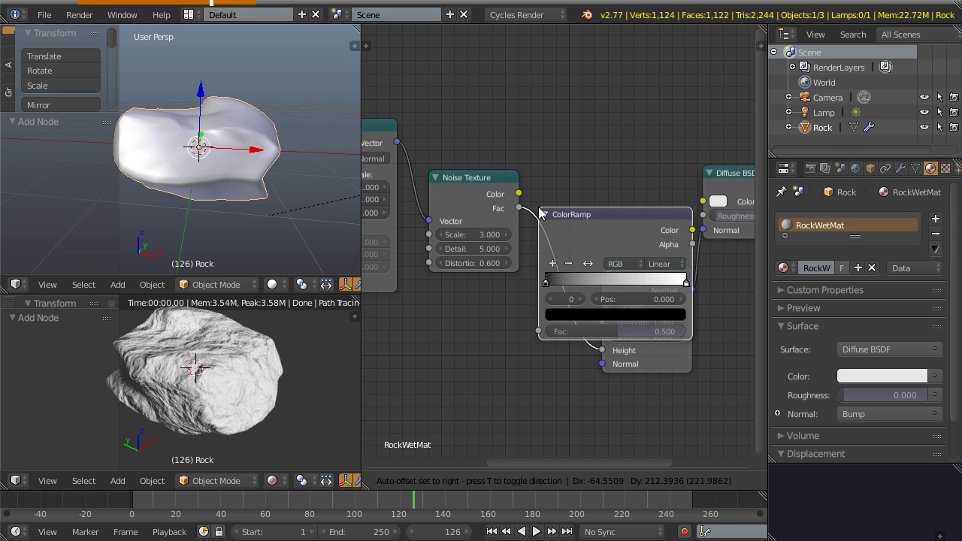
left_click(541, 209)
- Add a middle color stop to the ColorRamp and position it at 0.536
middle_click_drag(651, 314, 426, 296)
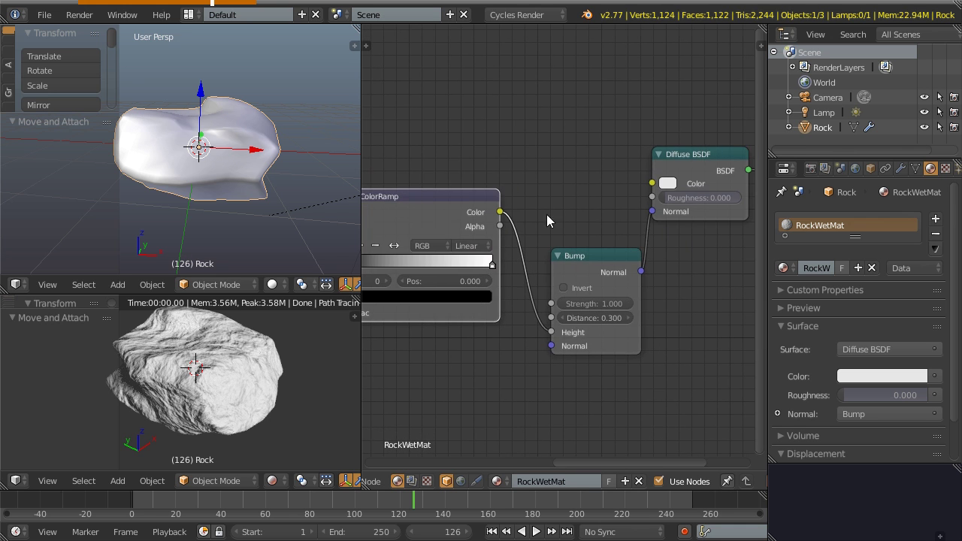
middle_click_drag(467, 331, 559, 361)
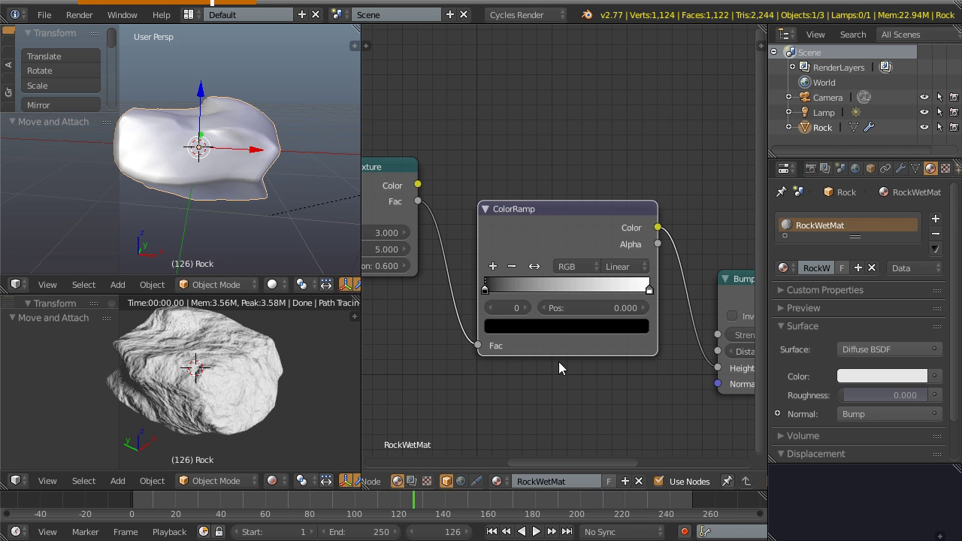
mouse_move(490, 295)
left_mouse_down()
mouse_move(577, 294)
mouse_move(485, 292)
left_mouse_up()
left_click(491, 266)
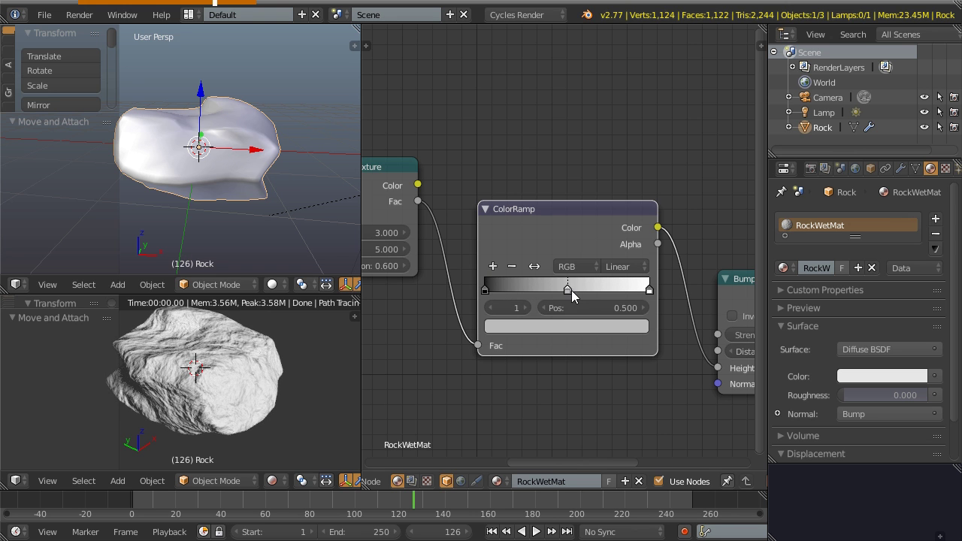
mouse_move(569, 292)
left_mouse_down()
mouse_move(502, 290)
mouse_move(608, 290)
mouse_move(560, 291)
mouse_move(574, 295)
left_mouse_up()
- Change the ColorRamp's interpolation to Ease
left_click(631, 267)
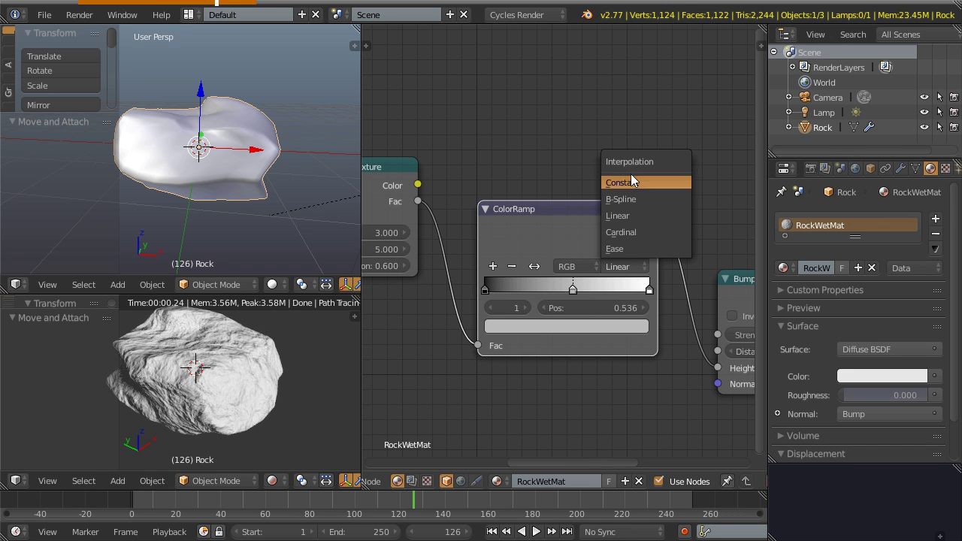
left_click(636, 267)
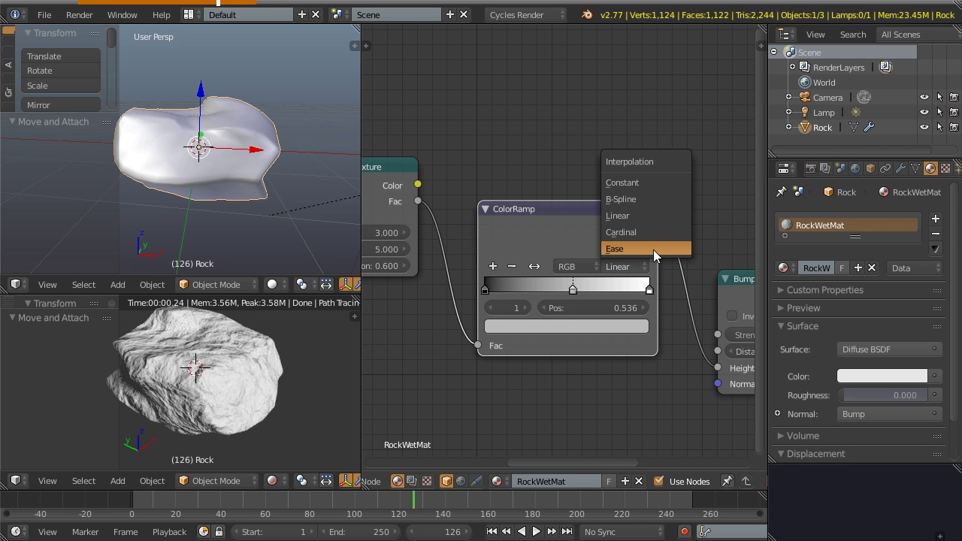
left_click(653, 249)
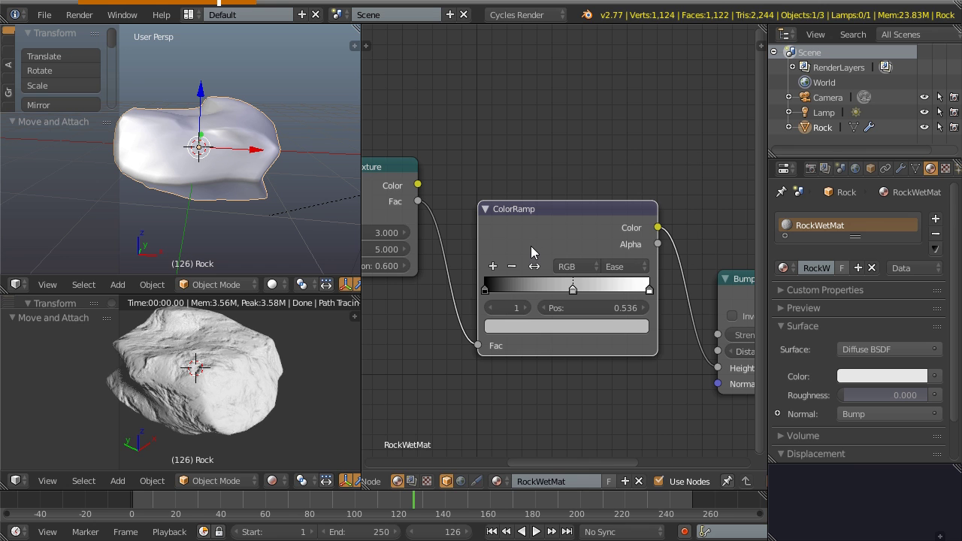
- Fine-tune the ColorRamp's middle stop to position 0.532
middle_click_drag(212, 359, 215, 404)
scroll(224, 375, "up", 2)
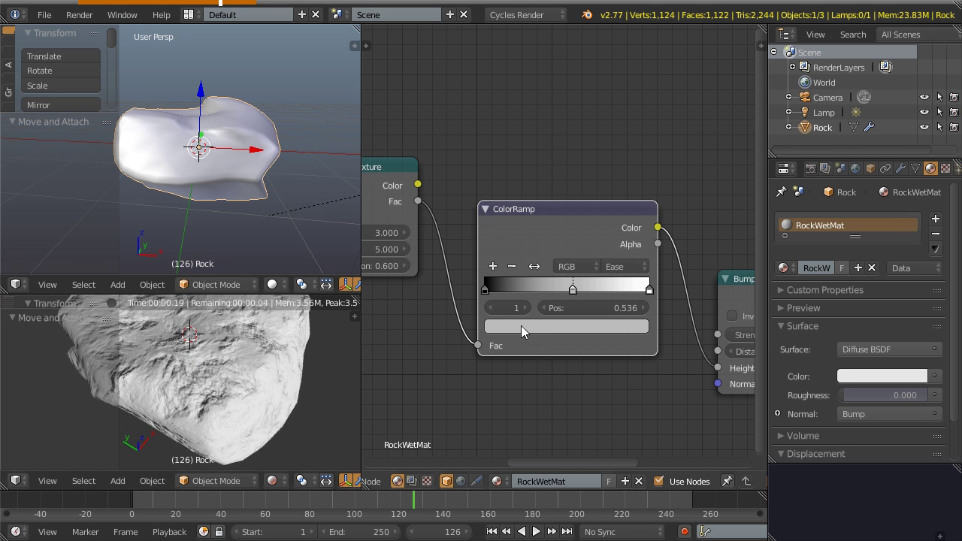
left_click_drag(573, 286, 591, 295)
middle_click_drag(204, 390, 211, 430)
scroll(198, 398, "down", 2)
left_click_drag(586, 293, 572, 294)
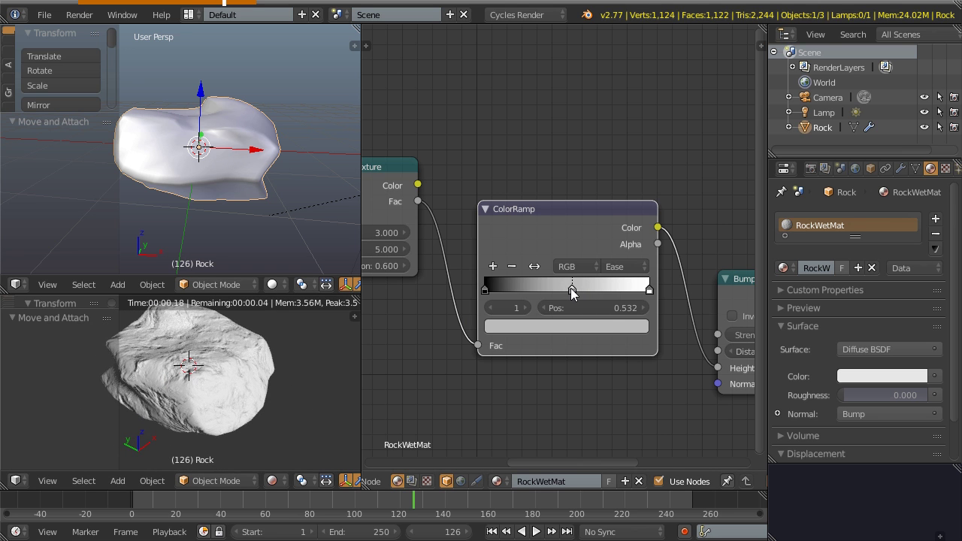
- Move the Material Output node farther from the Diffuse BSDF to make room between them
scroll(641, 391, "down", 1)
middle_click_drag(641, 392, 533, 375)
middle_click_drag(280, 366, 228, 419, "shift")
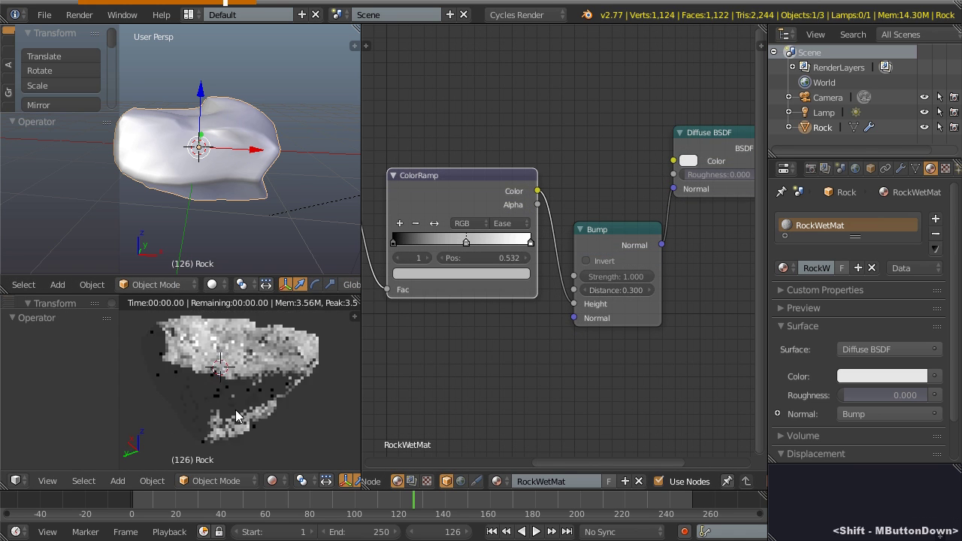
middle_click_drag(273, 395, 209, 383)
mouse_move(293, 396)
middle_mouse_down("shift")
mouse_move(241, 377)
mouse_move(278, 391)
middle_mouse_up("shift")
middle_click_drag(685, 274, 404, 336)
left_click_drag(605, 208, 710, 211)
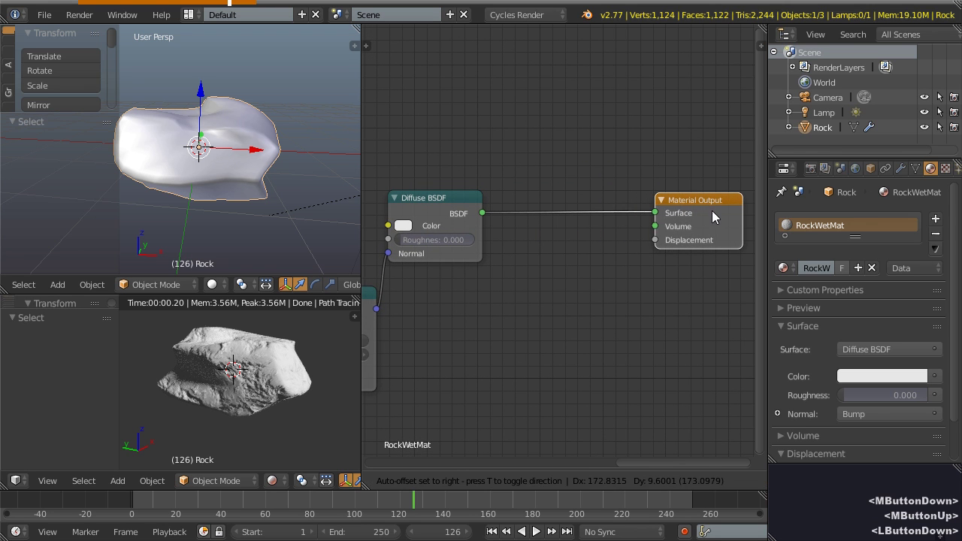
- Add a Glossy BSDF node and place it below the Diffuse BSDF
key("shift+a")
mouse_move(530, 320)
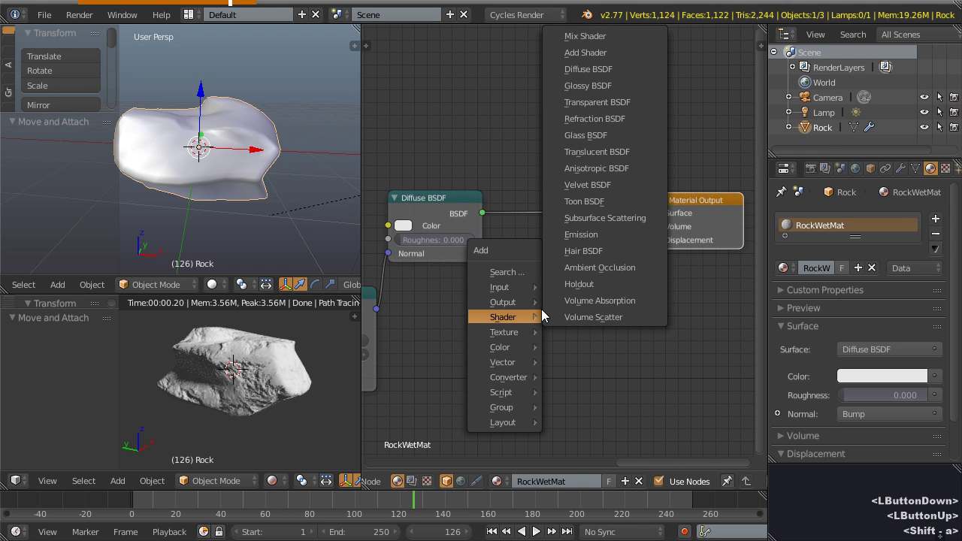
left_click(610, 87)
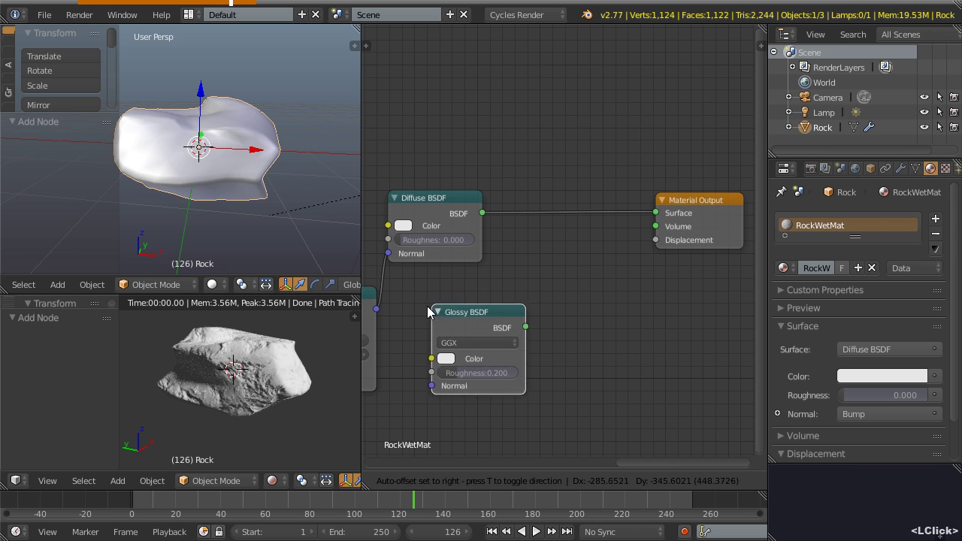
left_click(412, 317)
- Insert a Mix Shader node on the link between the Diffuse BSDF and the Material Output
key("shift+a")
scroll(651, 30, "up", 4)
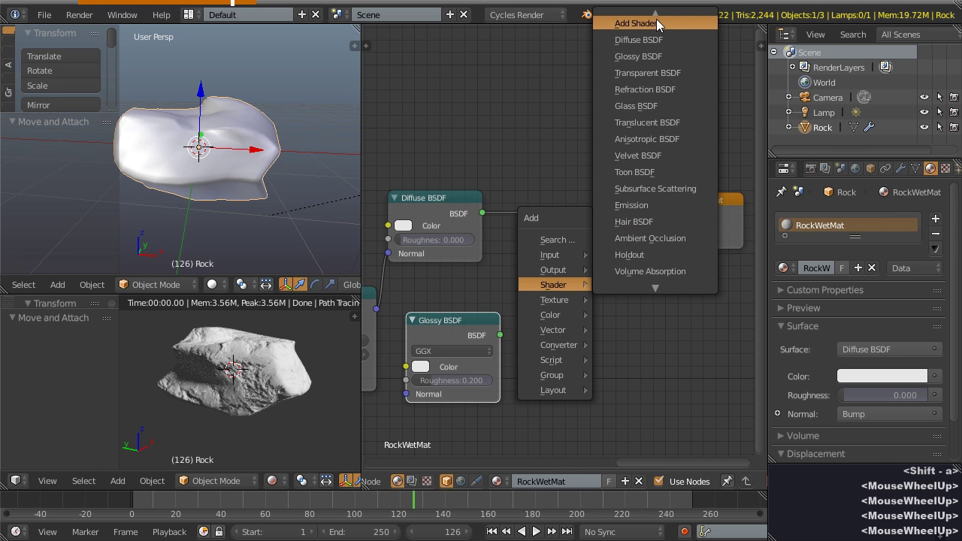
scroll(655, 24, "up", 1)
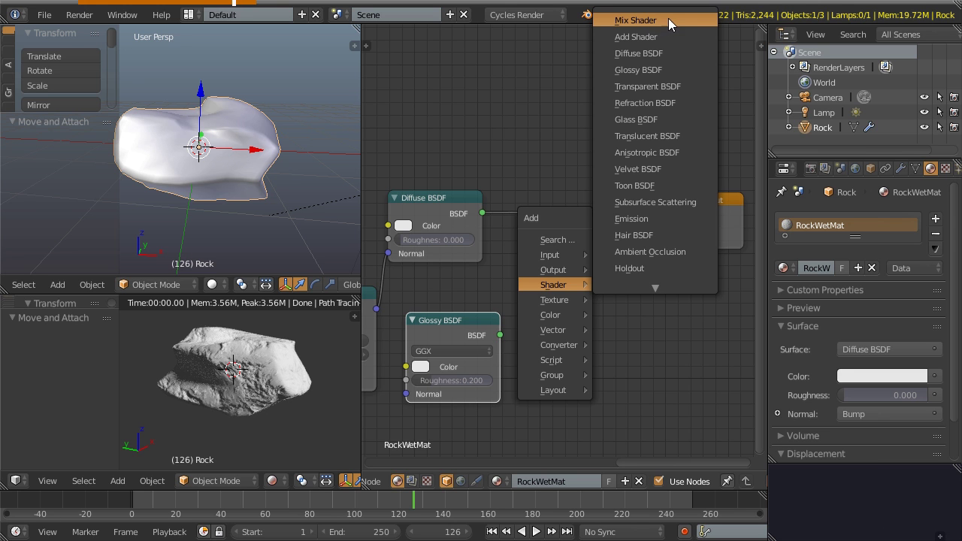
left_click(668, 19)
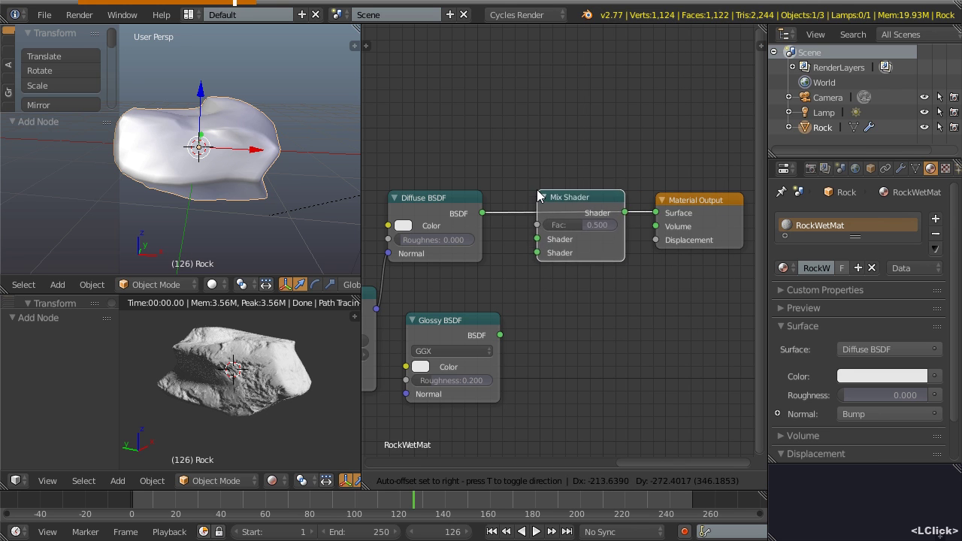
left_click(538, 196)
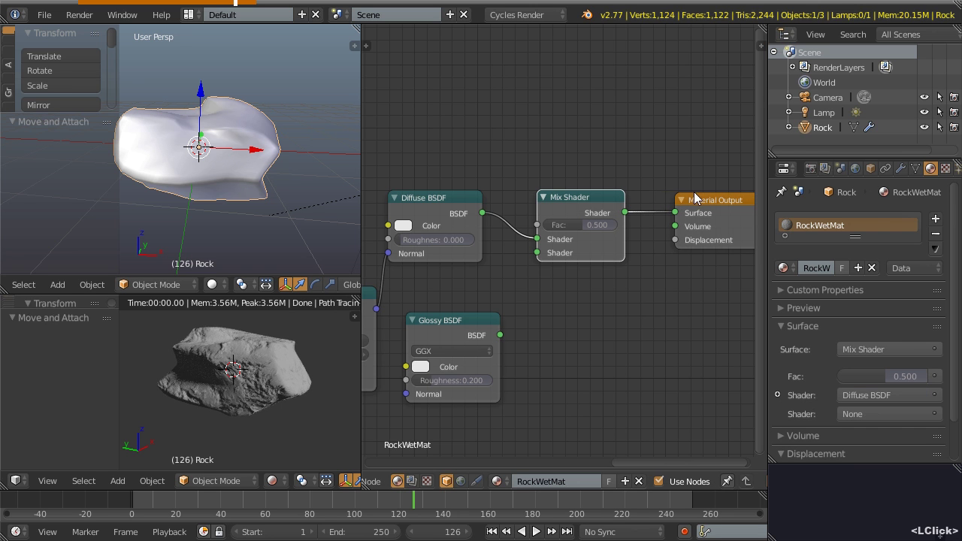
- Connect the Glossy BSDF to the Mix Shader's second Shader input and set its Fac to 0
middle_click_drag(539, 306, 643, 248)
left_click_drag(576, 270, 621, 237)
left_click_drag(643, 195, 643, 196)
middle_click_drag(647, 249, 610, 272)
left_click_drag(661, 193, 630, 192)
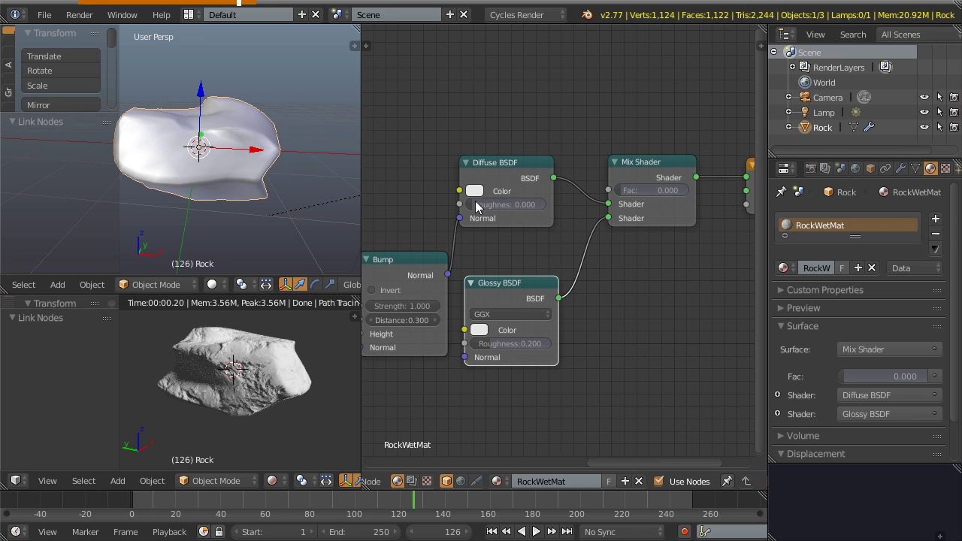
- Set the Mix Shader's Fac to 1.000 to preview only the glossy shader on the rock
left_click(492, 183)
left_click_drag(613, 187, 635, 180)
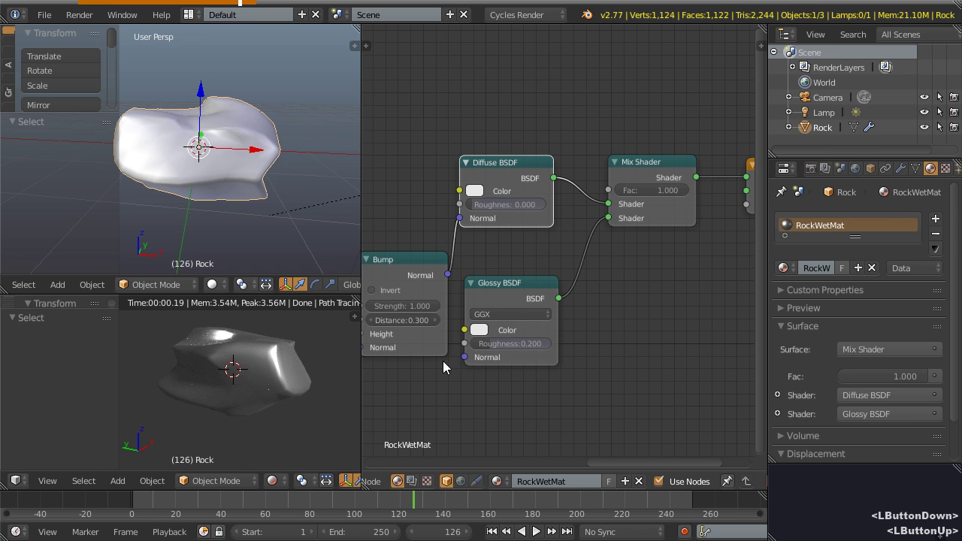
middle_click_drag(248, 350, 249, 375)
scroll(259, 361, "up", 2)
- Connect the Bump node's Normal output to the Glossy BSDF's Normal input
middle_click_drag(446, 345, 503, 345)
left_click_drag(463, 268, 504, 290)
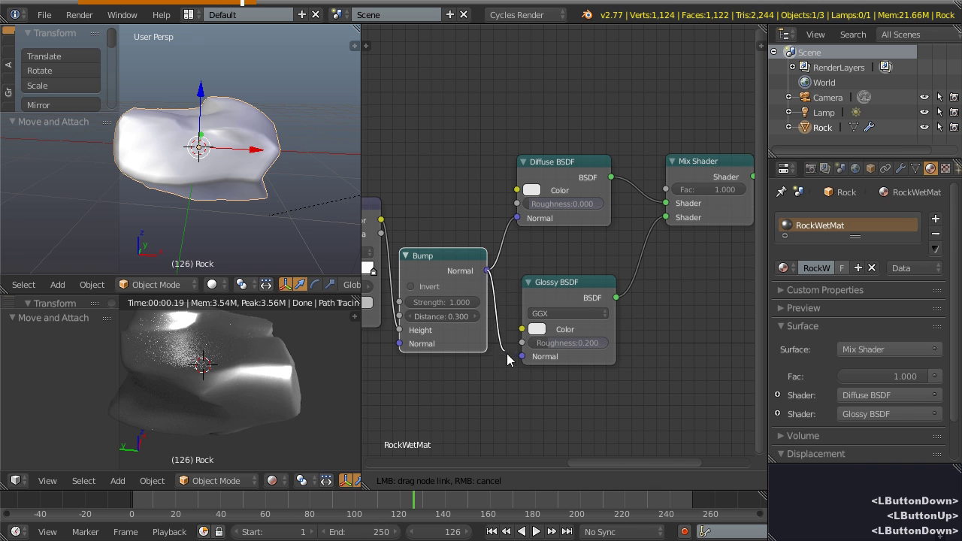
left_click_drag(523, 365, 523, 359)
- Set the Glossy BSDF's Roughness to 0.133
middle_click_drag(668, 275, 615, 293)
left_click_drag(535, 364, 510, 360)
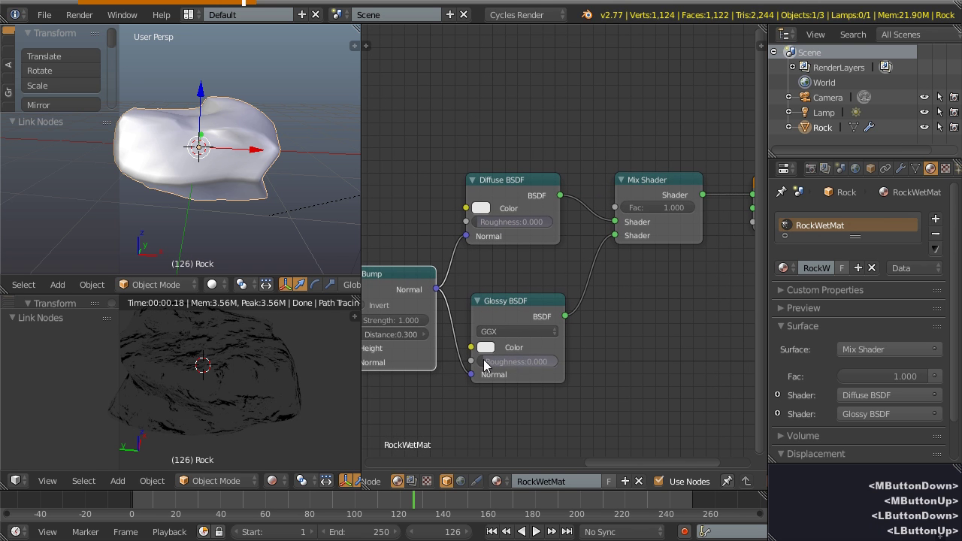
middle_click_drag(152, 351, 263, 369)
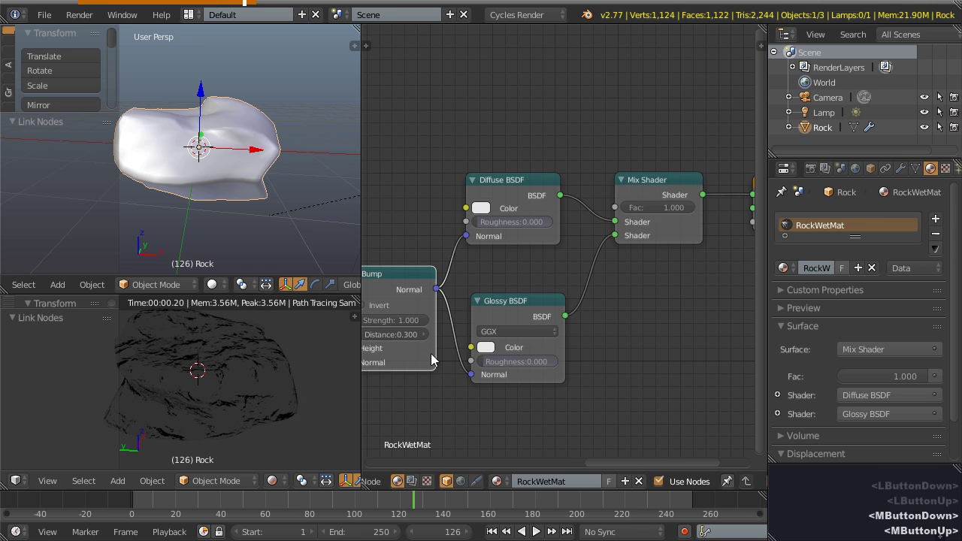
left_click_drag(480, 360, 519, 361)
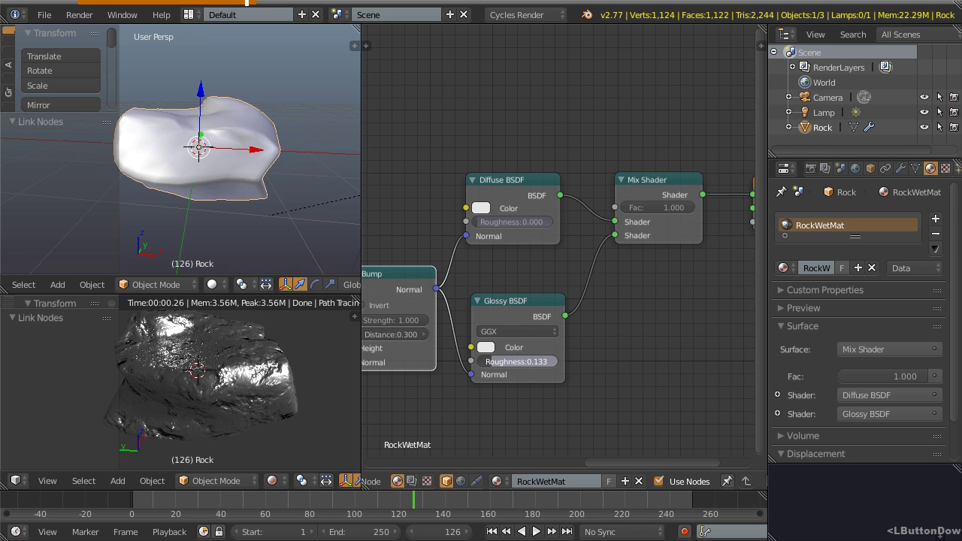
- Set the Mix Shader's Fac to 0.182
mouse_move(635, 291)
middle_mouse_down()
mouse_move(597, 293)
mouse_move(628, 306)
middle_mouse_up()
left_click_drag(673, 223, 615, 223)
middle_click_drag(496, 290, 515, 288)
left_click_drag(646, 221, 657, 221)
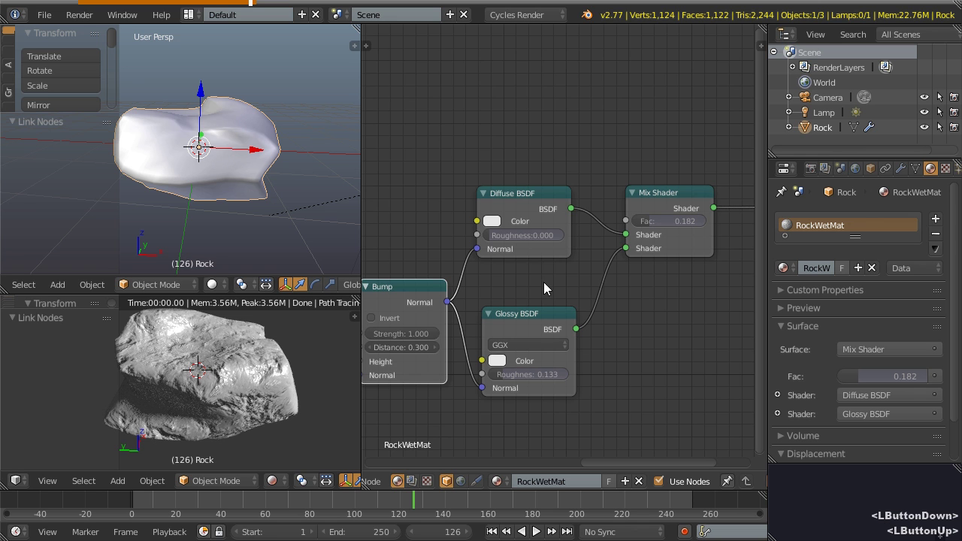
- Darken the Diffuse BSDF's color to a dark gray
left_click(493, 223)
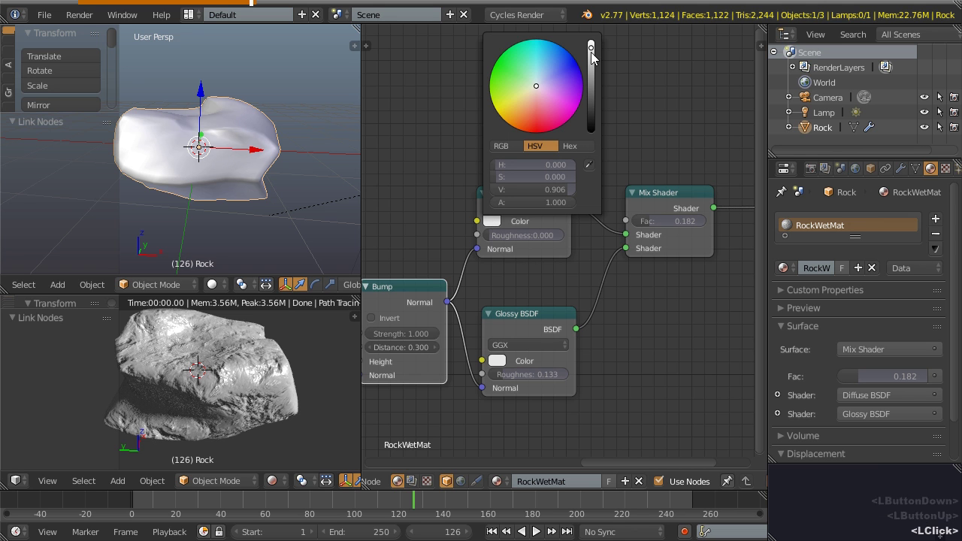
left_click_drag(590, 46, 591, 99)
middle_click_drag(217, 389, 249, 368)
- Examine the wet rock material in an enlarged rendered viewport from several angles
key("shift+space")
middle_click_drag(543, 272, 533, 324)
scroll(628, 254, "down", 4)
middle_click_drag(534, 324, 453, 331)
scroll(444, 365, "down", 4)
scroll(453, 331, "down", 2)
middle_click_drag(567, 334, 419, 346, "shift")
middle_click_drag(419, 345, 492, 345)
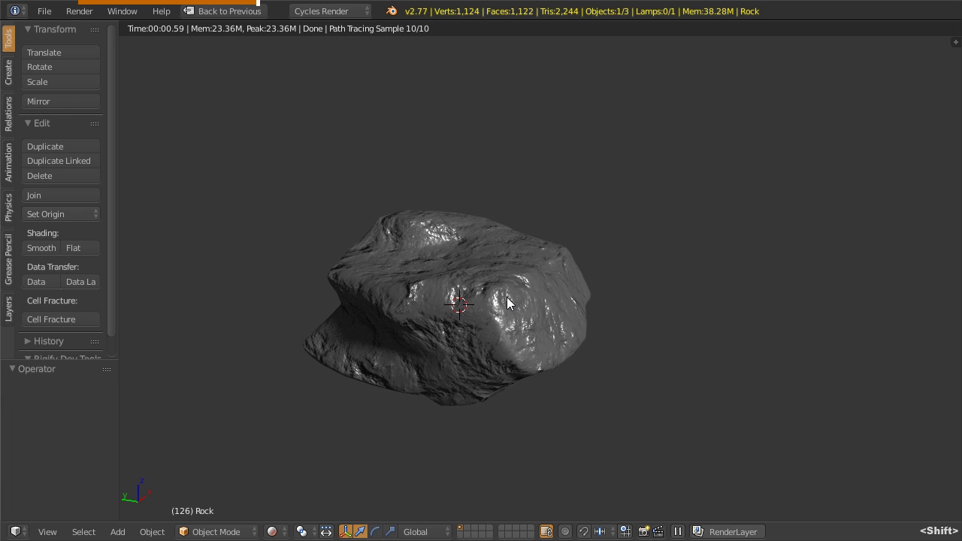
key("shift+space")
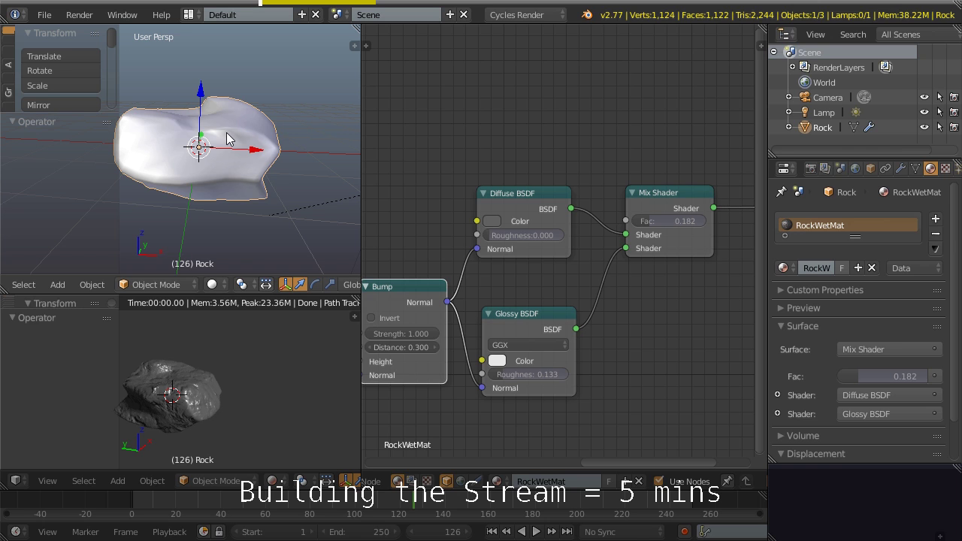
- Duplicate the rock in the enlarged solid viewport and offset the copy about 1.9 units along X
key("shift+space")
scroll(526, 255, "down", 3)
middle_click_drag(571, 288, 393, 235)
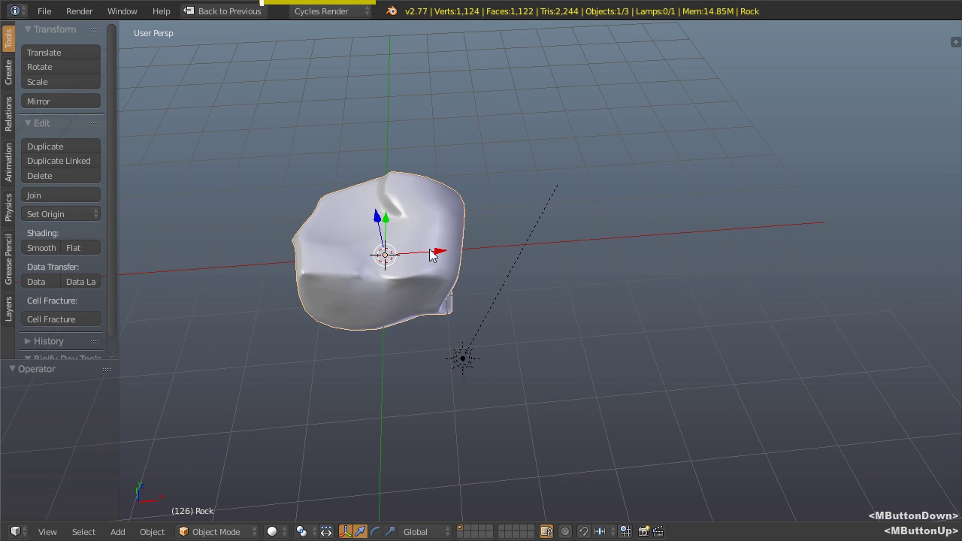
middle_click_drag(308, 306, 306, 237)
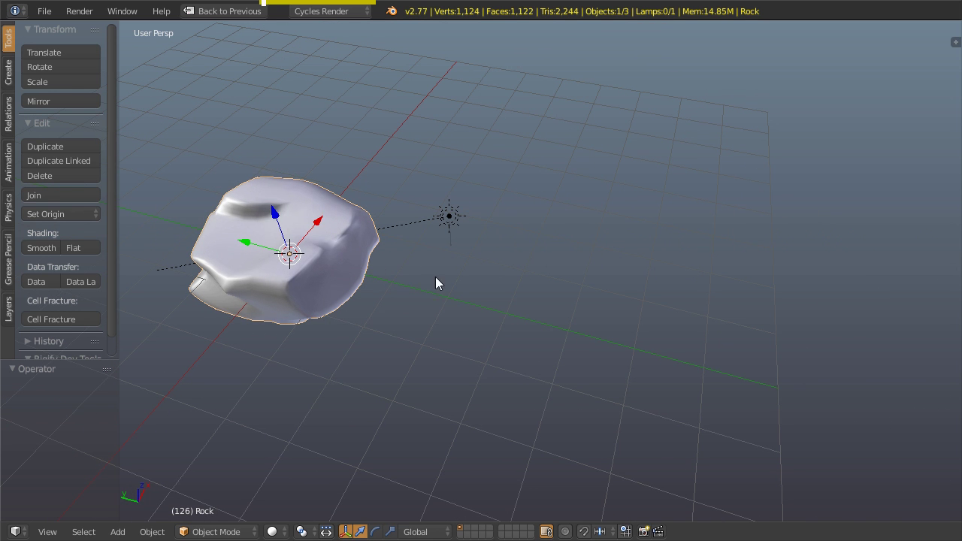
middle_click_drag(326, 220, 306, 229)
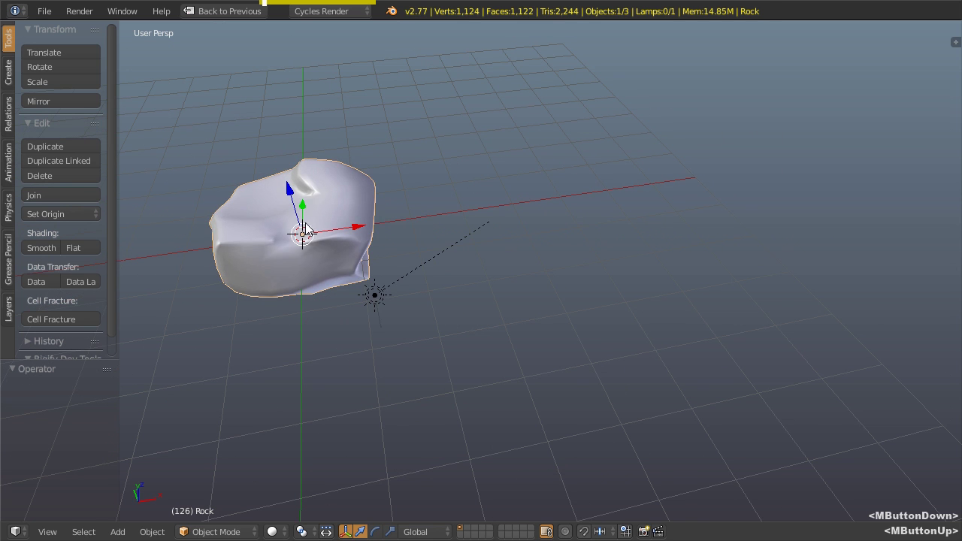
key("shift+d")
key("x")
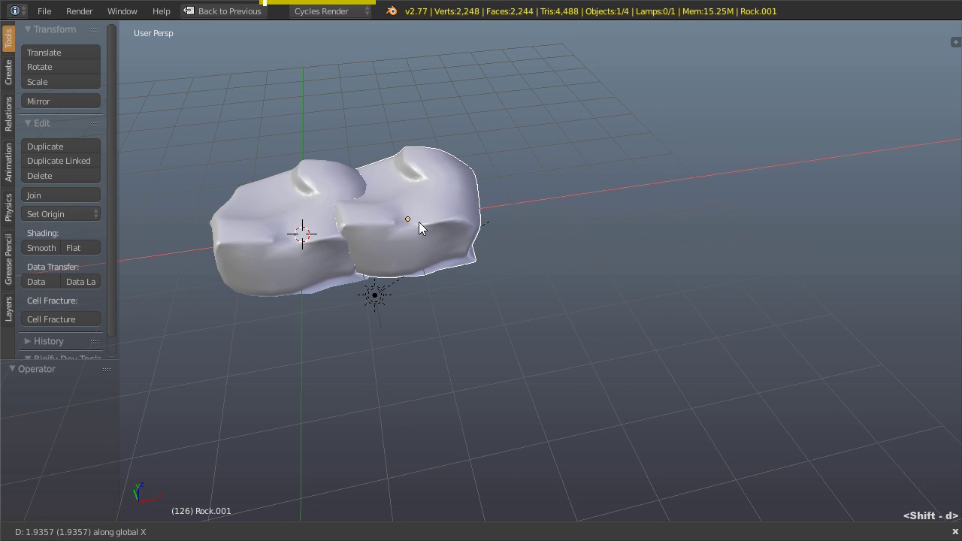
left_click(415, 221)
- Lower the duplicated rock by about 0.34 units along Z
middle_click_drag(394, 244, 454, 272, "shift")
middle_click_drag(453, 272, 511, 313)
scroll(453, 253, "up", 1)
key("g")
key("z")
left_click(481, 265)
- Rotate the duplicated rock about 88° around the Z axis
key("r")
key("z")
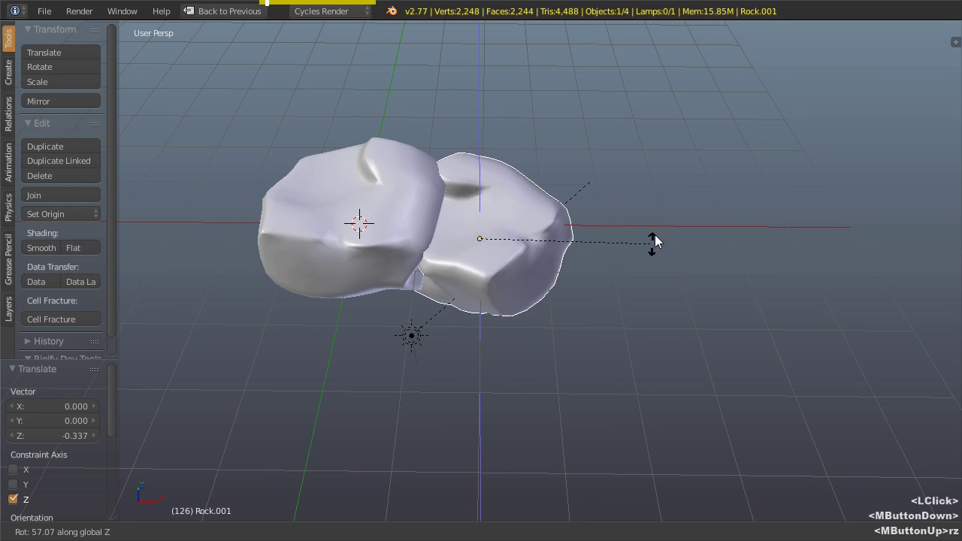
left_click(554, 214)
middle_click_drag(554, 214, 439, 213, "shift")
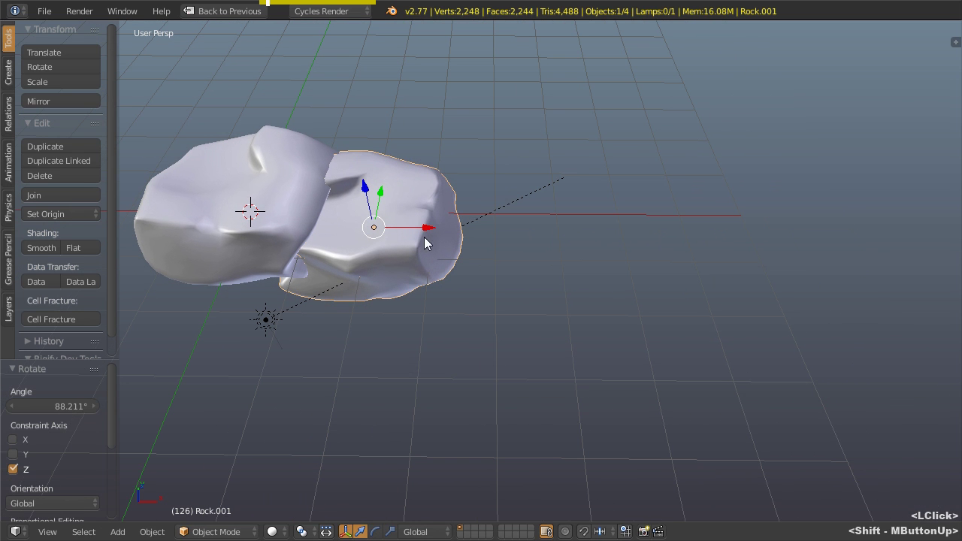
- Duplicate the second rock about 2.42 units along X and rotate the copy about 97° around Z
key("shift+d")
key("x")
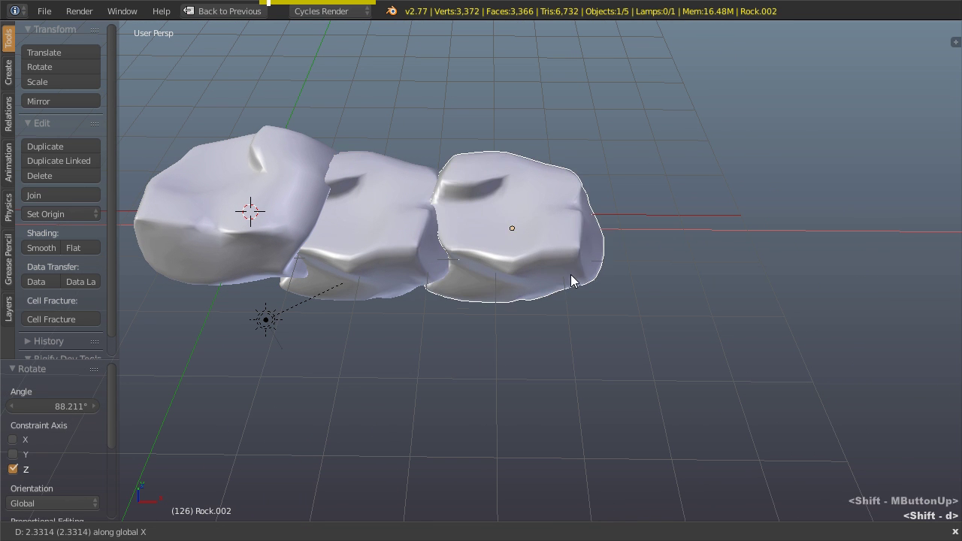
left_click(563, 272)
mouse_move(563, 272)
middle_mouse_down()
mouse_move(565, 226)
mouse_move(558, 286)
middle_mouse_up()
key("r")
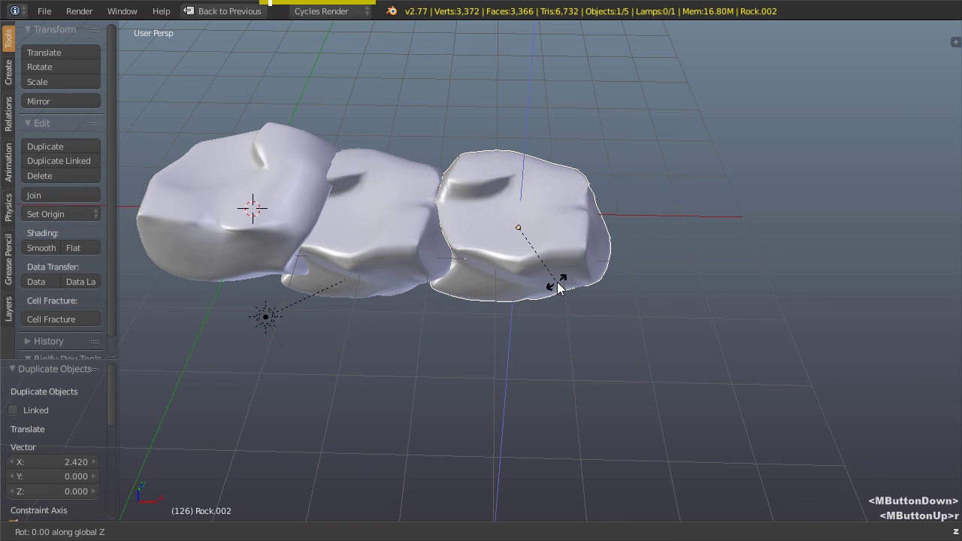
left_click(604, 149)
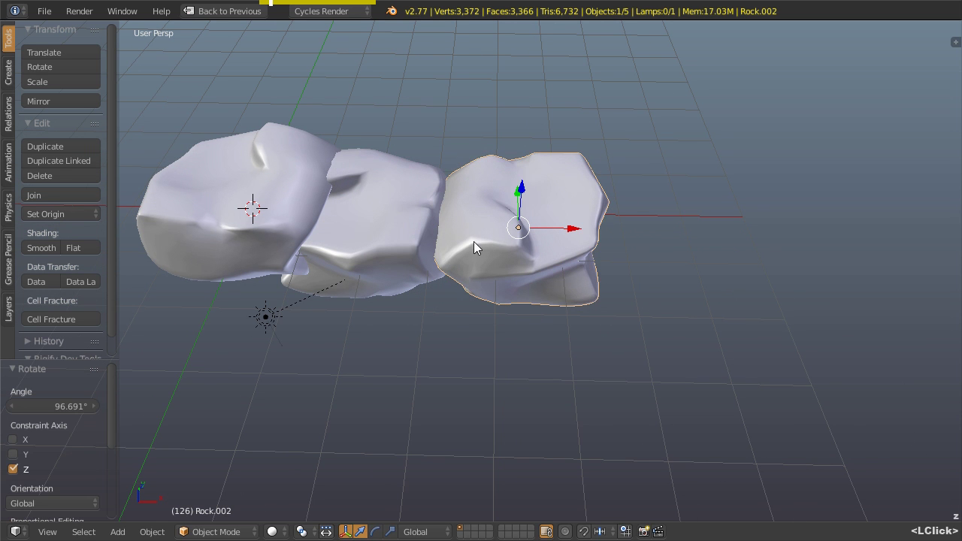
- Move the third rock closer to the second along X and raise it about 0.22 units along Z
left_click_drag(575, 235, 530, 227)
middle_click_drag(550, 263, 556, 215)
left_click_drag(471, 189, 474, 178)
middle_click_drag(474, 178, 545, 267)
- Duplicate the third rock about 1.99 units along X and rotate the copy 90° around Z
key("shift+d")
key("x")
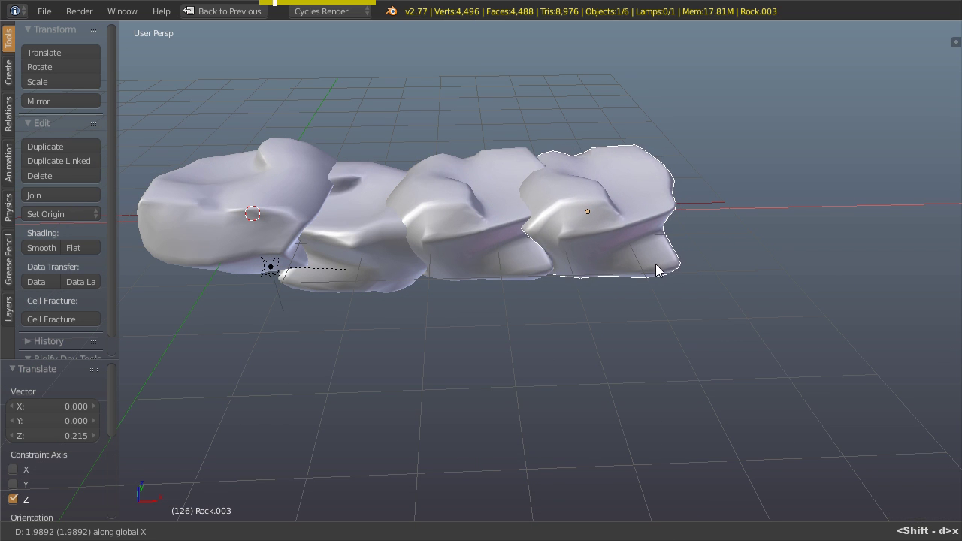
left_click(655, 263)
middle_click_drag(655, 263, 608, 248, "shift")
middle_click_drag(608, 248, 566, 259)
type("rz")
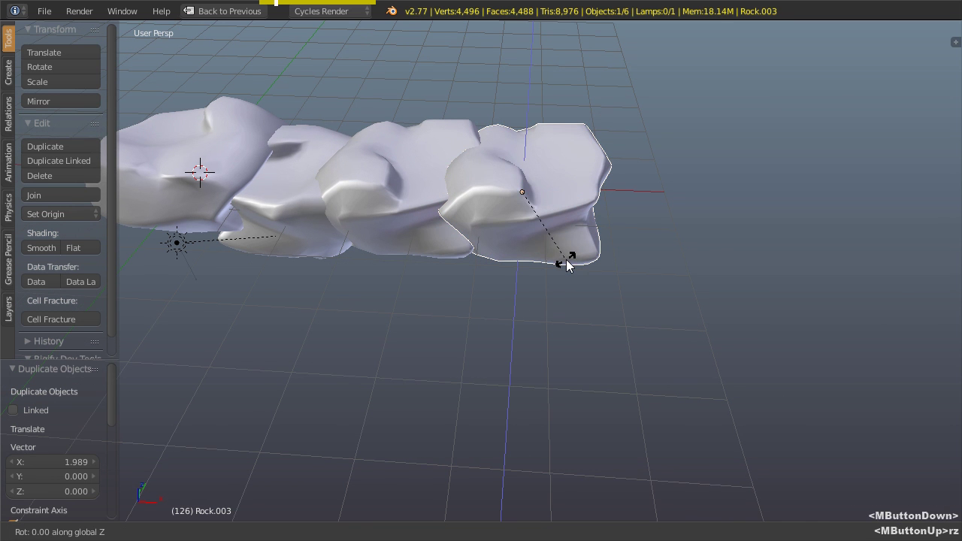
type("90")
key("Return")
- Lower the fourth rock by about 0.26 units along Z
middle_click_drag(526, 189, 353, 326)
key("g")
key("z")
left_click(573, 190)
- Select all four rocks in the row
scroll(457, 241, "down", 2)
middle_click_drag(456, 436, 395, 283, "shift")
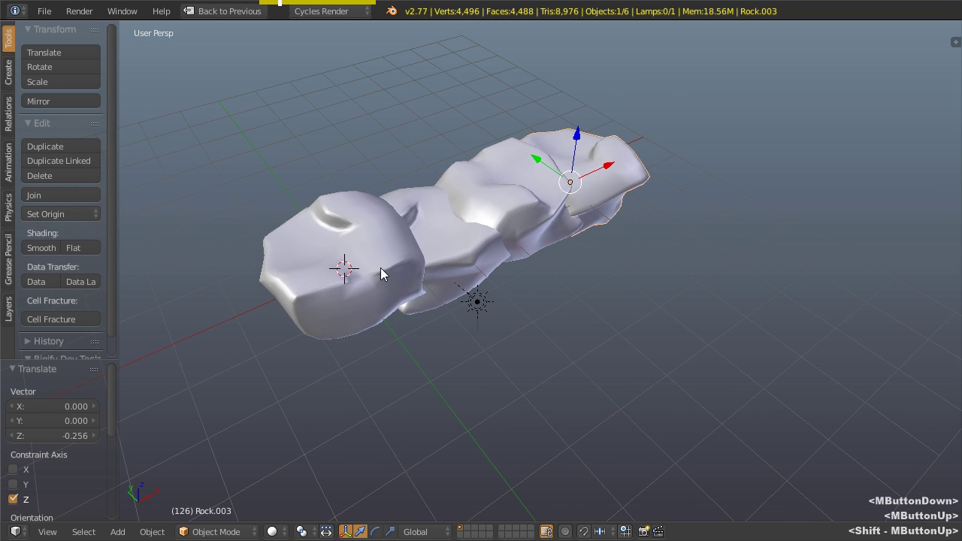
right_click(321, 268, "shift")
right_click(465, 246, "shift")
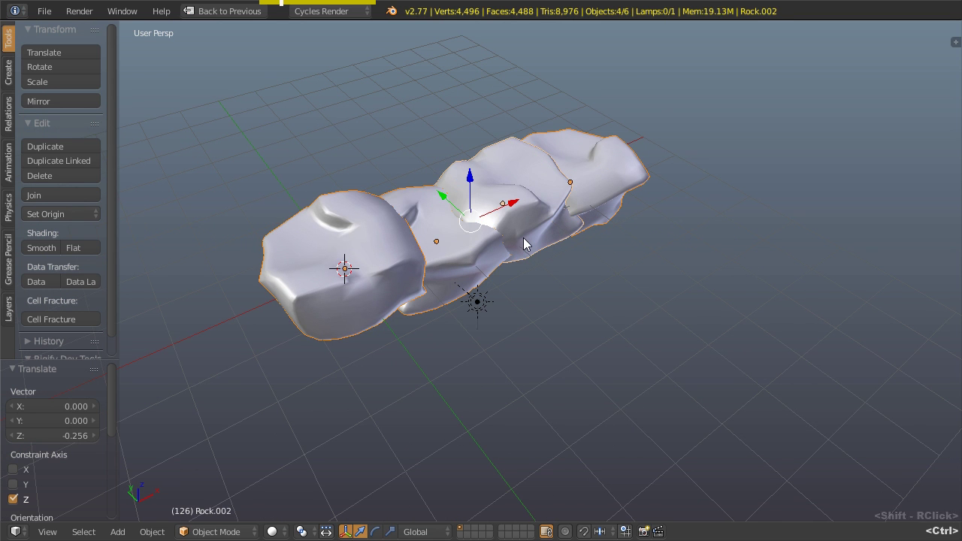
- Switch the 3D viewport to quad view and frame the row of rocks in the orthographic views
key("ctrl+alt+q")
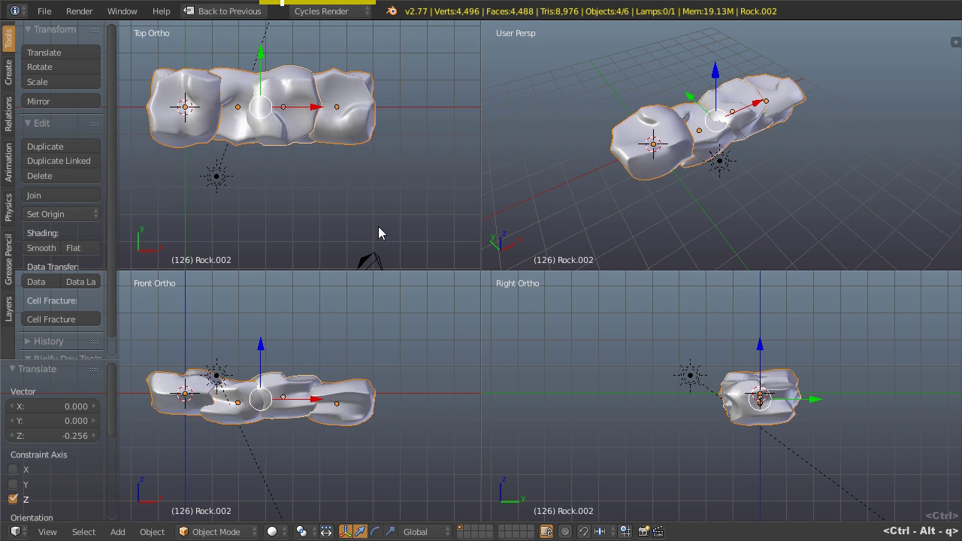
middle_click_drag(272, 136, 290, 178, "shift")
middle_click_drag(284, 399, 298, 392, "shift")
scroll(737, 404, "up", 3)
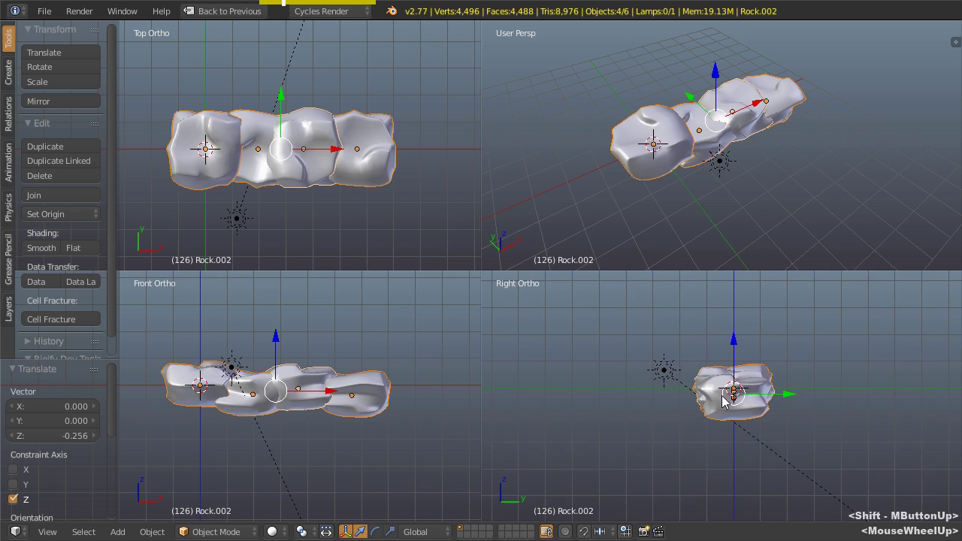
- Duplicate the selected row of four rocks about -1.02 along Y and -0.78 along Z as a lower step
middle_click_drag(727, 404, 746, 389, "shift")
middle_click_drag(755, 178, 649, 182)
scroll(657, 134, "up", 2)
middle_click_drag(772, 141, 674, 163, "shift")
scroll(656, 156, "up", 1)
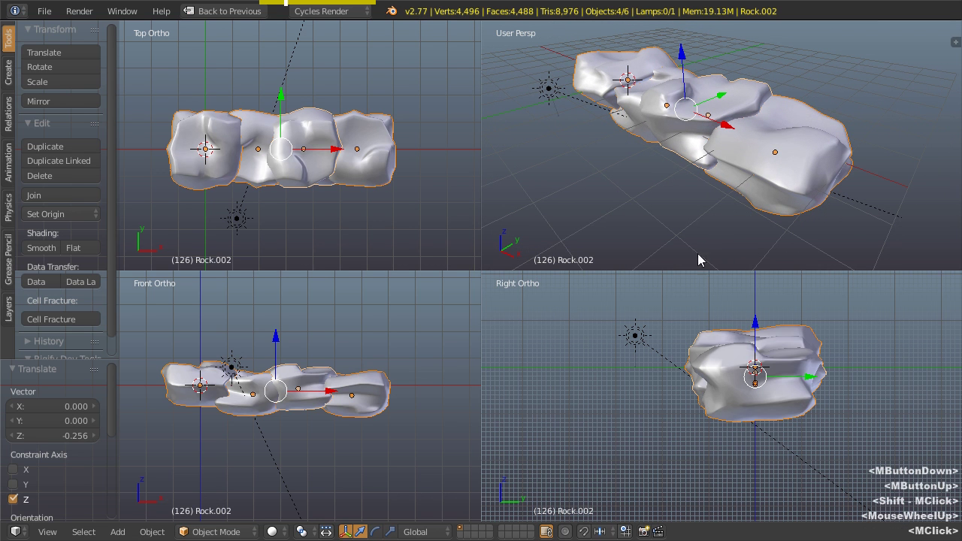
key("shift+d")
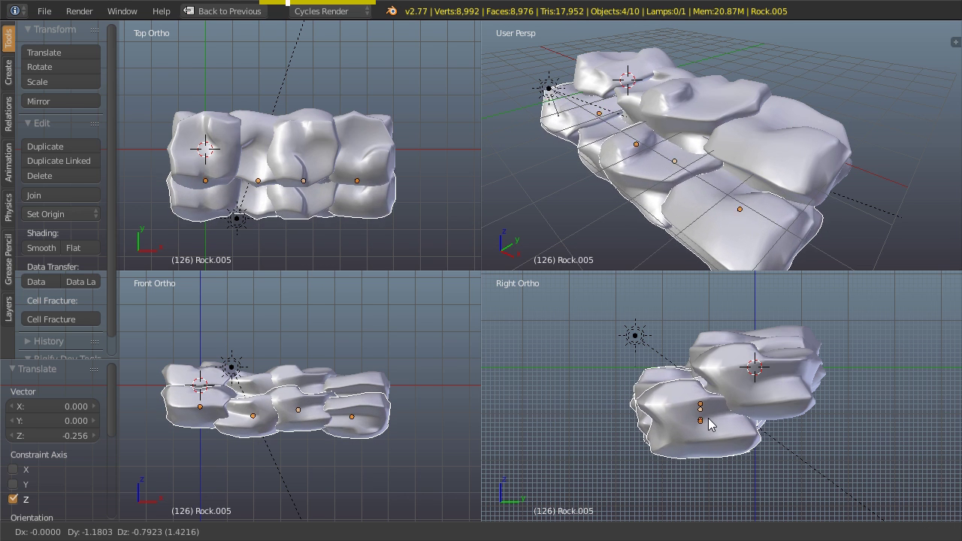
left_click(716, 423)
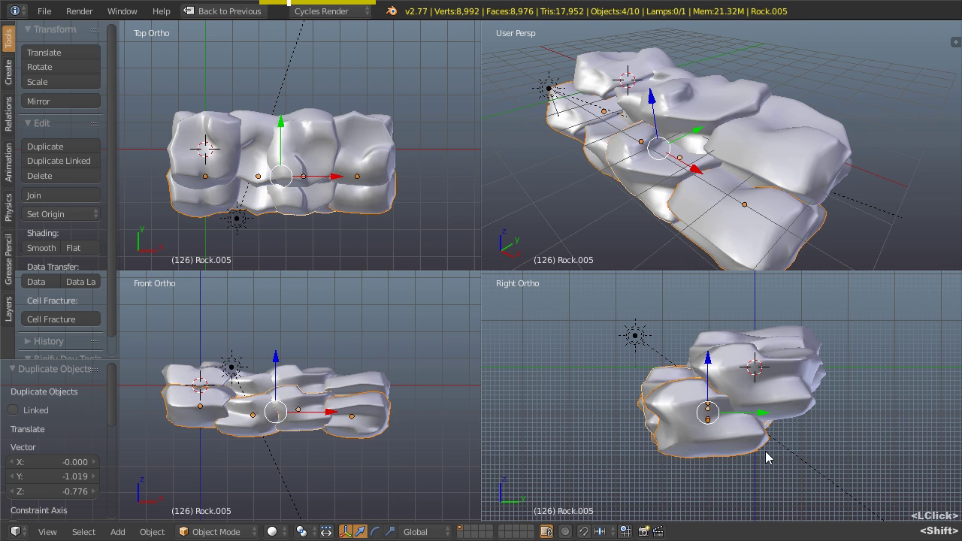
- Repeat the offset duplication six times to extend the rocks into a descending staircase of eight rows
key("shift+r")
scroll(694, 201, "down", 5)
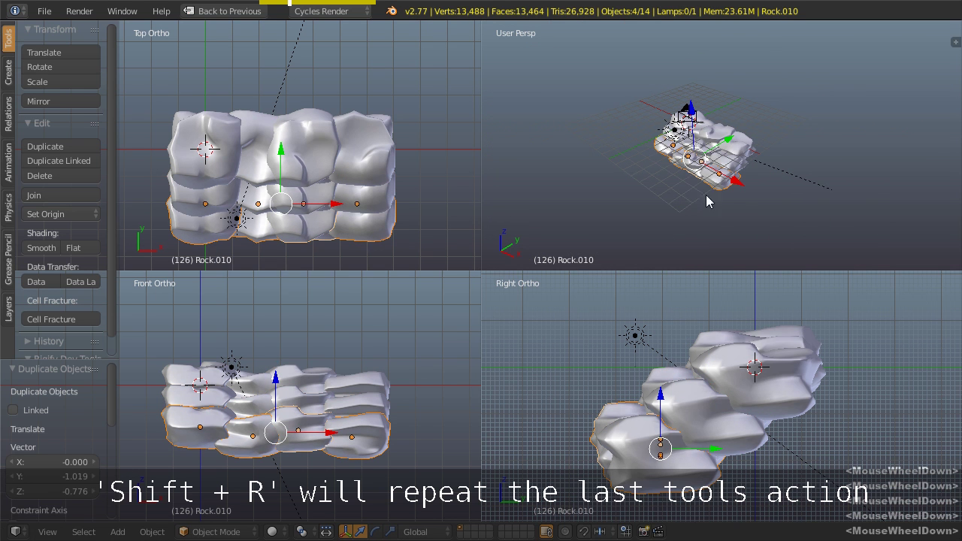
key("shift+r")
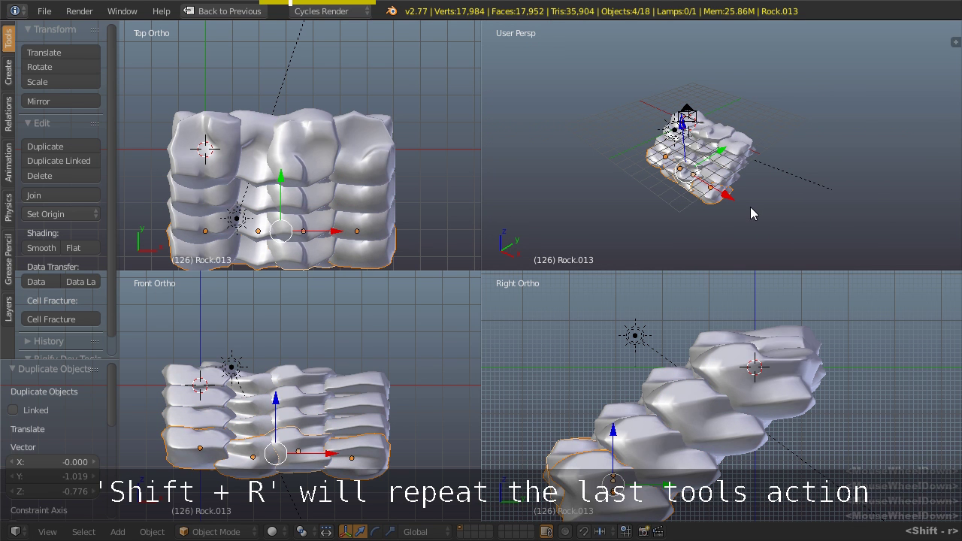
key("shift+r")
key("shift+r")
key("shift+r")
key("shift+r")
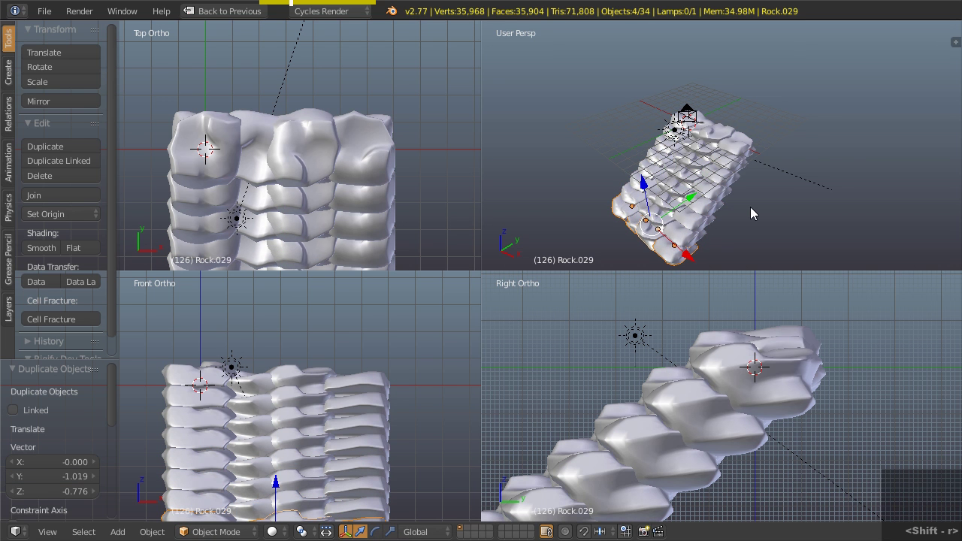
- Leave quad view and turn on Only Render in the viewport's display settings
middle_click_drag(712, 201, 697, 233)
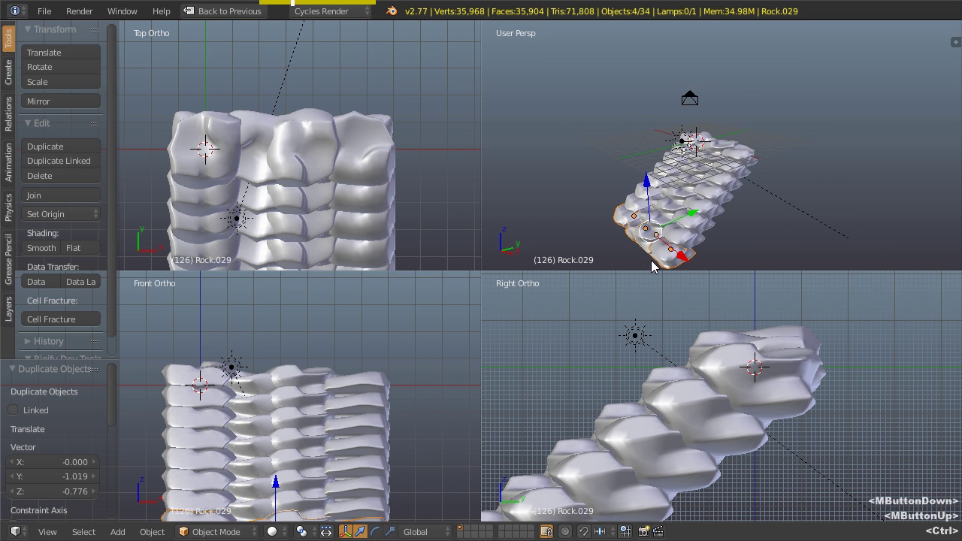
key("ctrl+alt+q")
middle_click_drag(652, 266, 467, 168)
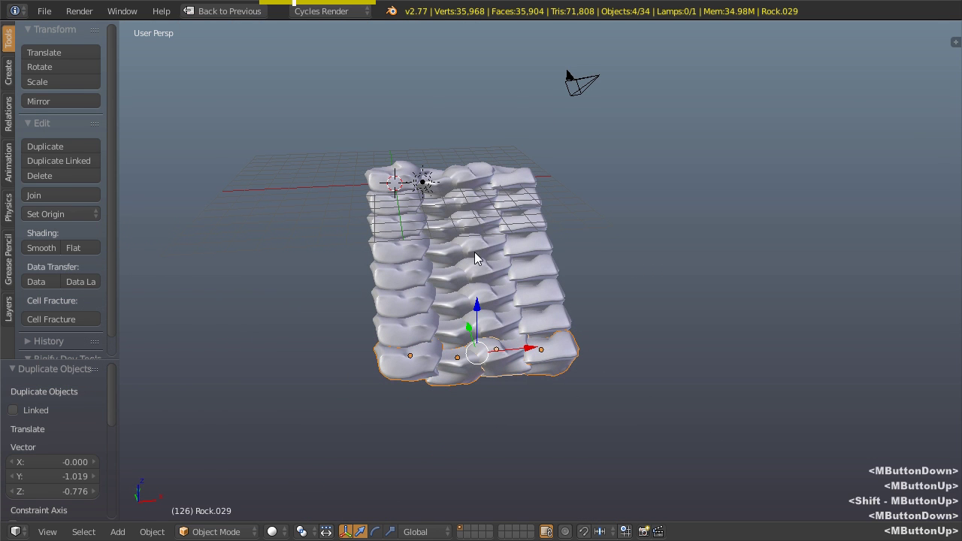
key("n")
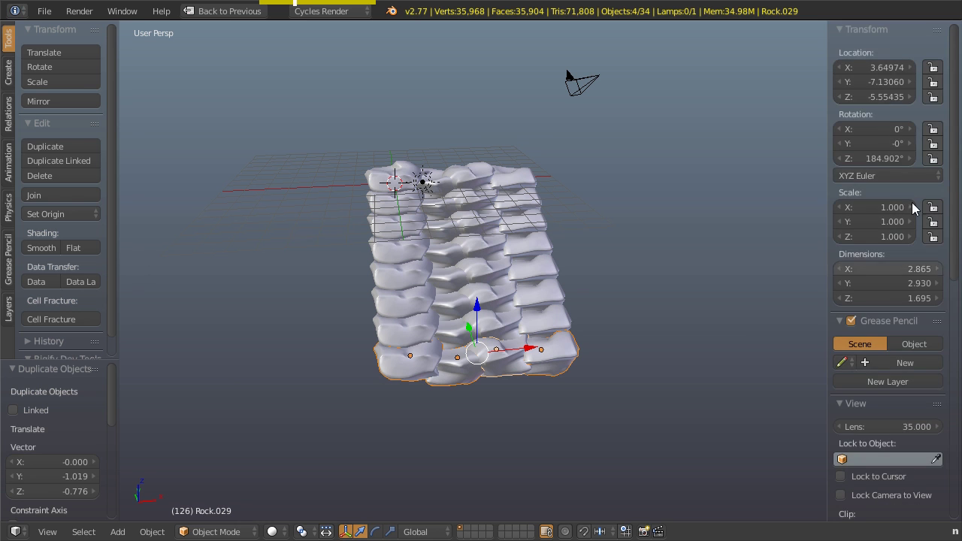
scroll(873, 402, "down", 5)
scroll(864, 409, "down", 6)
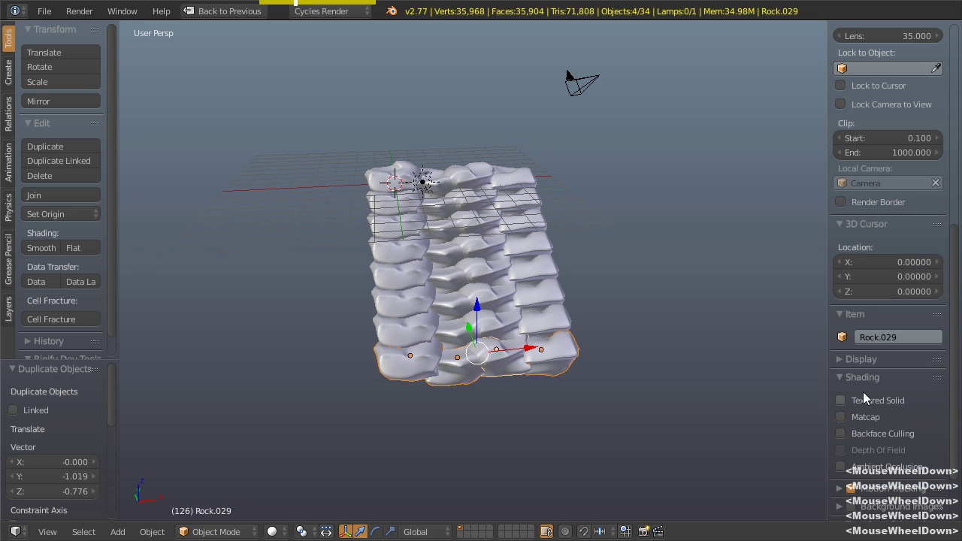
left_click(846, 385)
left_click(841, 382)
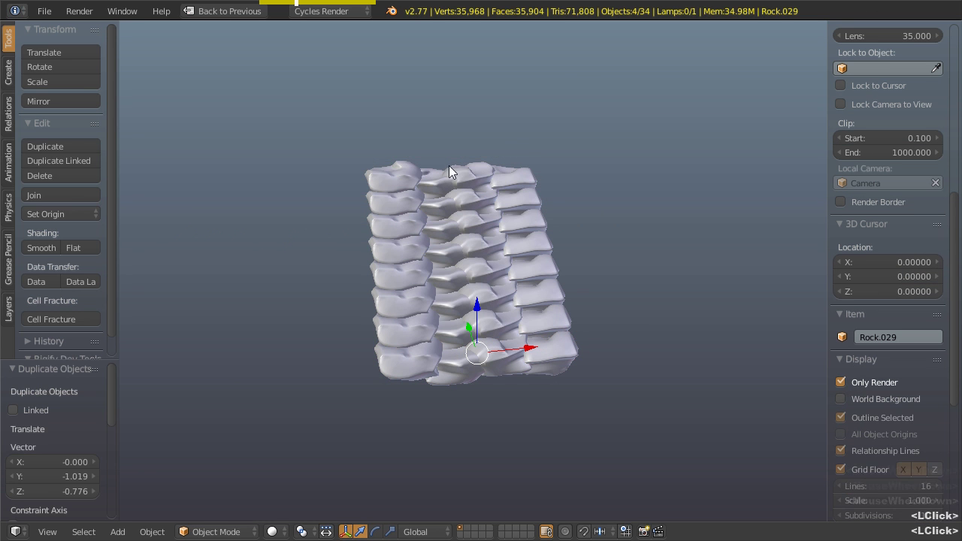
- Select the seven rows below the top row and randomize their transform with a Z rotation of 180°
middle_click_drag(513, 218, 453, 264)
scroll(454, 264, "up", 2)
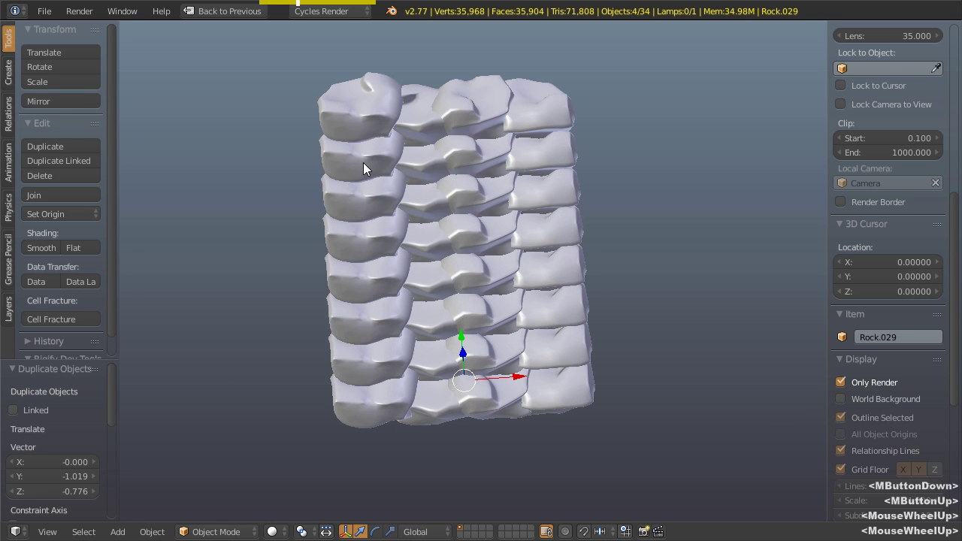
key("b")
left_click_drag(279, 157, 703, 495)
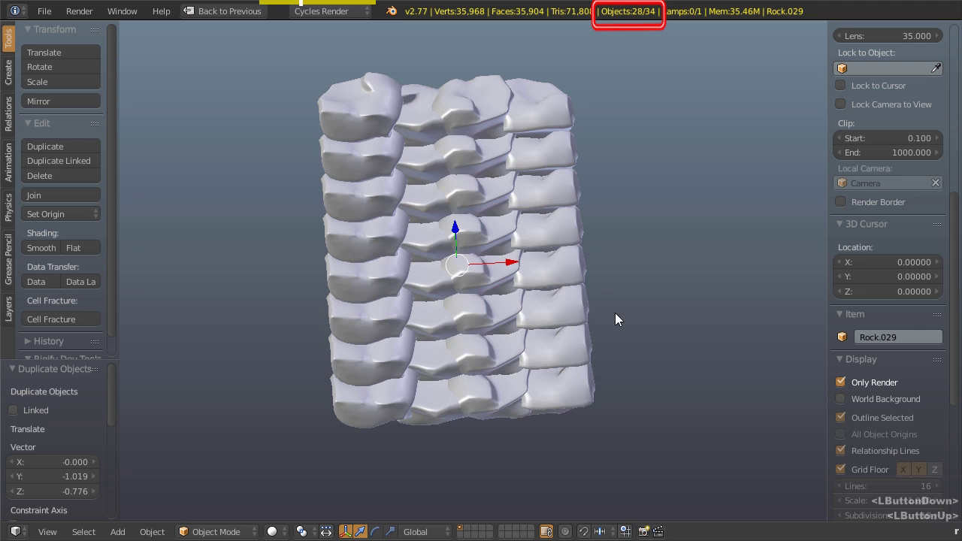
key("r")
right_click(612, 283)
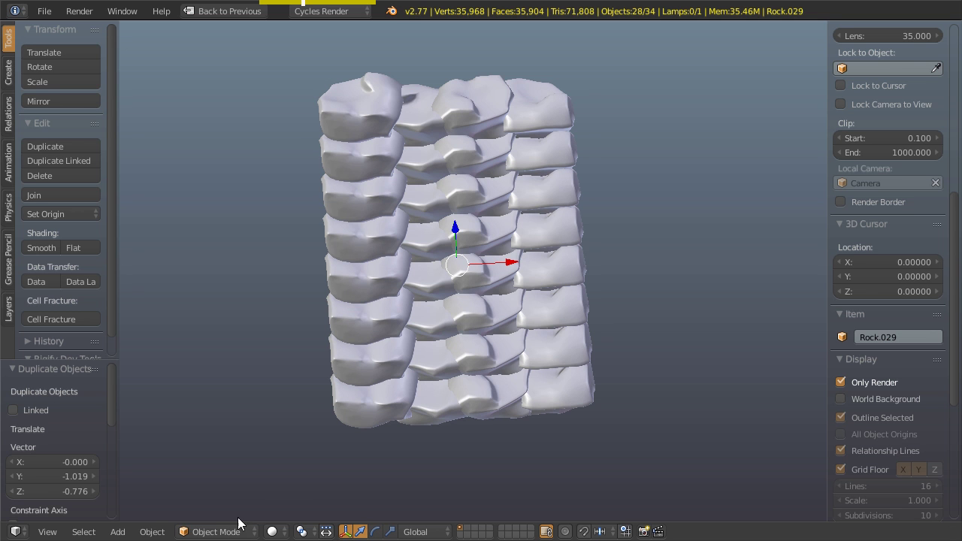
left_click(152, 532)
left_click(191, 462)
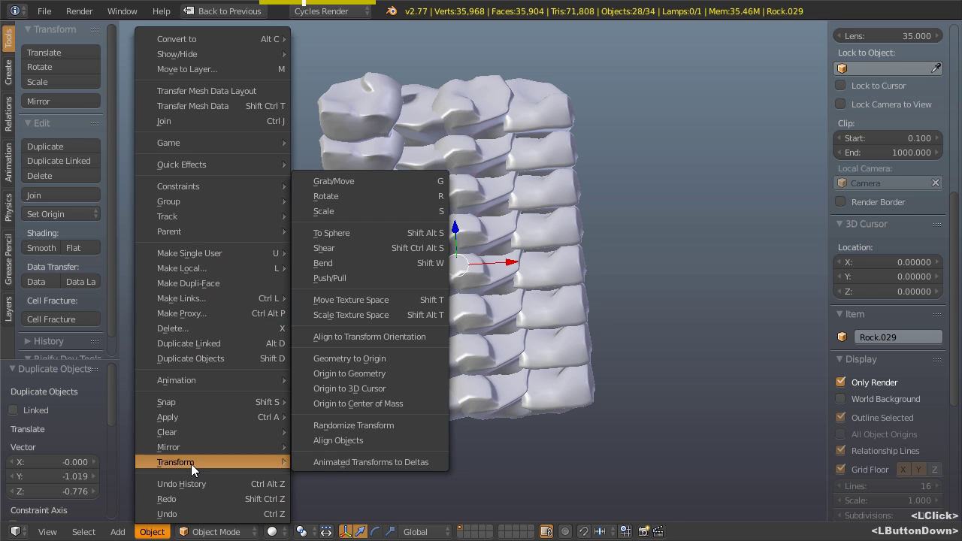
left_click(372, 422)
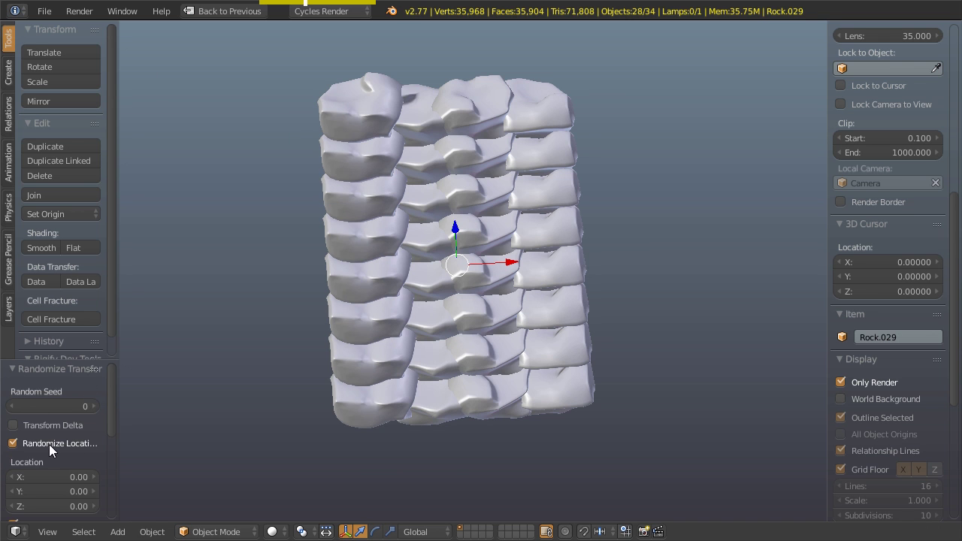
scroll(56, 442, "down", 2)
scroll(65, 442, "down", 2)
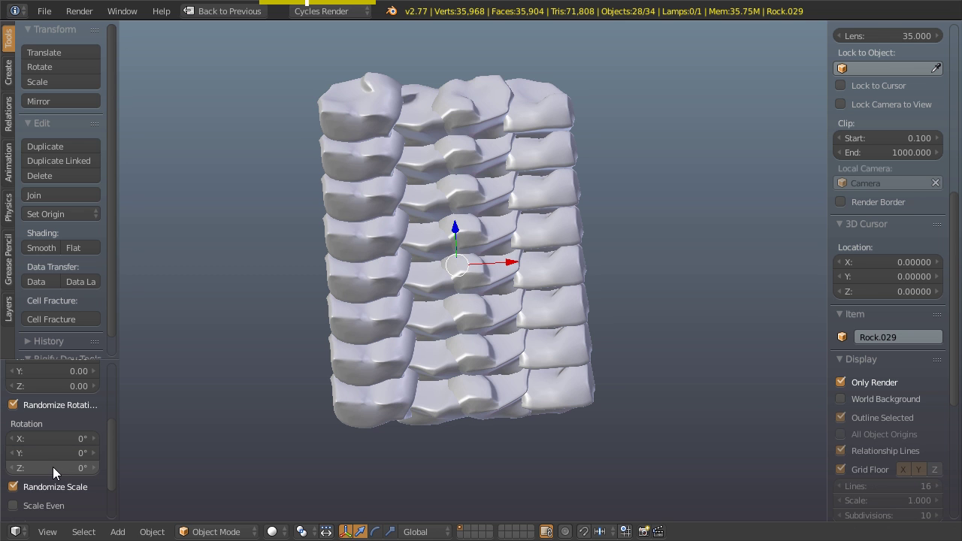
left_click_drag(31, 467, 94, 467)
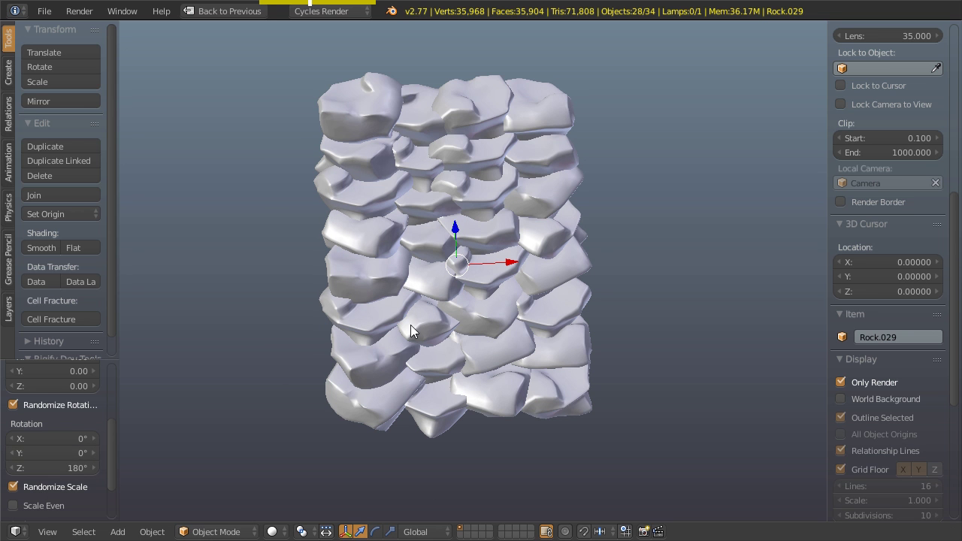
- Rotate the third rock in the second row about 70° around Z
middle_click_drag(490, 359, 506, 230)
scroll(478, 144, "up", 2)
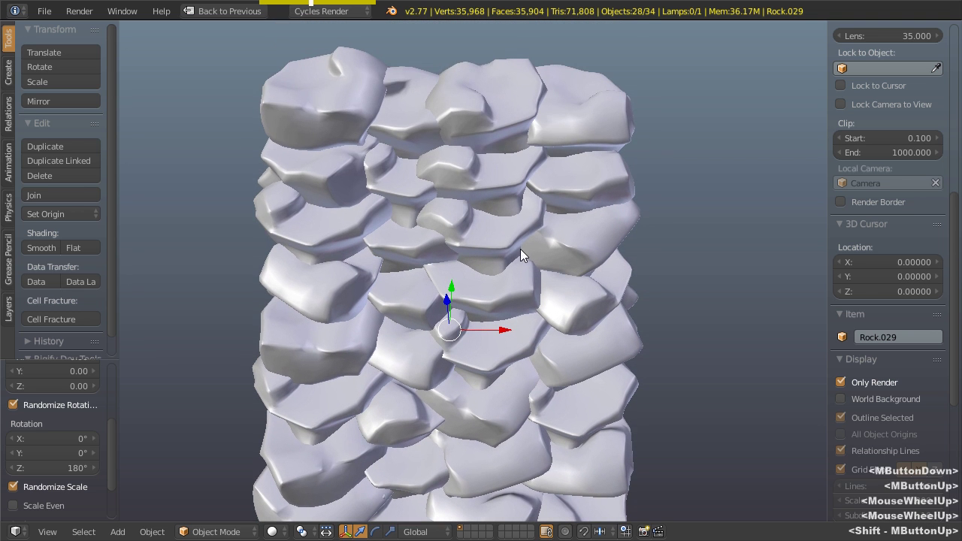
right_click(492, 190)
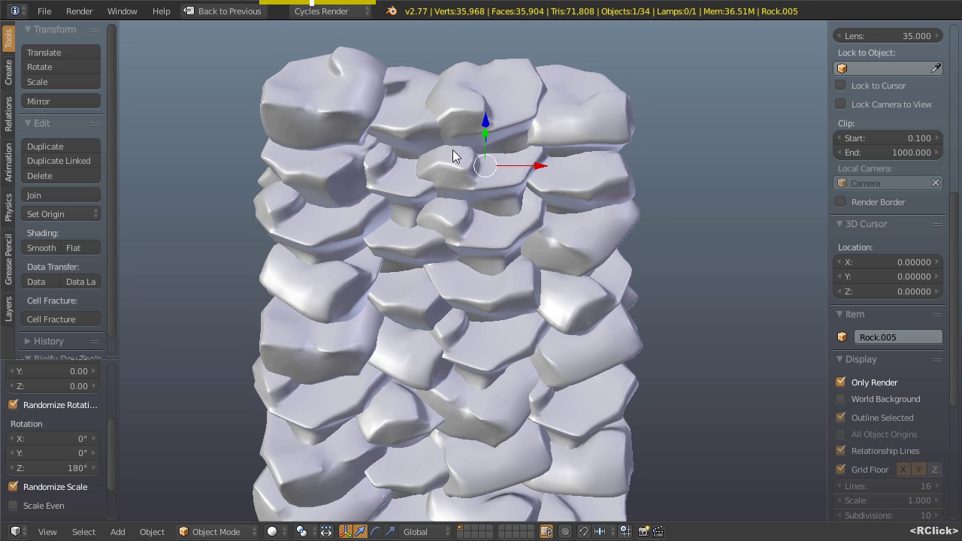
key("r")
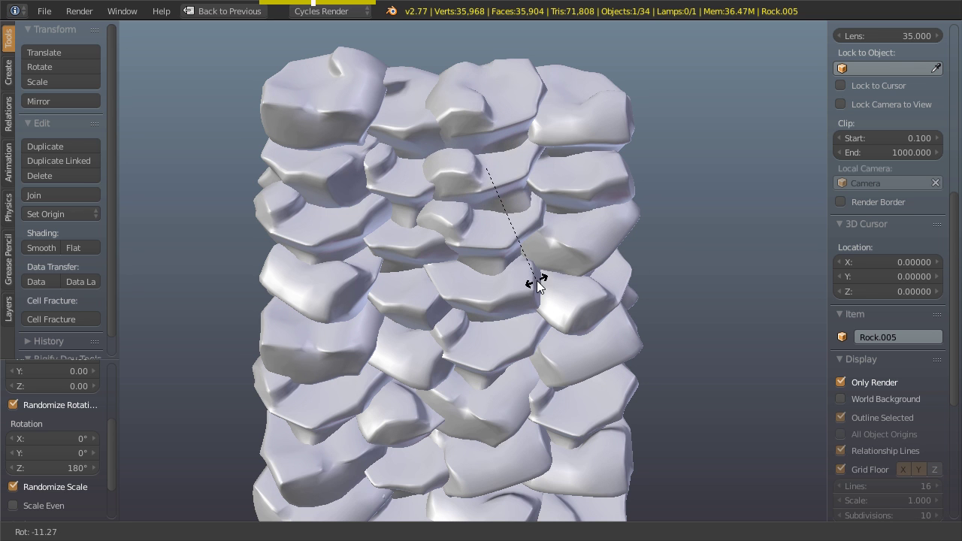
left_click(628, 181)
- Restore the full screen layout and examine the rock slope in the rendered preview
middle_click_drag(449, 367, 410, 276, "shift")
scroll(441, 264, "down", 2)
key("shift+space")
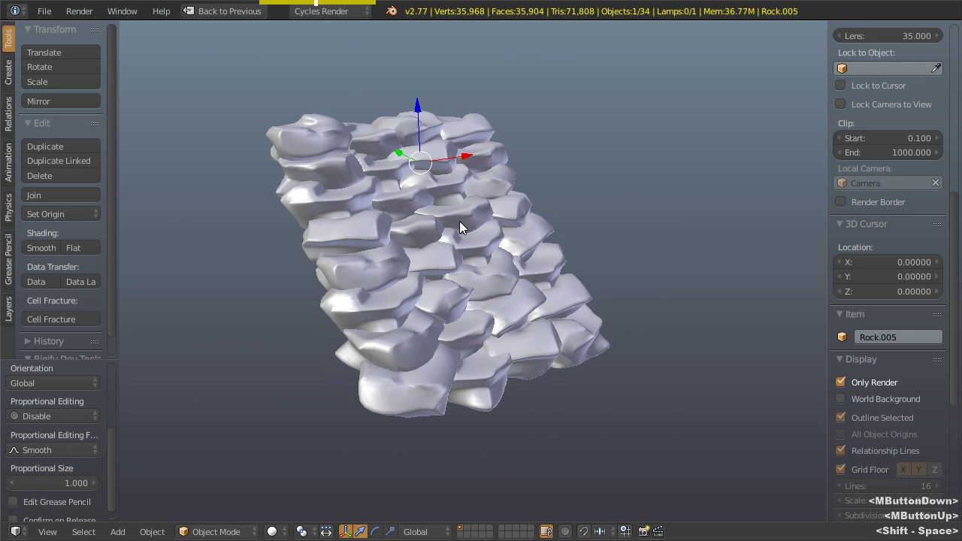
middle_click_drag(265, 405, 248, 375, "shift")
middle_click_drag(247, 375, 230, 387)
scroll(277, 418, "down", 1)
middle_click_drag(230, 388, 212, 348)
scroll(234, 418, "down", 2)
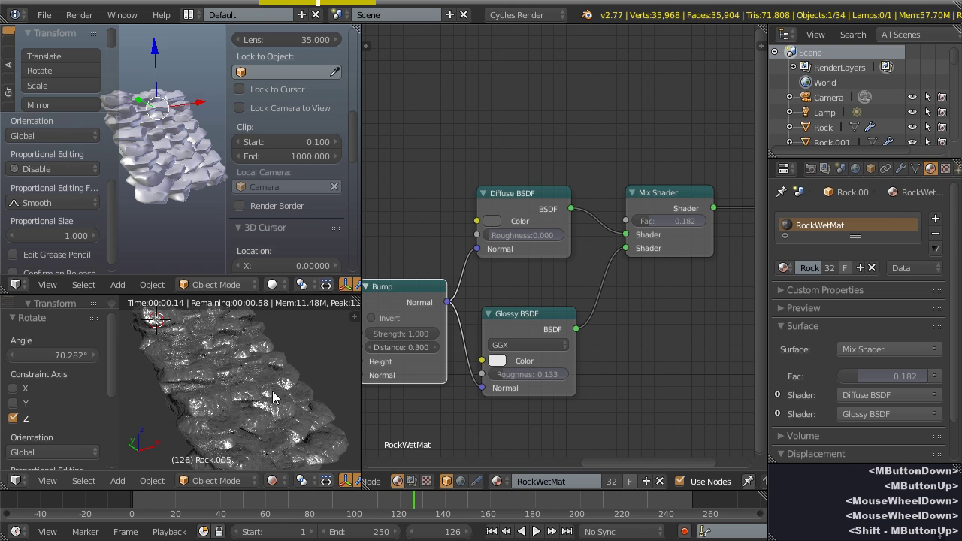
left_click(243, 392)
key("shift+z")
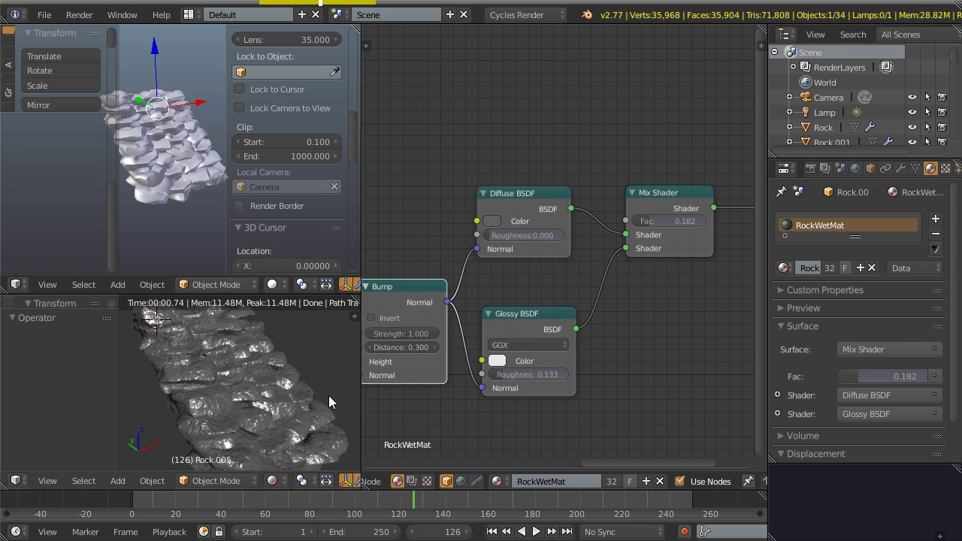
- Duplicate the end rock of the second row along X, clear of the slope, and scale the copy up
key("shift+space")
middle_click_drag(253, 172, 412, 301, "shift")
scroll(456, 276, "up", 3)
right_click(479, 310)
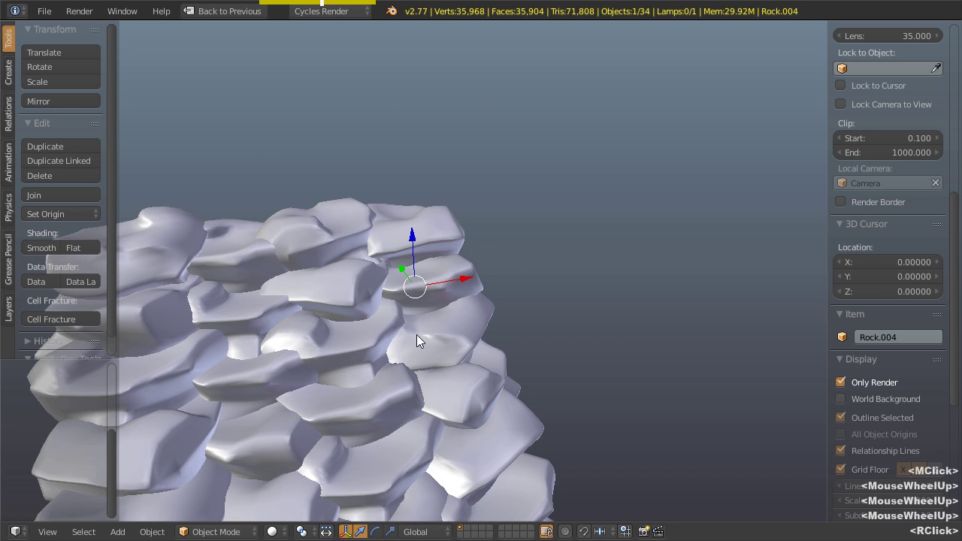
key("shift+d")
key("x")
left_click(571, 314)
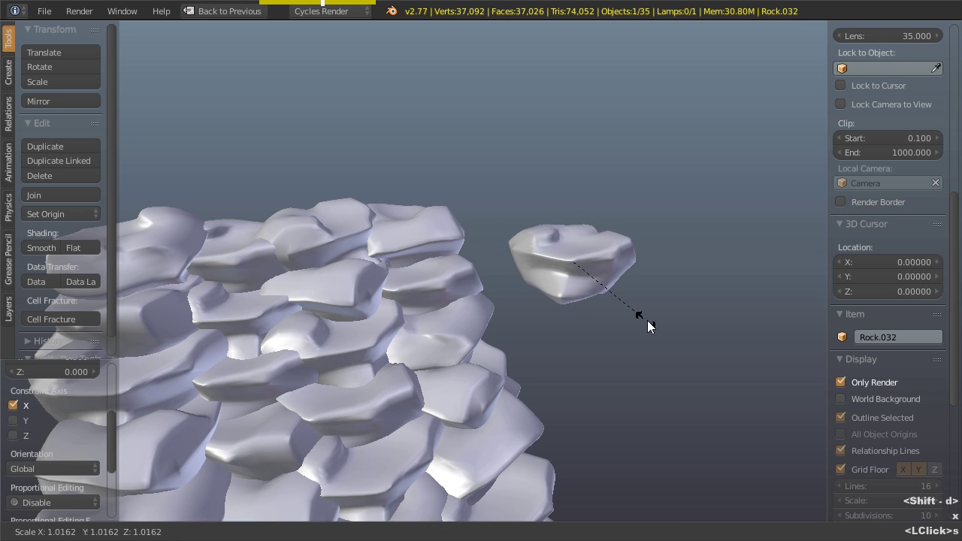
key("s")
left_click(669, 342)
middle_click_drag(669, 342, 580, 267, "shift")
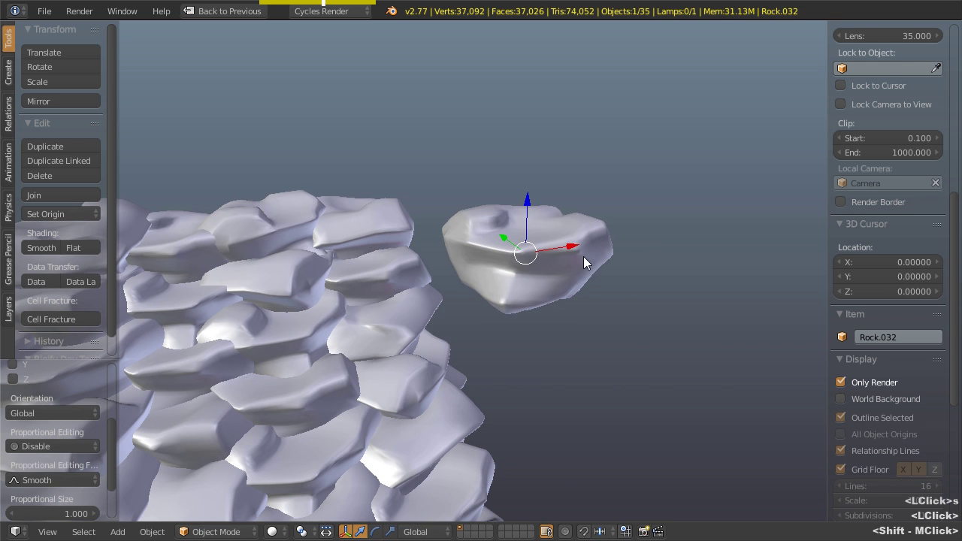
- Rotate the enlarged rock 90° around Y so it stands upright
key("r")
key("y")
key("9")
key("0")
key("Return")
- Rotate the upright rock 180° around Z
middle_click_drag(583, 257, 558, 179)
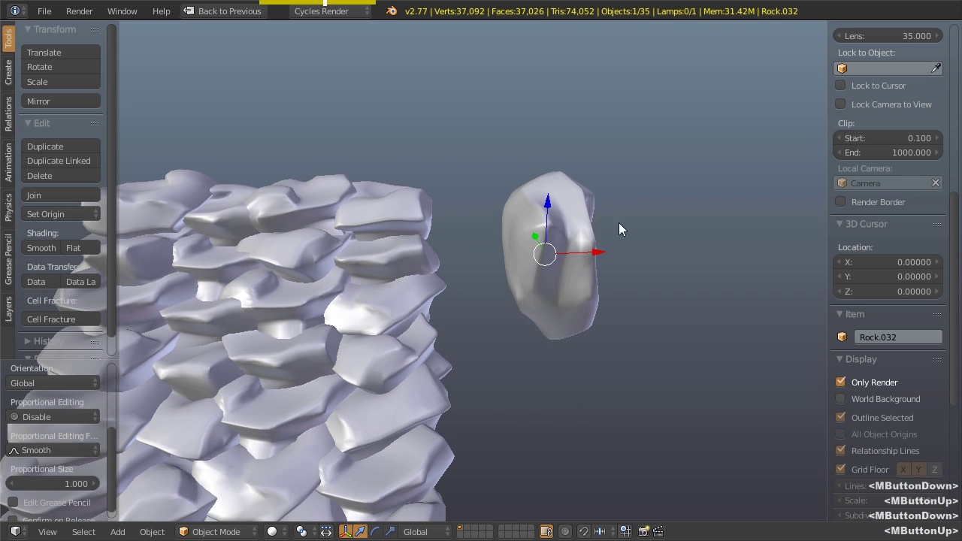
key("r")
key("z")
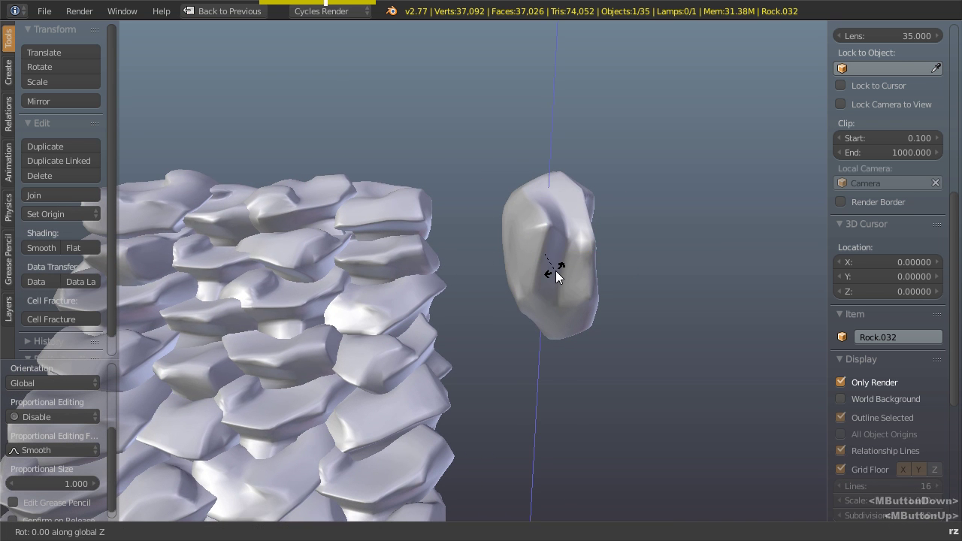
key("1")
key("8")
key("0")
key("Return")
- Move the upright rock along X against the end of the upper rows and raise it 0.81 along Z
left_click_drag(599, 253, 513, 246)
middle_click_drag(513, 247, 356, 240)
left_click_drag(373, 244, 412, 186)
middle_click_drag(413, 186, 363, 257)
middle_click_drag(418, 296, 391, 277, "shift")
middle_click_drag(391, 276, 445, 287)
scroll(426, 242, "down", 2)
middle_click_drag(445, 287, 405, 274)
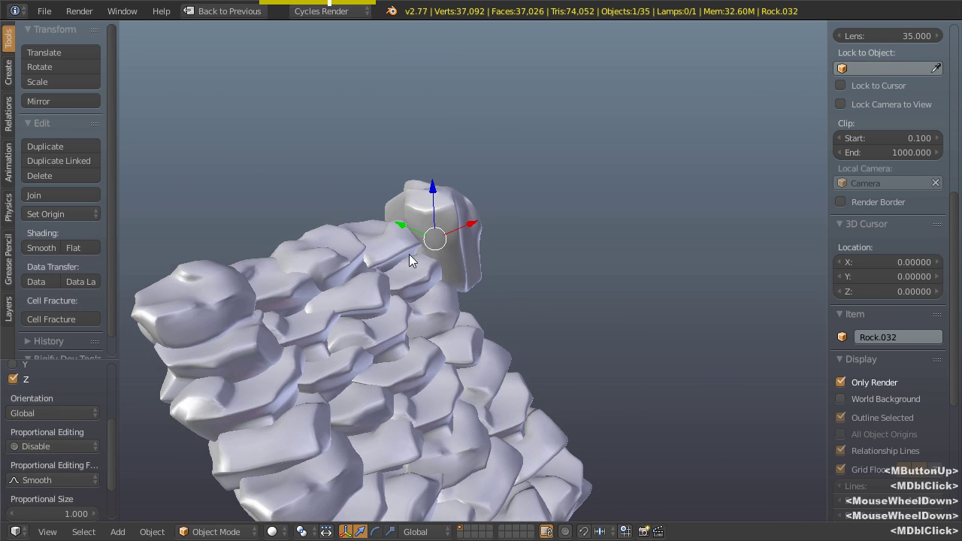
scroll(383, 189, "up", 5)
middle_click_drag(382, 188, 453, 256, "shift")
middle_click_drag(453, 256, 409, 239)
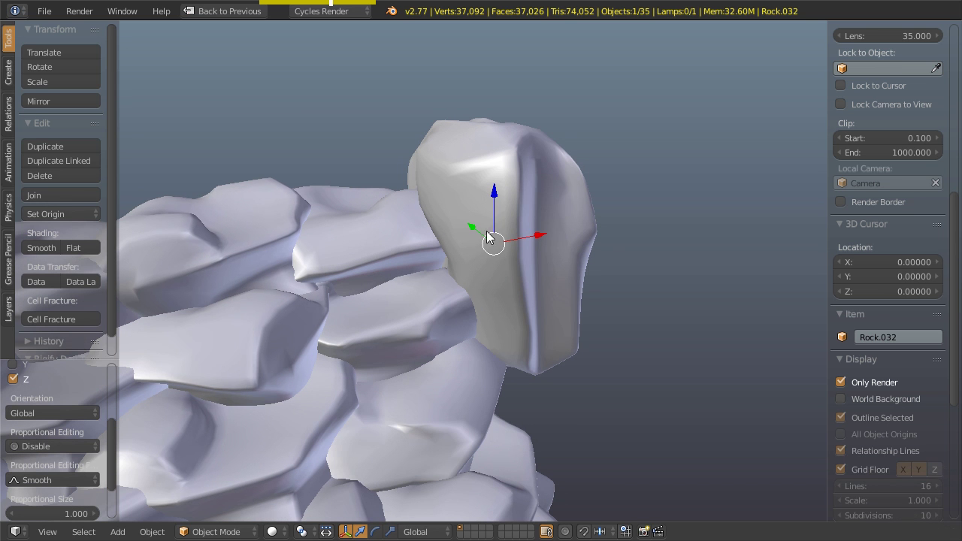
- Give the upright rock its own copy of the RockWetMat material and name it RockMat
key("shift+space")
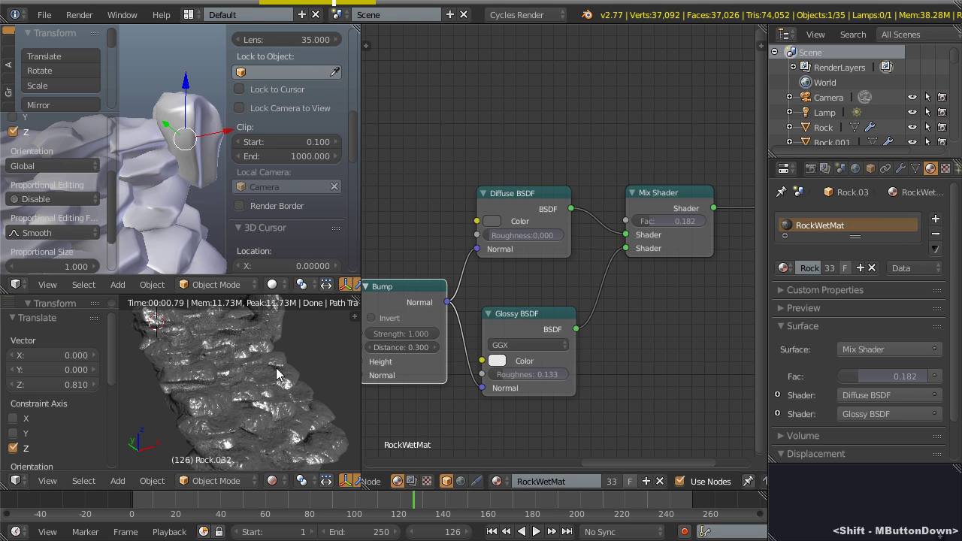
middle_click_drag(290, 357, 233, 376, "shift")
scroll(225, 378, "up", 4)
middle_click(619, 485)
left_click(615, 483)
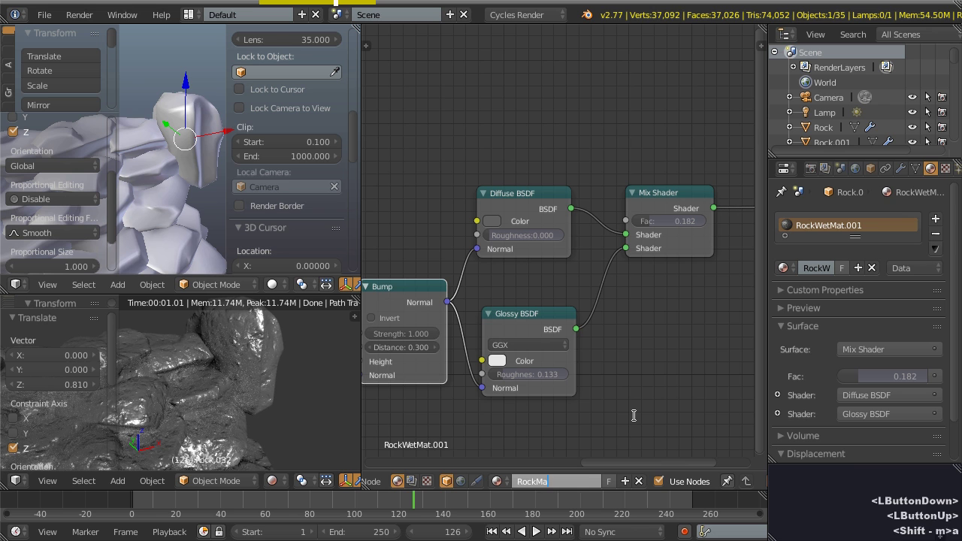
type("at")
key("Return")
middle_click_drag(310, 379, 284, 364, "shift")
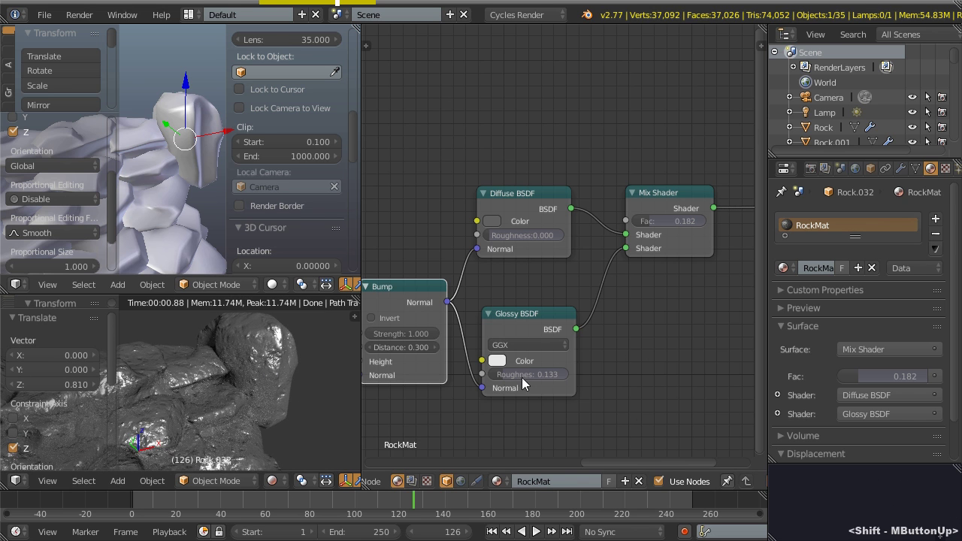
- Set RockMat's Glossy BSDF roughness to 0.400 and lighten its Diffuse BSDF color to a lighter grey
left_click_drag(525, 374, 540, 251)
left_click(492, 221)
left_click_drag(585, 97, 590, 78)
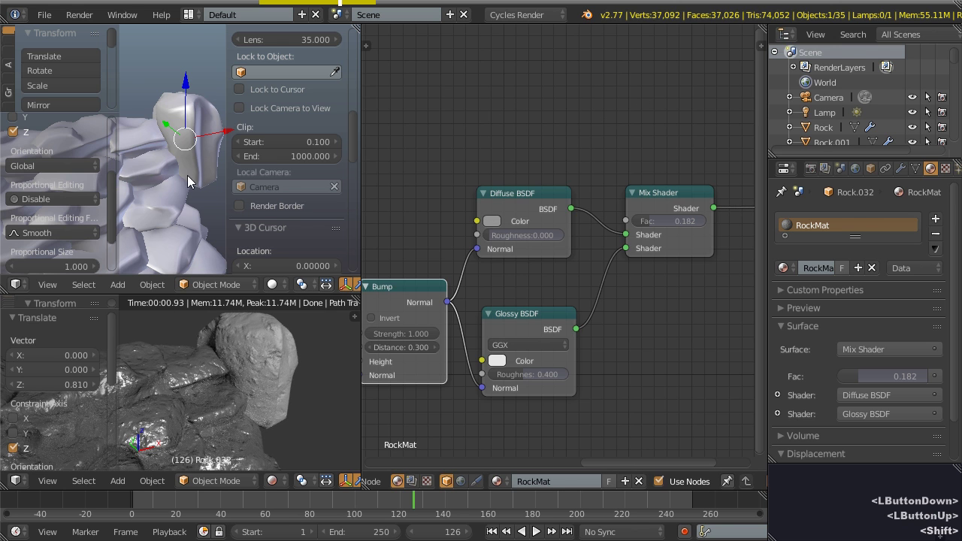
- Duplicate the upright border rock along Y down the slope and lower the copy along Z to follow the rows
key("shift+space")
scroll(461, 296, "down", 3)
middle_click_drag(462, 296, 412, 276)
scroll(392, 243, "down", 1)
key("shift+d")
key("y")
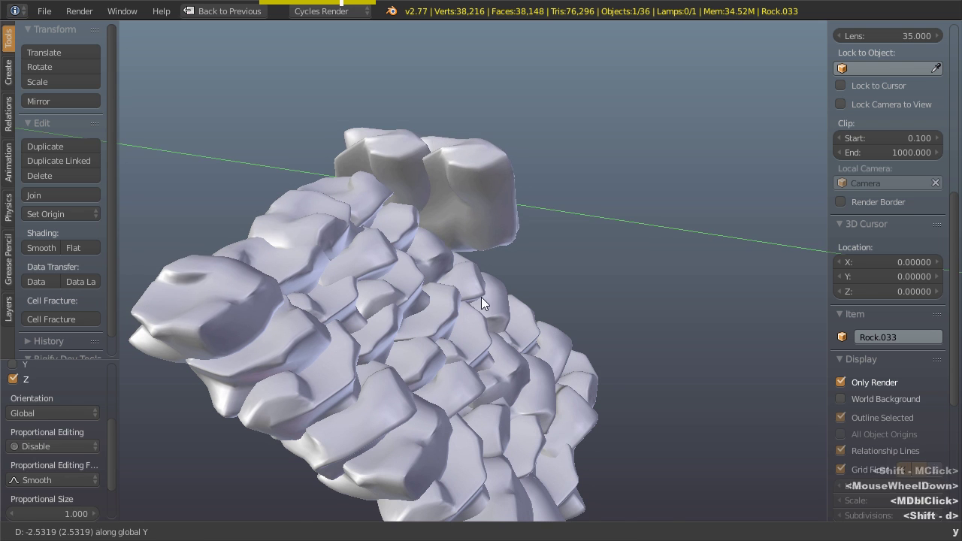
left_click(522, 257)
key("shift+d")
key("z")
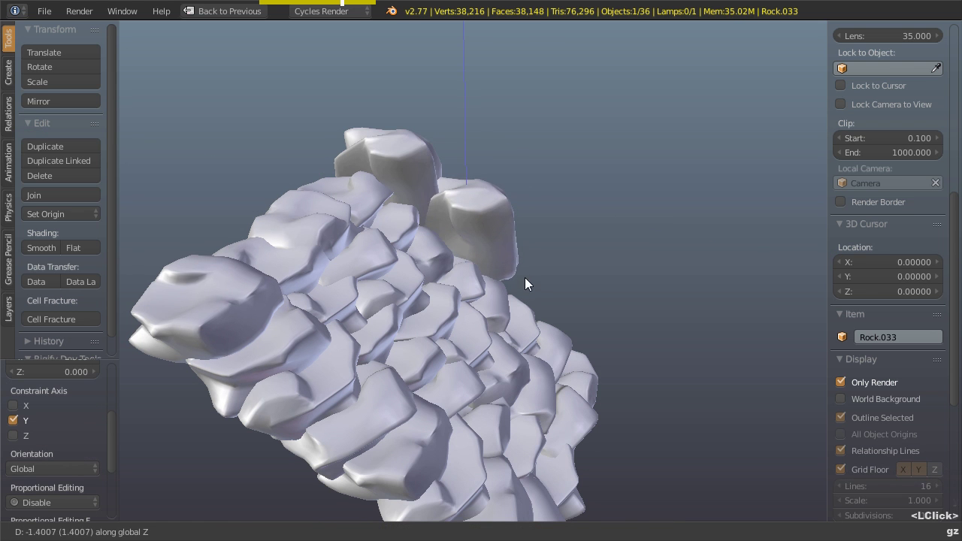
left_click(504, 273)
- Duplicate the second upright rock along Y and lower this third border rock along Z to match the descending rows
key("g")
key("y")
left_click(559, 292)
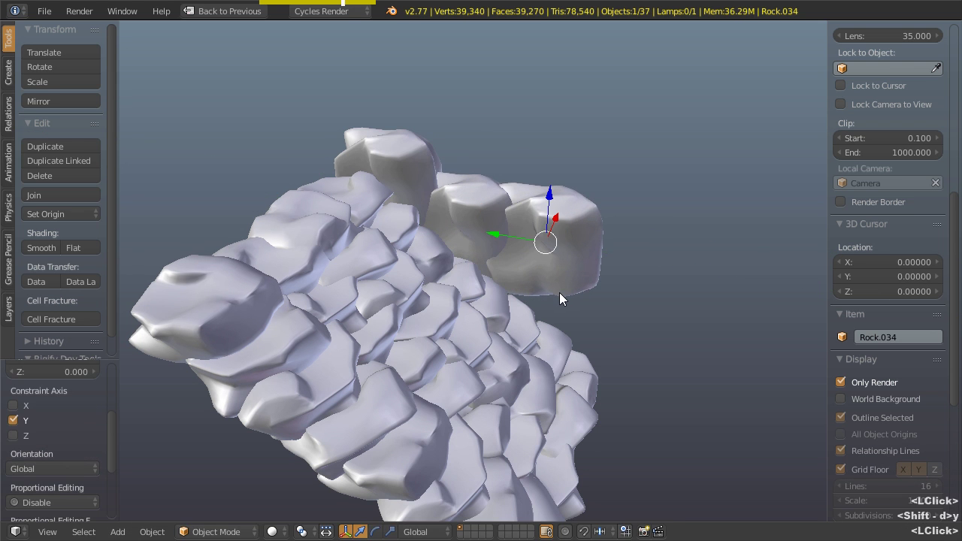
key("g")
key("z")
left_click(550, 331)
- Add a fourth upright rock by duplicating the third along Y, and lower it along Z toward the foot of the slope
middle_click_drag(551, 332, 474, 234, "shift")
key("shift+d")
key("y")
left_click(529, 307)
key("g")
key("z")
left_click(529, 344)
- Rotate the second border rock around X and reposition it between its neighbours for a varied look
scroll(405, 226, "up", 3)
middle_click_drag(364, 221, 403, 331, "shift")
right_click(438, 269)
middle_click_drag(403, 331, 453, 302, "shift")
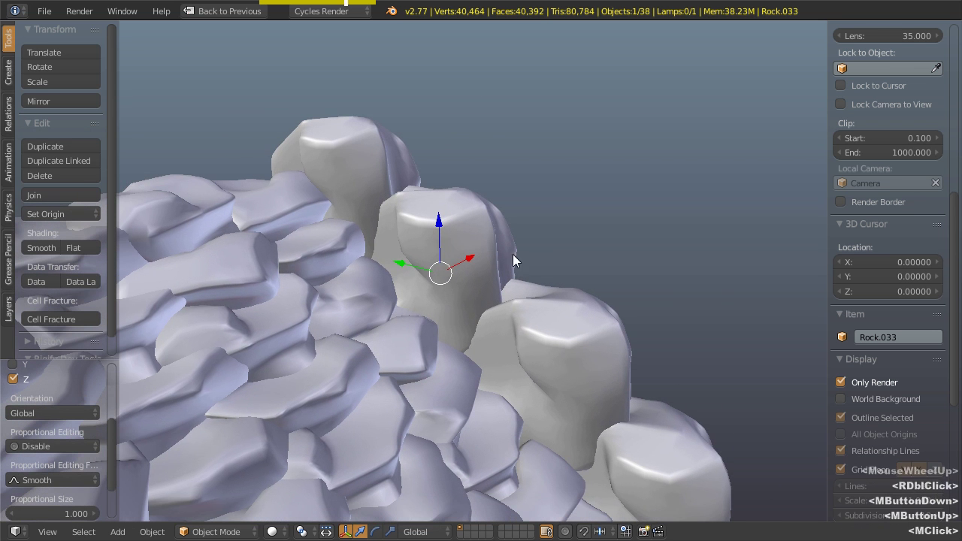
key("r")
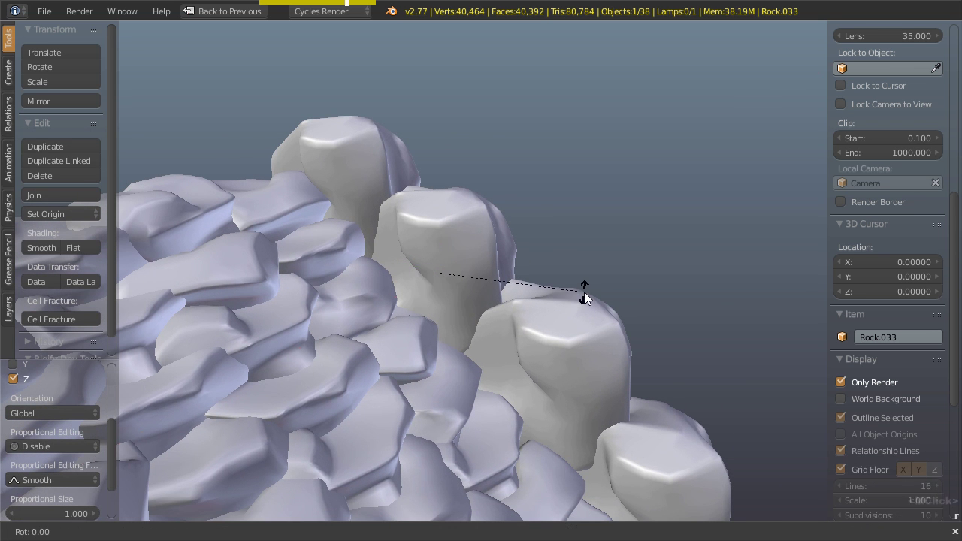
key("x")
left_click(510, 453)
key("g")
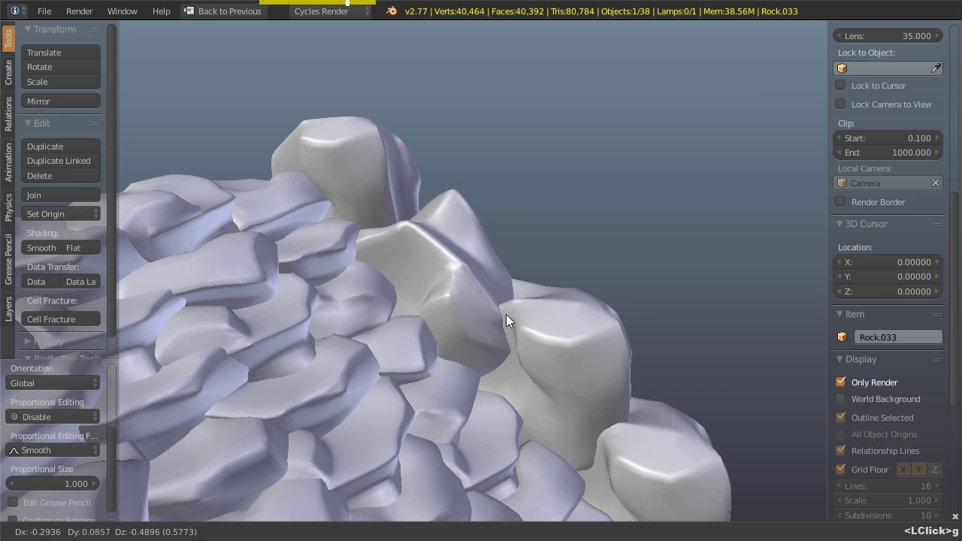
left_click(514, 324)
- Rotate the third border rock around X by about -85° and move it snugly against the ends of the rows
middle_click_drag(524, 329, 545, 293)
right_click(571, 398)
key("r")
key("x")
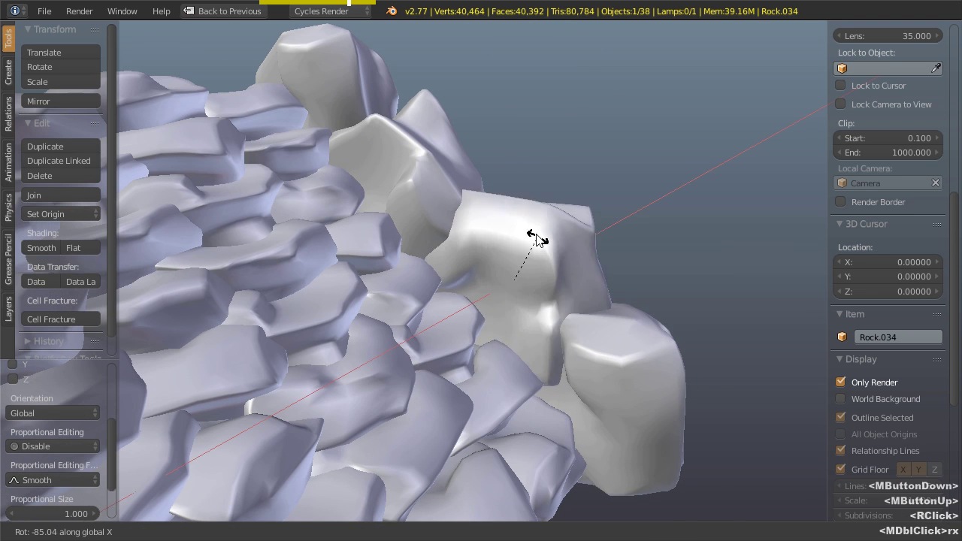
left_click(536, 246)
key("g")
left_click(522, 263)
middle_click_drag(521, 263, 707, 348)
key("g")
left_click(538, 345)
- Enlarge the fourth border rock, rotate it freely to a new orientation, and move it into place at the foot of the border
right_click(555, 276)
key("s")
left_click(638, 345)
key("r")
key("r")
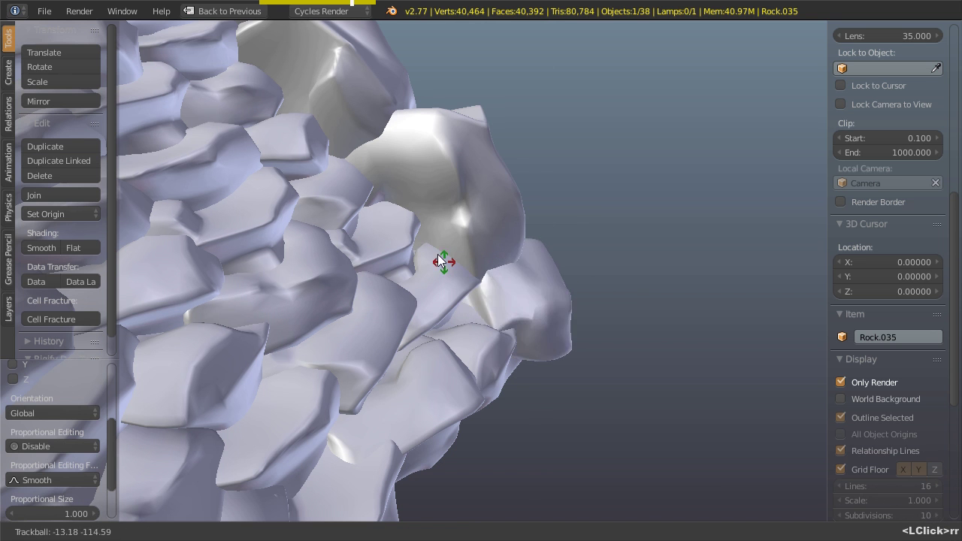
left_click(526, 301)
key("s")
left_click(692, 382)
key("g")
left_click(626, 342)
key("r")
left_click(540, 307)
- Select all the rocks and duplicate the whole block along X, placing it beside the original with the edges meeting
scroll(541, 306, "down", 5)
middle_click_drag(541, 306, 389, 314)
scroll(415, 332, "down", 2)
left_click_drag(435, 228, 644, 397)
middle_click_drag(406, 330, 388, 320, "shift")
key("shift+d")
key("x")
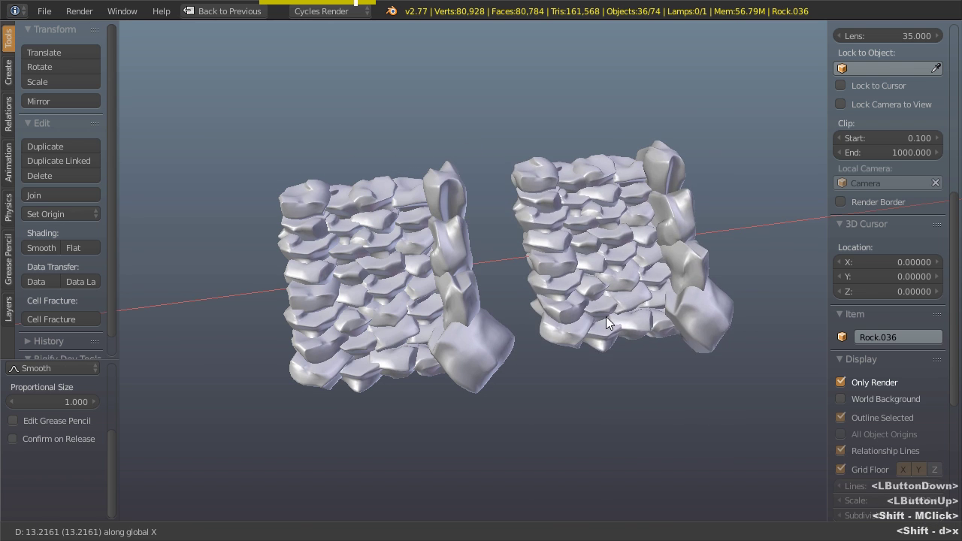
middle_click_drag(528, 311, 513, 295)
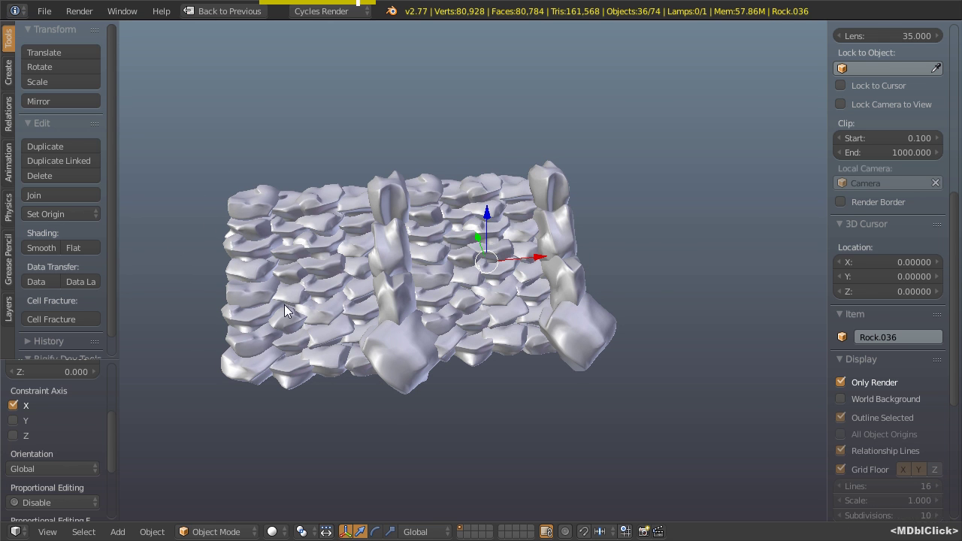
- Box-select the duplicated block's outer edge in wireframe and deselect the wet rocks, leaving only the four border rocks selected
middle_click_drag(275, 304, 151, 253)
scroll(477, 275, "up", 3)
mouse_move(366, 307)
middle_mouse_down()
mouse_move(477, 275)
mouse_move(361, 306)
middle_mouse_up()
right_click(554, 372)
middle_click_drag(477, 301, 487, 211)
scroll(480, 164, "up", 1)
key("b")
left_click_drag(467, 65, 640, 467)
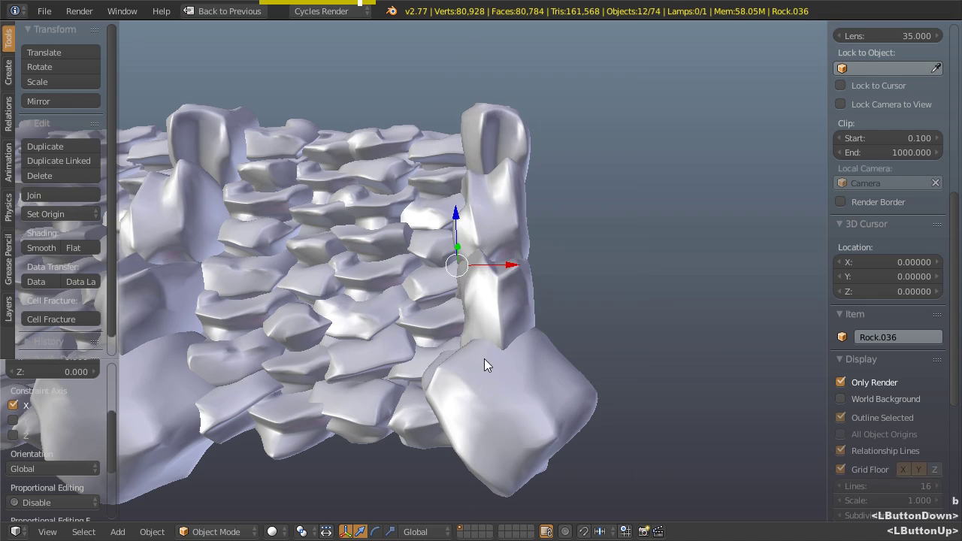
middle_click_drag(562, 399, 505, 310)
key("z")
middle_click_drag(462, 285, 530, 288, "shift")
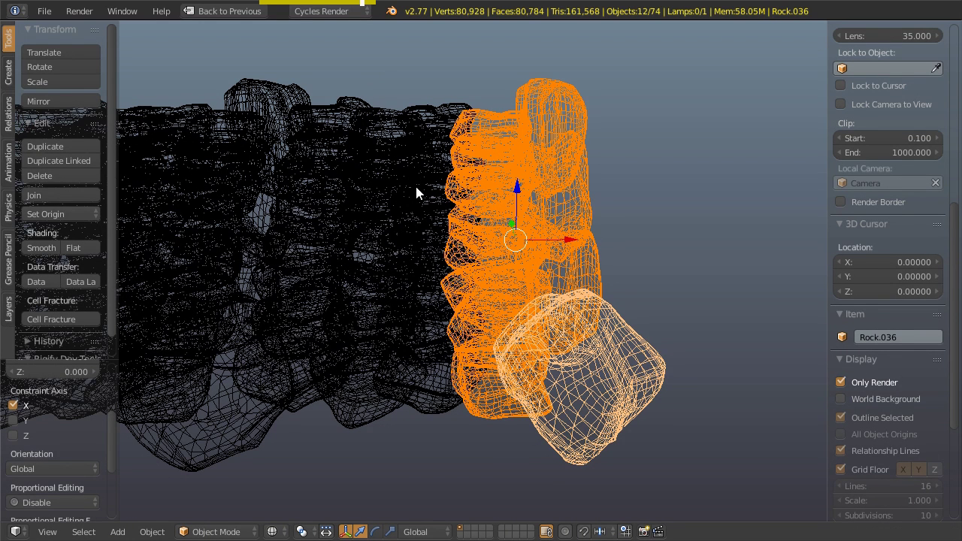
key("b")
middle_click_drag(388, 63, 476, 455)
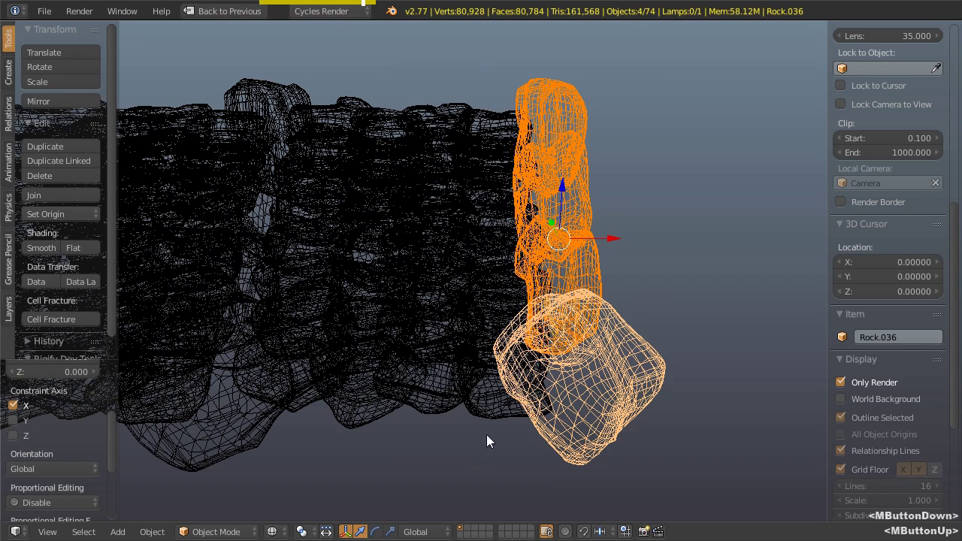
- Return to solid shading and duplicate the four border rocks about 18.9 along negative X to the opposite edge of the stream
scroll(490, 276, "down", 3)
mouse_move(453, 269)
middle_mouse_down()
mouse_move(491, 276)
mouse_move(487, 265)
middle_mouse_up()
key("z")
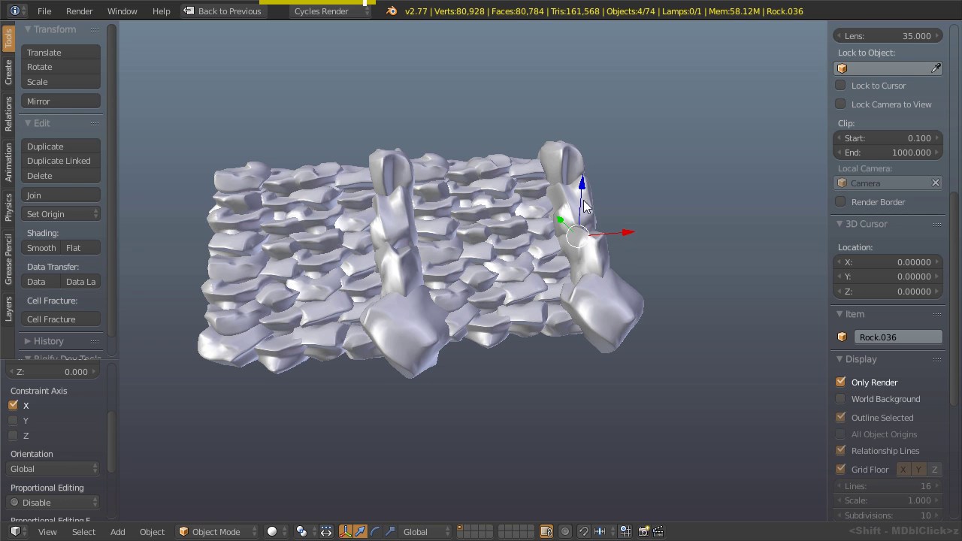
key("shift+d")
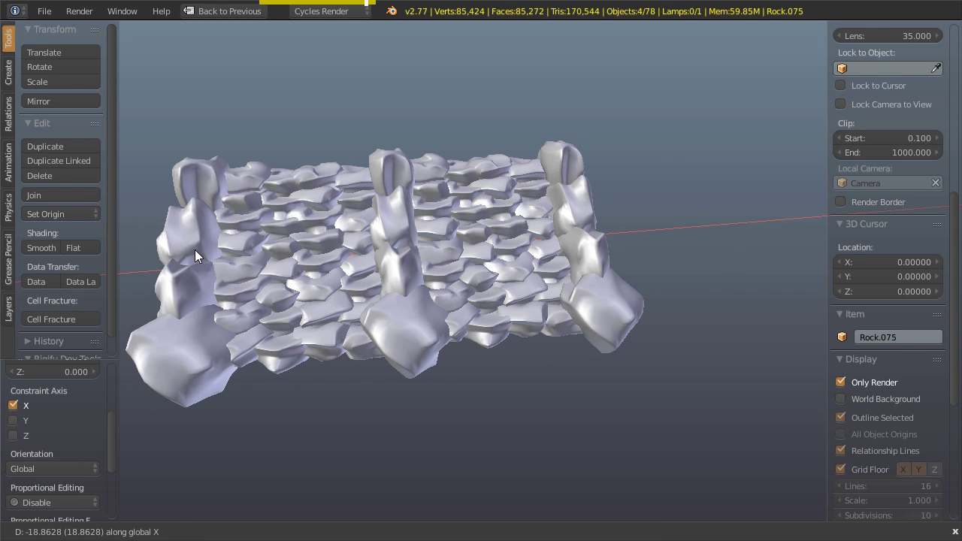
left_click(195, 256)
- Select every rock, duplicate the full set along negative Y, and lower the copy along Z to extend the descending stream bed
middle_click_drag(195, 249, 409, 248, "shift")
scroll(410, 248, "down", 3)
key("b")
left_click_drag(267, 142, 687, 356)
middle_click_drag(343, 289, 373, 266)
scroll(373, 266, "up", 3)
key("shift+d")
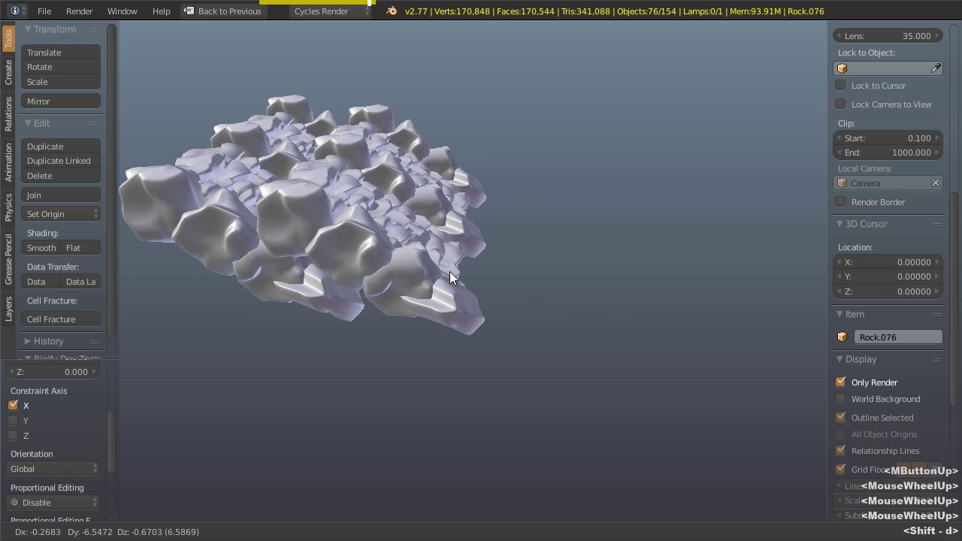
key("y")
left_click(516, 280)
key("g")
key("z")
left_click(515, 342)
- Nudge the duplicated lower block until it joins the upper block, and restore the multi-editor layout
middle_click_drag(515, 342, 433, 344)
scroll(421, 280, "up", 4)
middle_click_drag(421, 280, 503, 301)
left_click_drag(523, 301, 483, 283)
middle_click_drag(483, 283, 534, 285)
left_click_drag(535, 286, 535, 263)
middle_click_drag(535, 263, 379, 289)
scroll(336, 235, "up", 2)
scroll(337, 240, "up", 2)
middle_click_drag(336, 240, 485, 262, "shift")
scroll(466, 301, "down", 3)
middle_click(455, 317, "shift")
middle_click_drag(455, 313, 379, 304)
scroll(418, 299, "down", 1)
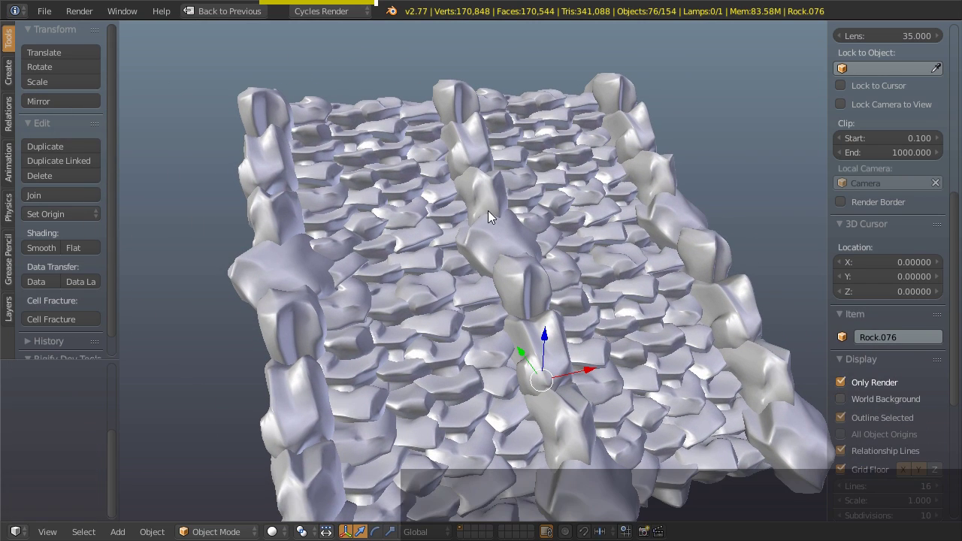
key("shift+space")
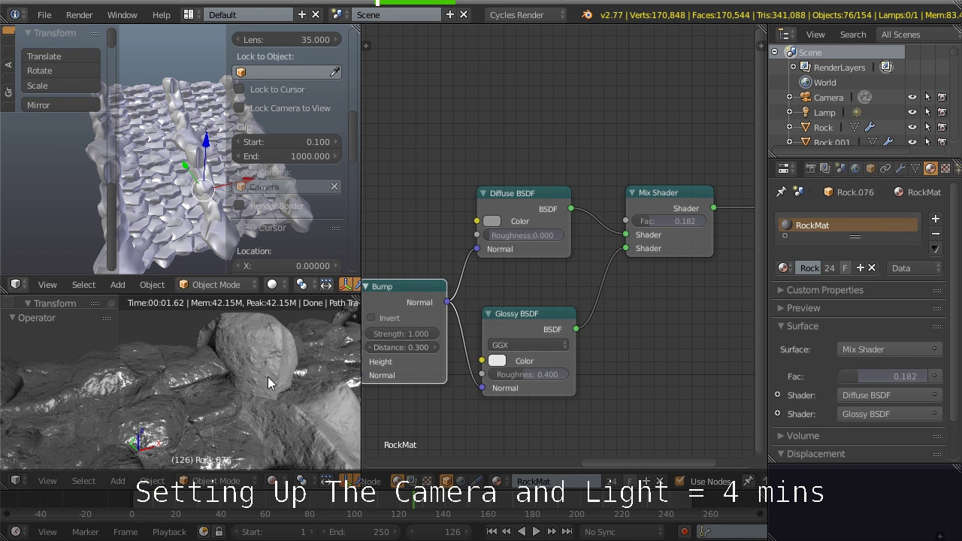
- Switch the rendered viewport to solid shading, frame the stream looking up the slope, and align the camera to that view
key("z")
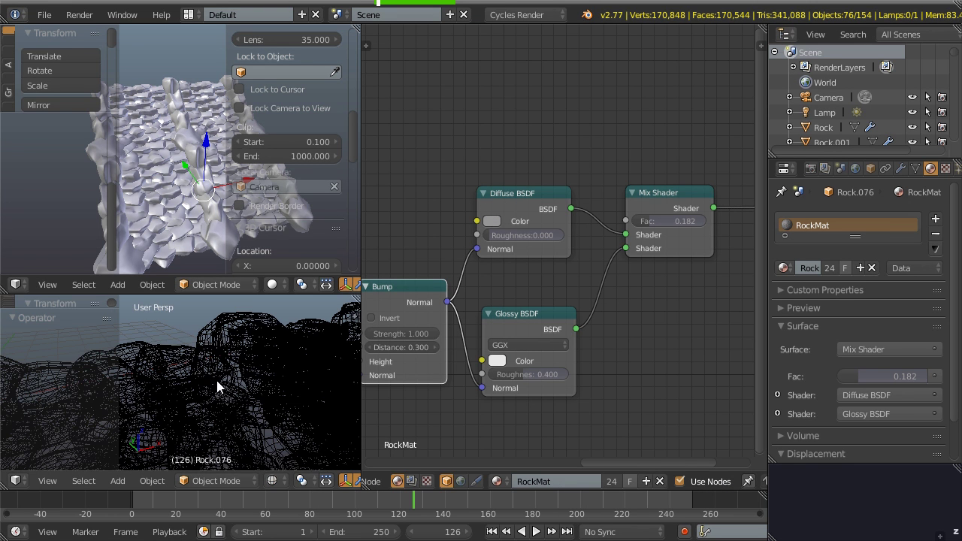
key("z")
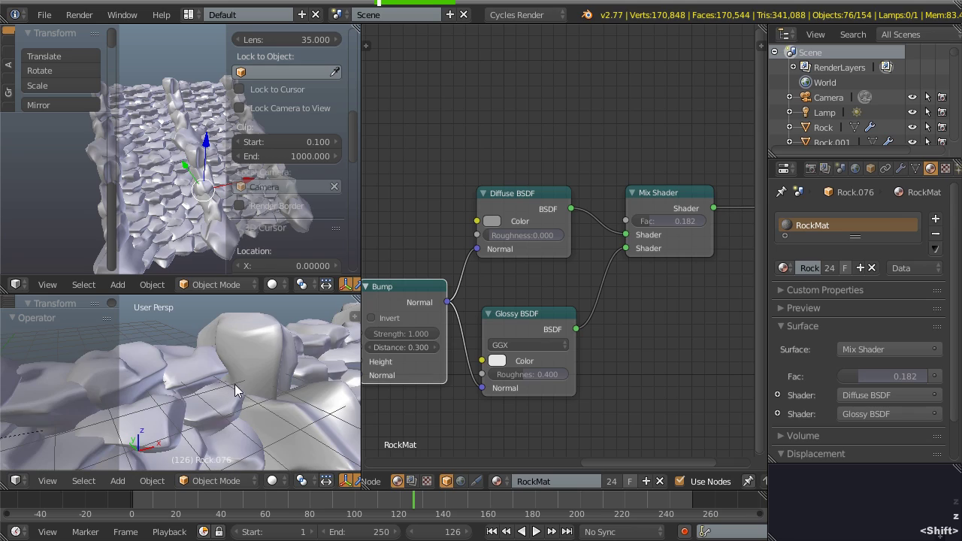
key("shift+space")
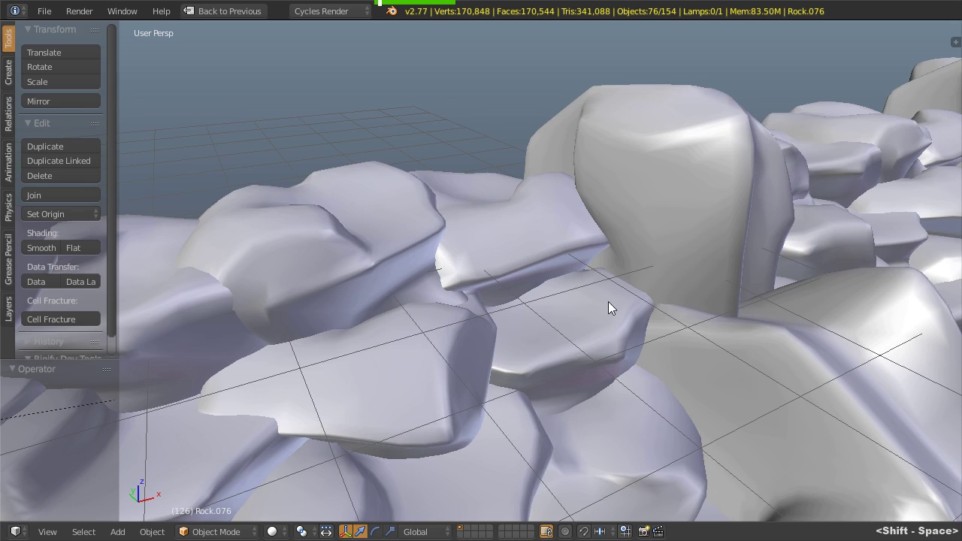
scroll(594, 328, "down", 4)
middle_click_drag(569, 342, 544, 302, "shift")
scroll(526, 282, "down", 1)
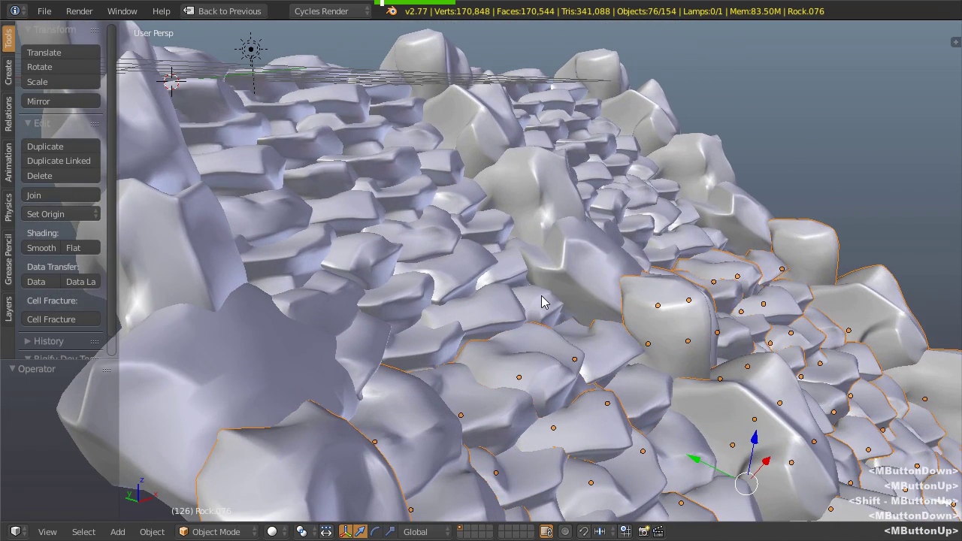
key("ctrl+alt+KP_0")
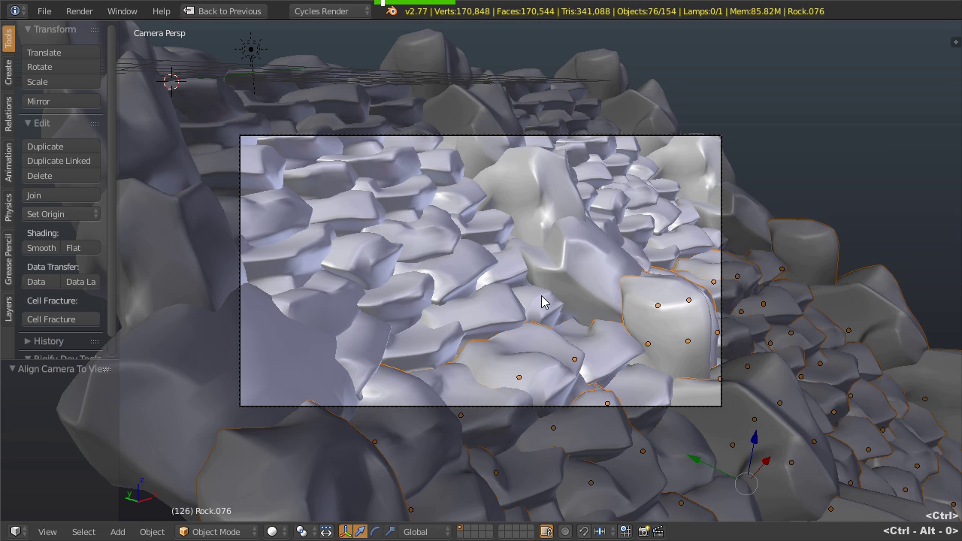
- Select the camera, restore the multi-editor layout, and widen and heighten the viewport showing the camera view
right_click(540, 138)
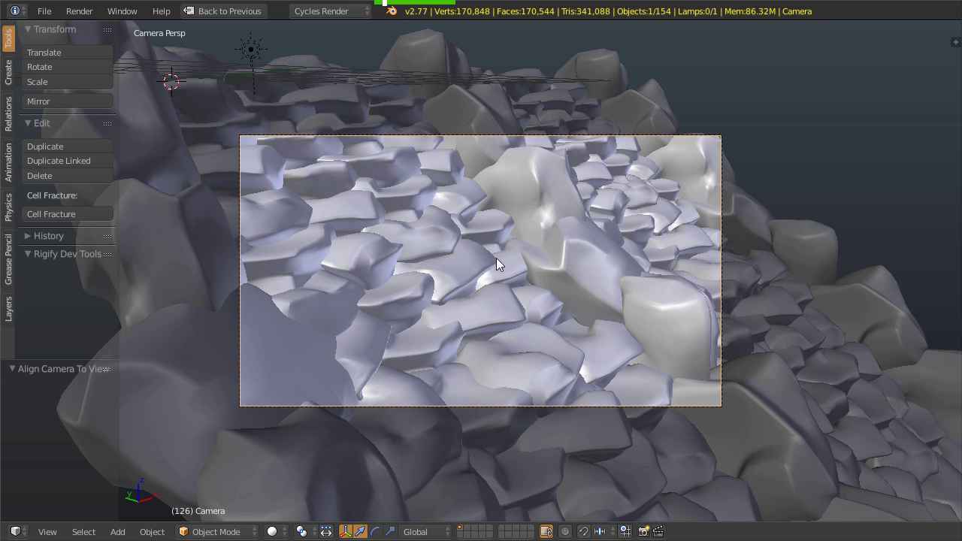
key("shift+space")
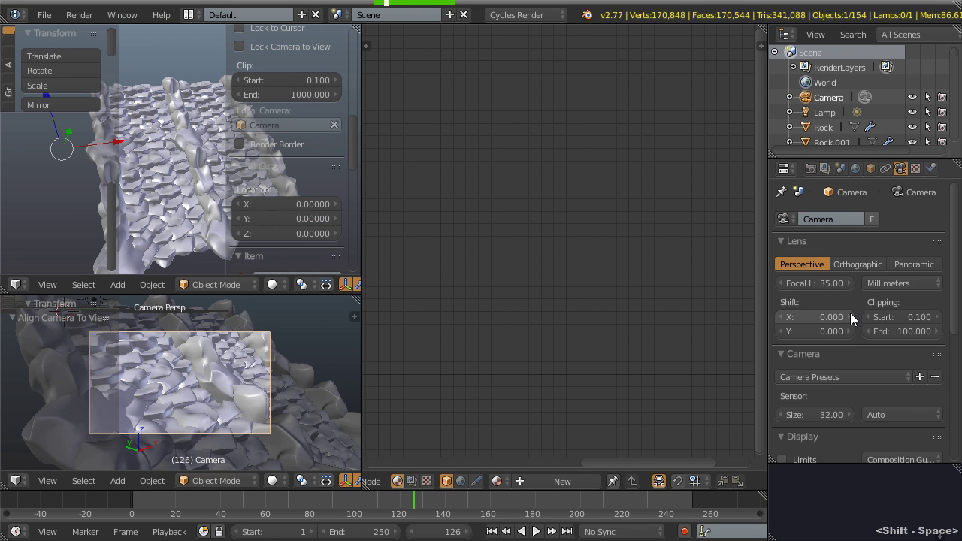
left_click_drag(358, 258, 433, 250)
left_click_drag(376, 291, 371, 234)
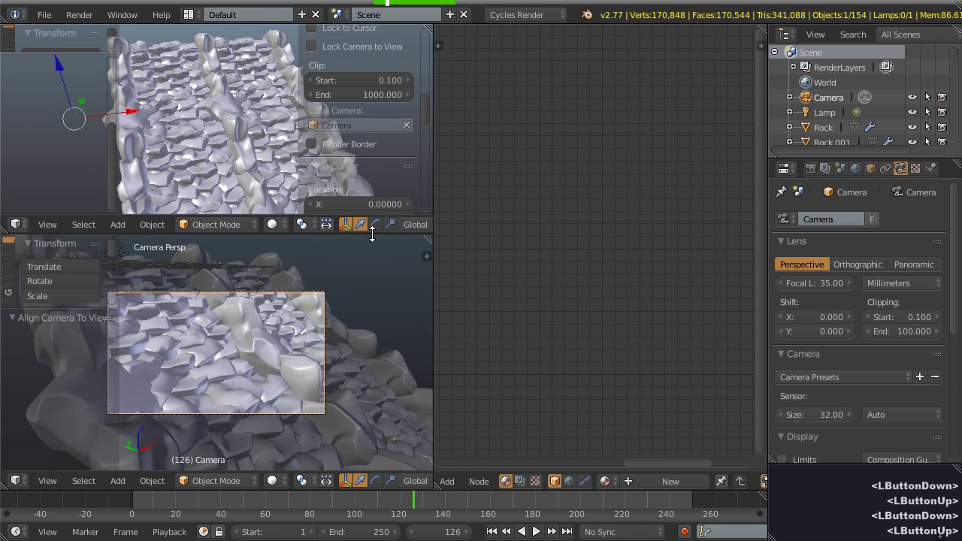
scroll(271, 355, "up", 2)
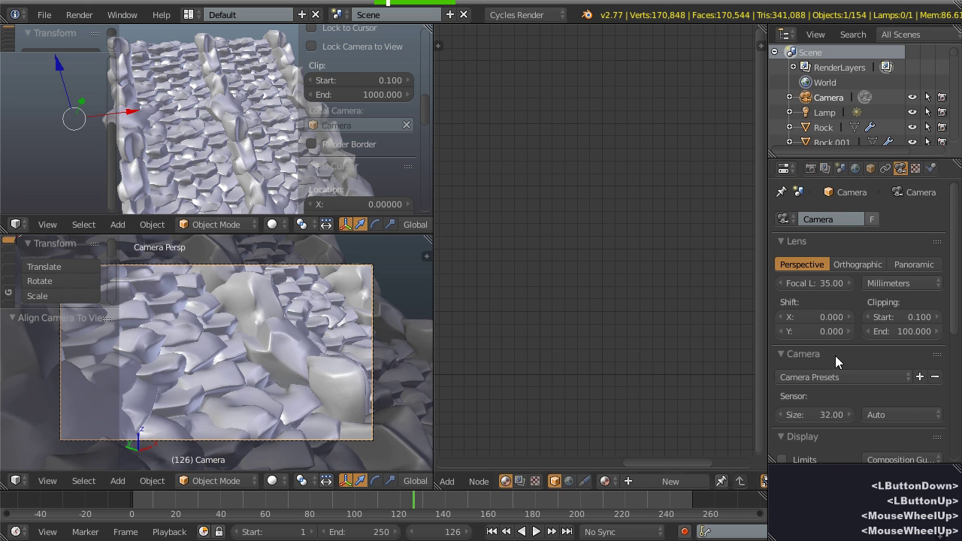
- Set the render resolution's Y value to 820 px
left_click(809, 169)
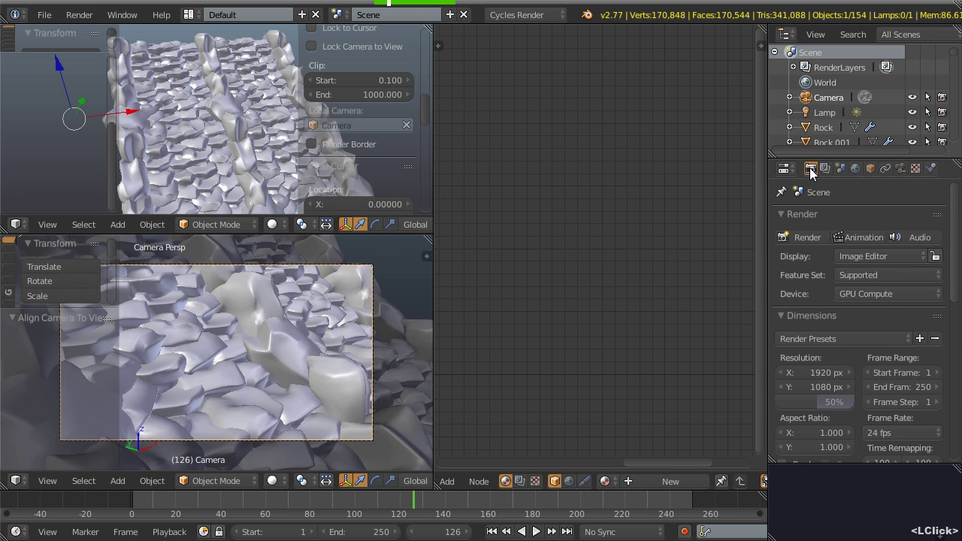
scroll(866, 389, "down", 2)
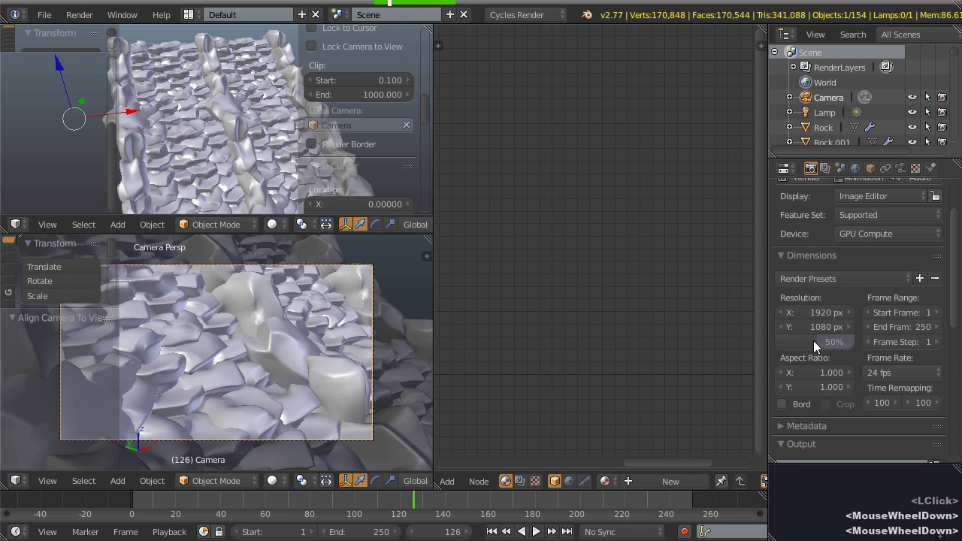
mouse_move(819, 328)
left_mouse_down()
mouse_move(740, 328)
mouse_move(819, 327)
left_mouse_up()
type("82")
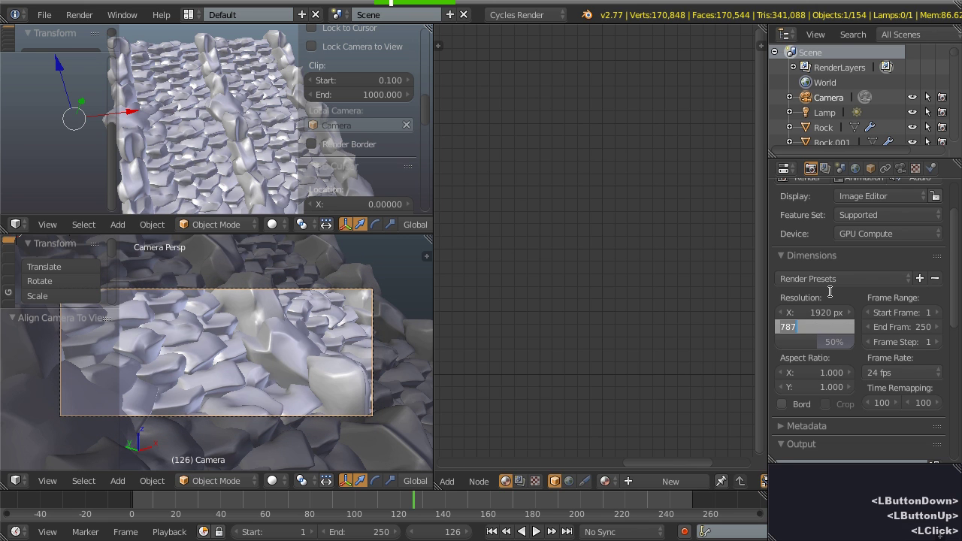
type("0")
key("Return")
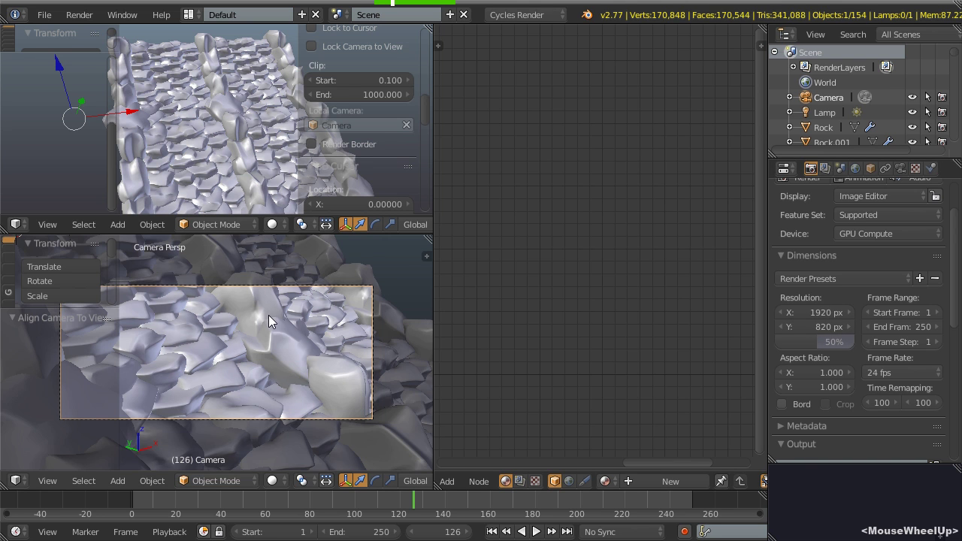
- Enable Lock Camera to View in the enlarged viewport, reframe the camera on the border rocks and the distant stream, and unlock it
scroll(269, 315, "up", 1)
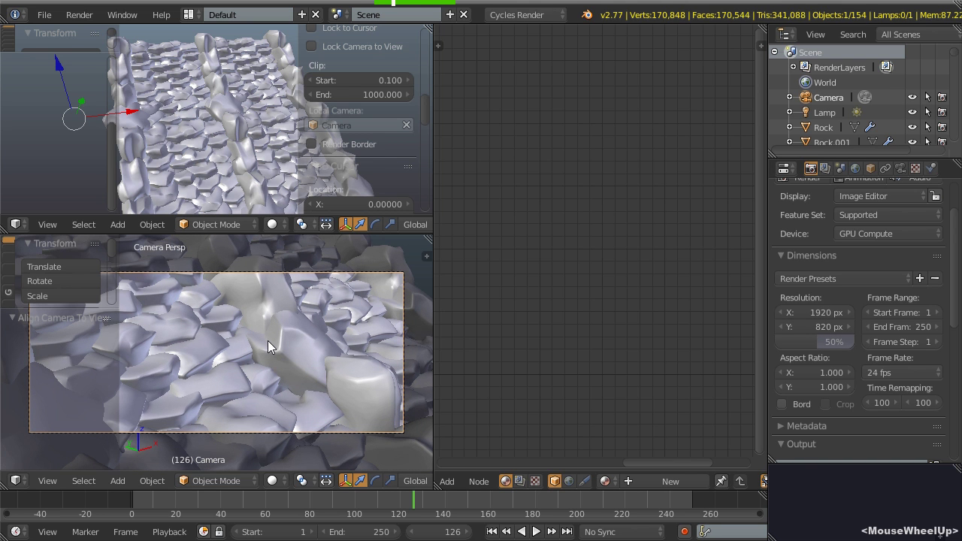
key("n")
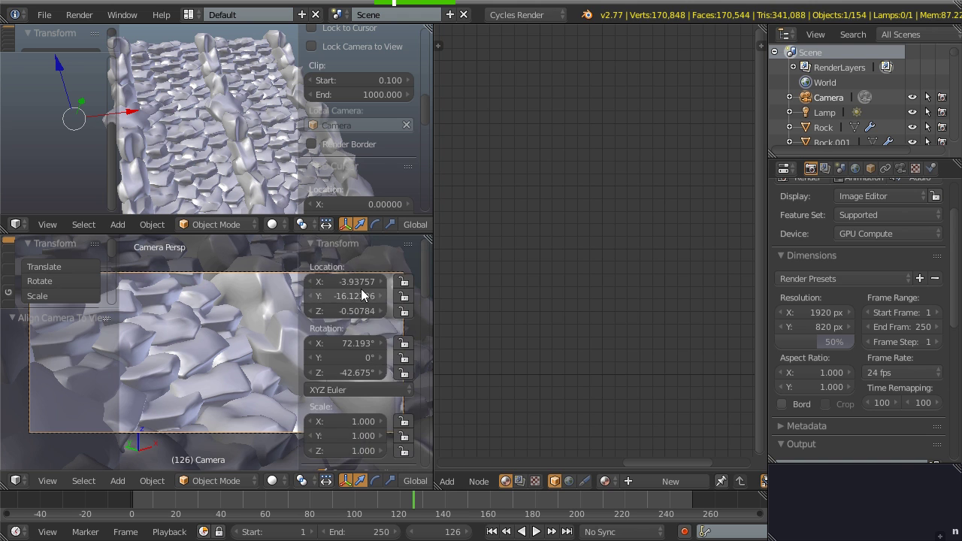
scroll(358, 384, "down", 5)
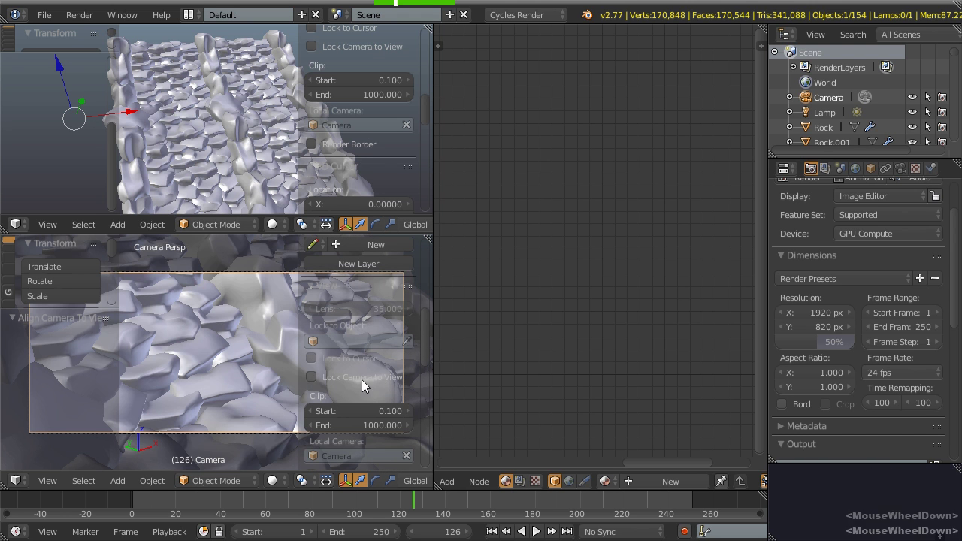
key("shift+space")
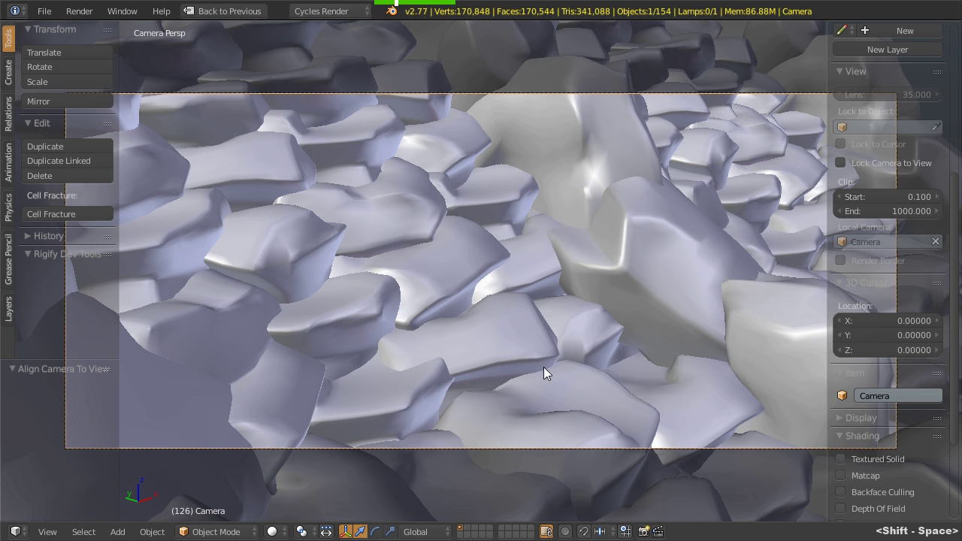
middle_click_drag(665, 378, 581, 377, "shift")
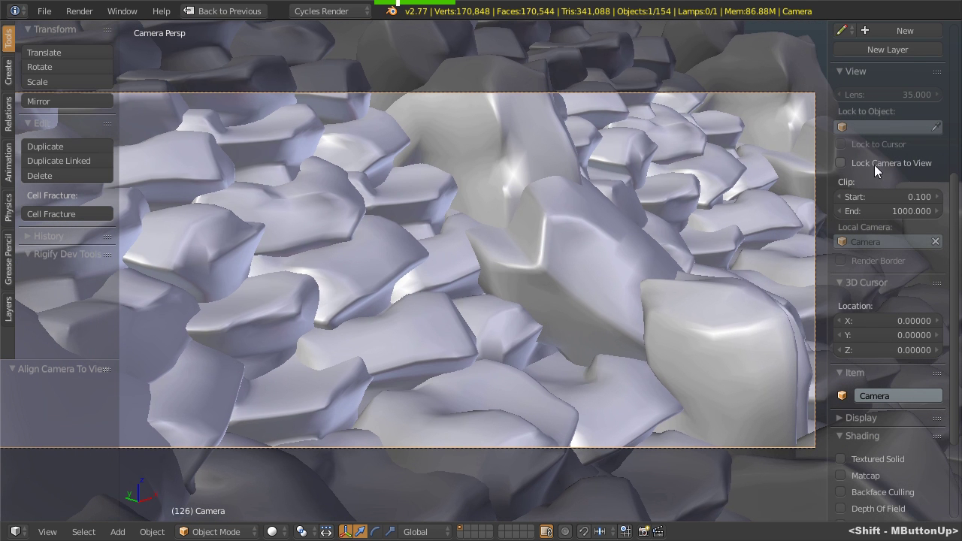
left_click(842, 162)
mouse_move(479, 325)
middle_mouse_down("shift")
mouse_move(534, 326)
mouse_move(496, 322)
mouse_move(531, 288)
mouse_move(467, 329)
mouse_move(489, 332)
middle_mouse_up("shift")
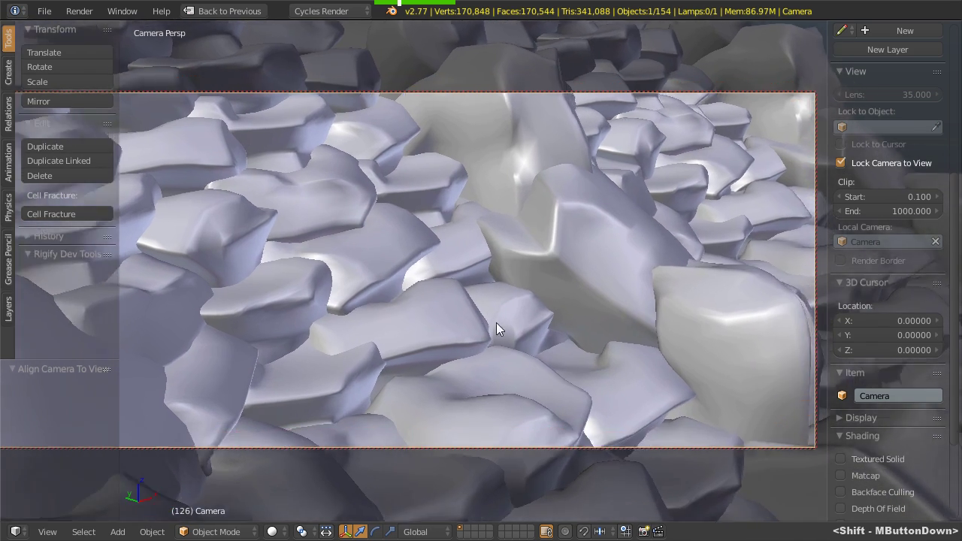
middle_click_drag(488, 331, 507, 325)
left_click(840, 162)
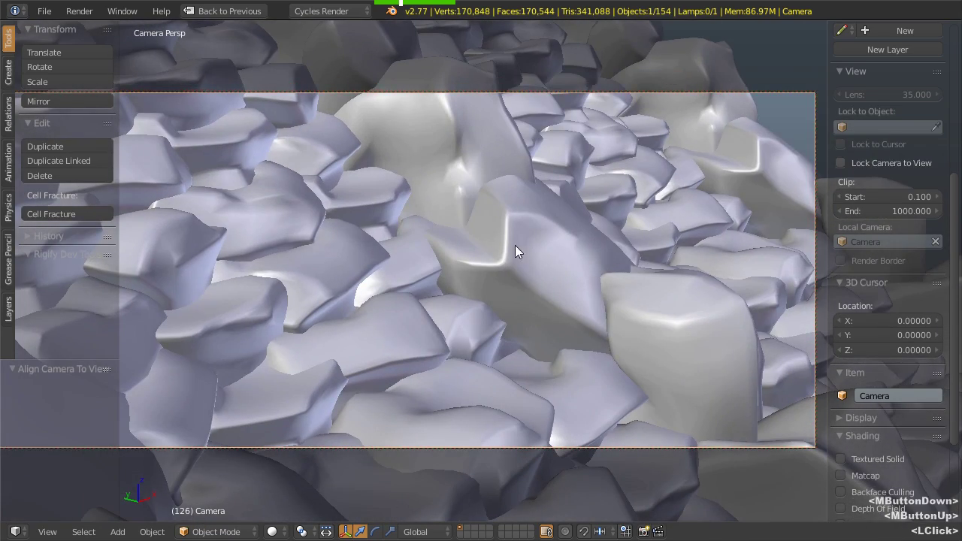
- Check the camera's placement beside the rock bed from outside, and return to the camera view
middle_click_drag(516, 246, 502, 276)
scroll(392, 290, "down", 4)
middle_click_drag(424, 303, 461, 277)
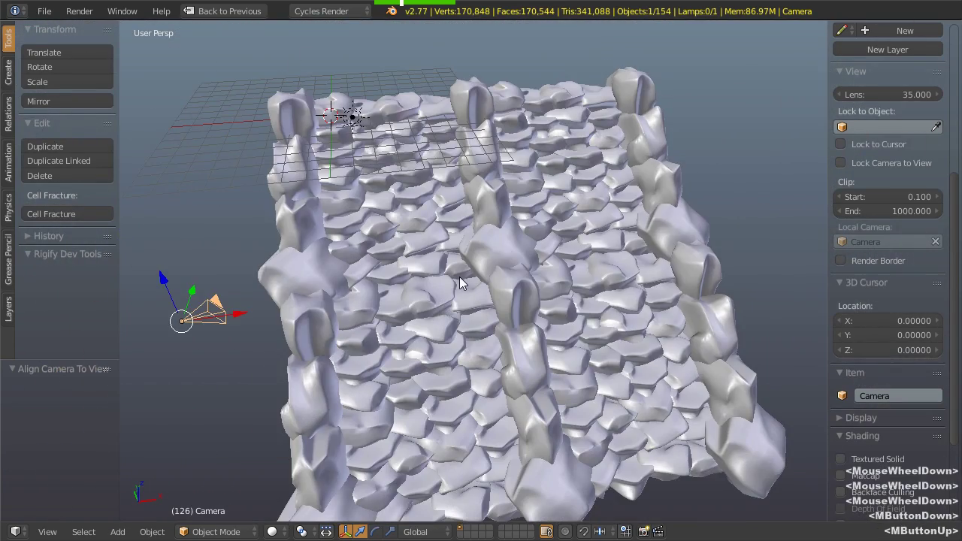
key("KP_0")
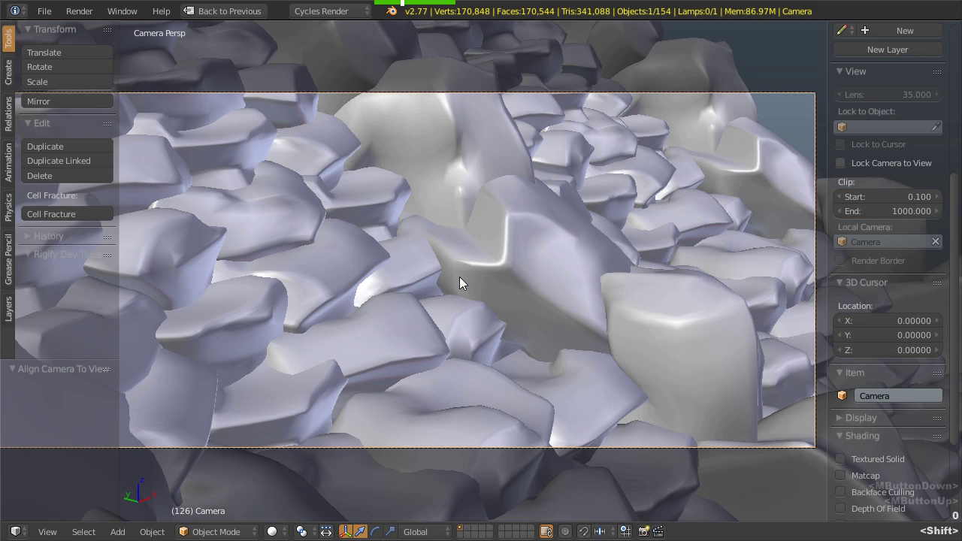
middle_click_drag(527, 283, 584, 292, "shift")
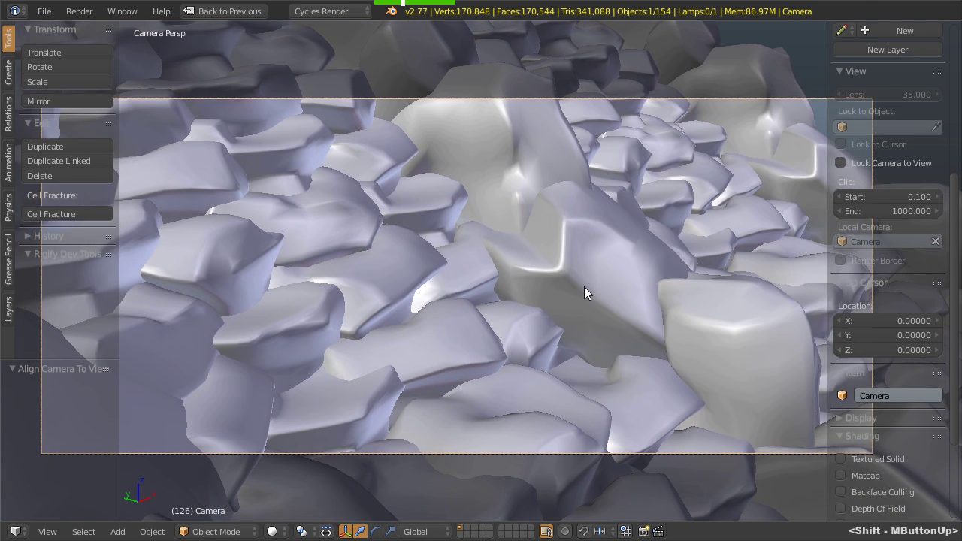
- Restore the multi-editor layout, and lock the camera to the view before hiding the camera viewport's side panels
key("shift+space")
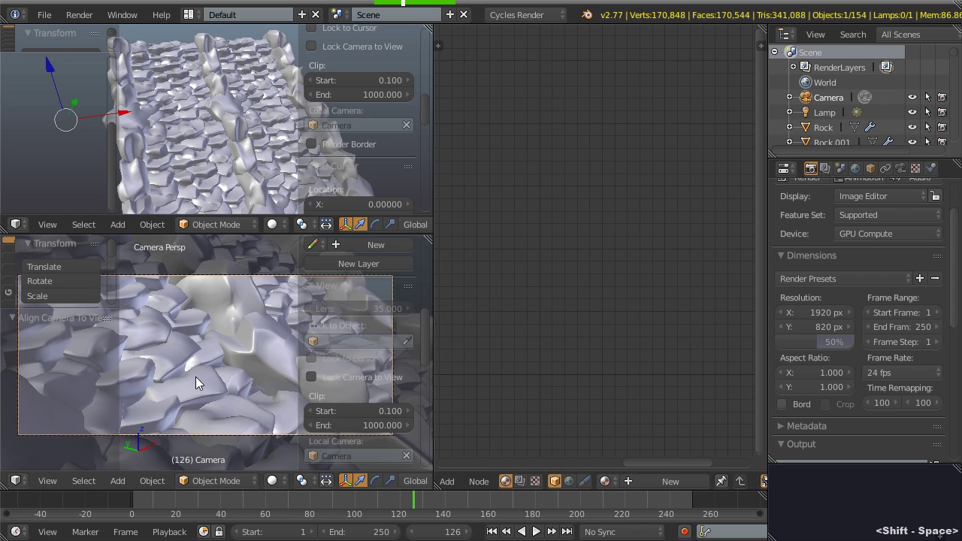
middle_click_drag(195, 376, 203, 377, "shift")
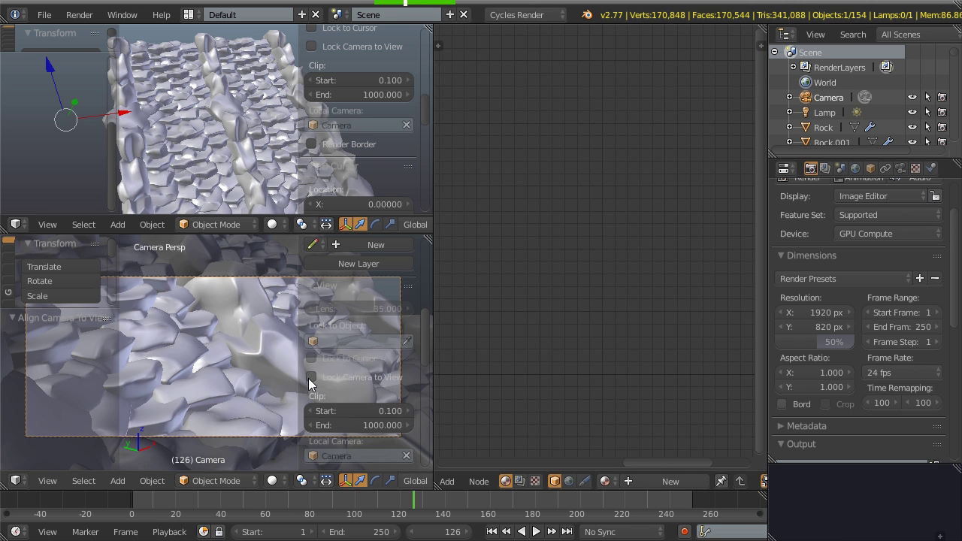
key("n")
key("t")
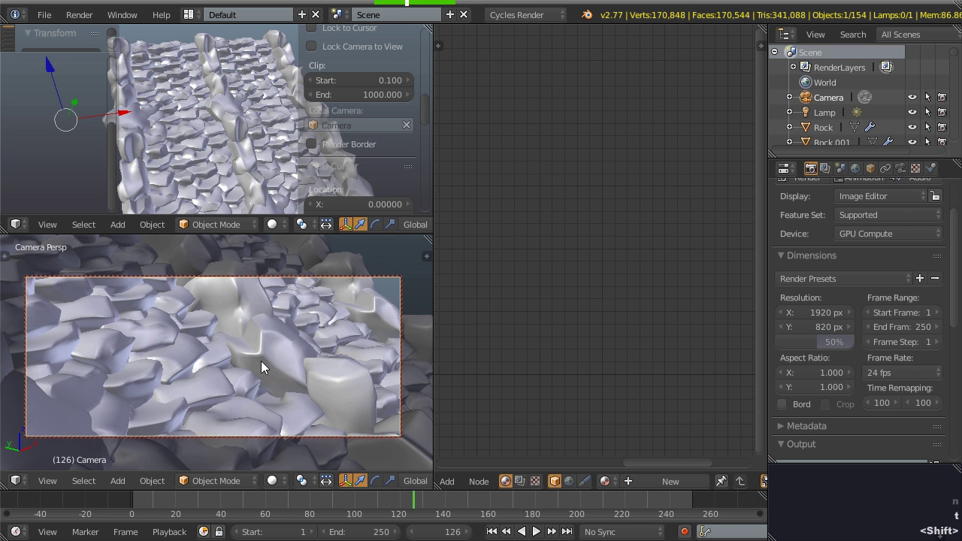
- Switch the camera viewport to rendered shading and enable the render Border option
key("shift+z")
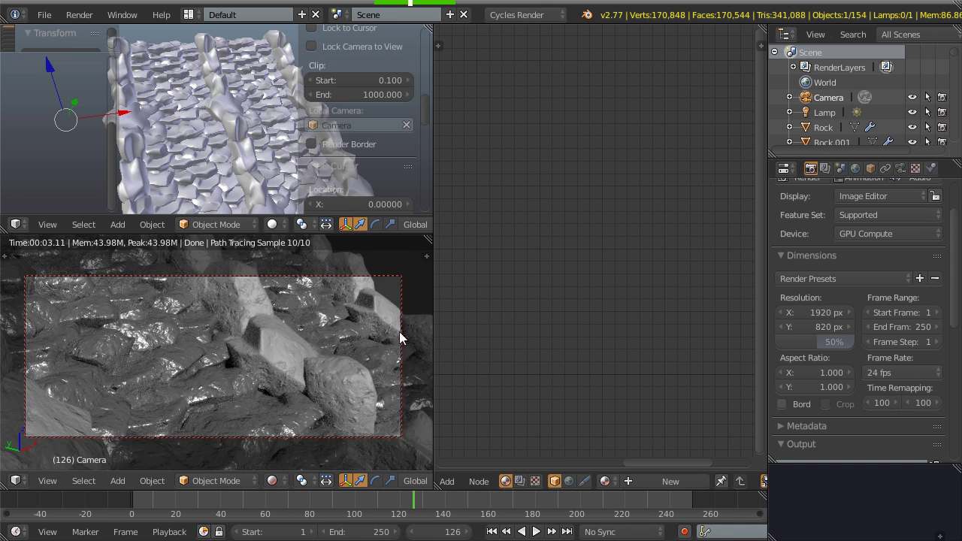
left_click(782, 404)
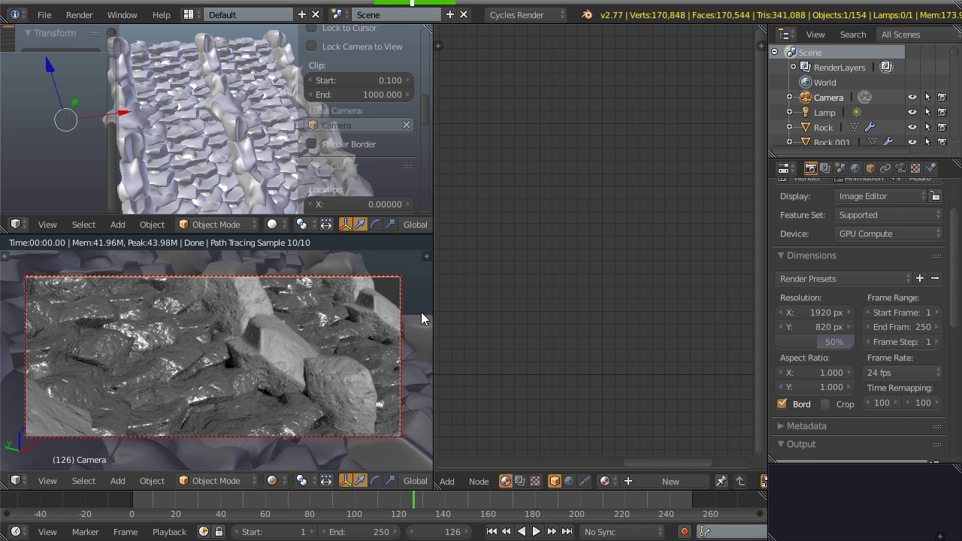
- Reposition the locked camera so the border rocks cross the frame diagonally, with another large border rock along the opposite edge
mouse_move(197, 400)
middle_mouse_down("shift")
mouse_move(192, 379)
mouse_move(173, 371)
mouse_move(196, 383)
middle_mouse_up("shift")
middle_click_drag(195, 383, 206, 378)
middle_click_drag(205, 378, 192, 357, "shift")
middle_click_drag(230, 404, 221, 376)
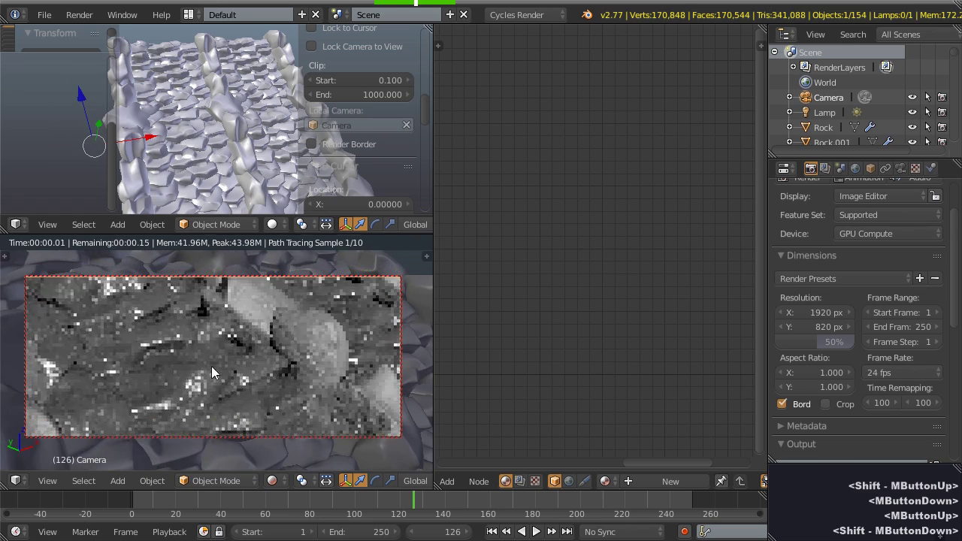
middle_click_drag(221, 376, 213, 359, "shift")
mouse_move(214, 359)
middle_mouse_down()
mouse_move(228, 352)
mouse_move(209, 357)
middle_mouse_up()
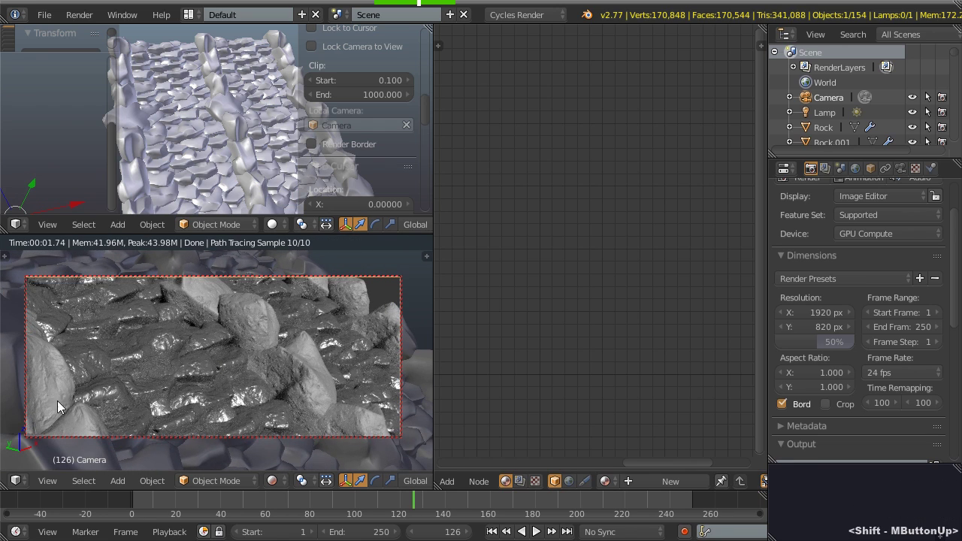
middle_click_drag(202, 377, 215, 390, "shift")
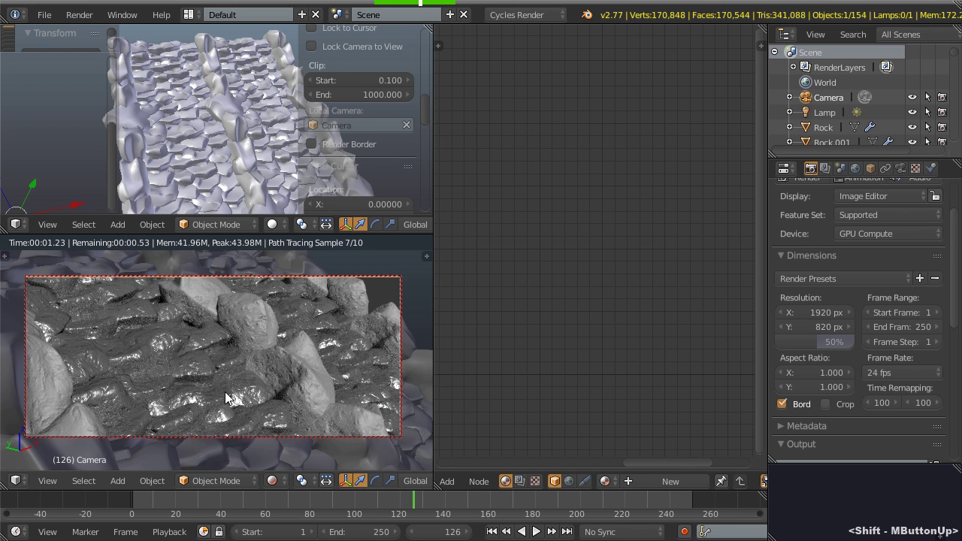
- Enlarge border rock Rock.113 at the camera frame's far edge and shift it upward into place
right_click(388, 312)
key("s")
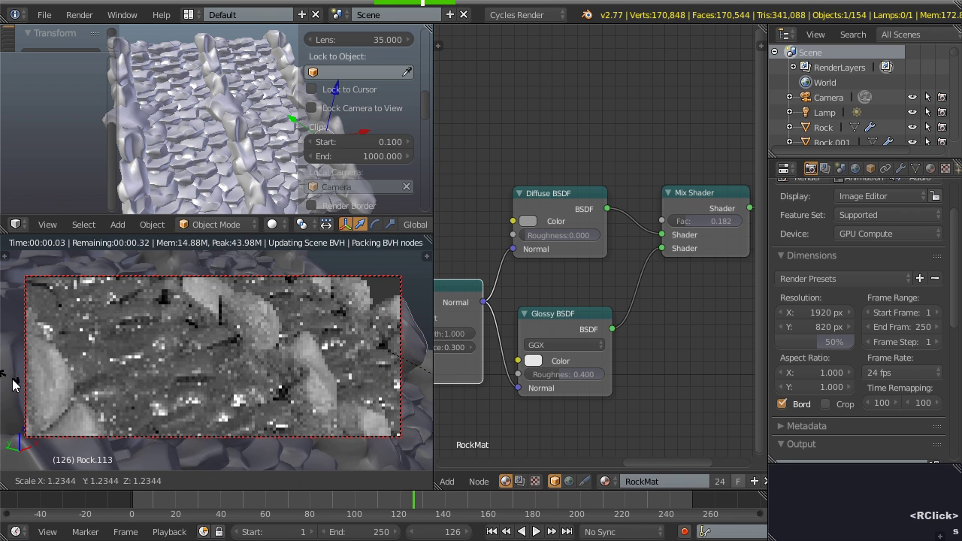
left_click(30, 380)
key("g")
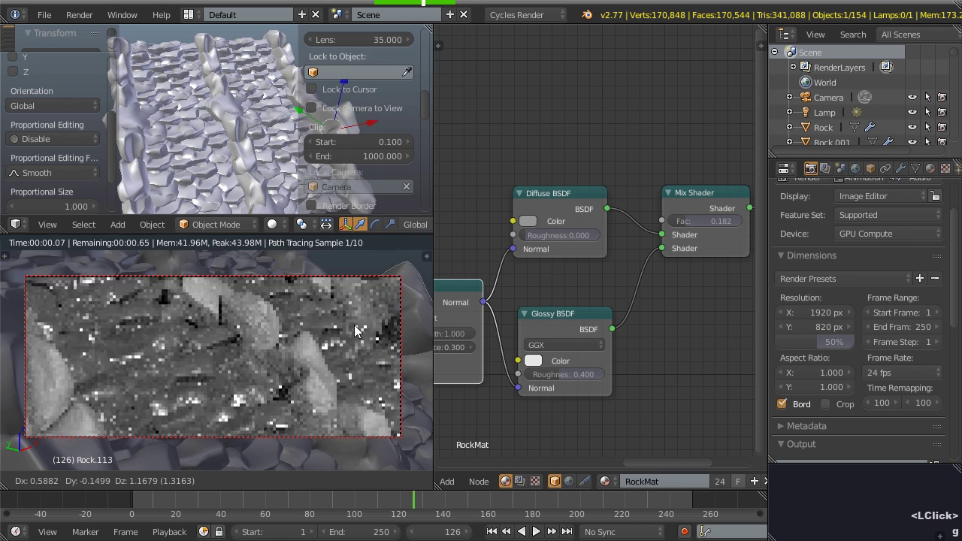
left_click(352, 322)
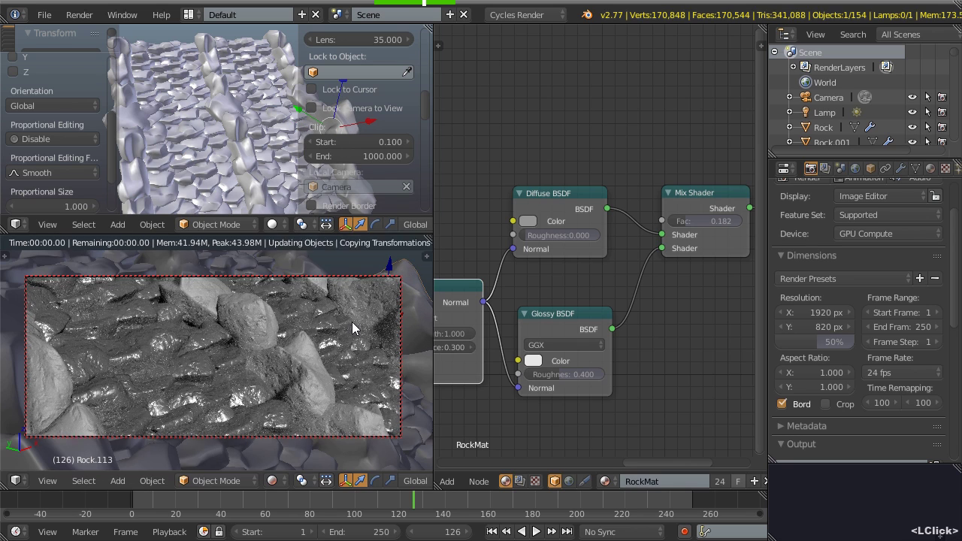
- Enlarge the neighbouring border rock, Rock.112, near the frame's upper corner
right_click(396, 321)
key("s")
left_click(409, 329)
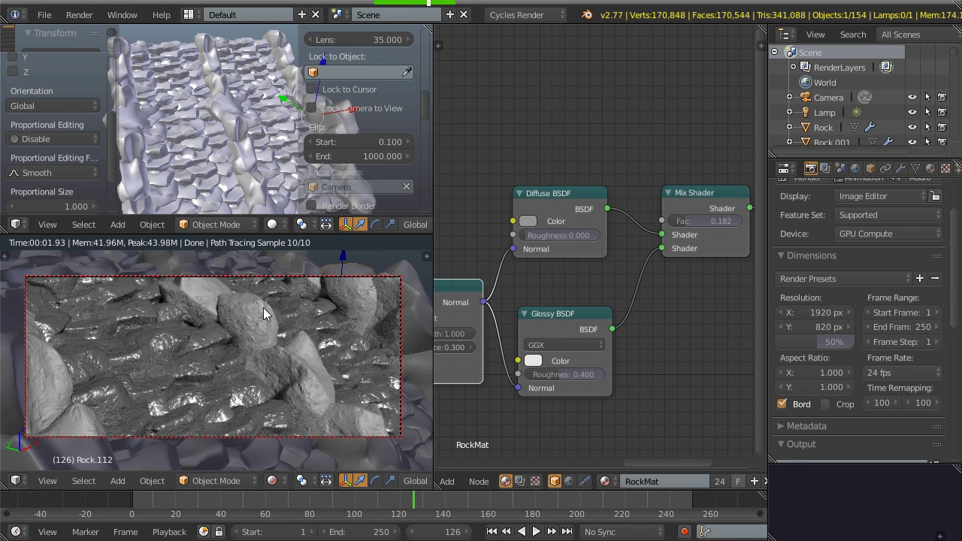
- Enlarge border rock Rock.117 at the frame's near corner and move it to fill that corner
right_click(368, 428)
key("s")
right_click(454, 456)
key("s")
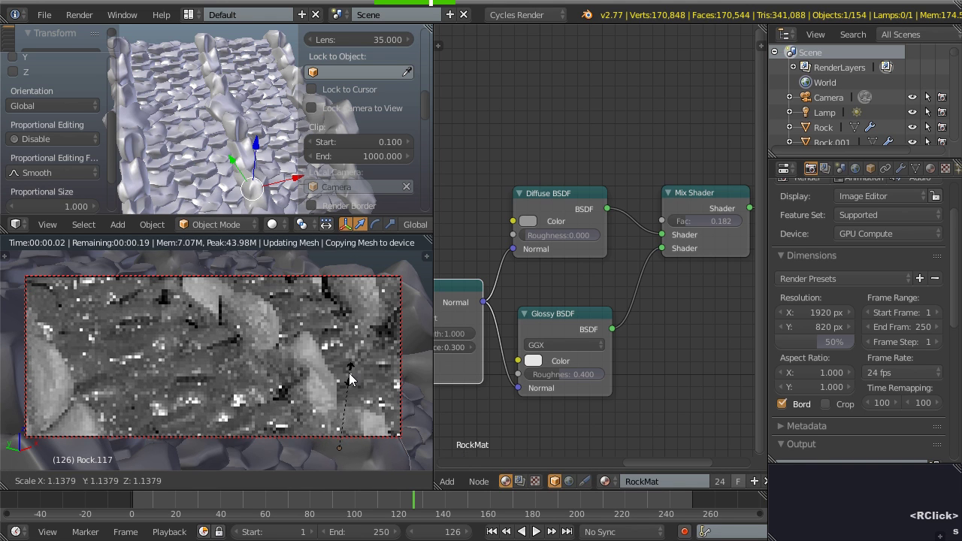
left_click(339, 380)
key("g")
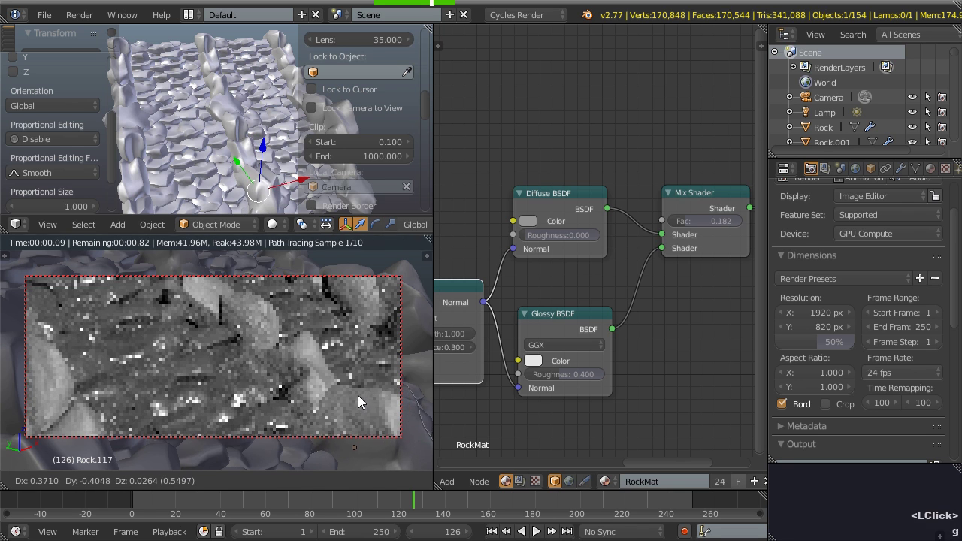
left_click(359, 395)
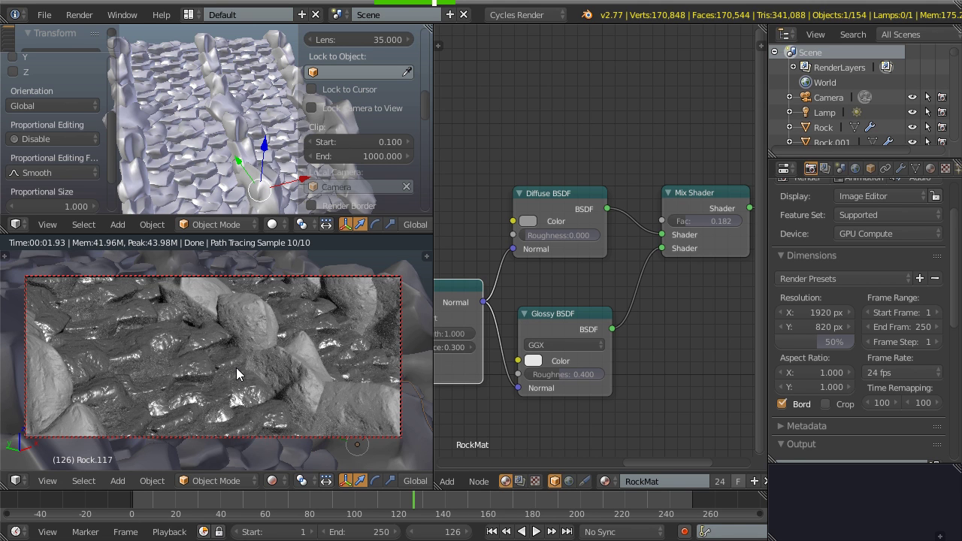
key("ctrl+z")
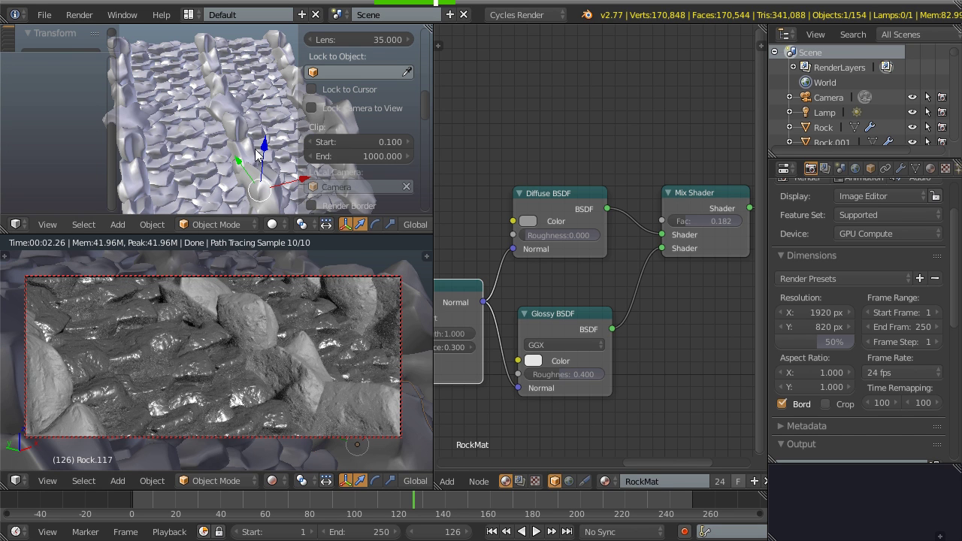
- Turn off Only Render in the maximised overview viewport, and move the lamp into the open space beside the rock bed
key("shift+space")
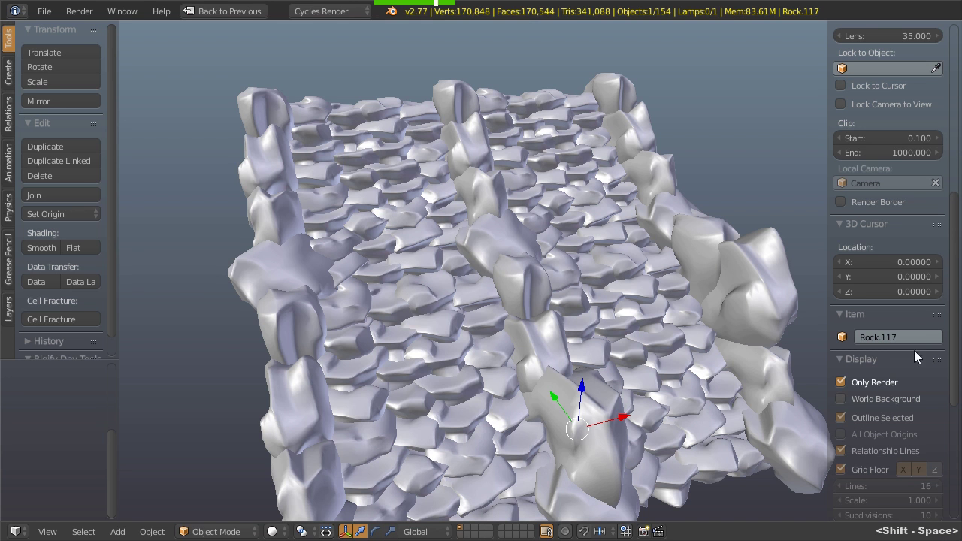
left_click(840, 382)
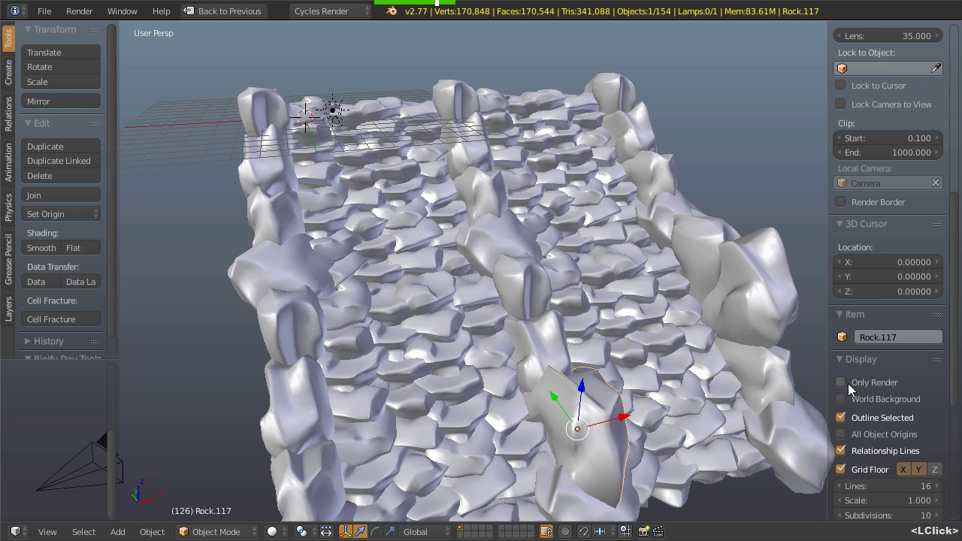
right_click(331, 111)
middle_click_drag(319, 203, 384, 244)
scroll(383, 245, "down", 2)
middle_click_drag(379, 246, 294, 251, "shift")
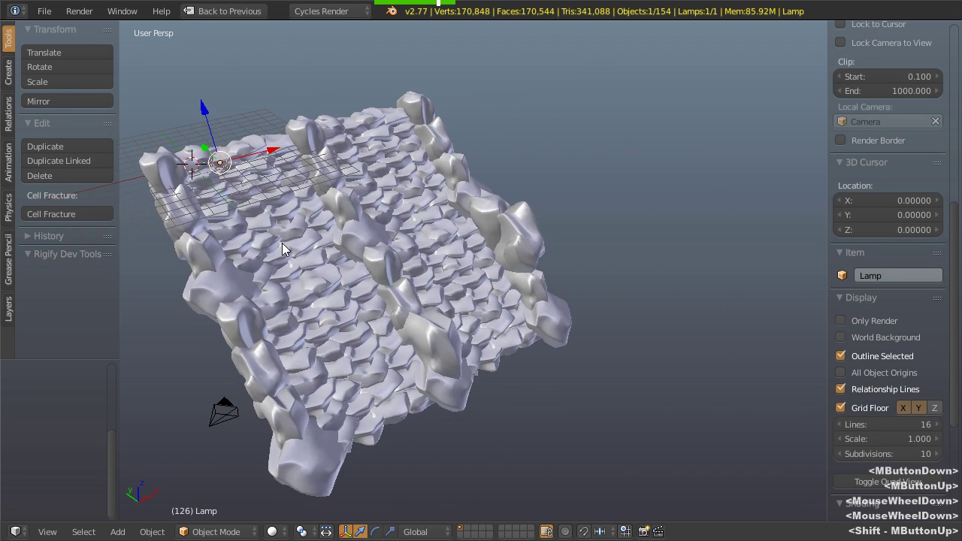
key("g")
left_click(683, 291)
key("shift+space")
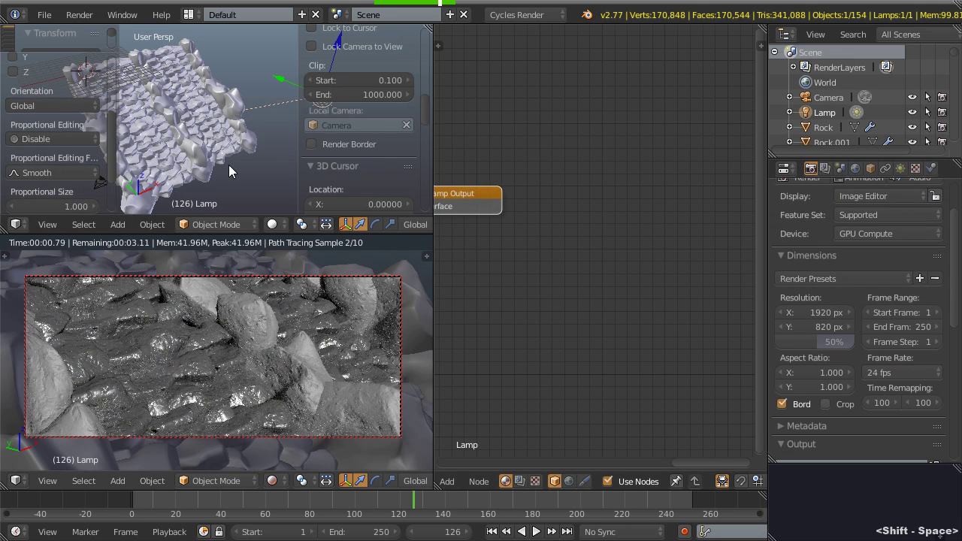
- Rotate the lamp with trackball rotation by about 24° and 45° so its light falls sideways across the rocks
key("n")
middle_click_drag(330, 126, 325, 136)
middle_click_drag(324, 137, 313, 156, "shift")
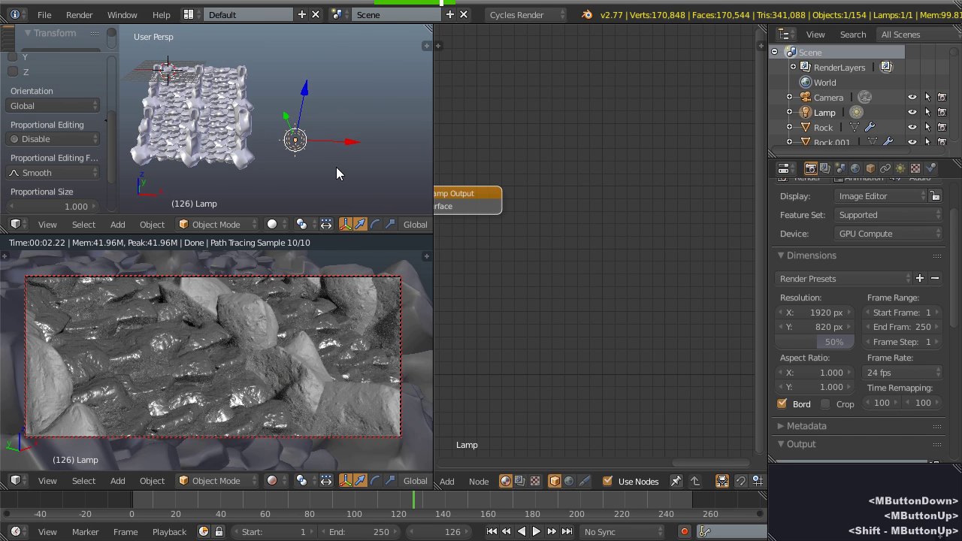
key("r")
key("r")
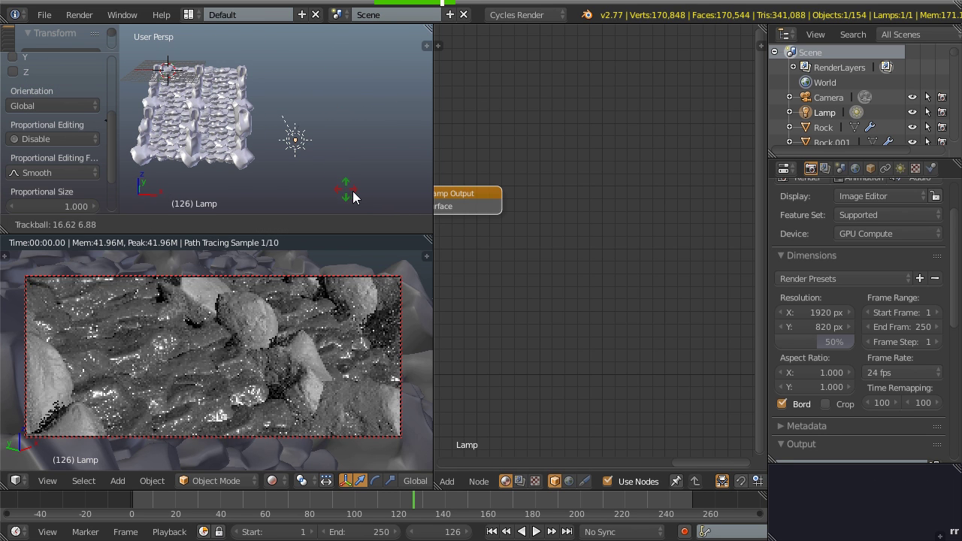
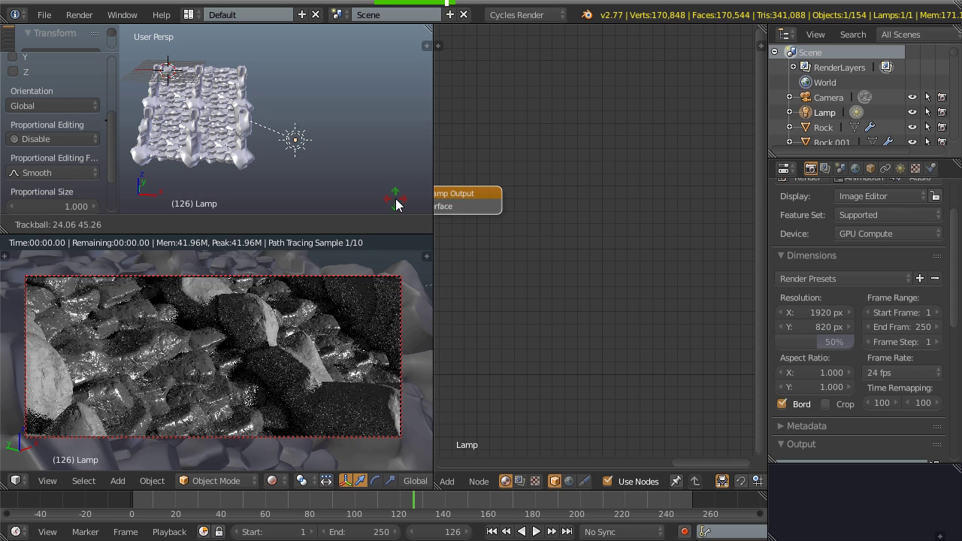
left_click(395, 201)
- Frame the rock bed and lamp in the overview, and open the lamp's data settings
mouse_move(313, 155)
middle_mouse_down("shift")
mouse_move(312, 113)
mouse_move(332, 105)
mouse_move(340, 82)
mouse_move(342, 127)
mouse_move(268, 96)
mouse_move(218, 99)
mouse_move(268, 100)
mouse_move(319, 145)
middle_mouse_up("shift")
middle_click_drag(318, 144, 338, 132, "shift")
scroll(328, 158, "up", 2)
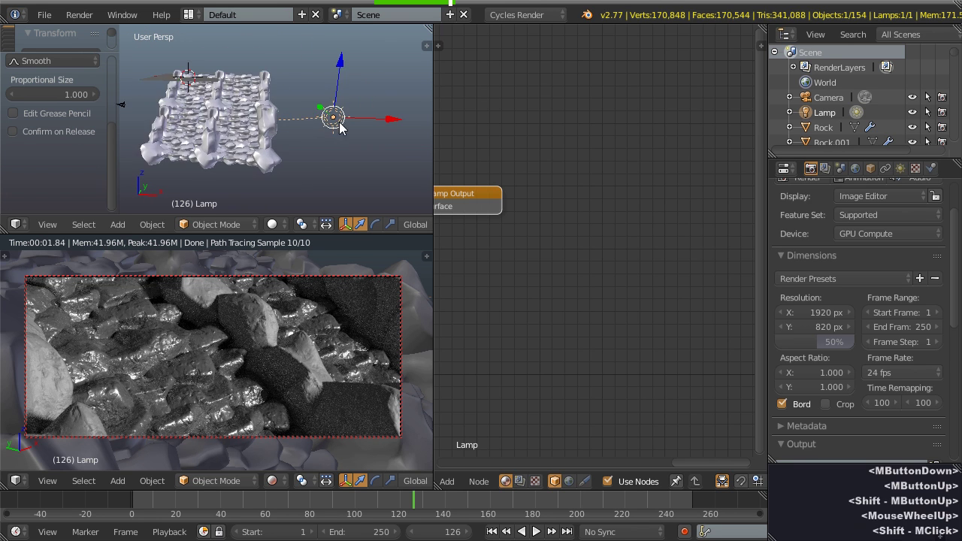
left_click(900, 168)
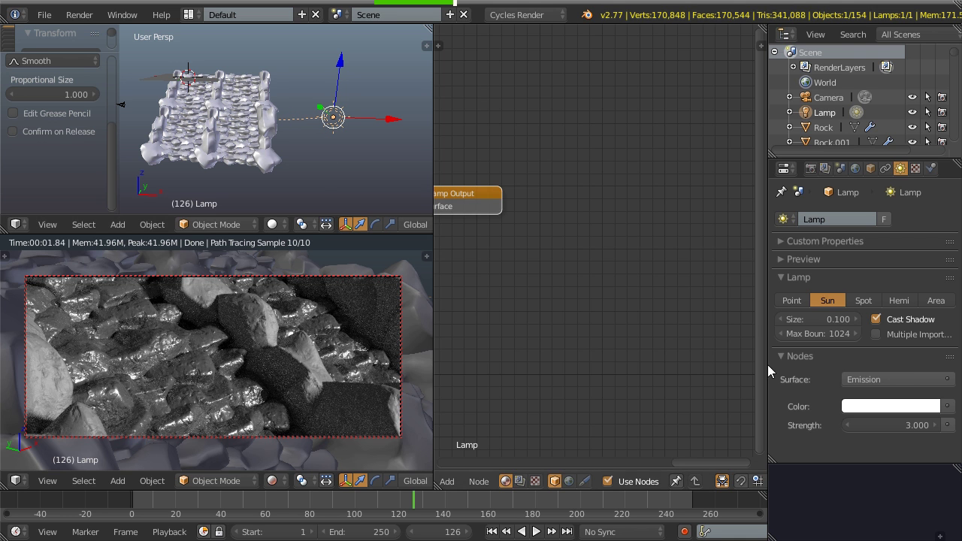
- Increase the sun lamp's size to about 0.417
left_click_drag(823, 319, 864, 320)
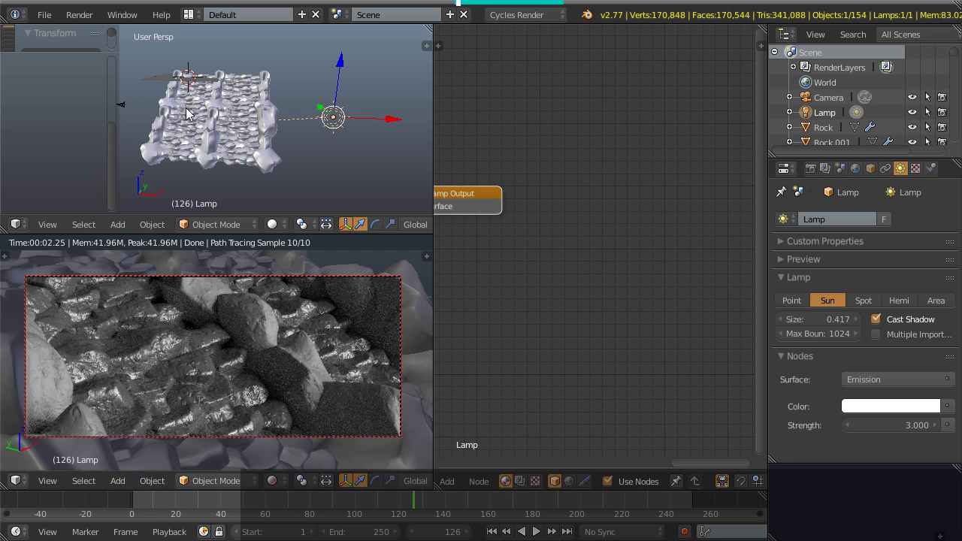
- Maximise the overview viewport and add a mesh plane to the scene
key("shift+space")
middle_click_drag(220, 146, 477, 279, "shift")
key("shift+a")
mouse_move(464, 277)
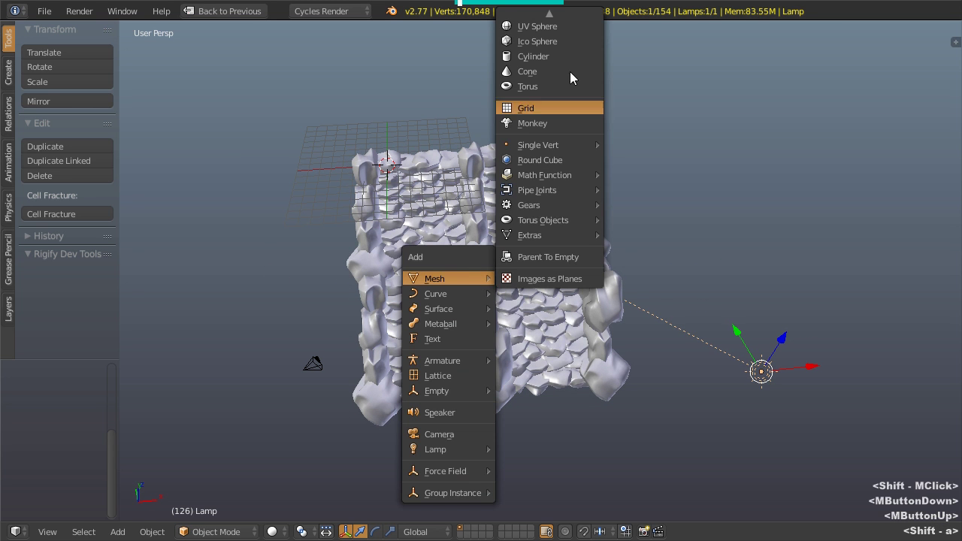
left_click(537, 20)
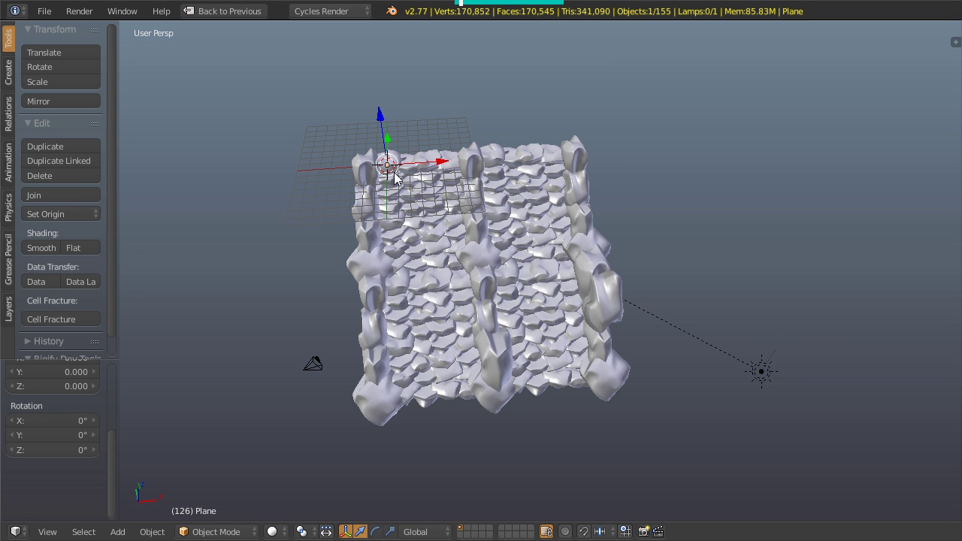
- In top view, move the plane from the origin to the middle of the rock channel nearest the camera
key("KP_7")
scroll(391, 147, "up", 2)
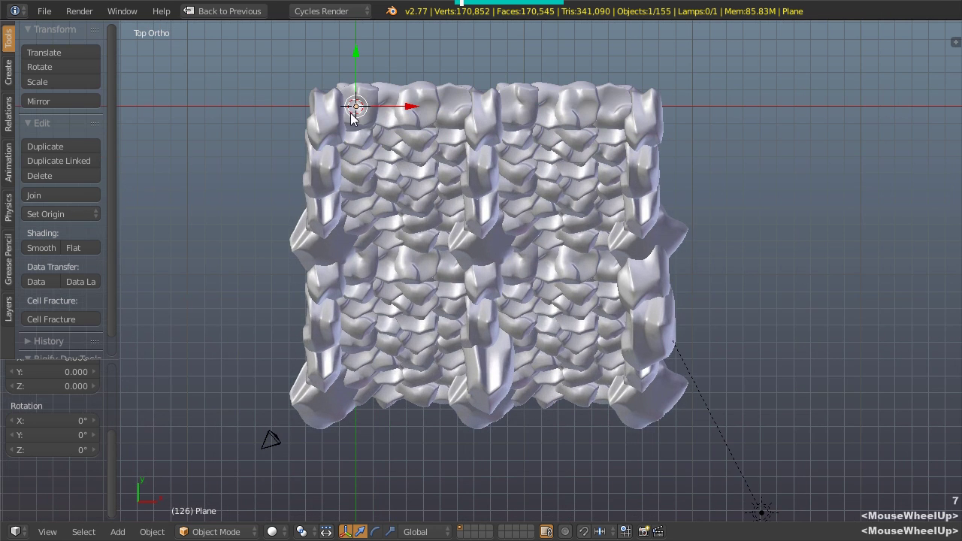
key("g")
left_click(396, 259)
scroll(406, 254, "up", 2)
middle_click_drag(421, 248, 476, 241, "shift")
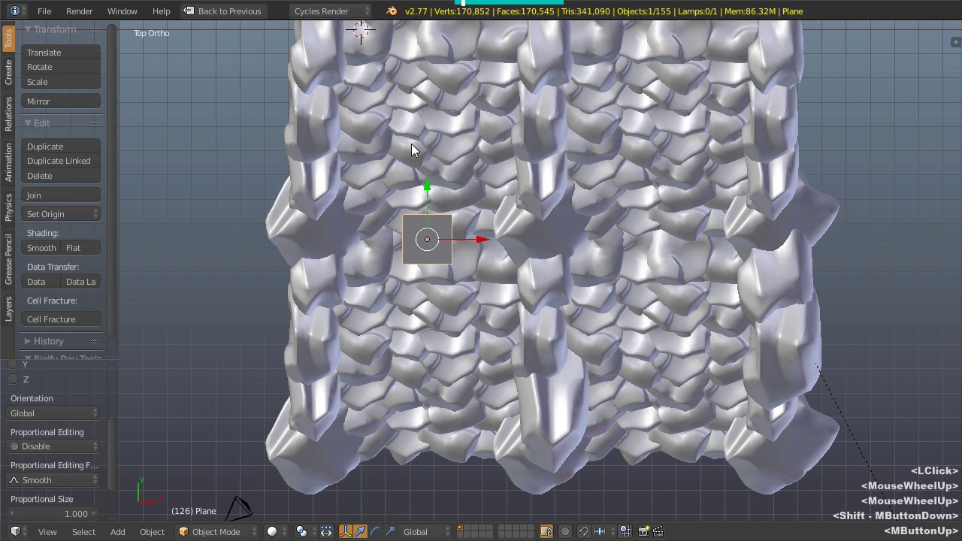
- Scale the plane up roughly 2.4 times to the channel's width and stretch it along Y to nearly the rock bed's length
key("s")
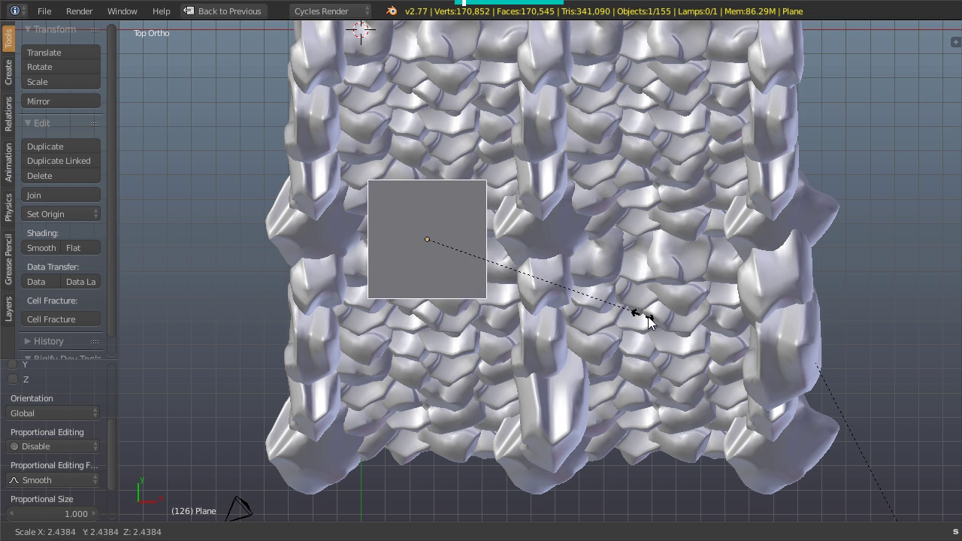
left_click(656, 321)
scroll(453, 236, "down", 3)
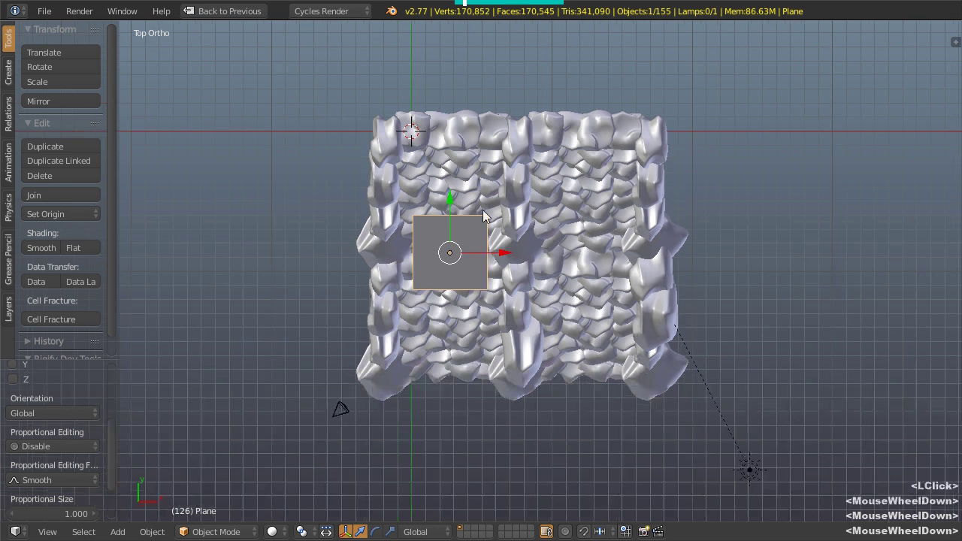
scroll(485, 241, "up", 1)
key("s")
key("y")
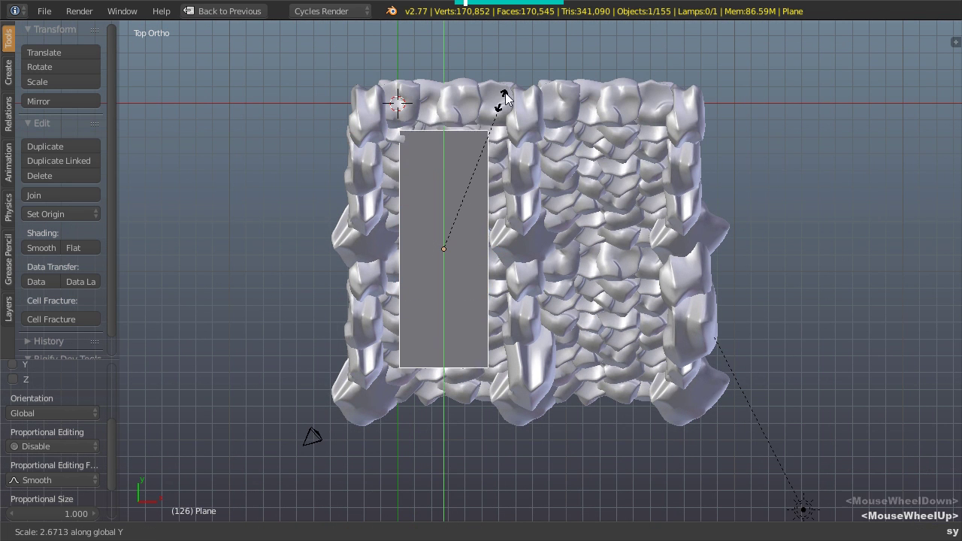
left_click(506, 76)
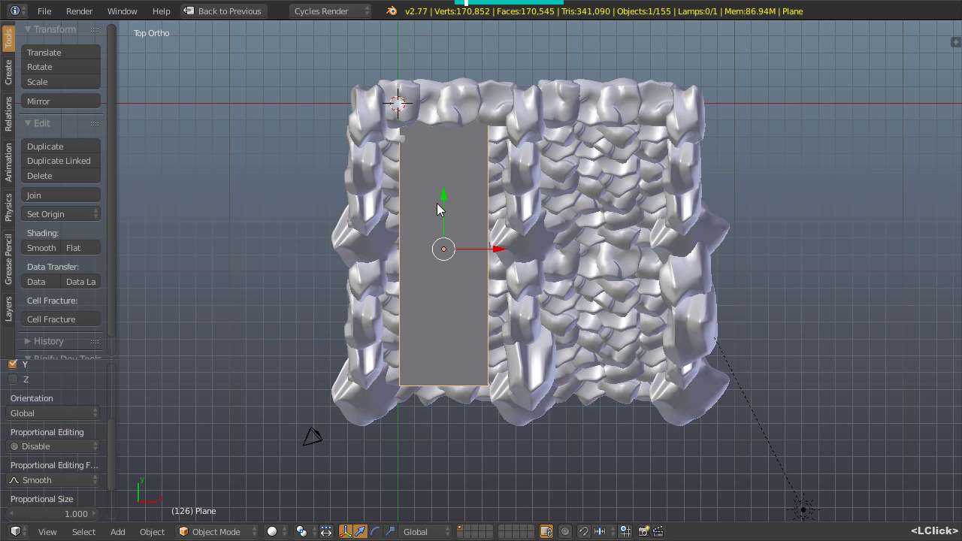
- In right side view, rotate the plane to match the descending slope and move it down just above the rocks
key("3")
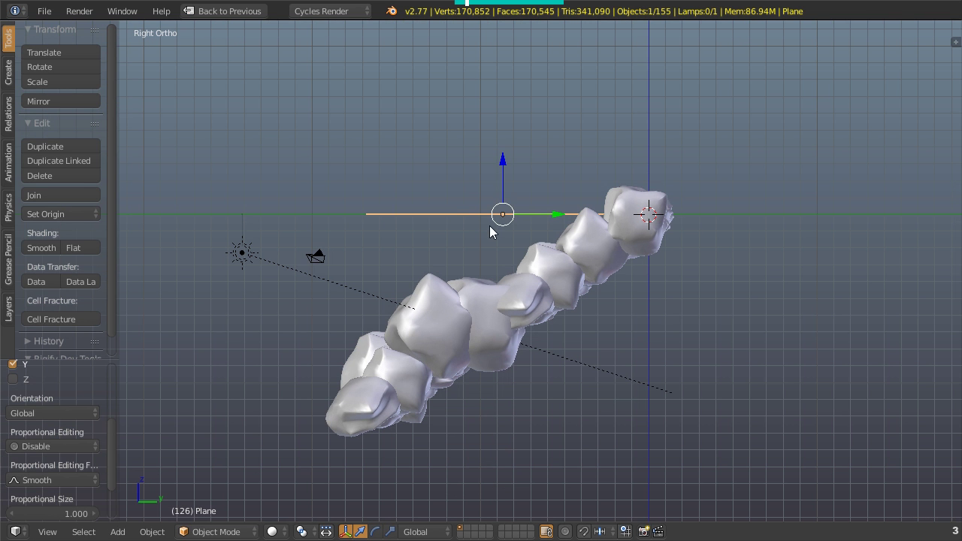
key("r")
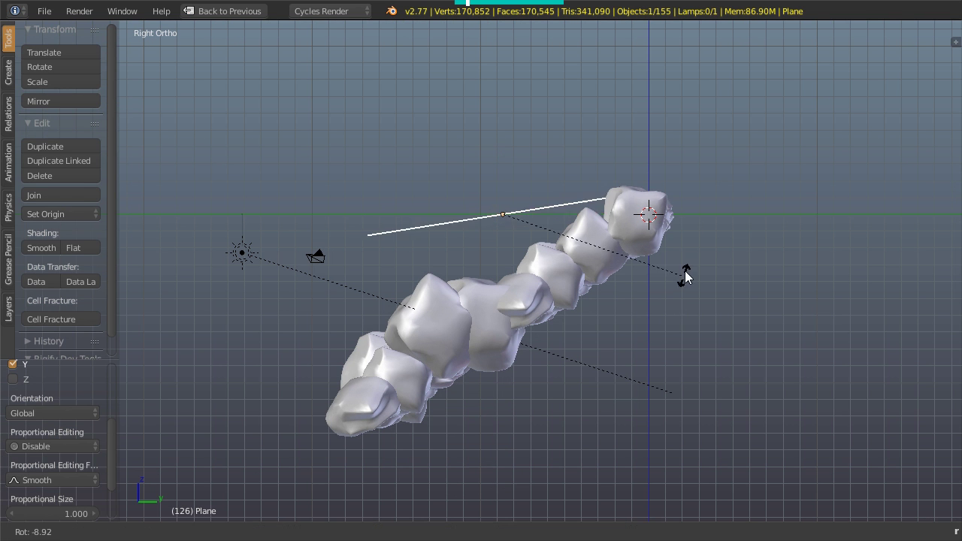
left_click(678, 208)
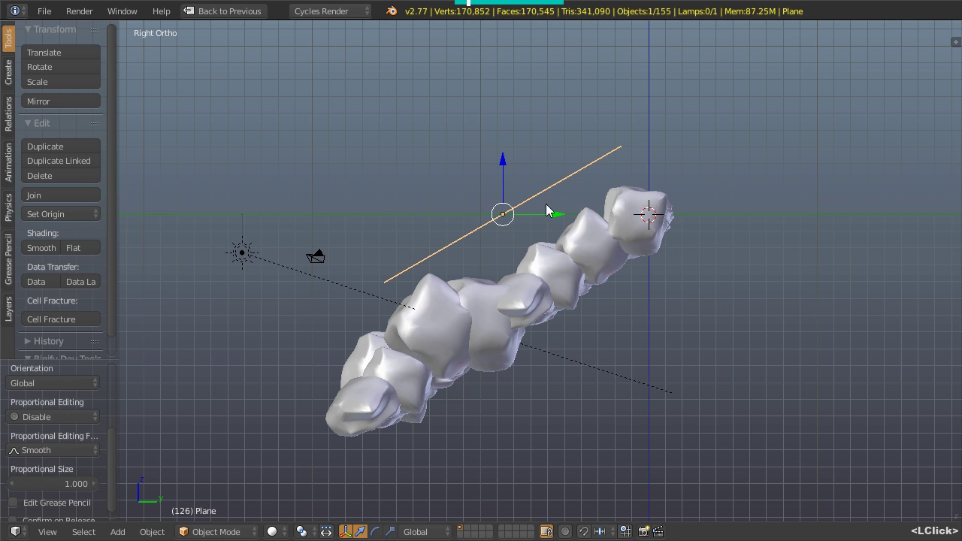
key("g")
left_click(485, 247)
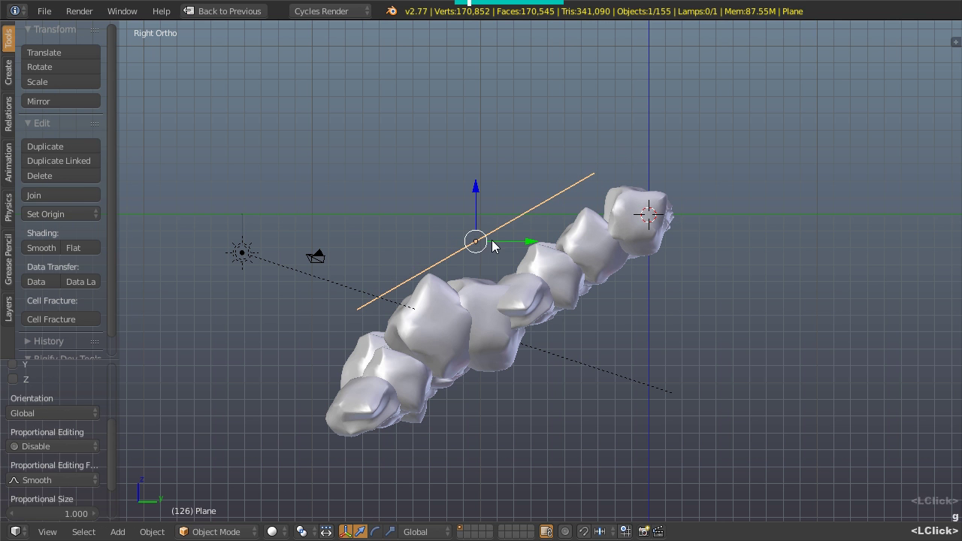
- Enter mesh editing on the plane and add two evenly spaced loop cuts across its length
middle_click_drag(469, 266, 450, 261)
scroll(481, 287, "up", 1)
scroll(420, 281, "up", 2)
key("Tab")
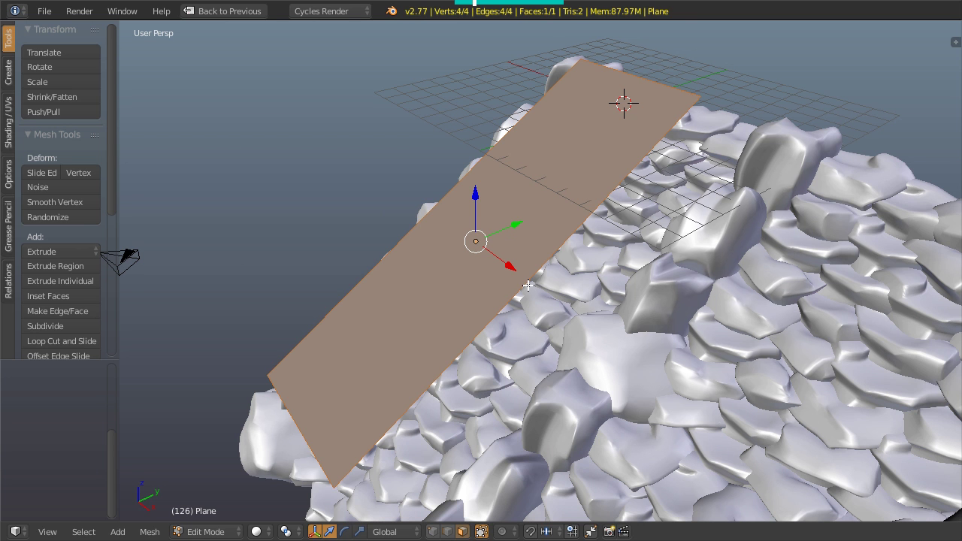
middle_click_drag(489, 298, 456, 254)
middle_click_drag(541, 260, 516, 277)
key("ctrl+r")
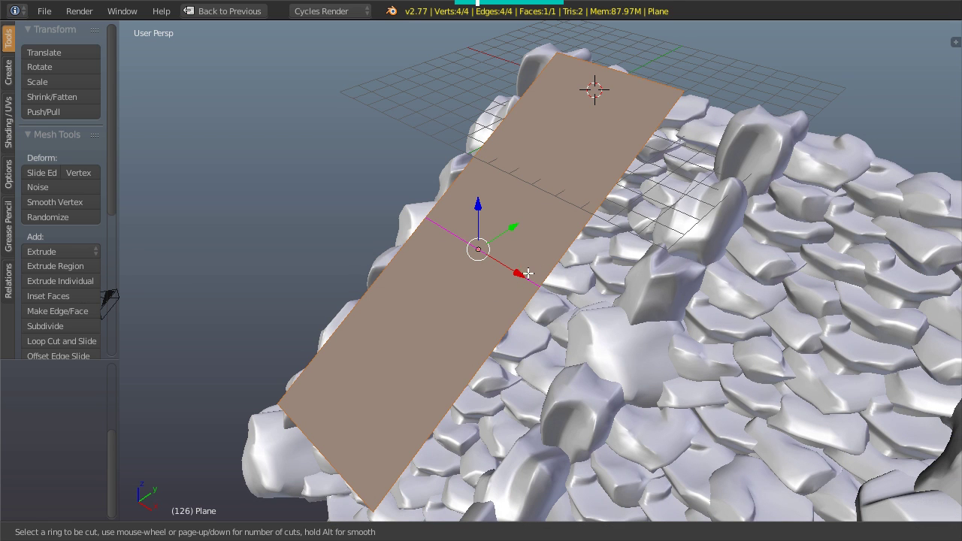
scroll(538, 278, "up", 1)
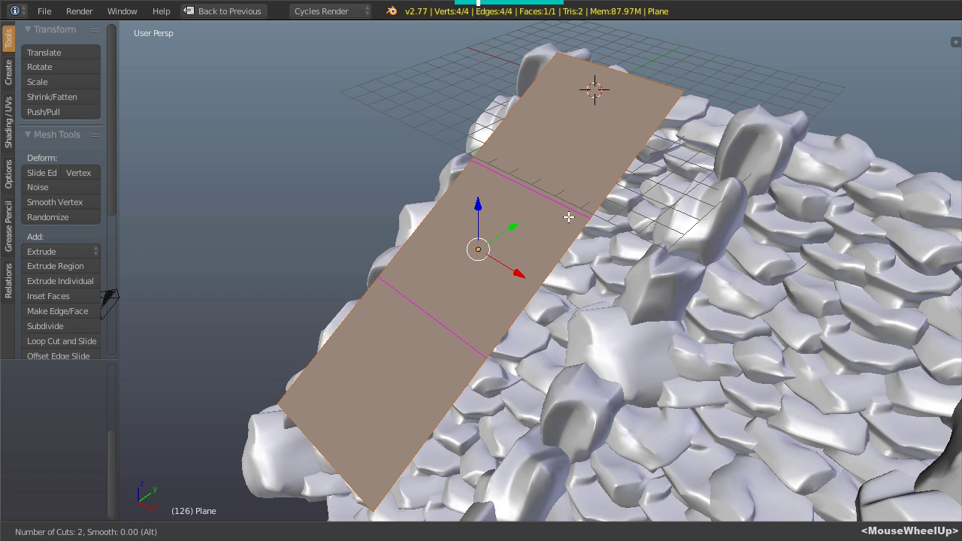
left_click(517, 284)
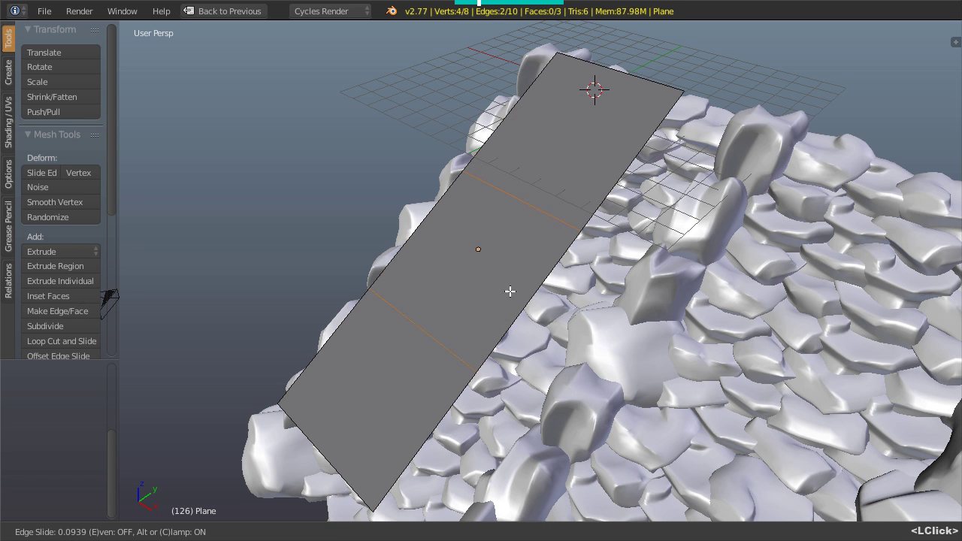
right_click(550, 235)
- Select the whole plane mesh, subdivide it with 2 cuts, and return to Object Mode
middle_click_drag(443, 295, 491, 292)
scroll(466, 287, "down", 2)
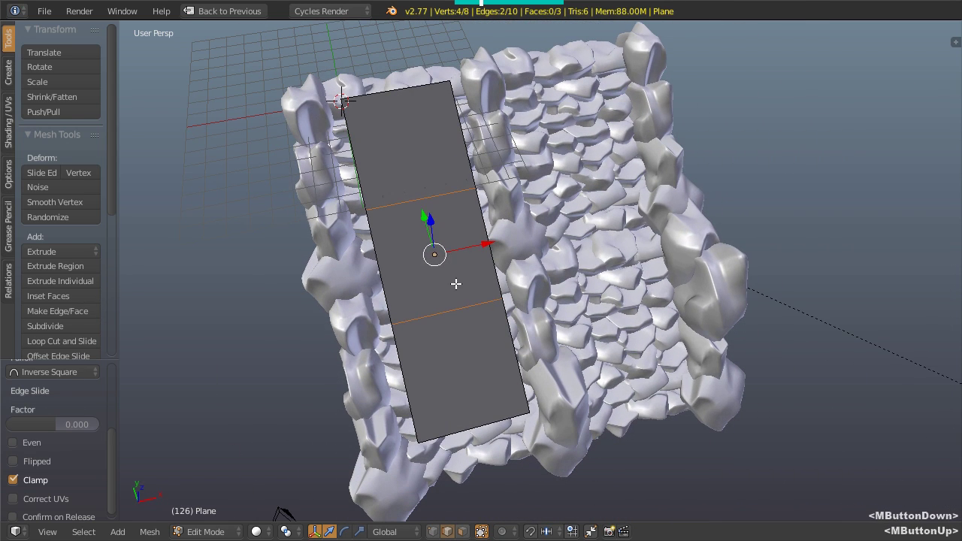
key("a")
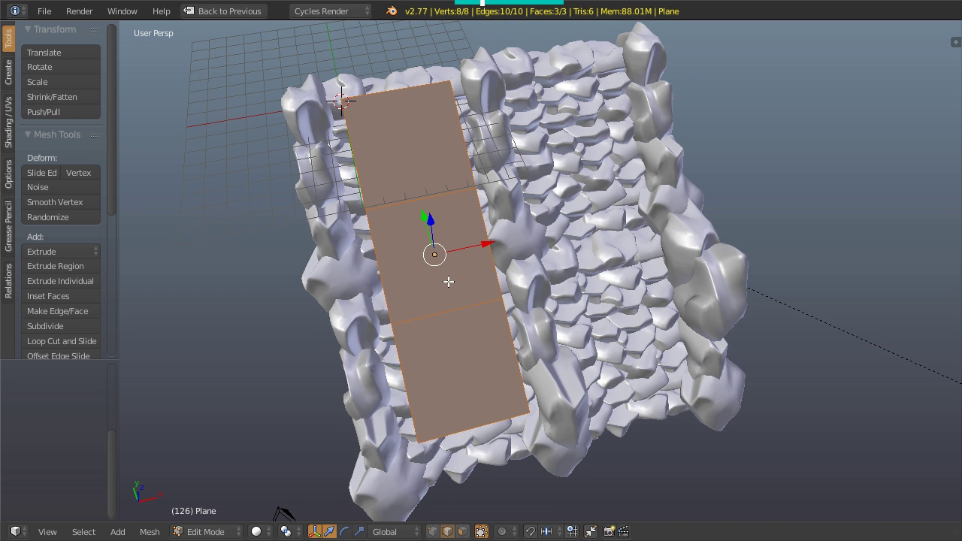
middle_click_drag(449, 278, 438, 267)
key("w")
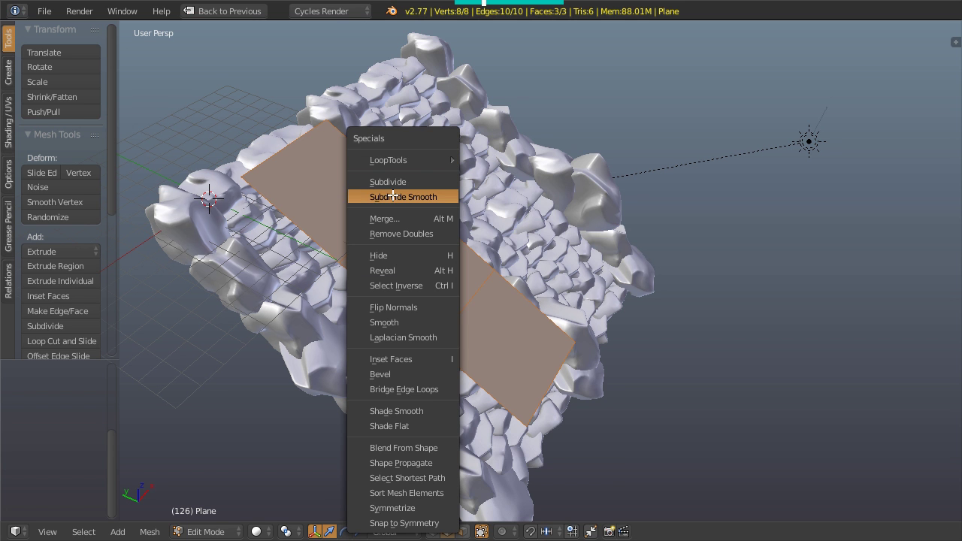
left_click(418, 185)
middle_click_drag(418, 186, 323, 288)
scroll(63, 413, "up", 5)
double_click(93, 405)
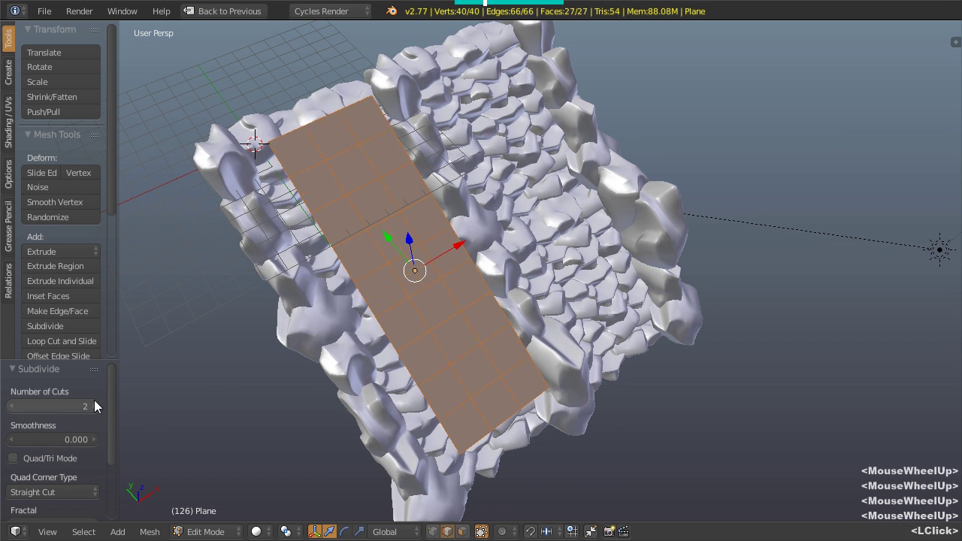
middle_click_drag(396, 215, 454, 211)
key("Tab")
- Restore the multi-view layout and switch the camera viewport from rendered to wireframe shading
mouse_move(453, 212)
middle_mouse_down()
mouse_move(458, 205)
mouse_move(467, 216)
middle_mouse_up()
scroll(450, 209, "up", 1)
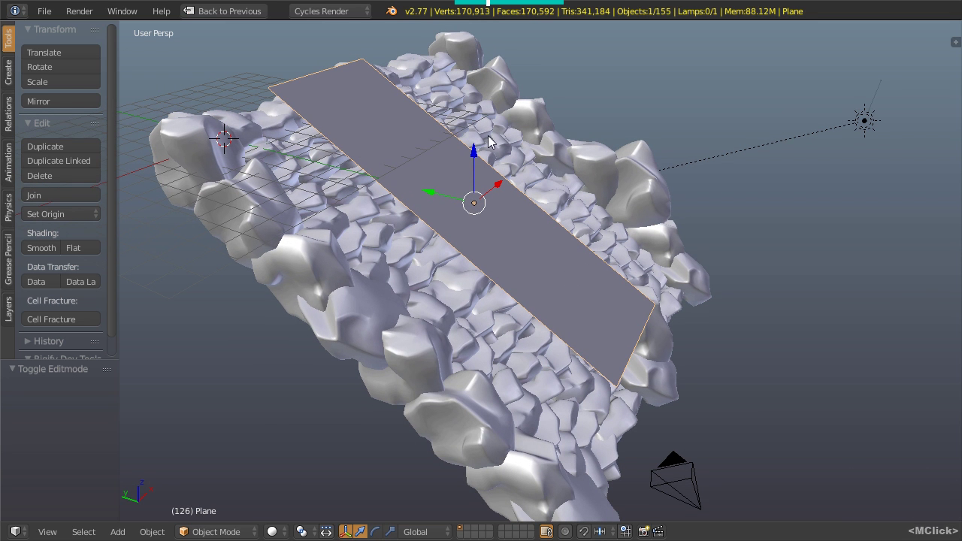
mouse_move(524, 228)
middle_mouse_down()
mouse_move(481, 262)
mouse_move(501, 250)
mouse_move(511, 221)
middle_mouse_up()
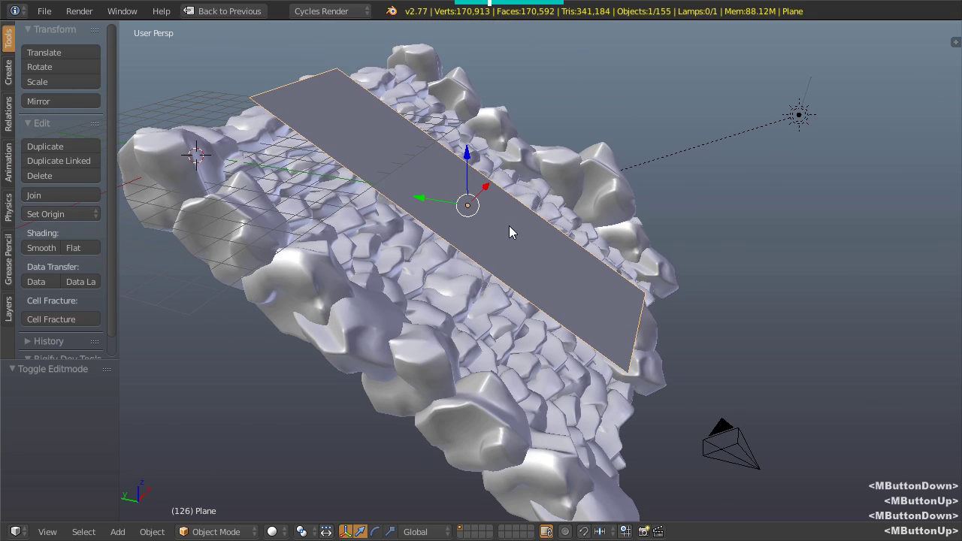
key("shift+space")
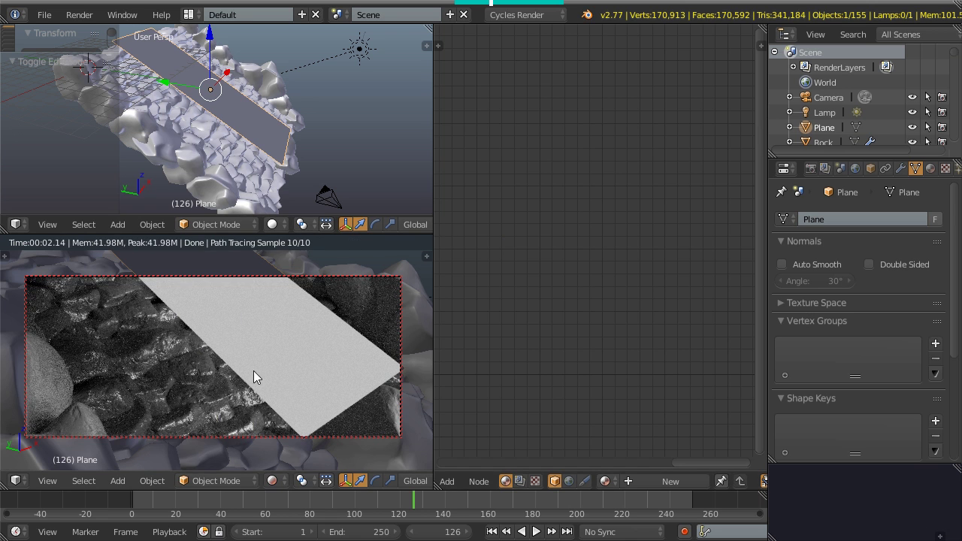
key("z")
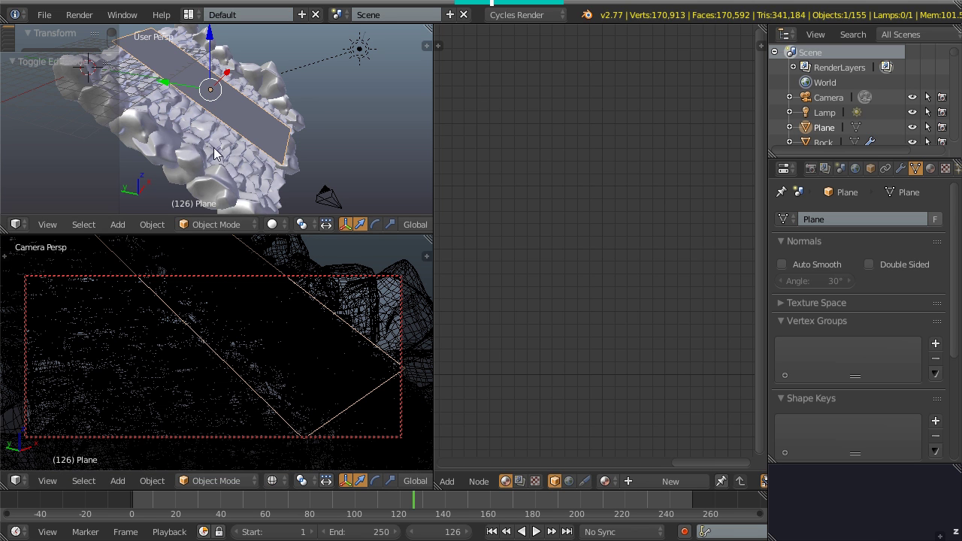
middle_click_drag(214, 111, 241, 112)
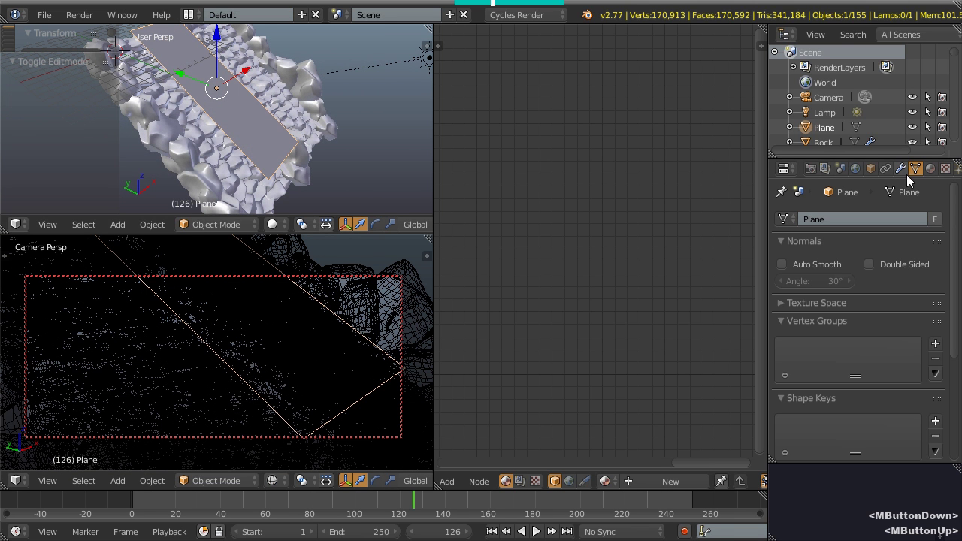
- Add a Subdivision Surface modifier to the plane and set its View subdivisions to 4
left_click(900, 168)
left_click(854, 221)
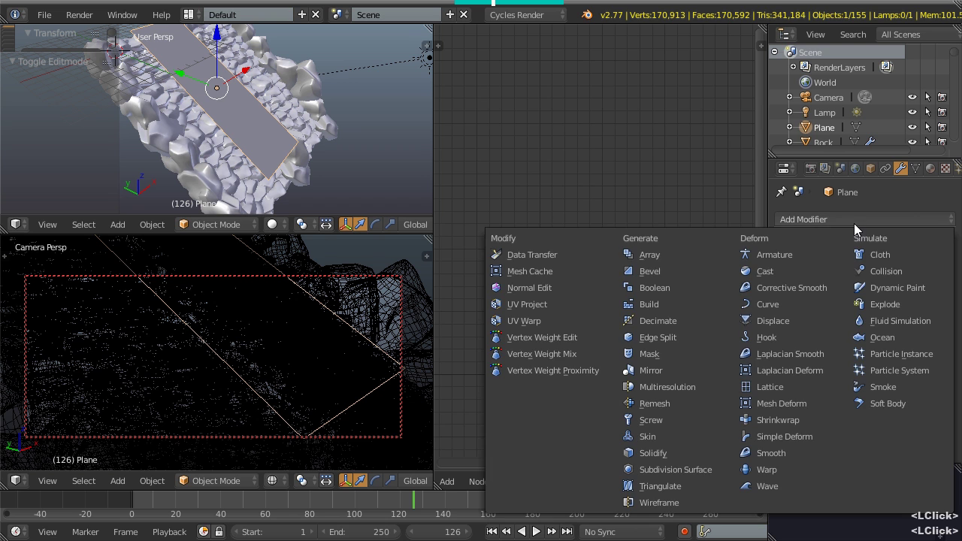
left_click(665, 470)
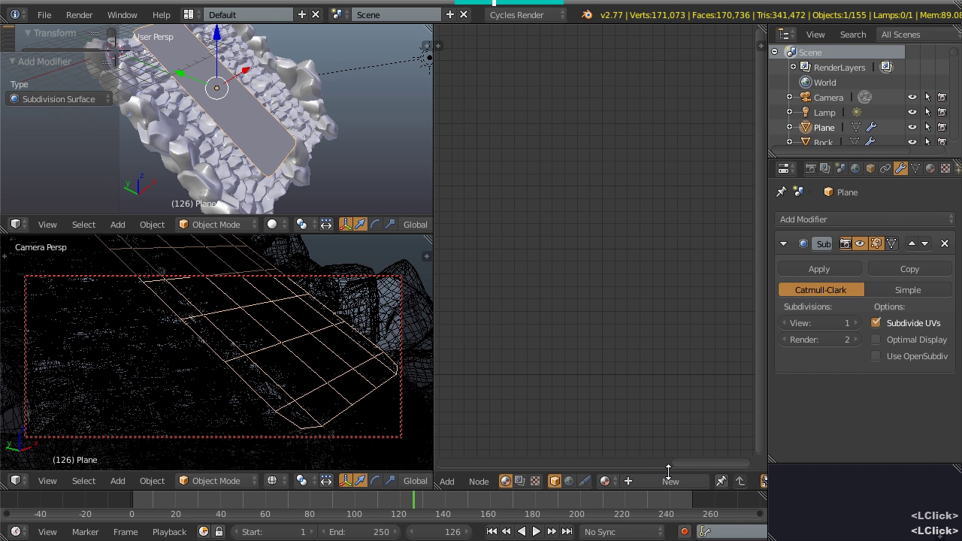
left_click(855, 323)
double_click(855, 323)
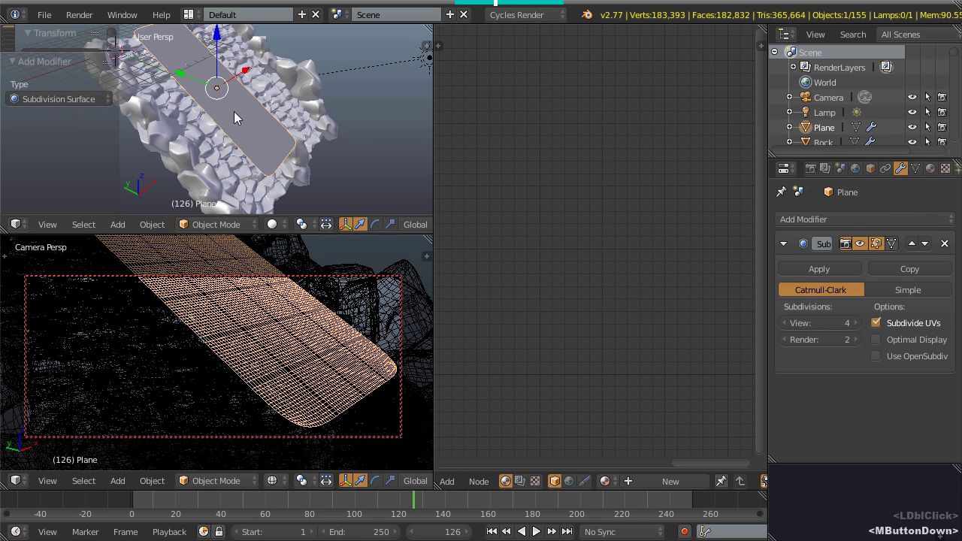
middle_click_drag(235, 114, 244, 90)
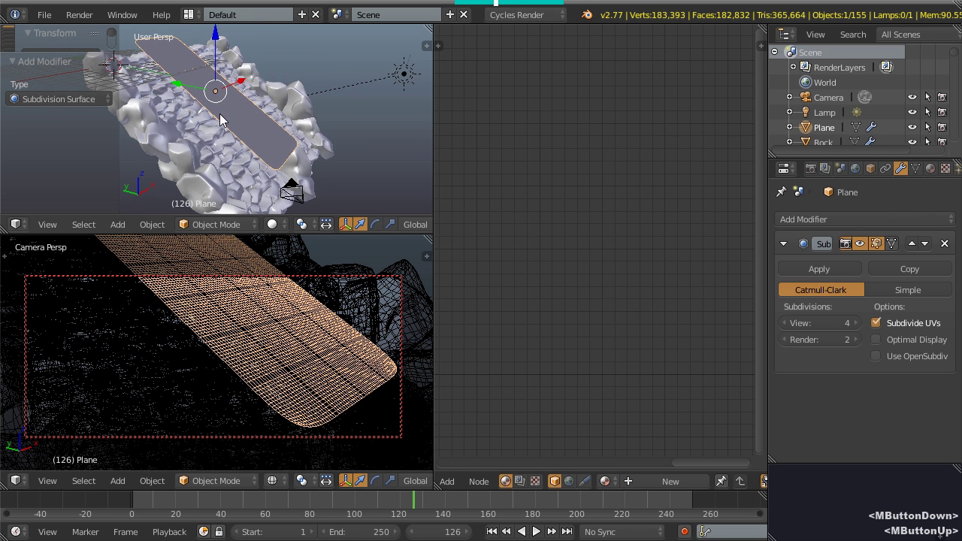
- Add a Shrinkwrap modifier to the plane below its Subdivision Surface modifier
left_click(813, 217)
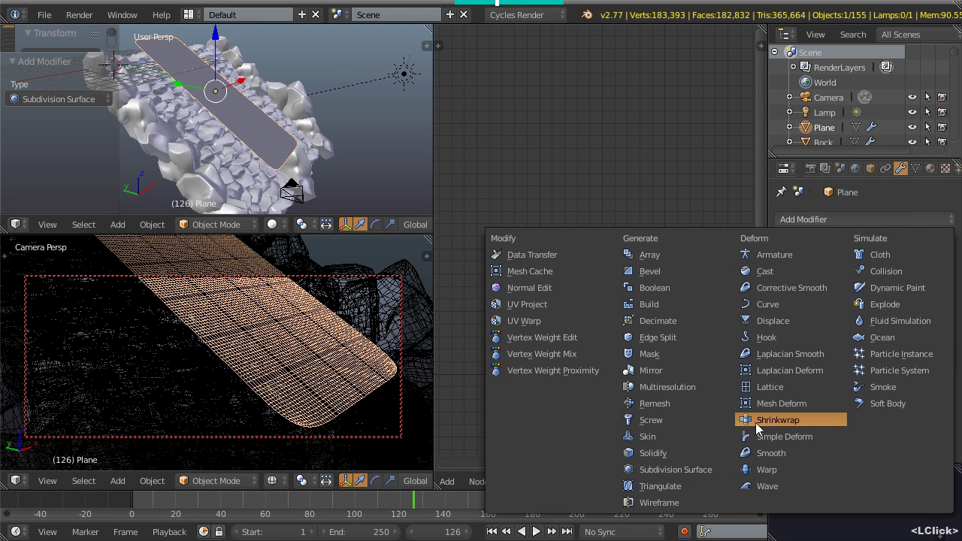
left_click(801, 418)
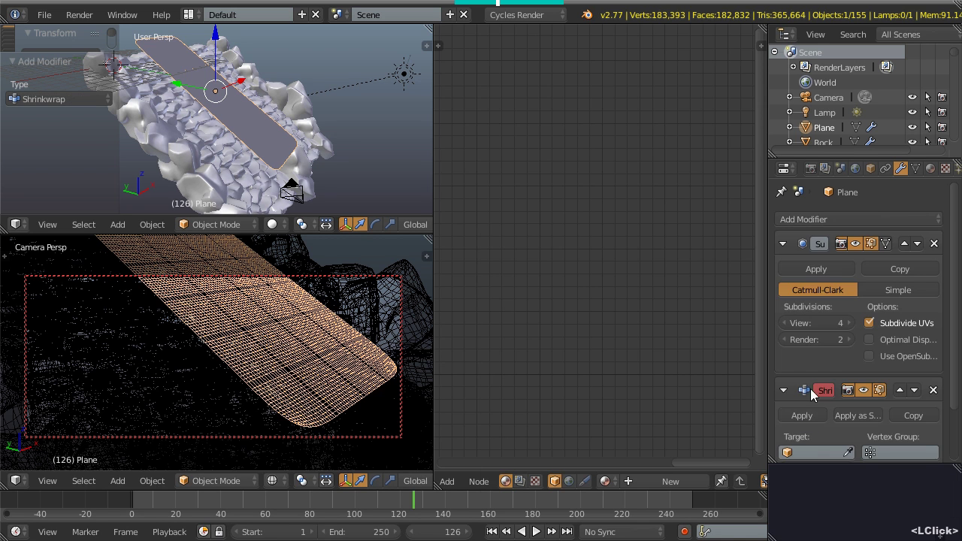
scroll(829, 410, "down", 5)
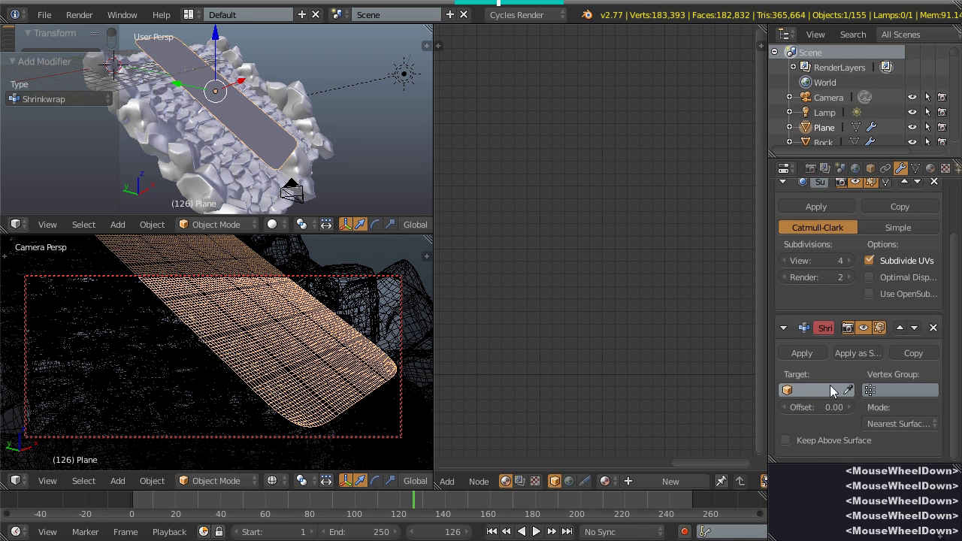
- Select the plane lying over the rocks and hide it
middle_click_drag(247, 114, 256, 81)
key("a")
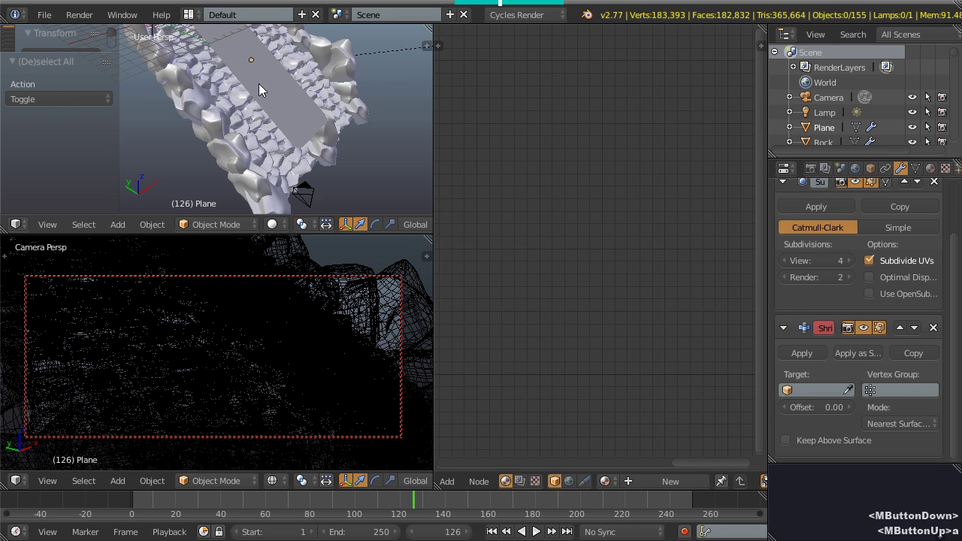
right_click(271, 85)
middle_click_drag(270, 85, 288, 121, "shift")
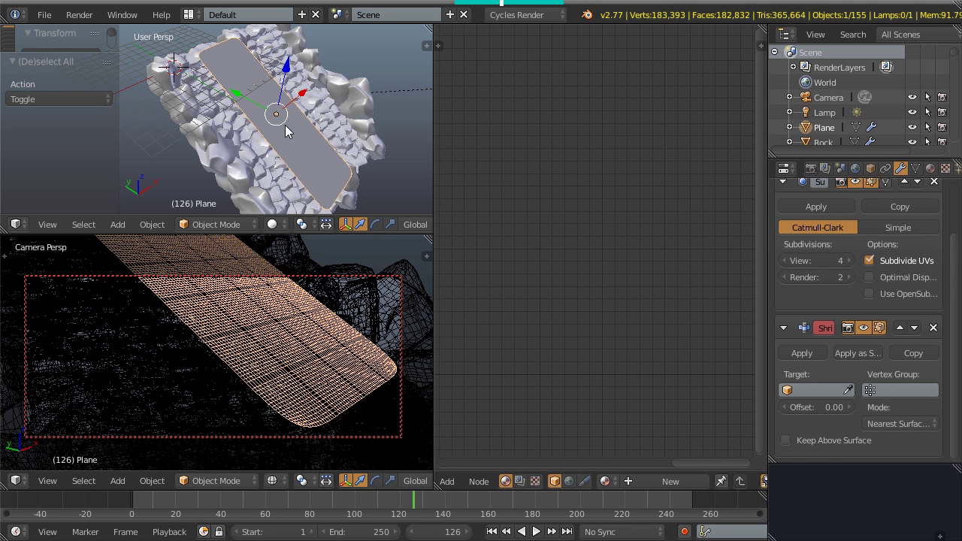
key("h")
- In a maximized top view, box-select the column of small rocks between the first two rows of boulders
middle_click_drag(240, 135, 197, 116)
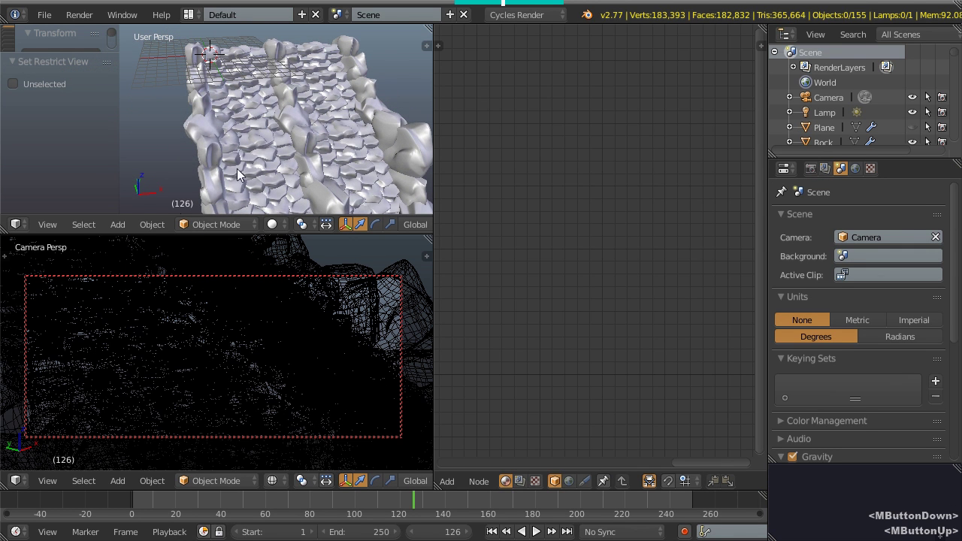
middle_click_drag(254, 164, 251, 81, "shift")
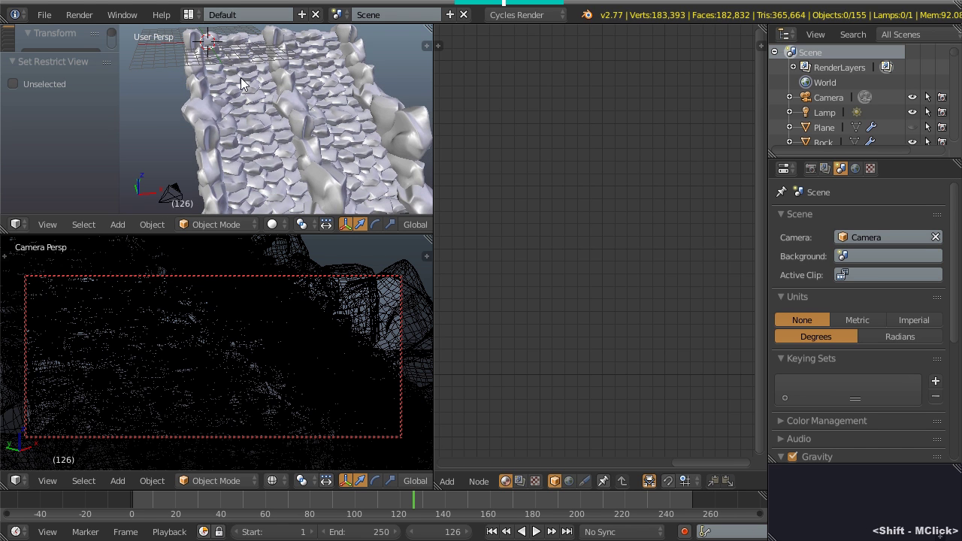
right_click(263, 112)
right_click(255, 94)
right_click(254, 89)
right_click(266, 165)
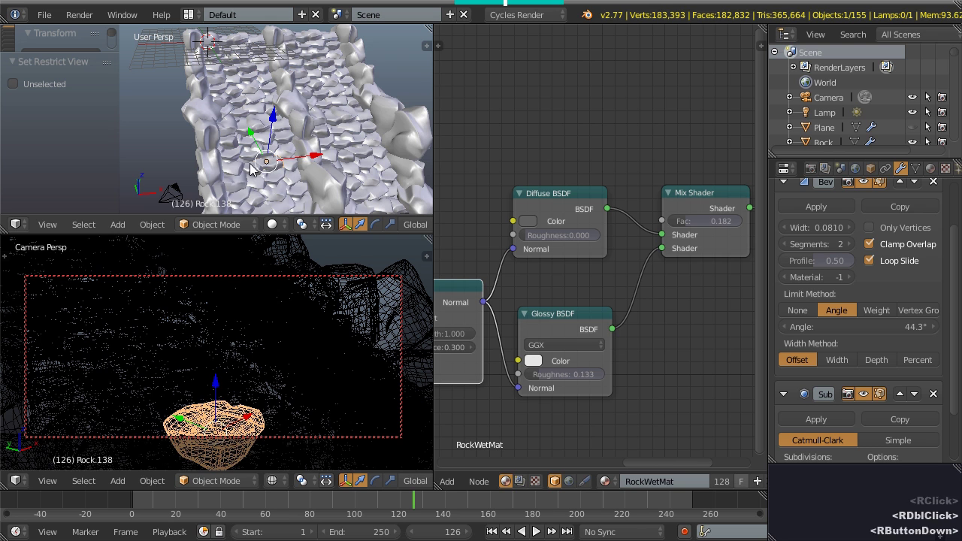
right_click(251, 168)
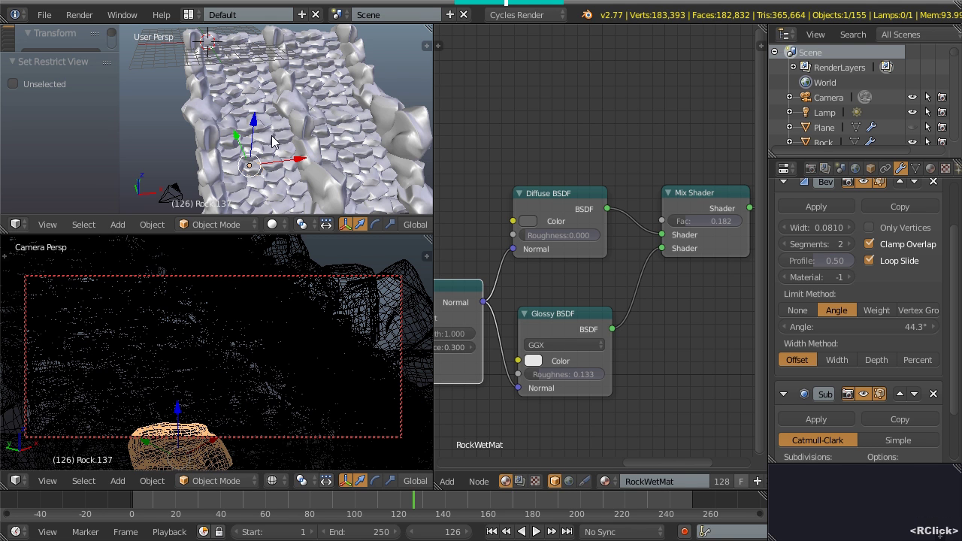
key("shift+space")
middle_click_drag(526, 242, 441, 201)
key("KP_7")
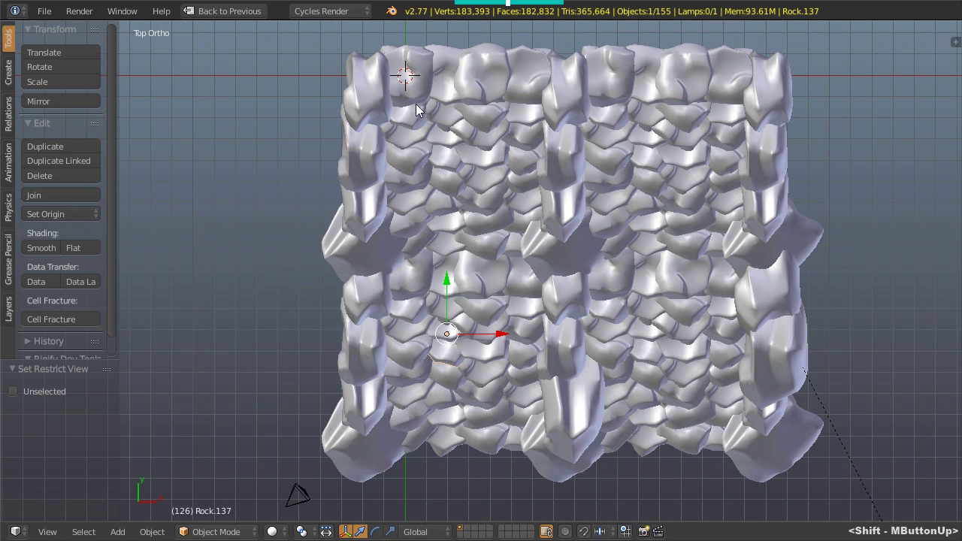
key("b")
left_click_drag(421, 30, 511, 491)
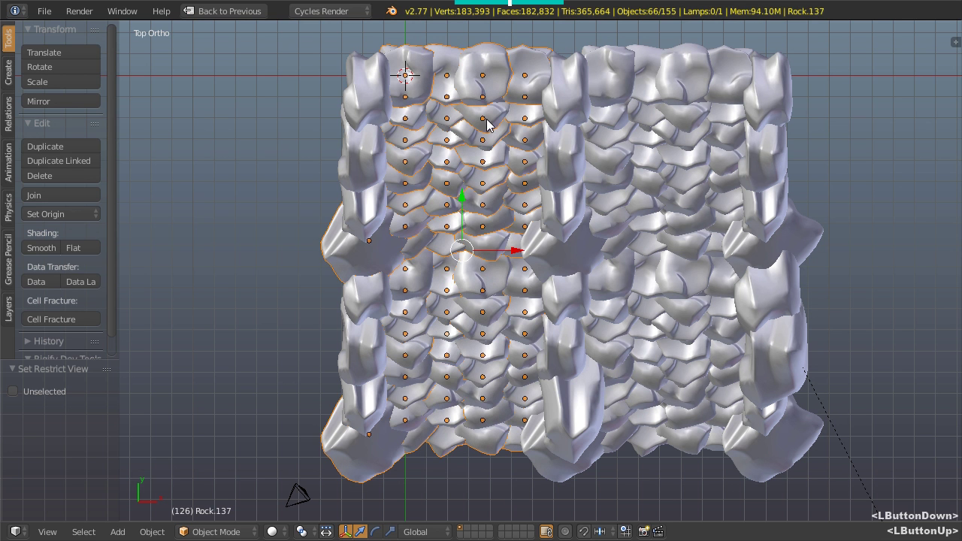
- Remove the two large edge boulders from the rock selection, using wireframe display
key("z")
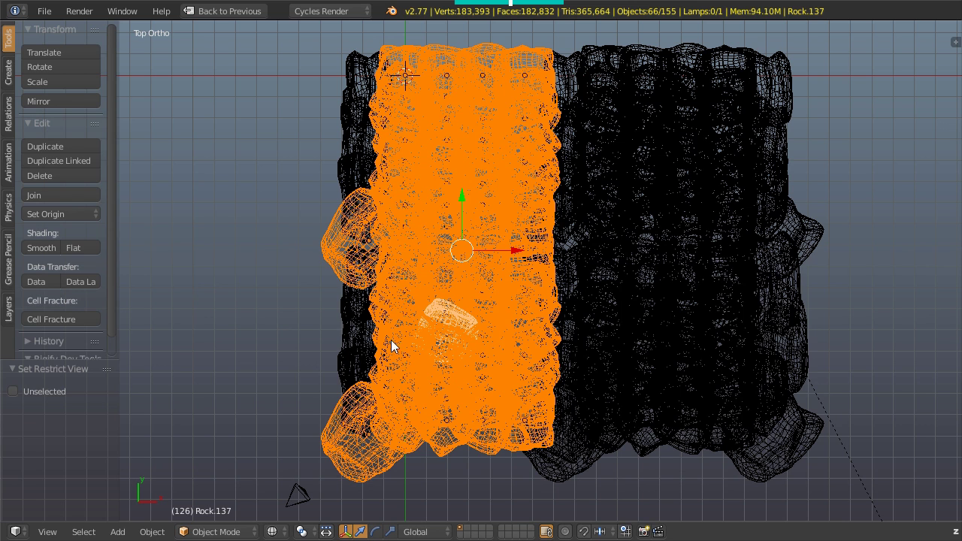
key("b")
middle_click_drag(281, 136, 335, 477)
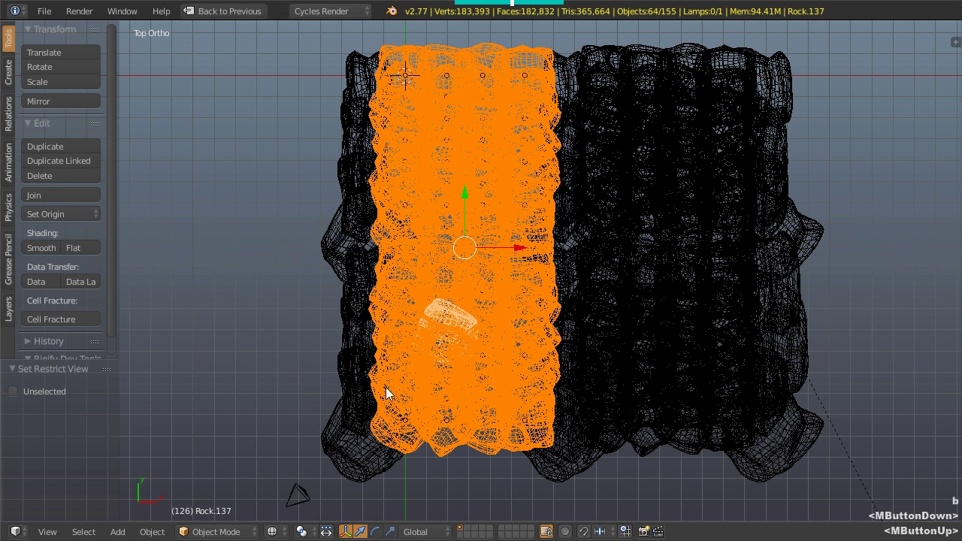
- Join the selected stream-bed rocks into one object in solid display, then test-move it and cancel the move
middle_click_drag(454, 344, 441, 280)
scroll(441, 279, "up", 1)
scroll(441, 279, "up", 1)
mouse_move(489, 242)
middle_mouse_down()
mouse_move(473, 312)
mouse_move(492, 240)
middle_mouse_up()
key("z")
scroll(498, 224, "down", 2)
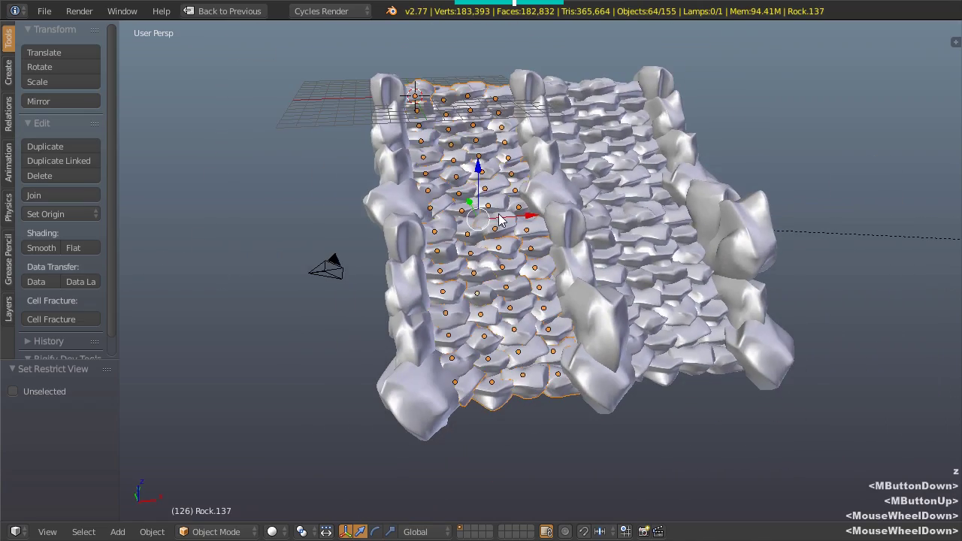
key("ctrl")
key("ctrl+j")
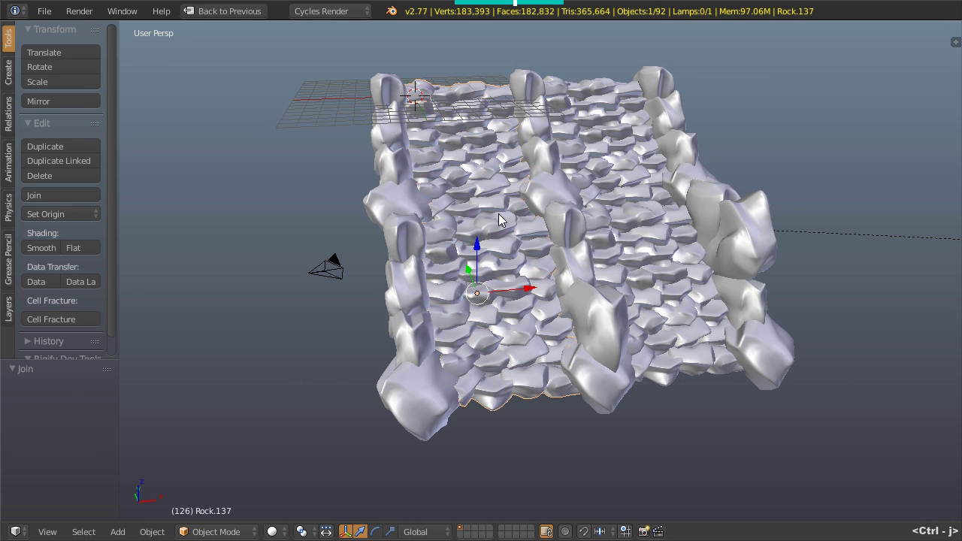
key("g")
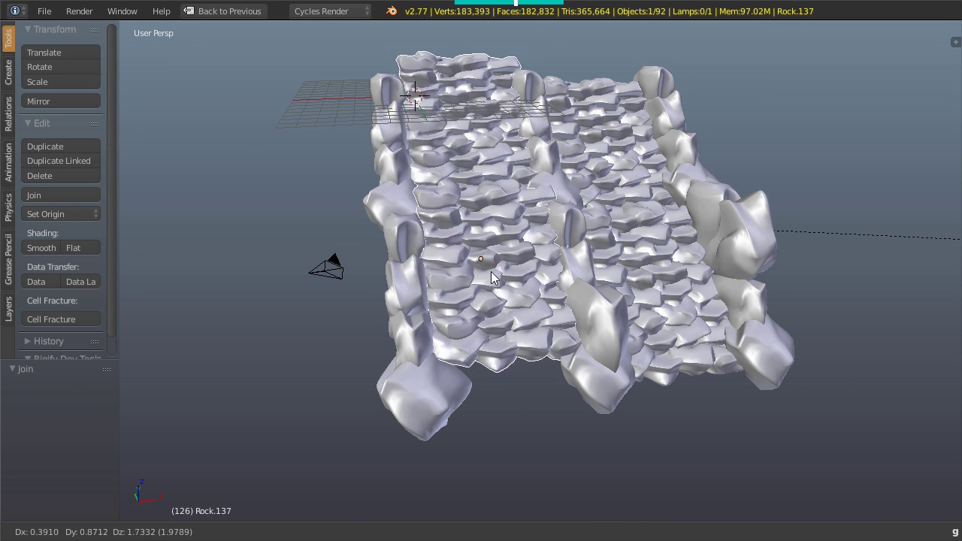
right_click(485, 264)
- Restore the multi-editor layout and rename the joined rock object RockStream
key("shift+space")
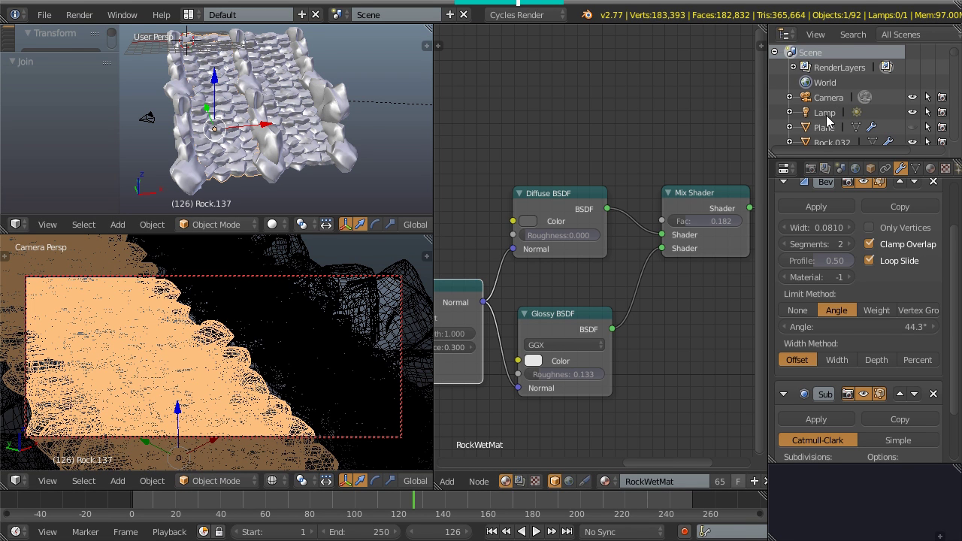
scroll(827, 121, "down", 10)
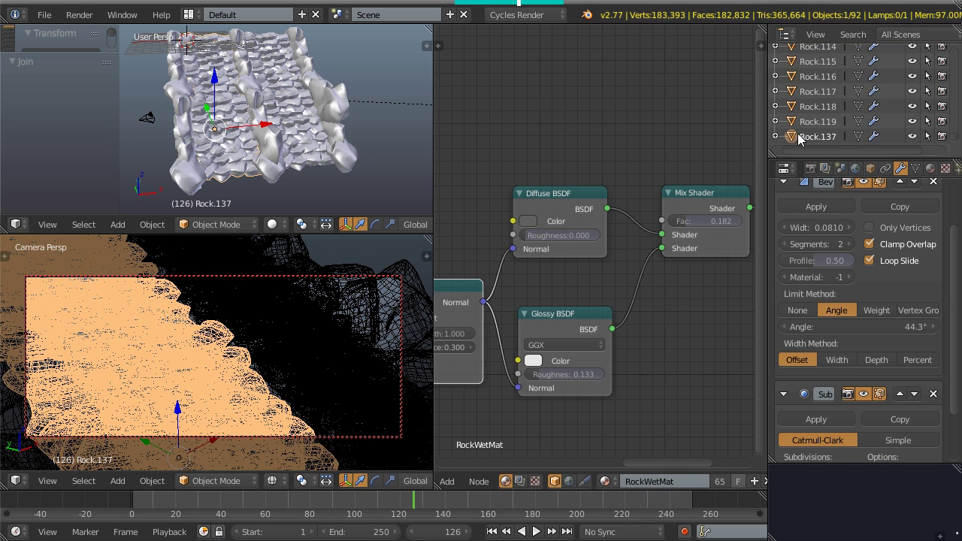
double_click(806, 138)
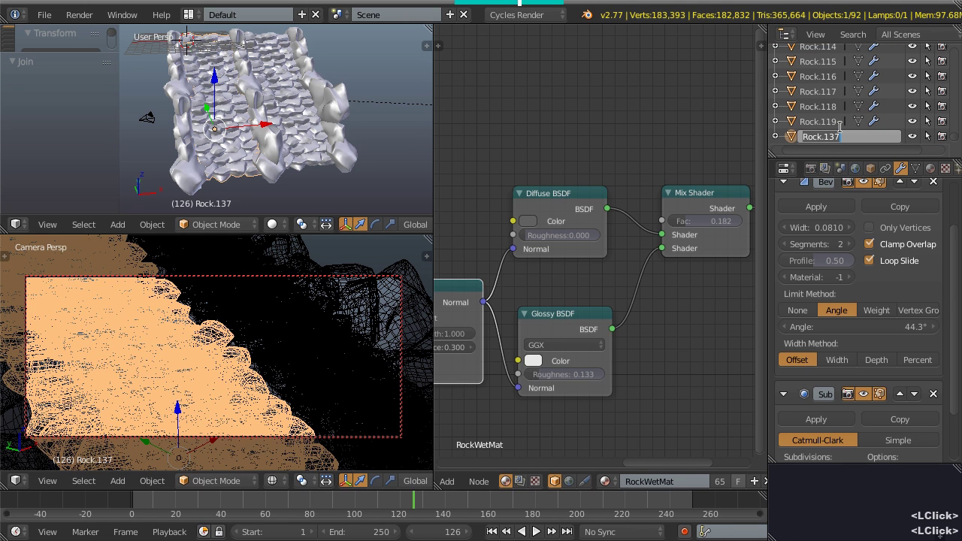
type("RockStream")
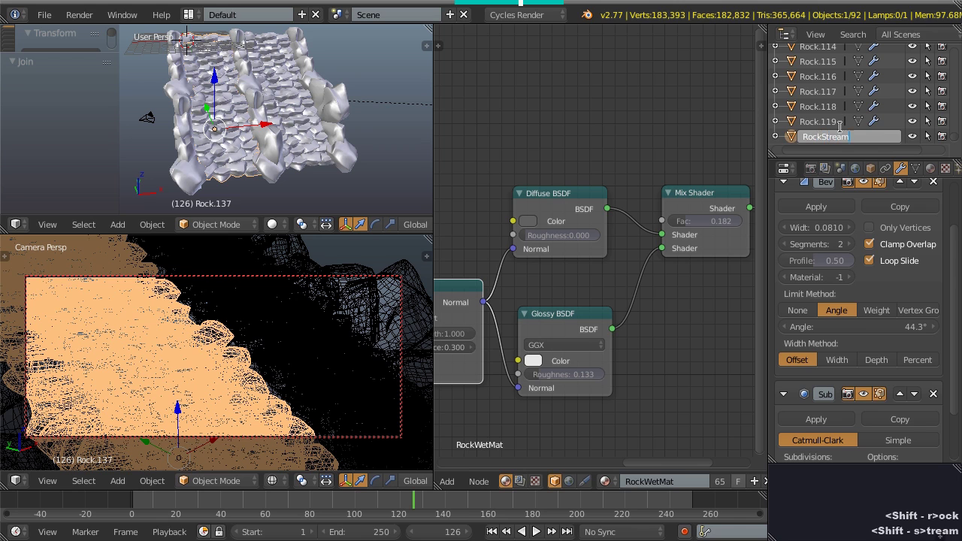
key("Return")
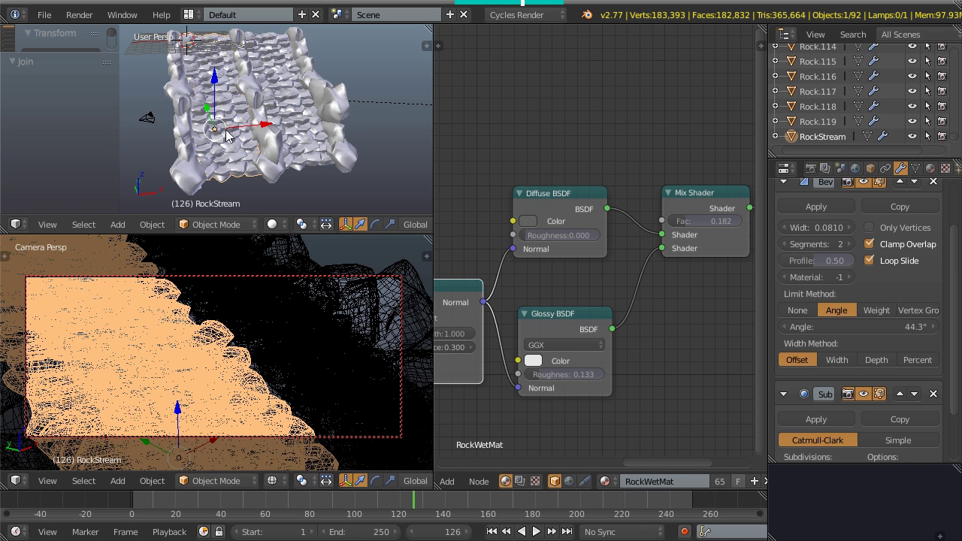
- Unhide the plane, select it alone and rename it StreamWater
key("alt+h")
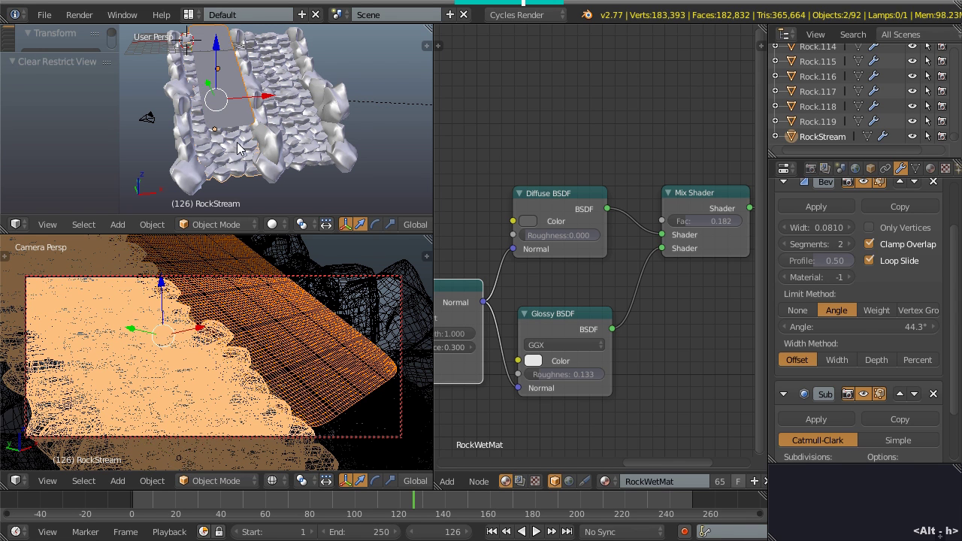
right_click(225, 66)
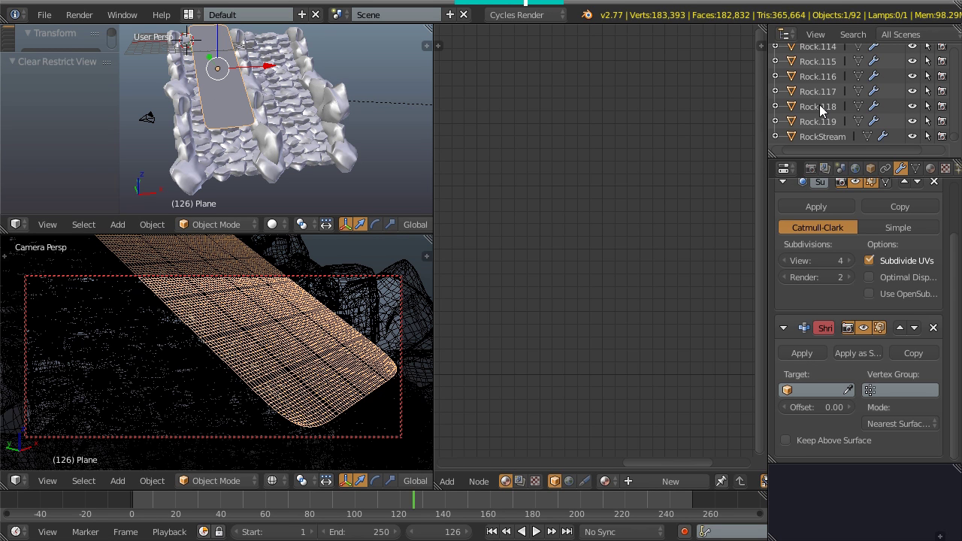
key("KP_Decimal")
scroll(818, 104, "up", 2)
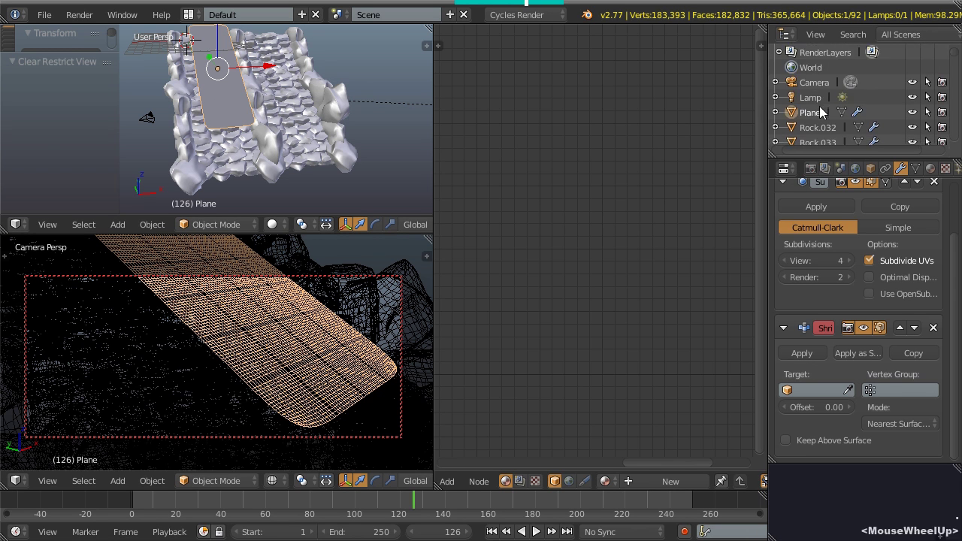
double_click(809, 114)
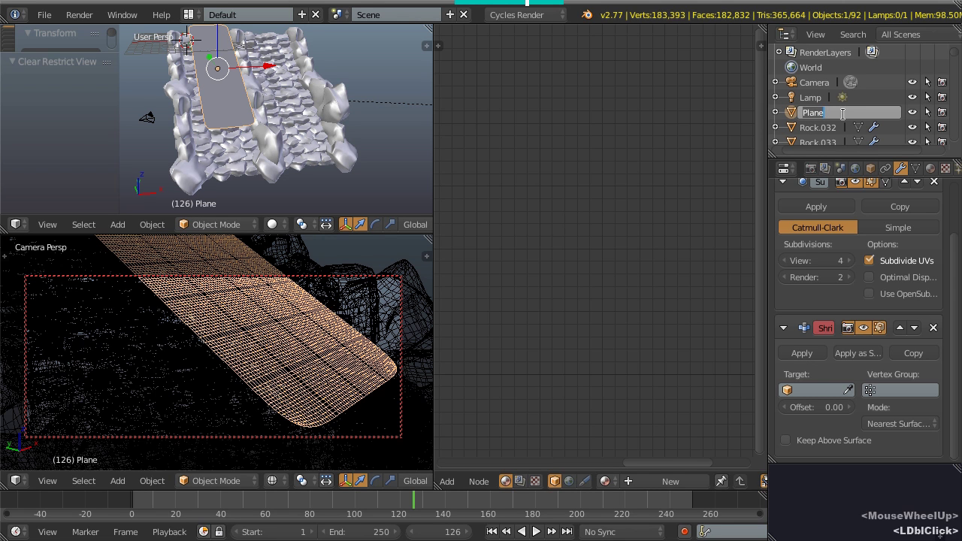
type("Stream")
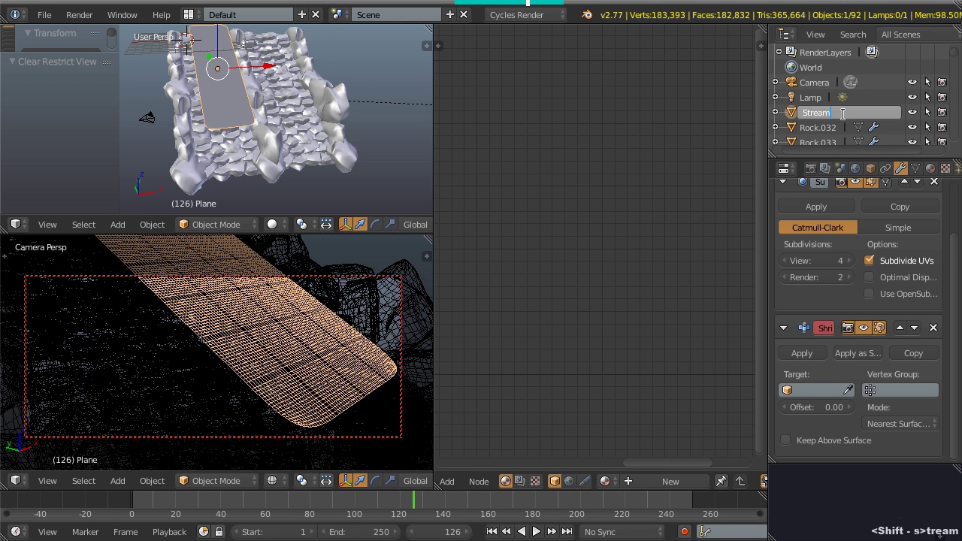
type("Water")
key("Return")
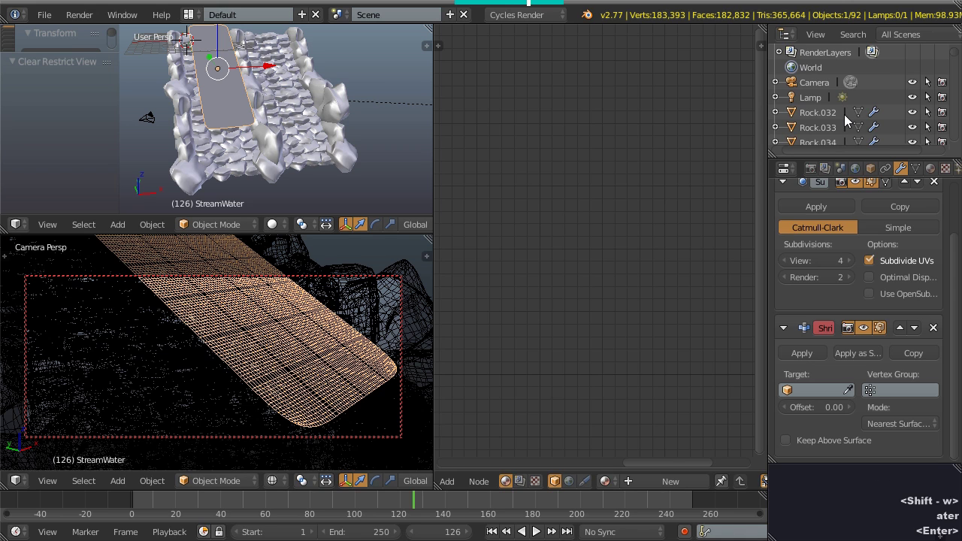
- Set the Shrinkwrap target of StreamWater to the RockStream object by picking it in the 3D view
scroll(844, 114, "down", 15)
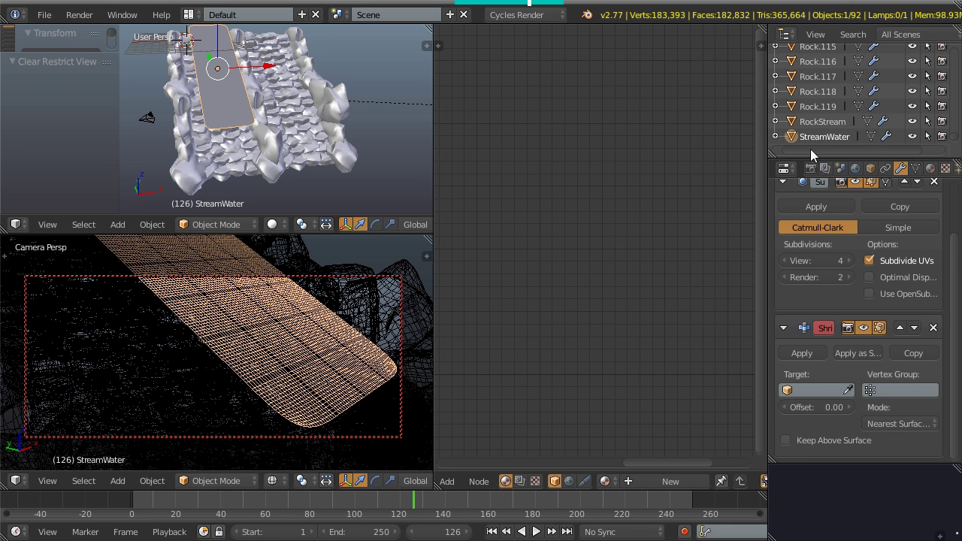
middle_click_drag(234, 108, 256, 122, "shift")
middle_click_drag(257, 122, 275, 98)
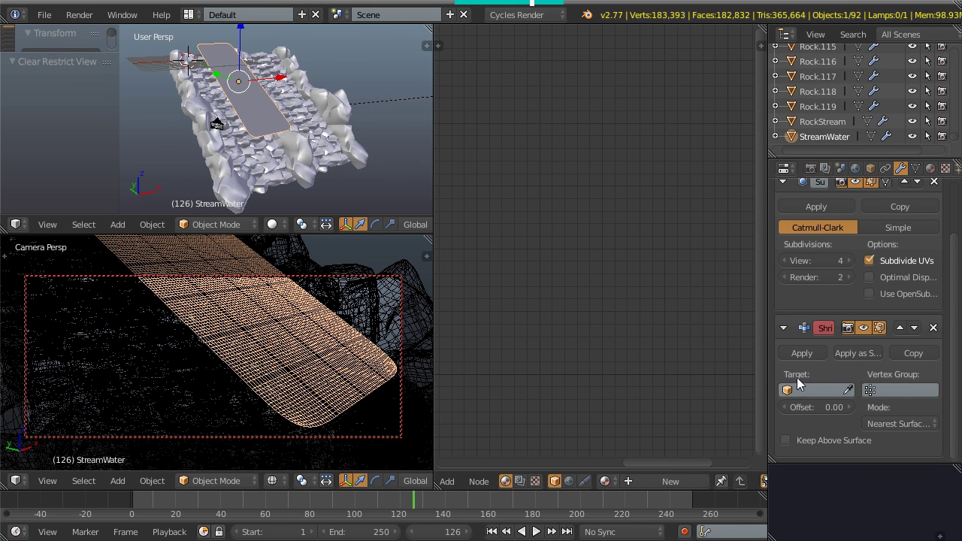
left_click(849, 391)
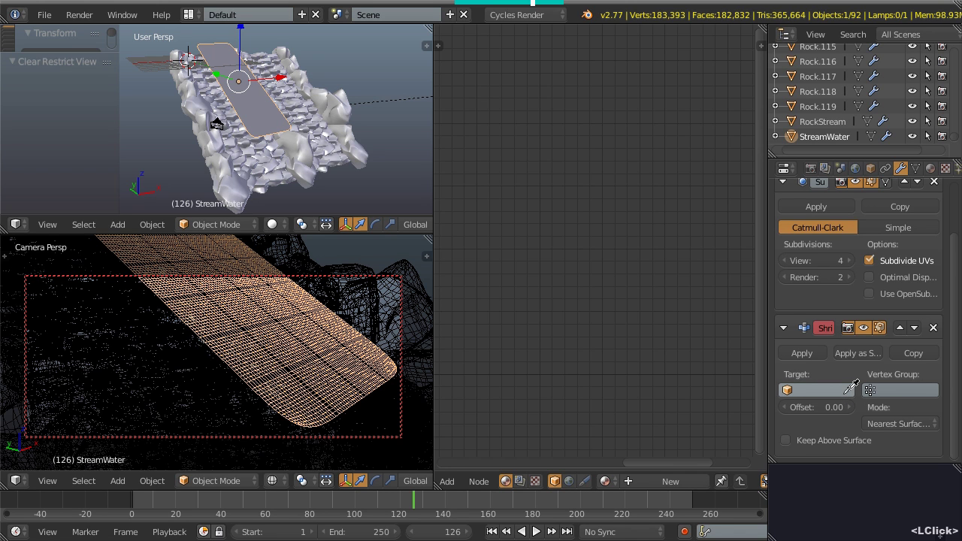
left_click(244, 150)
- Apply Shade Smooth to all faces of StreamWater in Edit Mode
middle_click_drag(243, 149, 226, 136)
scroll(178, 132, "up", 4)
scroll(223, 128, "up", 5)
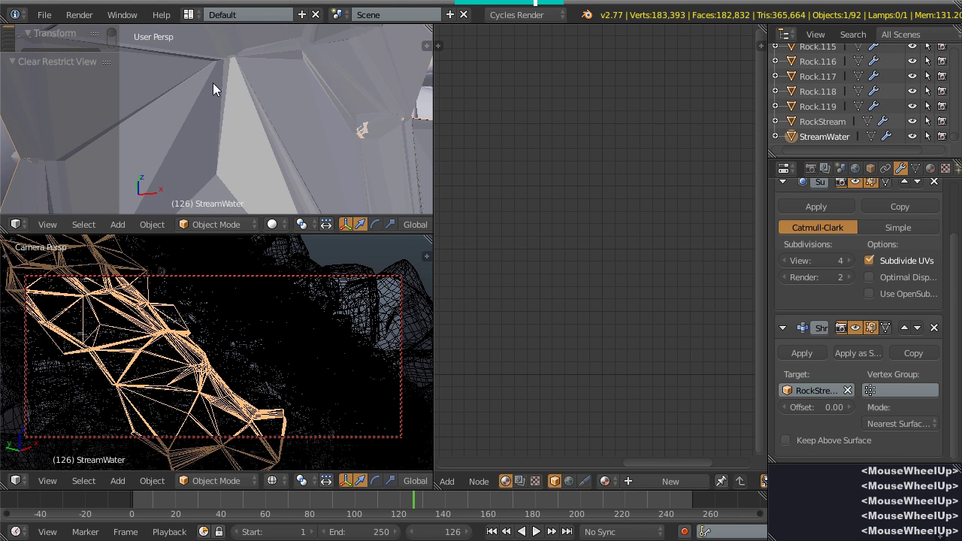
scroll(232, 113, "down", 2)
middle_click_drag(232, 113, 233, 126)
scroll(234, 126, "down", 1)
scroll(234, 127, "down", 1)
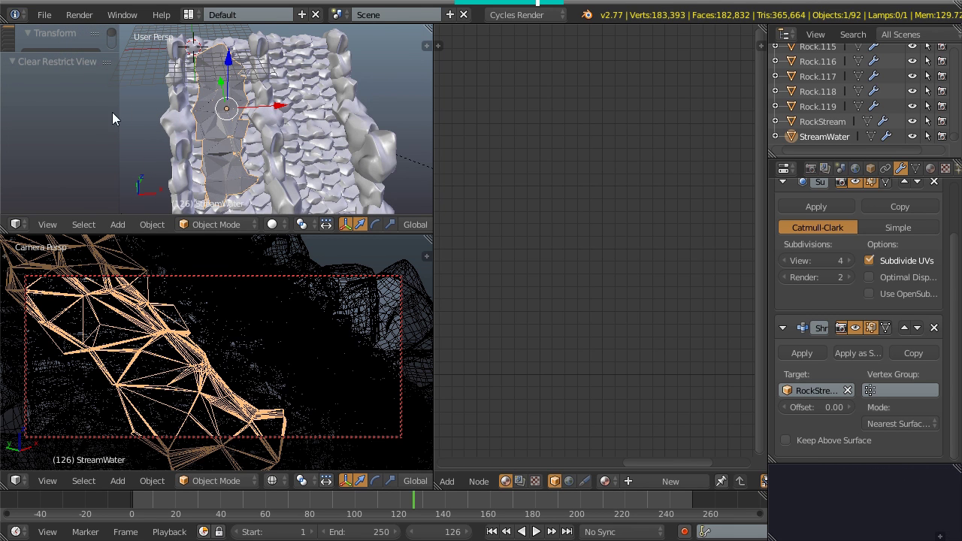
key("Tab")
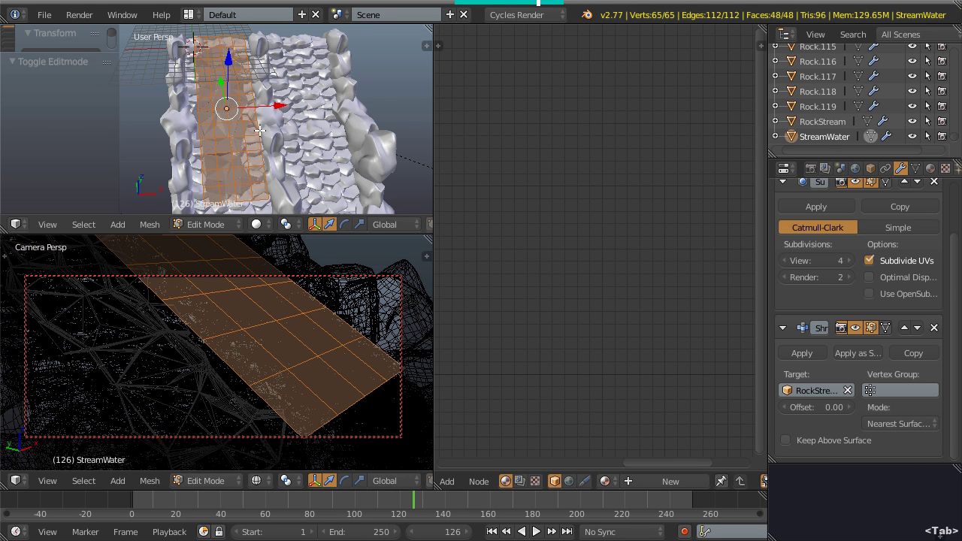
key("w")
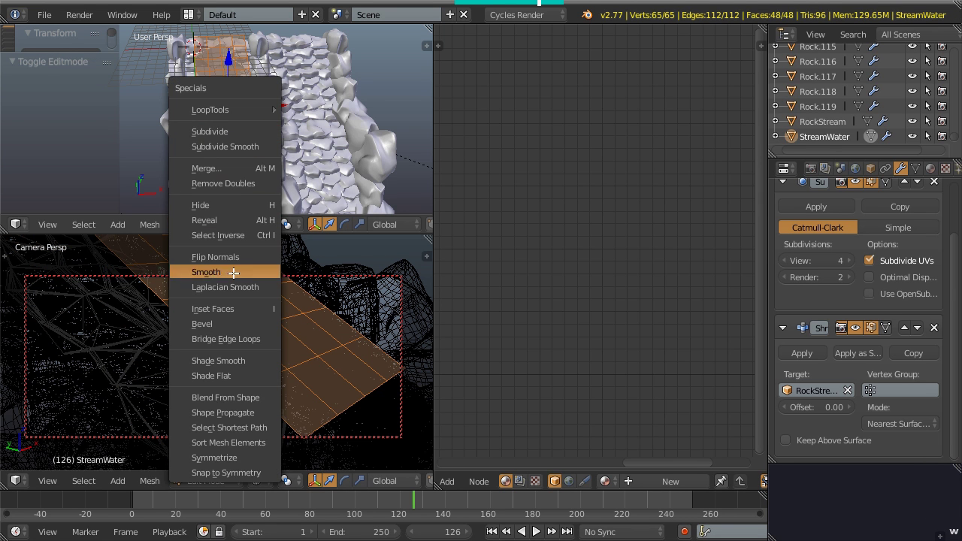
left_click(216, 359)
key("Tab")
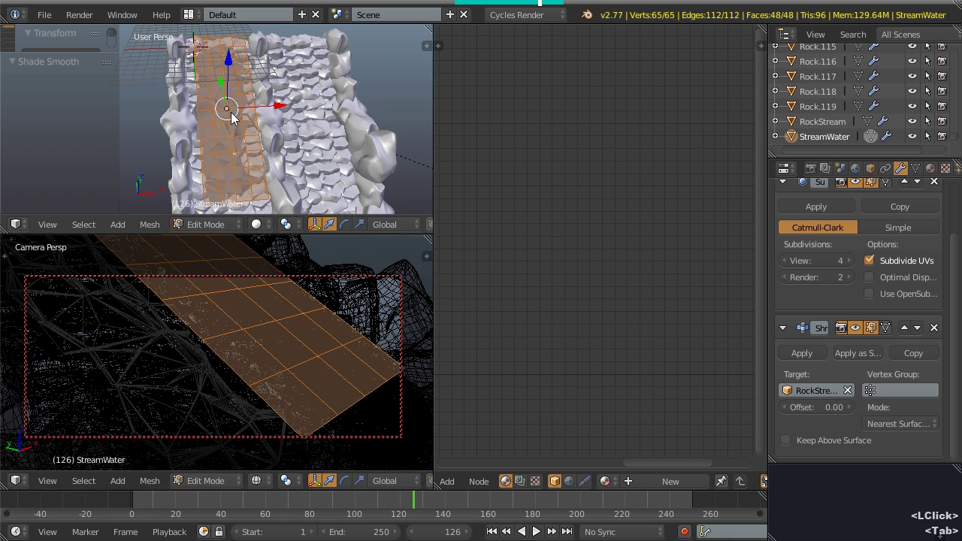
- Change the Shrinkwrap mode of StreamWater to Project
scroll(231, 117, "up", 3)
scroll(232, 118, "up", 2)
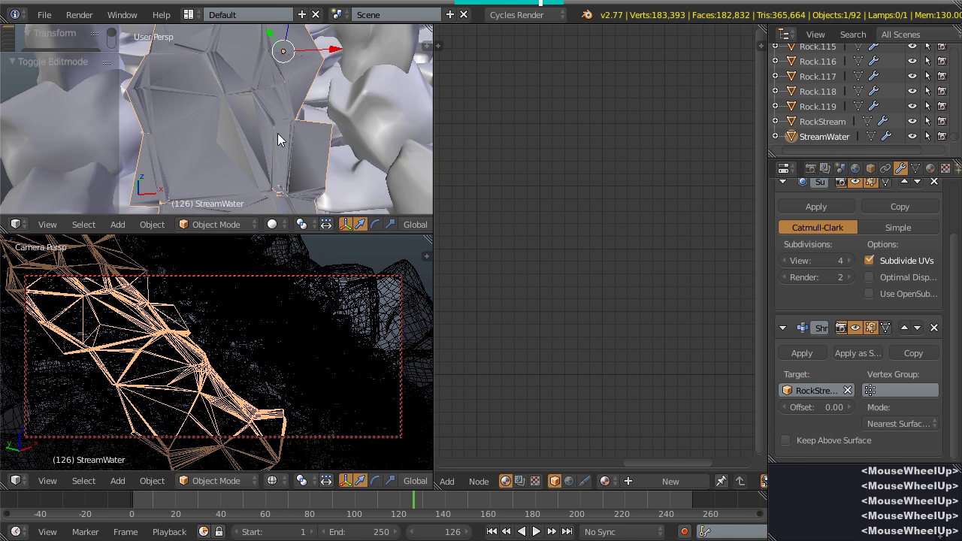
middle_click_drag(206, 123, 282, 91)
scroll(231, 154, "down", 3)
middle_click_drag(231, 154, 235, 109, "shift")
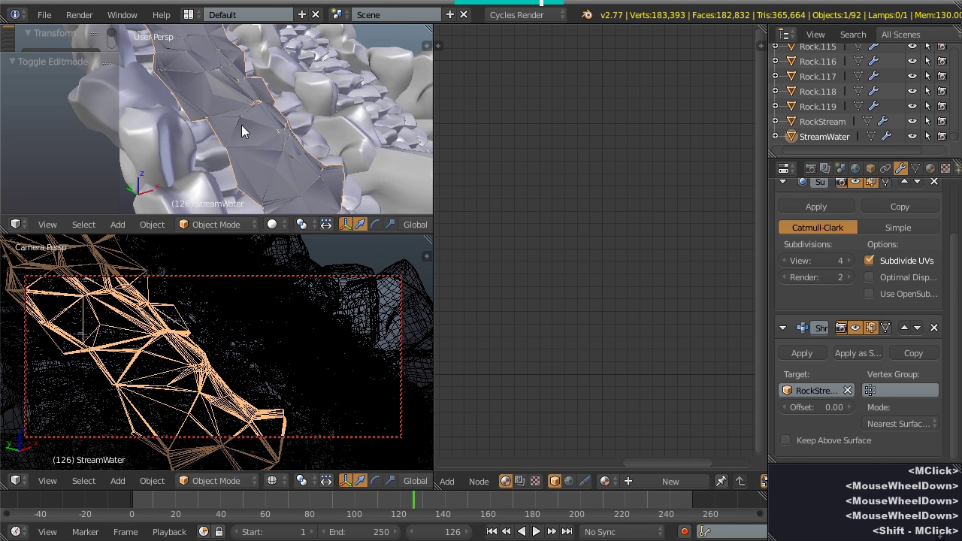
scroll(853, 366, "down", 1)
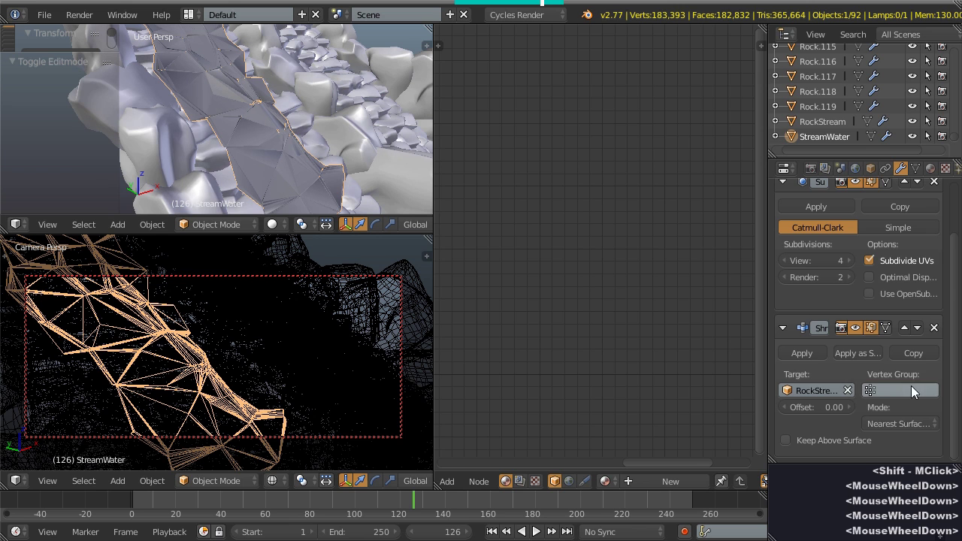
left_click(909, 423)
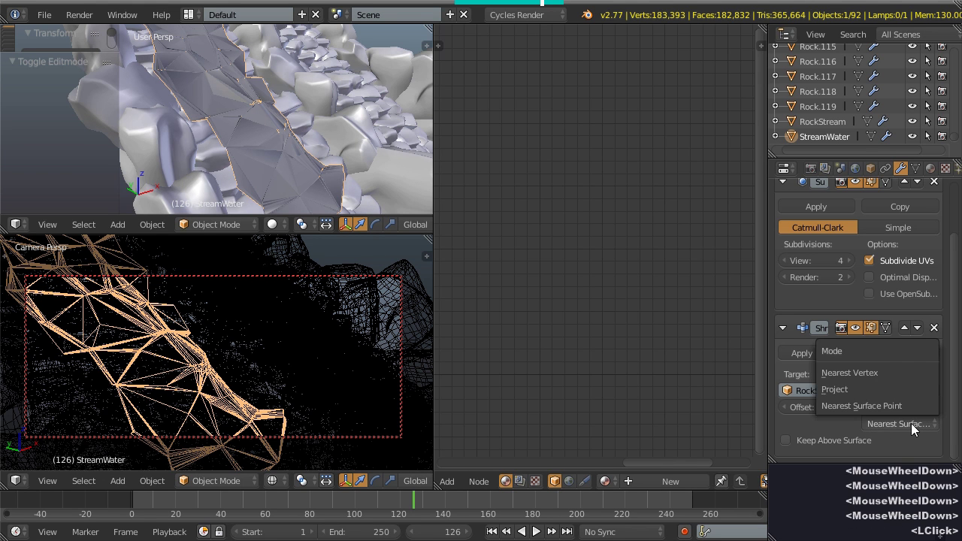
left_click(857, 391)
scroll(834, 383, "down", 5)
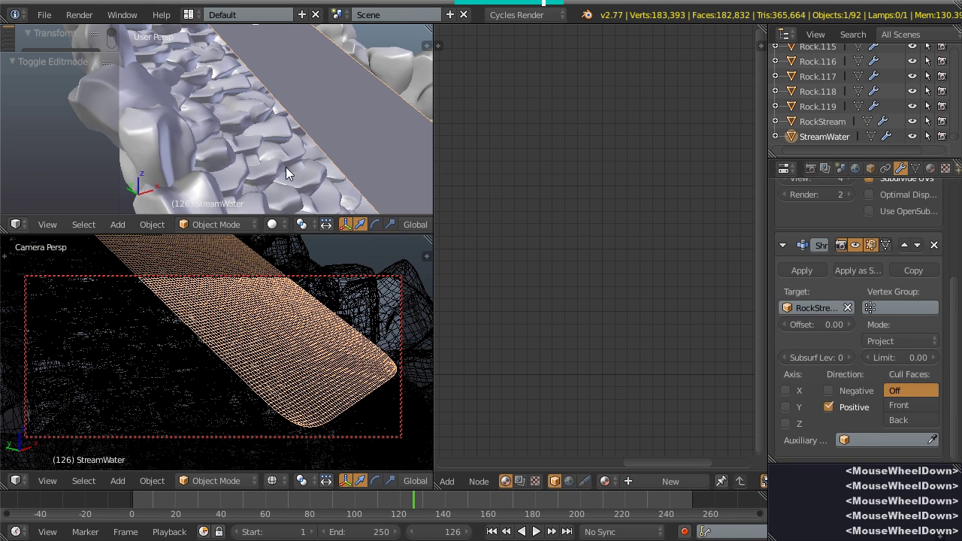
- Project the Shrinkwrap in the Negative direction only, with Positive turned off
middle_click_drag(334, 154, 308, 94)
scroll(301, 89, "down", 3)
middle_click_drag(260, 66, 239, 89)
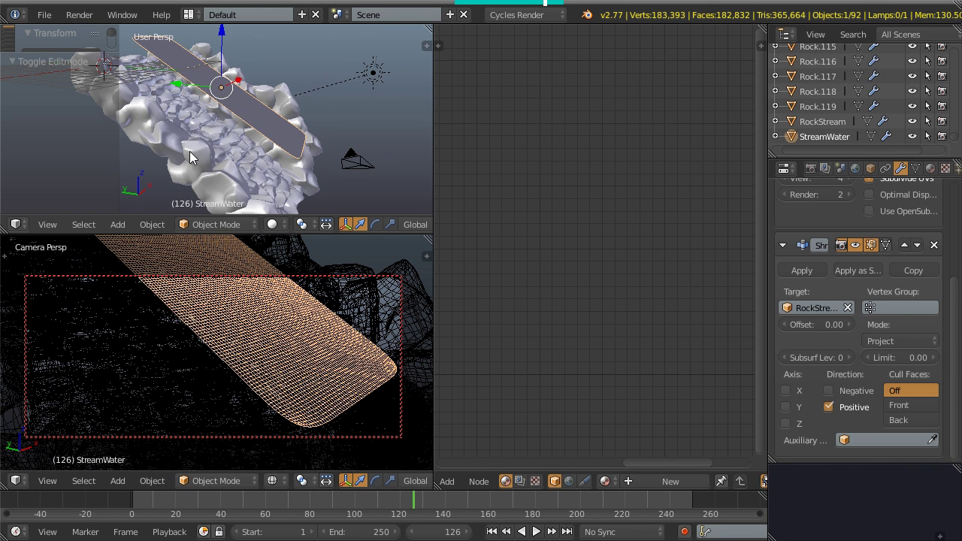
left_click(827, 406)
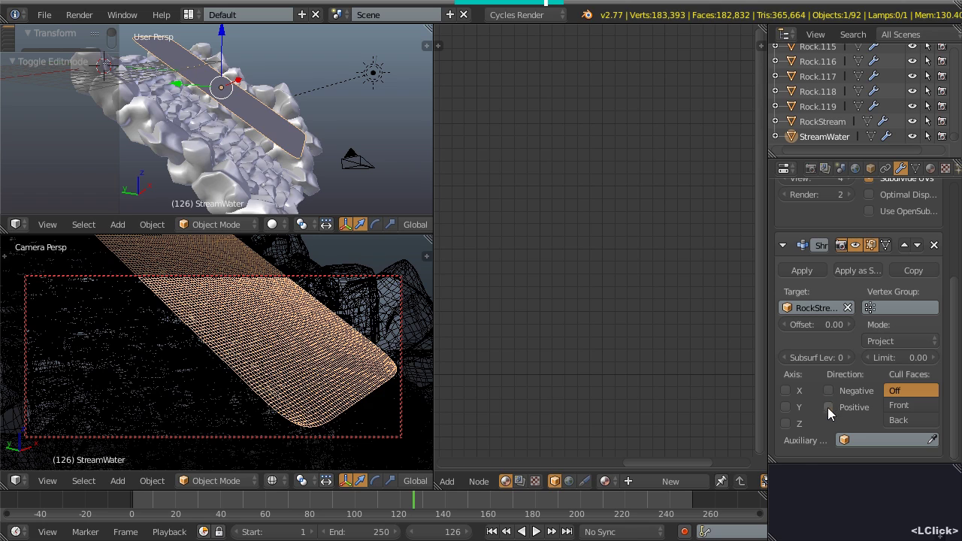
left_click(829, 392)
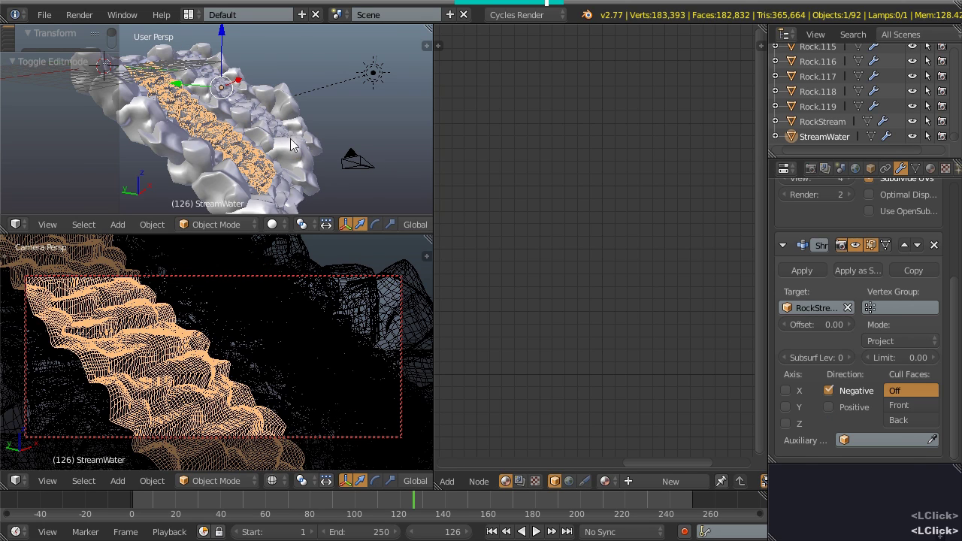
- Raise the Shrinkwrap offset of StreamWater to 0.02 so the water surface clears the rocks
middle_click_drag(336, 151, 248, 136)
scroll(186, 128, "up", 4)
middle_click_drag(185, 128, 264, 157)
scroll(245, 128, "up", 2)
scroll(270, 148, "down", 2)
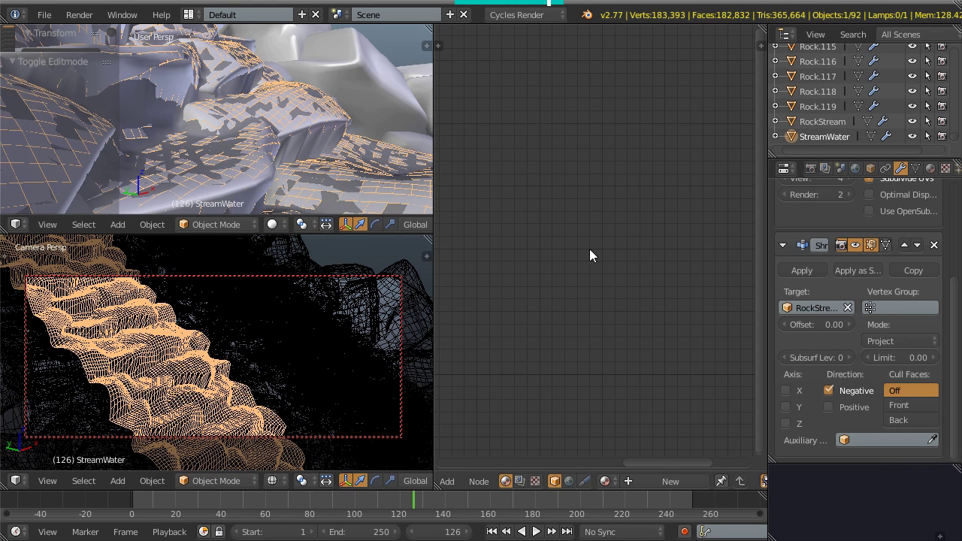
middle_click_drag(247, 176, 249, 155)
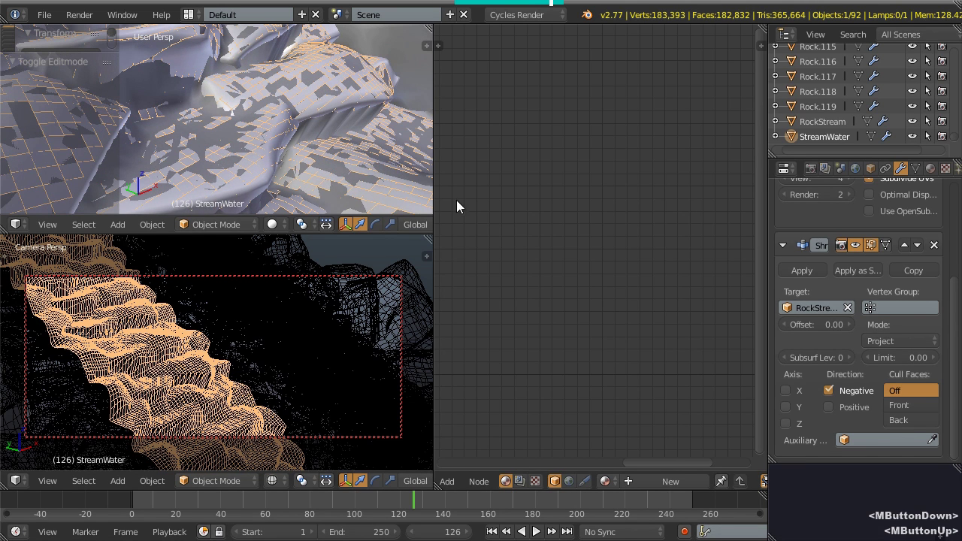
scroll(821, 360, "up", 5)
scroll(826, 354, "down", 5)
mouse_move(818, 324)
left_mouse_down("shift")
mouse_move(848, 324)
mouse_move(818, 326)
left_mouse_up("shift")
- Move StreamWater about -0.52 along the Y axis over the stream bed
scroll(270, 137, "down", 4)
middle_click_drag(266, 138, 228, 125)
mouse_move(228, 125)
middle_mouse_down()
mouse_move(258, 104)
mouse_move(237, 126)
middle_mouse_up()
scroll(241, 102, "down", 1)
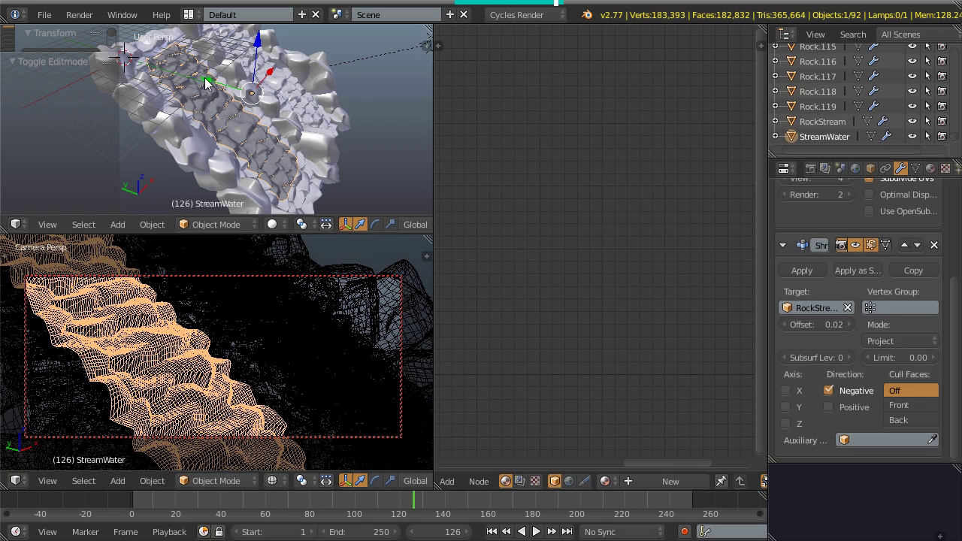
left_click_drag(208, 84, 223, 101)
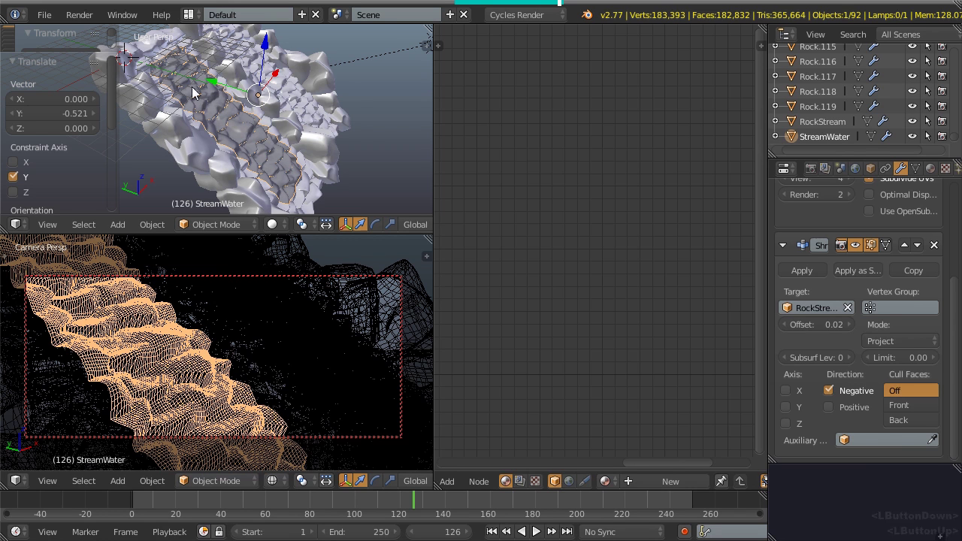
- Apply the Subsurf modifier and the Shrinkwrap modifier on StreamWater
scroll(847, 343, "up", 4)
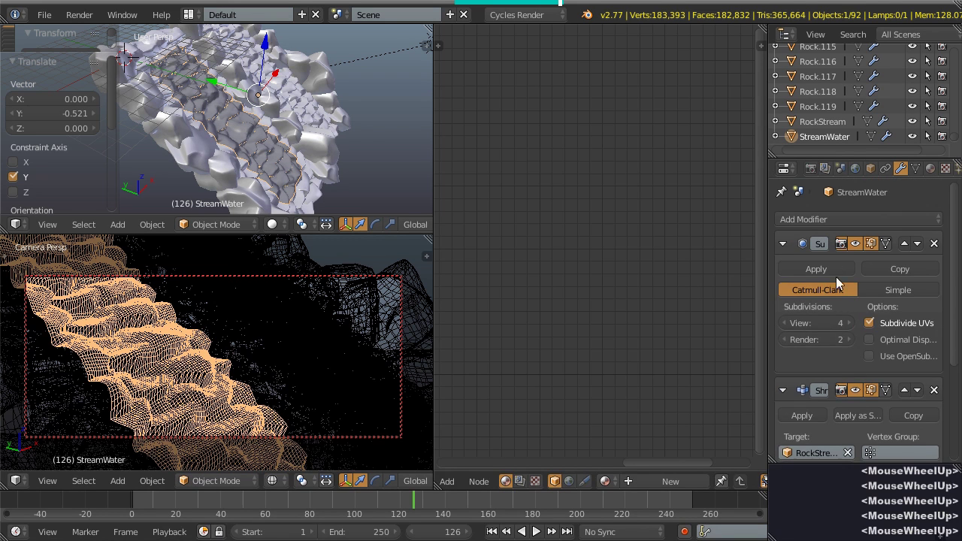
left_click(802, 268)
left_click(803, 269)
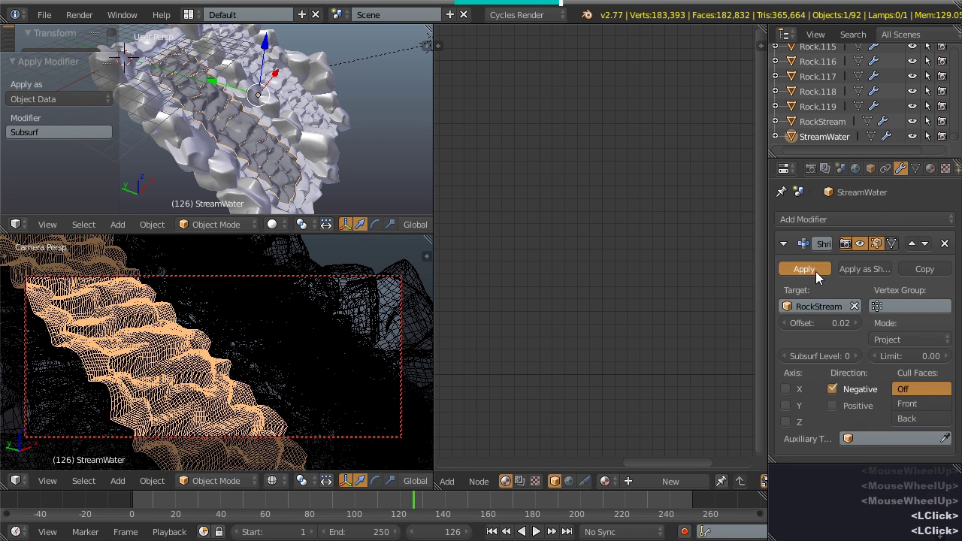
- Nudge StreamWater slightly along the Y and Z axes to adjust how it sits on the stream rocks
scroll(237, 120, "up", 3)
scroll(264, 106, "up", 3)
middle_click_drag(263, 107, 273, 139)
scroll(247, 122, "up", 4)
middle_click(275, 137)
scroll(287, 94, "down", 3)
scroll(287, 94, "down", 2)
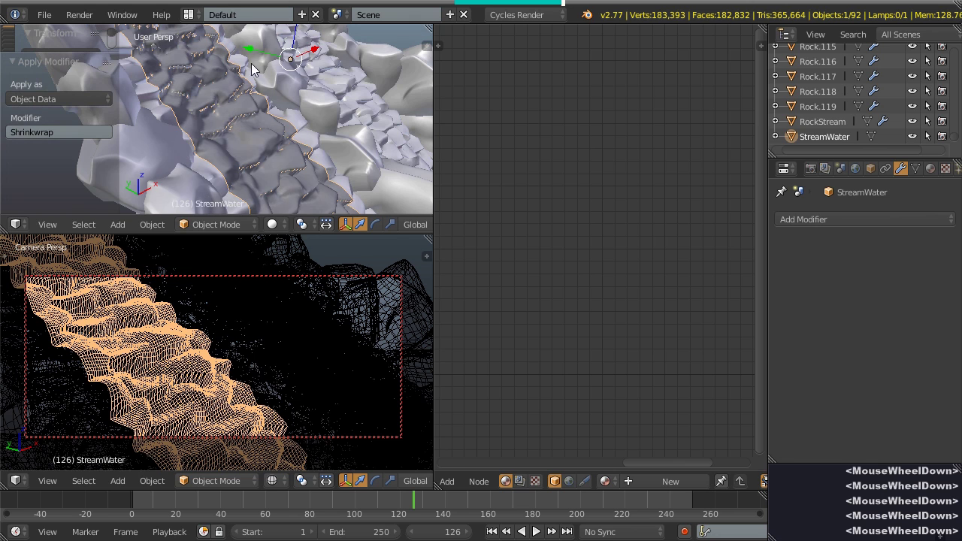
left_click_drag(247, 51, 253, 53)
middle_click_drag(282, 45, 273, 88, "shift")
left_click_drag(285, 56, 285, 54)
middle_click_drag(286, 55, 254, 153)
middle_click_drag(254, 153, 230, 118, "ctrl")
middle_click_drag(230, 119, 293, 124, "shift")
- Create a new material for StreamWater and delete its Diffuse BSDF node
left_click(657, 481)
middle_click_drag(470, 307, 676, 316)
scroll(546, 272, "down", 4)
middle_click_drag(532, 255, 567, 261)
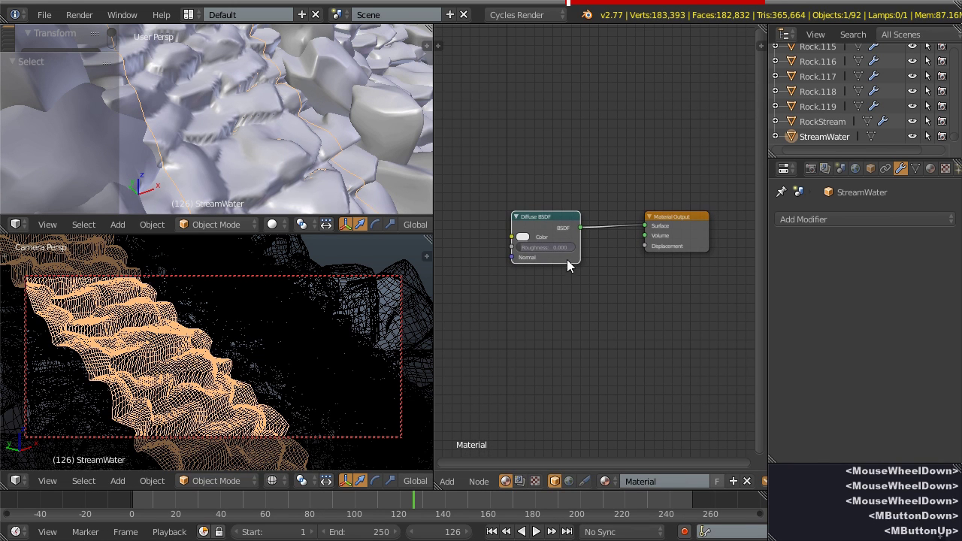
key("x")
- Add a Mix Shader node and link it to the Surface input of the Material Output
key("shift+a")
mouse_move(535, 246)
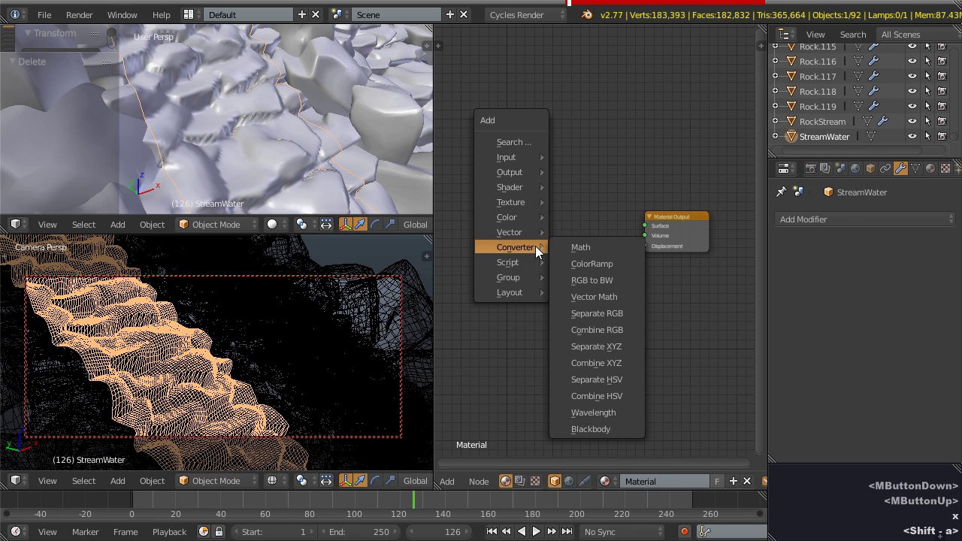
mouse_move(517, 187)
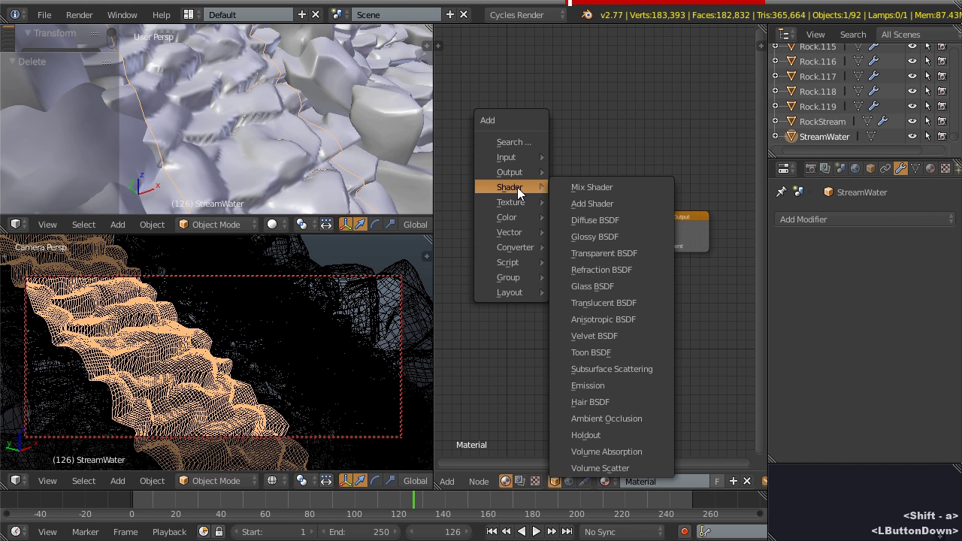
left_click(603, 184)
left_click(535, 222)
left_click_drag(599, 238, 595, 209)
- Add a Transparent BSDF node and link it to the first Shader input of the Mix Shader
key("shift+a")
mouse_move(504, 255)
left_click(560, 322)
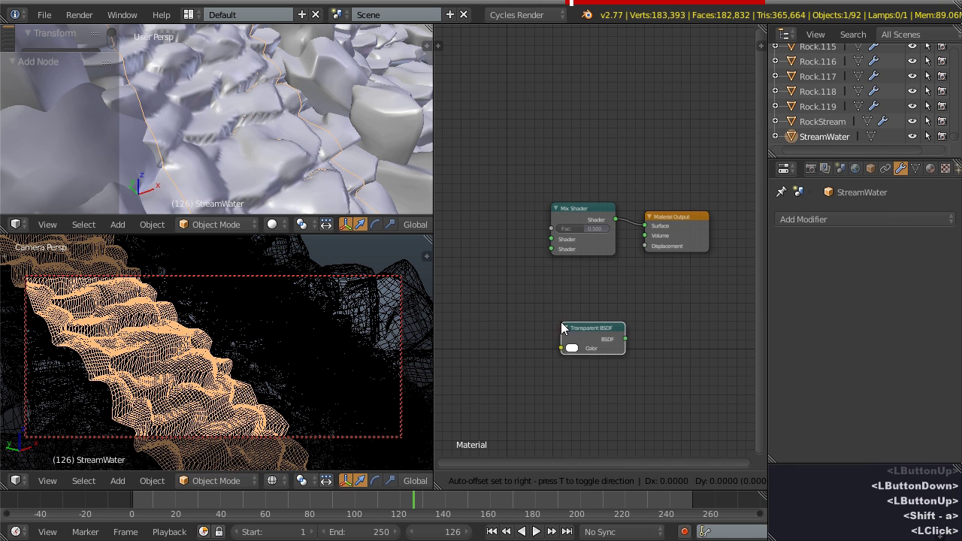
left_click(452, 231)
left_click_drag(518, 245, 552, 238)
middle_click_drag(510, 305, 544, 262)
- Add an Emission node below the Transparent BSDF and link it to the second Shader input of the Mix Shader
key("shift+a")
mouse_move(544, 263)
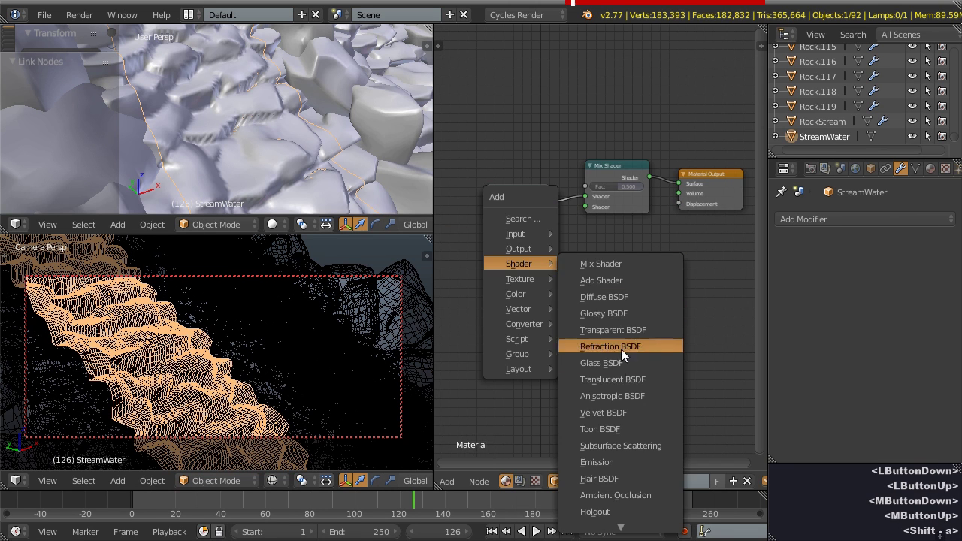
left_click(610, 462)
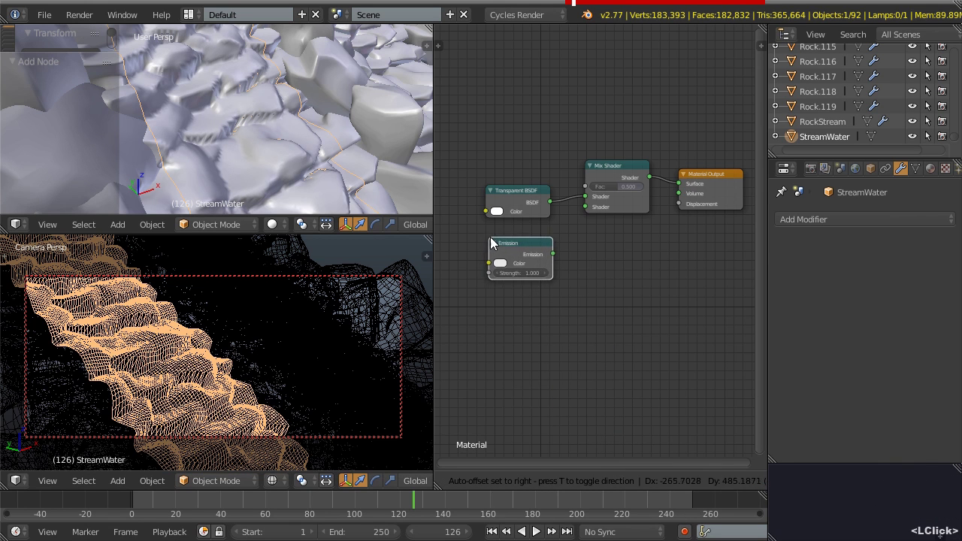
left_click(482, 230)
scroll(548, 259, "up", 4)
left_click_drag(540, 257, 583, 196)
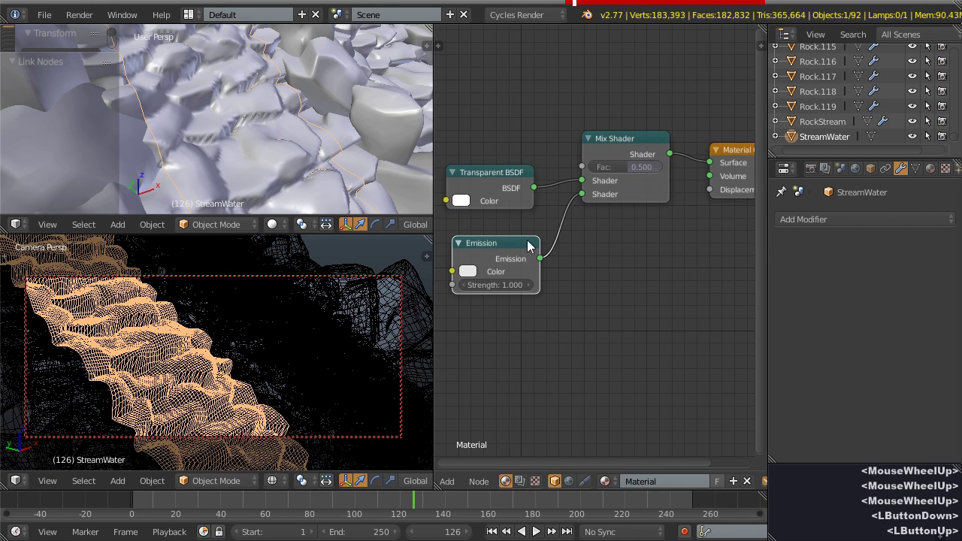
left_click_drag(489, 247, 489, 239)
middle_click_drag(523, 254, 562, 263)
mouse_move(563, 257)
left_mouse_down()
mouse_move(550, 253)
mouse_move(564, 259)
left_mouse_up()
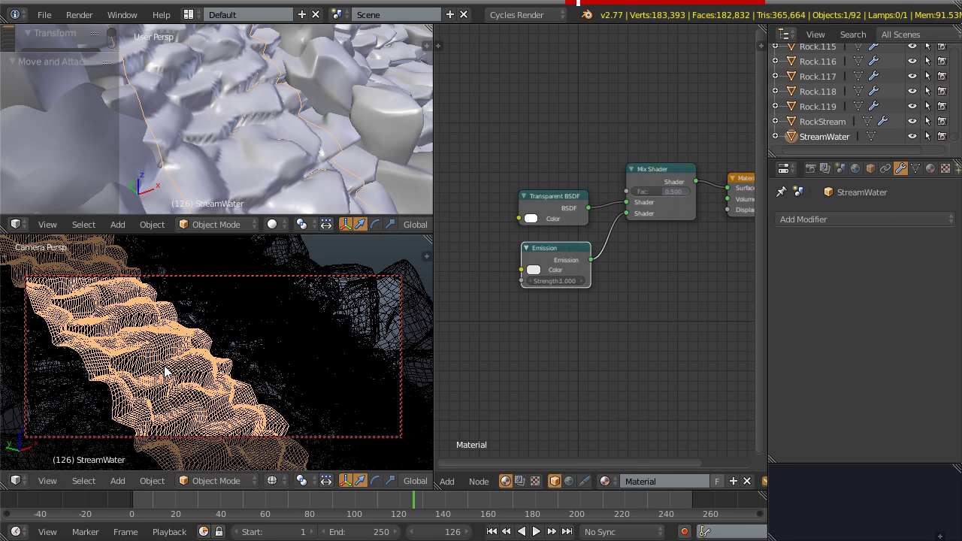
- Limit StreamWater's Cycles ray visibility to Camera by disabling Diffuse, Glossy, Transmission, Volume Scatter and Shadow
left_click(871, 169)
scroll(849, 370, "down", 4)
middle_click_drag(849, 369, 830, 509)
left_click(807, 455)
middle_click_drag(807, 456, 817, 268)
left_click_drag(782, 396, 783, 413)
left_click_drag(869, 380, 871, 415)
- Switch the camera view to rendered shading and compare the stream with StreamWater's Camera ray visibility off and on
key("shift+z")
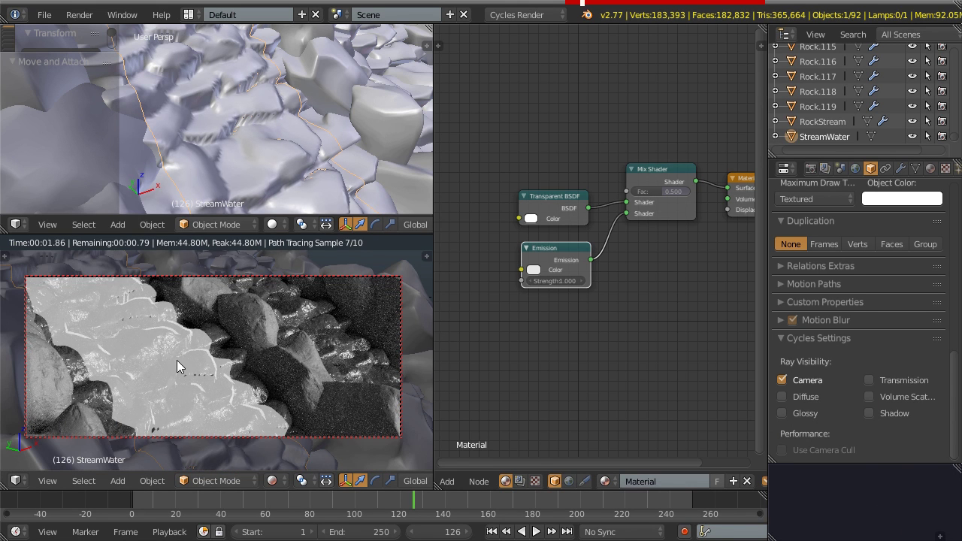
left_click(782, 380)
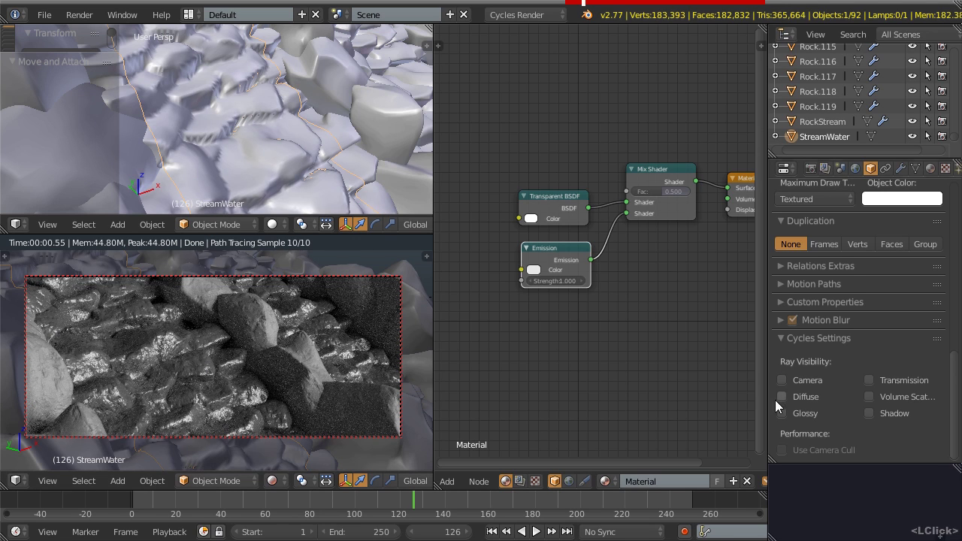
left_click(782, 380)
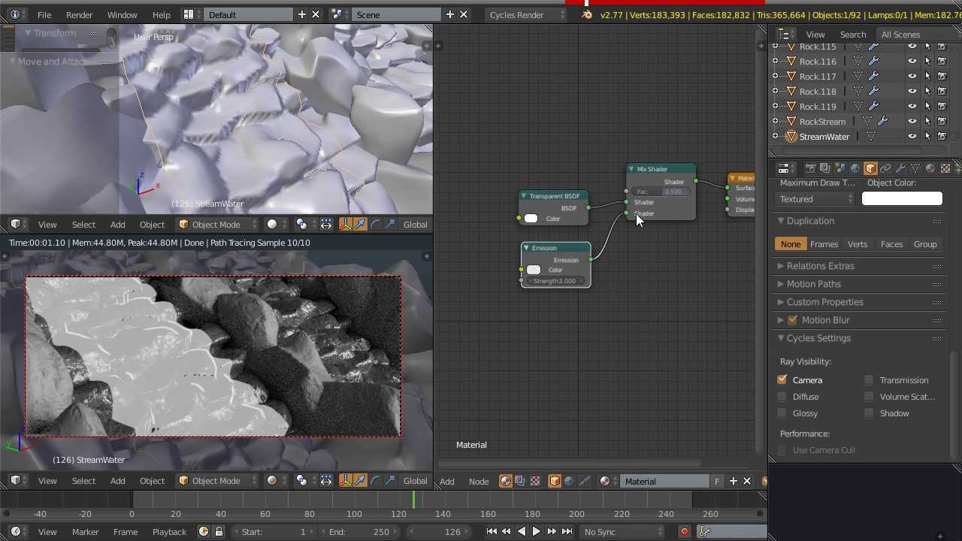
- Add a Noise Texture node above the shaders in the StreamWater material
scroll(600, 171, "up", 2)
left_click(676, 154)
scroll(568, 115, "down", 3)
middle_click_drag(567, 115, 568, 215)
key("shift+a")
left_click(559, 228)
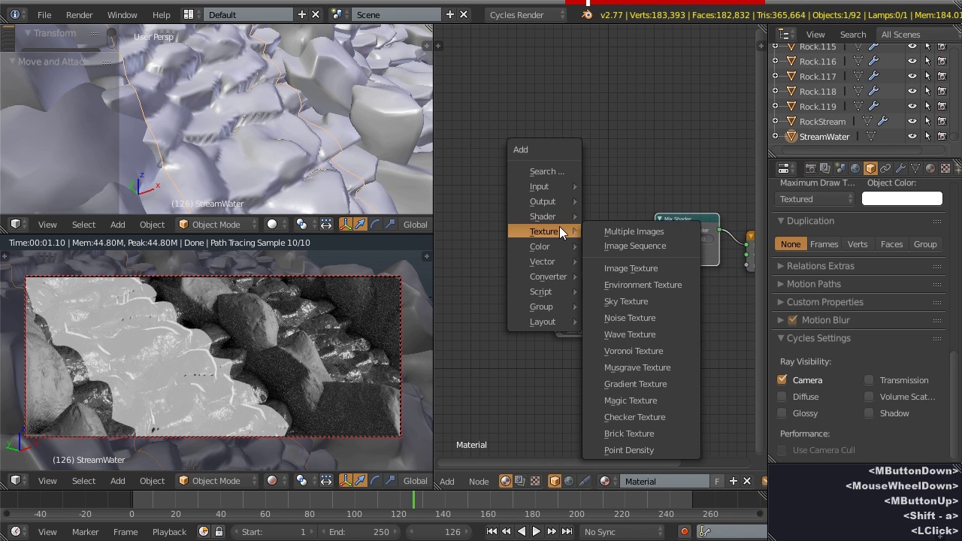
left_click(650, 316)
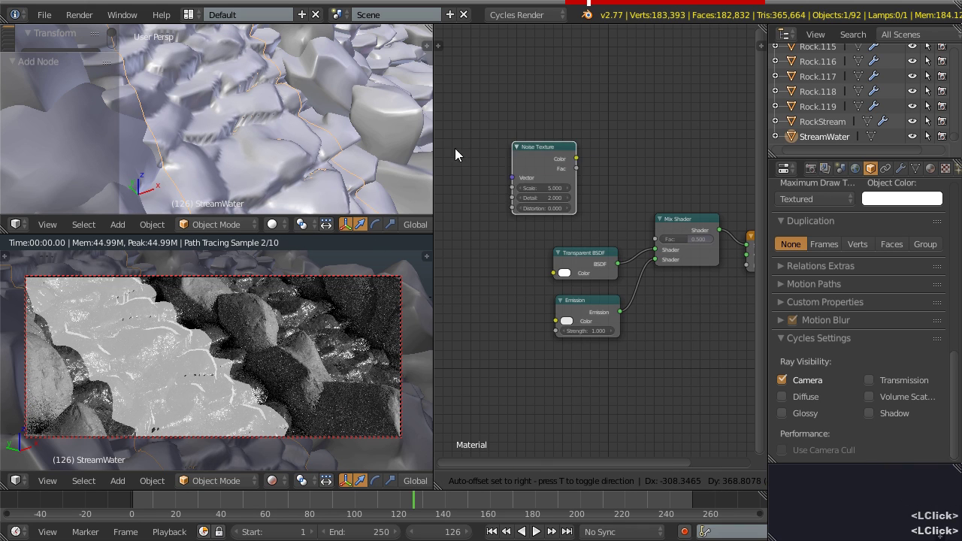
- Add a ColorRamp node beside the Noise Texture and move the Noise Texture aside to make room
key("shift+a")
mouse_move(589, 154)
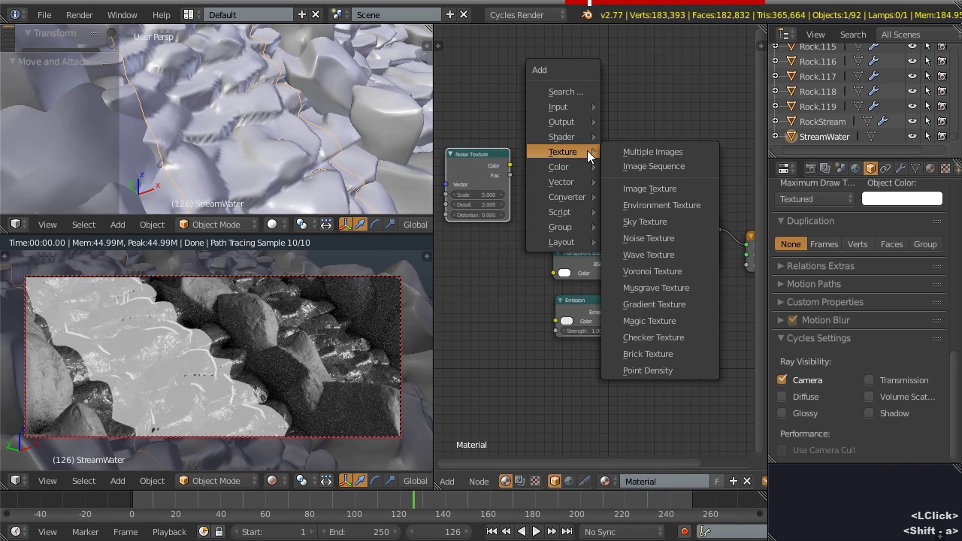
left_click(572, 194)
left_click(655, 212)
left_click(517, 122)
left_click_drag(465, 168, 450, 169)
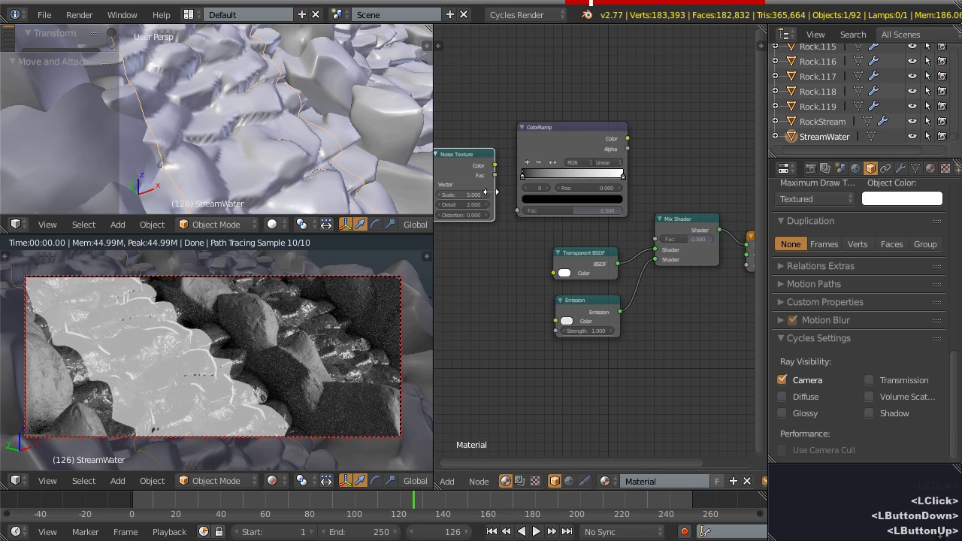
- Link the Noise Texture's Color to the ColorRamp's Fac, and the ColorRamp's Color to the Mix Shader's Fac
scroll(489, 187, "up", 3)
middle_click_drag(512, 197, 554, 220)
left_click_drag(537, 178, 567, 236)
middle_click_drag(724, 148, 614, 131)
left_click_drag(608, 120, 646, 257)
- Bring the ColorRamp's black and white stops closer together to increase the noise contrast
middle_click_drag(571, 247, 651, 259)
left_click_drag(553, 182, 599, 180)
left_click_drag(674, 183, 628, 186)
- Add a Texture Coordinate and Mapping setup in front of the Noise Texture node
middle_click_drag(498, 299, 633, 314)
scroll(611, 300, "down", 4)
scroll(627, 322, "up", 1)
left_click(623, 329)
key("ctrl")
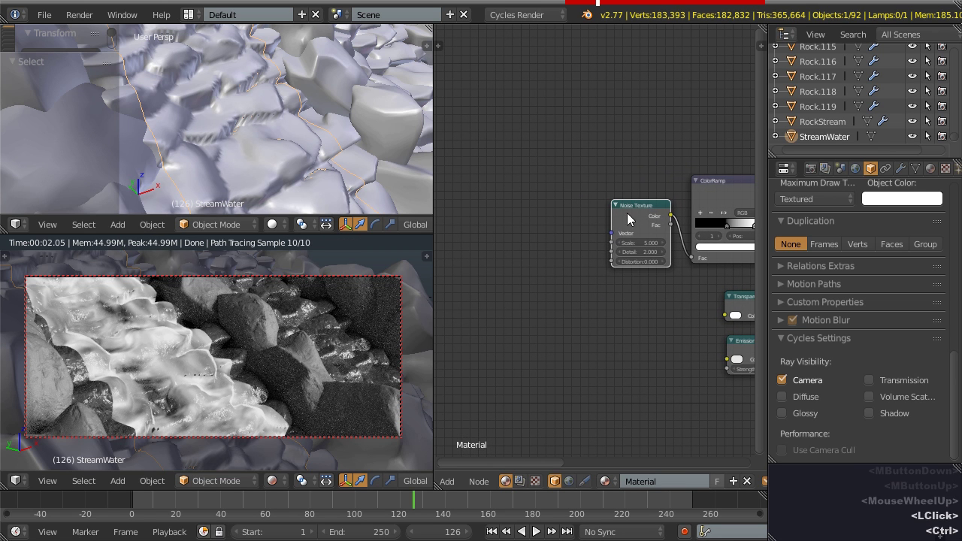
key("ctrl+t")
middle_click(578, 321)
- Stretch the noise along the stream by setting the Mapping scale to X 3.25 and Y 0.4
scroll(620, 320, "up", 6)
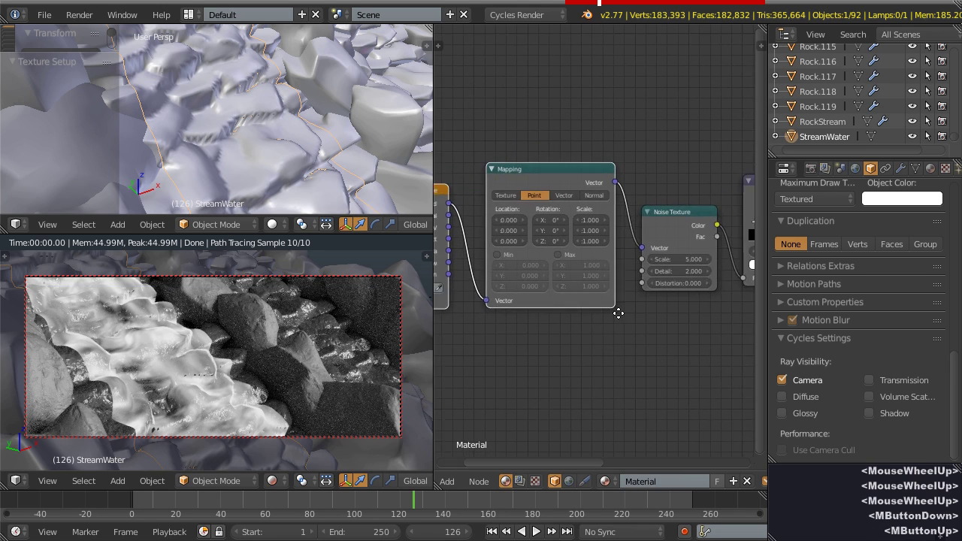
middle_click_drag(634, 314, 606, 305)
scroll(570, 204, "up", 2)
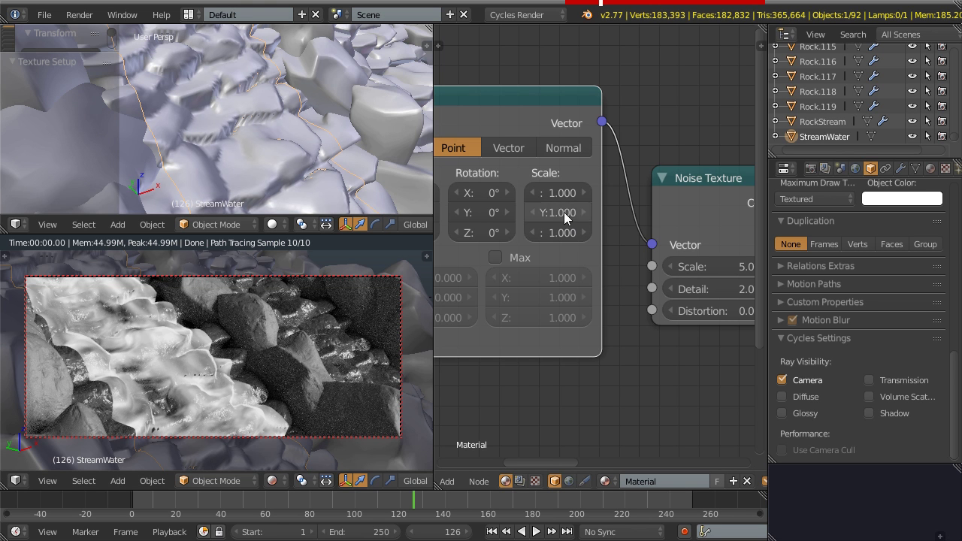
left_click_drag(565, 196, 542, 213, "shift")
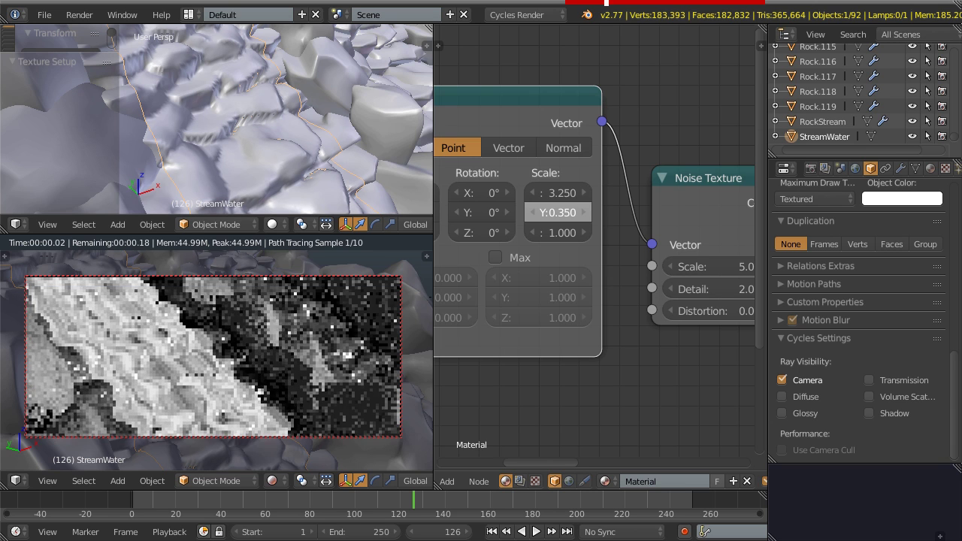
left_click_drag(557, 213, 558, 213, "shift")
- Set the Noise Texture scale to 7.4
middle_click_drag(569, 340, 483, 315)
left_click_drag(616, 241, 672, 240)
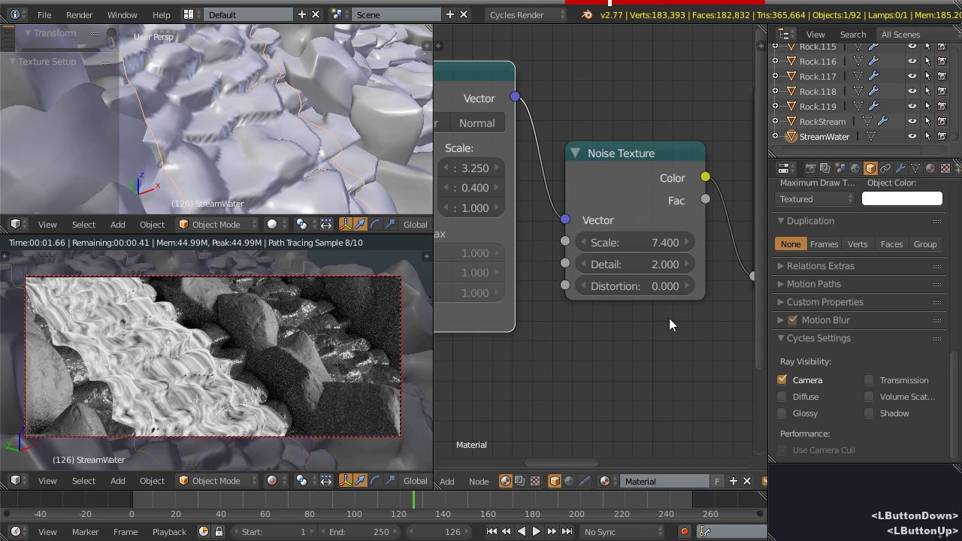
- Set the Noise Texture detail to 5
left_click(644, 263)
type("5")
key("Return")
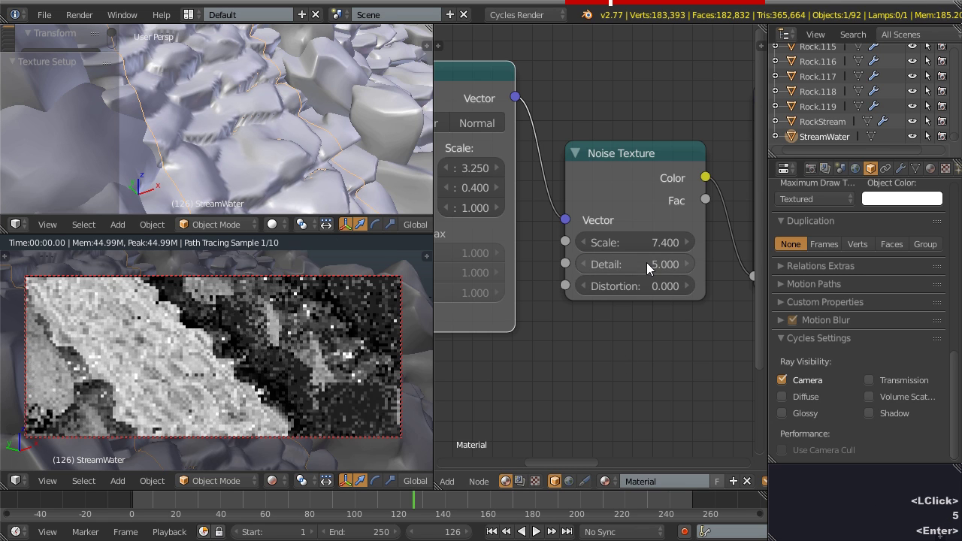
scroll(627, 312, "down", 4)
middle_click_drag(623, 296, 531, 283)
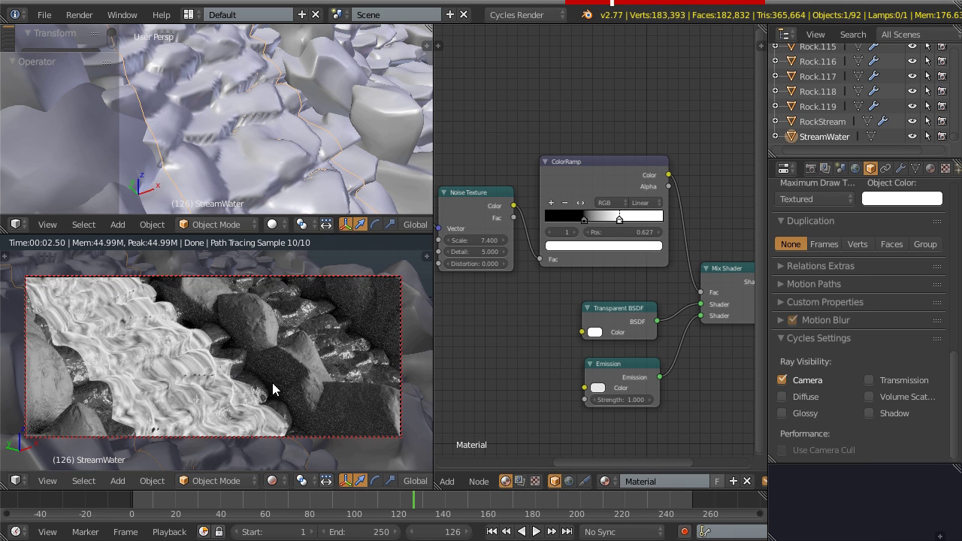
- Return the camera viewport to solid shading and show a rendered close-up of the stream in the user perspective viewport
key("shift+z")
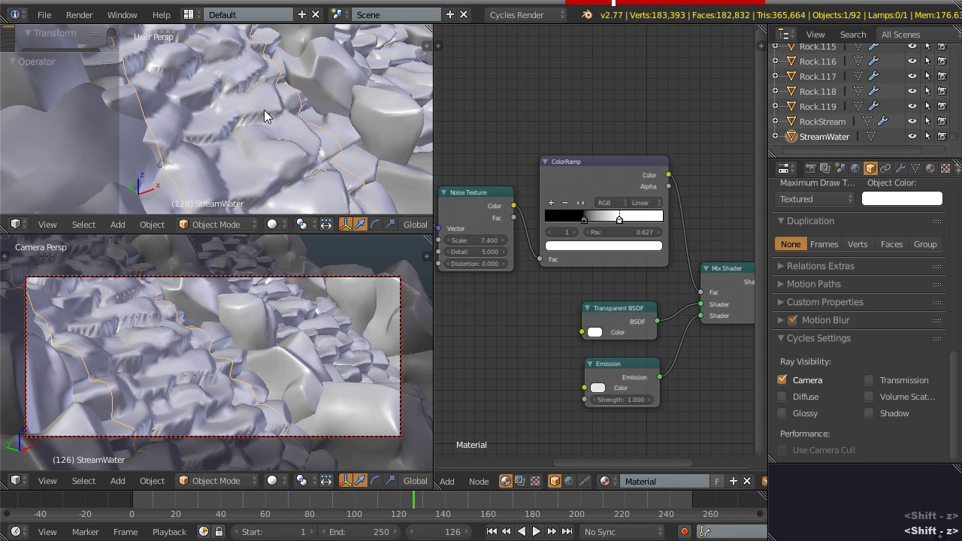
key("shift+z")
mouse_move(264, 110)
middle_mouse_down()
mouse_move(229, 151)
mouse_move(196, 121)
mouse_move(222, 132)
mouse_move(212, 75)
mouse_move(284, 138)
mouse_move(244, 141)
mouse_move(251, 130)
middle_mouse_up()
scroll(236, 141, "up", 5)
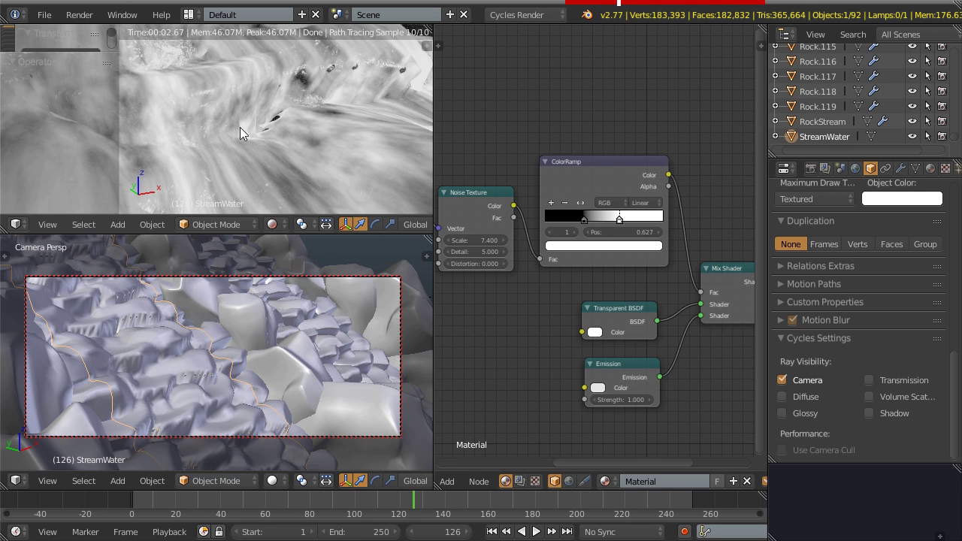
- Set the Mapping node's Z scale to 0.42
middle_click_drag(472, 293, 623, 348)
scroll(579, 341, "up", 4)
scroll(623, 348, "up", 2)
left_click_drag(654, 274, 582, 275, "shift")
mouse_move(273, 132)
middle_mouse_down()
mouse_move(265, 145)
mouse_move(290, 136)
middle_mouse_up()
scroll(272, 136, "down", 5)
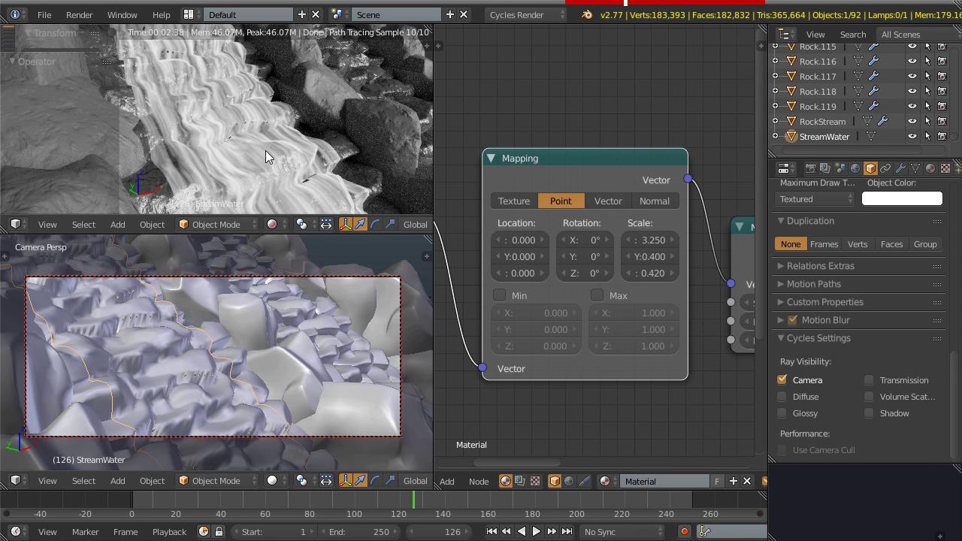
- Move the Mix Shader and Material Output nodes farther from the ColorRamp to make room for more nodes
scroll(675, 364, "down", 3)
middle_click_drag(639, 299, 378, 295)
right_click(576, 319)
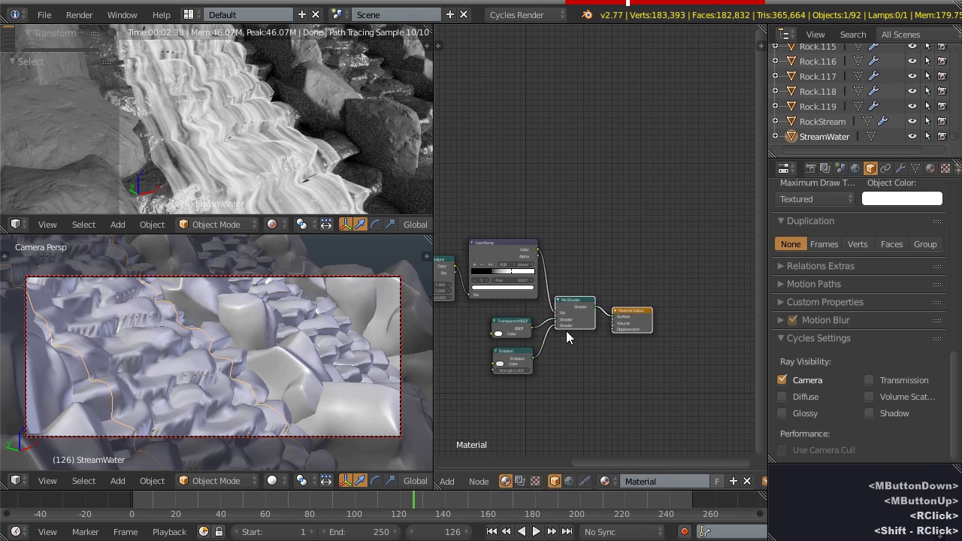
key("g")
left_click(700, 270)
middle_click_drag(595, 268, 674, 290)
scroll(653, 275, "up", 2)
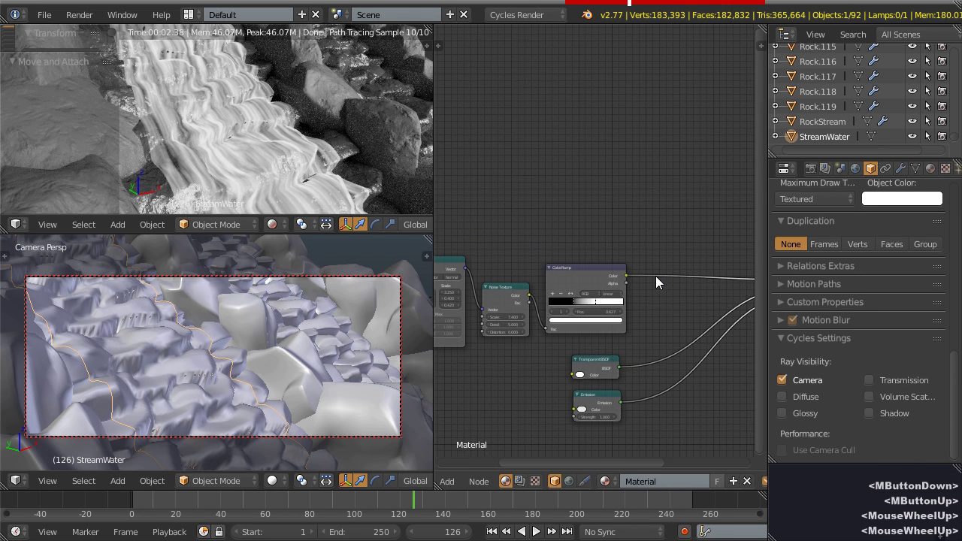
- Insert a MixRGB node between the ColorRamp and the Mix Shader's factor, and raise it above the node chain
key("shift+a")
left_click(646, 248)
left_click(712, 250)
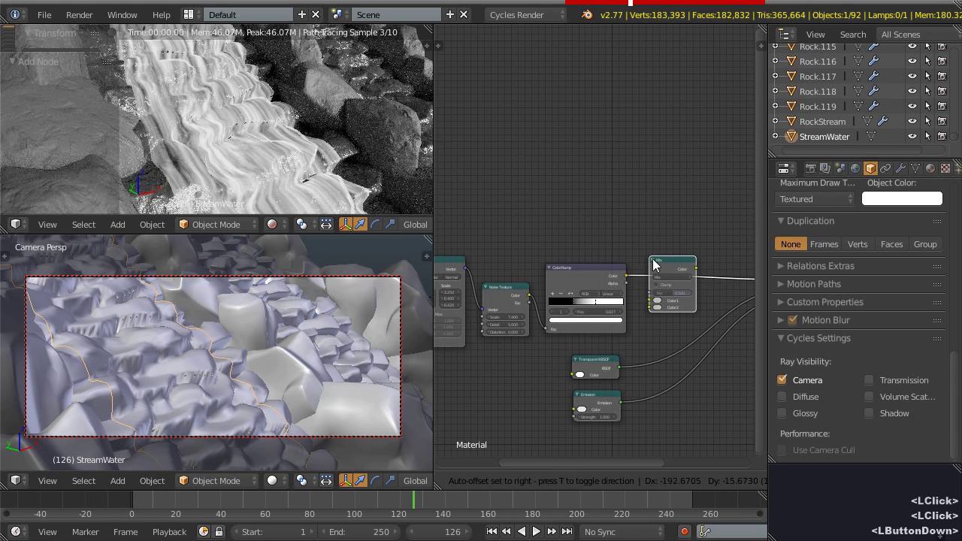
left_click(656, 260)
left_click_drag(673, 265, 683, 152)
scroll(526, 210, "down", 5)
middle_click_drag(522, 213, 562, 213)
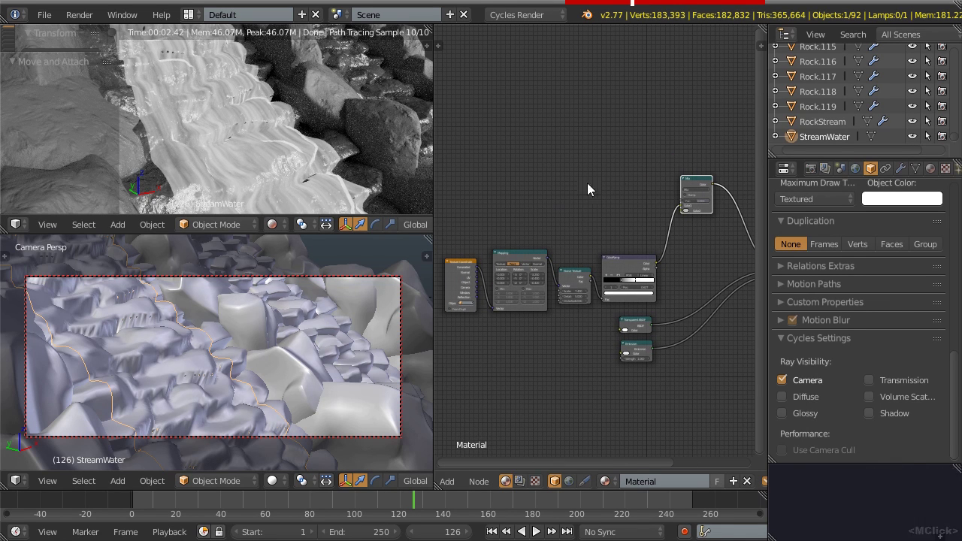
- Add a Separate XYZ node above the Mapping node
scroll(592, 227, "up", 3)
middle_click_drag(607, 223, 586, 230)
scroll(576, 231, "up", 2)
left_click_drag(519, 281, 534, 273)
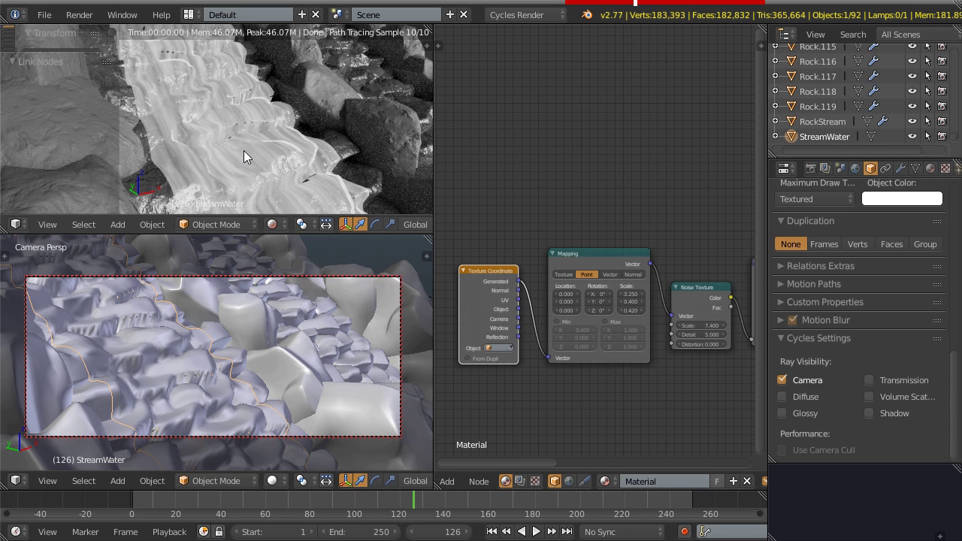
middle_click_drag(543, 279, 553, 285)
scroll(552, 285, "up", 3)
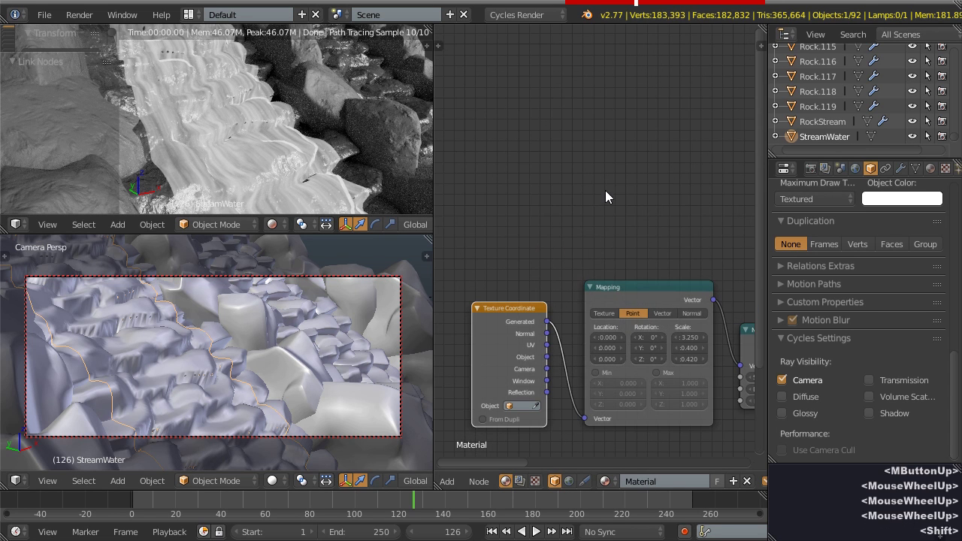
key("shift+a")
mouse_move(589, 222)
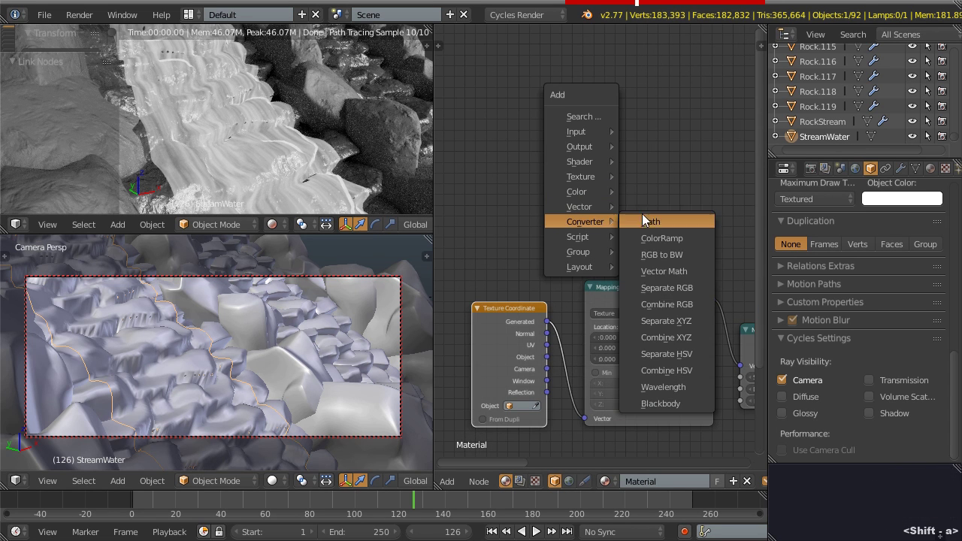
left_click(680, 323)
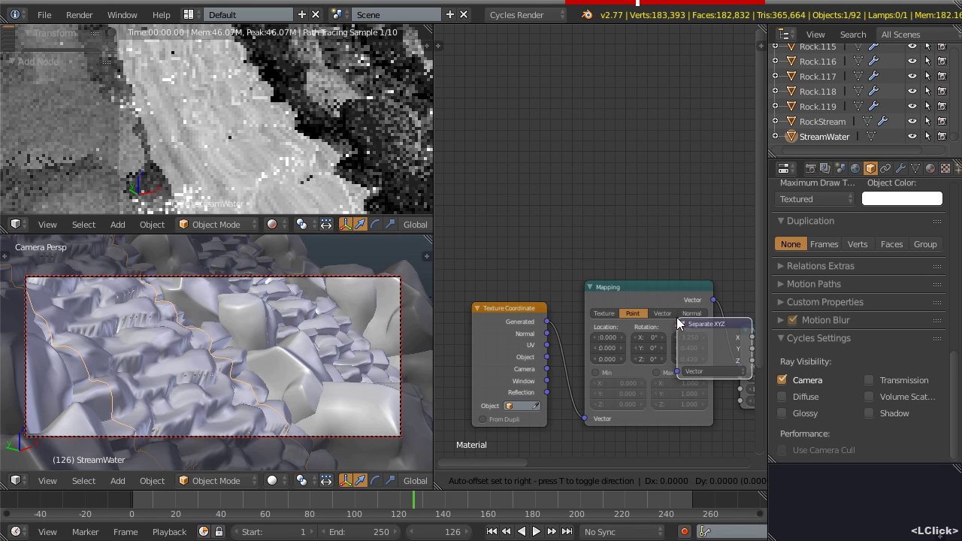
left_click(596, 188)
- Connect the Texture Coordinate's Normal output to the Separate XYZ vector input and reposition the Separate XYZ node
left_click_drag(546, 333, 595, 238)
middle_click_drag(646, 218, 609, 223)
left_click(590, 197)
left_click_drag(585, 175, 585, 163)
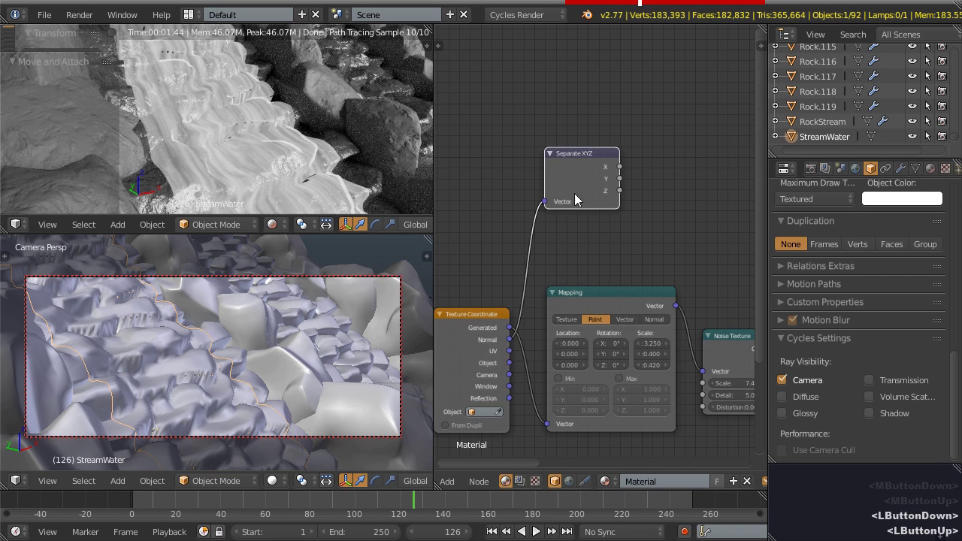
- Preview the Separate XYZ node's X and Y outputs and connect Y to the Mix node's Color2 input
left_click(576, 172, "ctrl+shift")
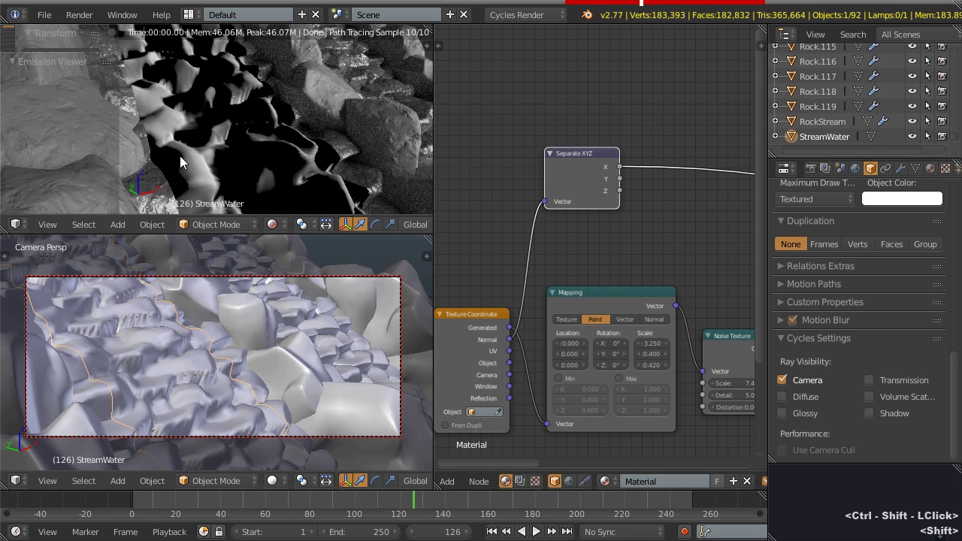
left_click(591, 169, "ctrl+shift")
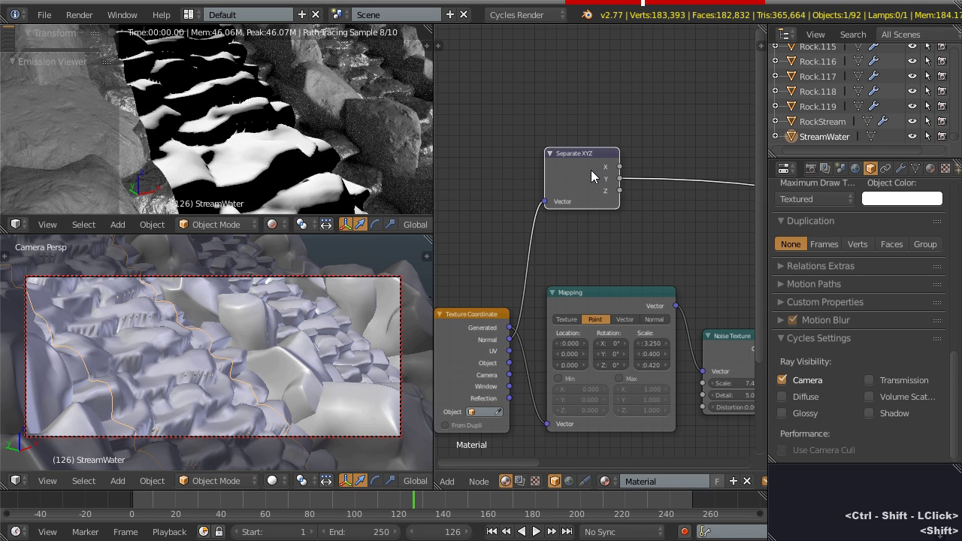
scroll(646, 245, "down", 3)
middle_click_drag(667, 249, 510, 283)
left_click_drag(459, 228, 657, 235)
middle_click_drag(657, 235, 582, 290)
scroll(581, 290, "up", 5)
scroll(587, 299, "up", 3)
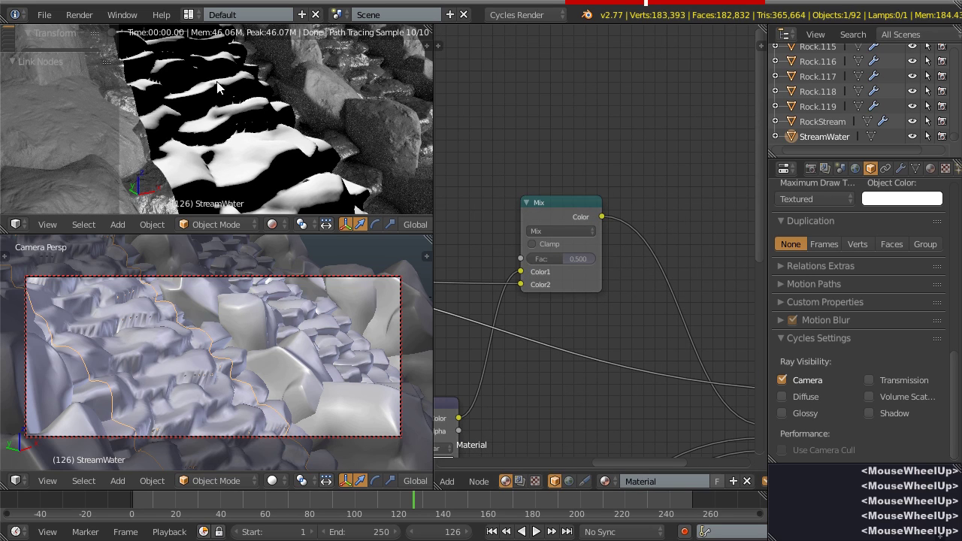
- Preview the Mix node's output and set it to Multiply with a factor of 1
left_click(550, 209, "ctrl+shift")
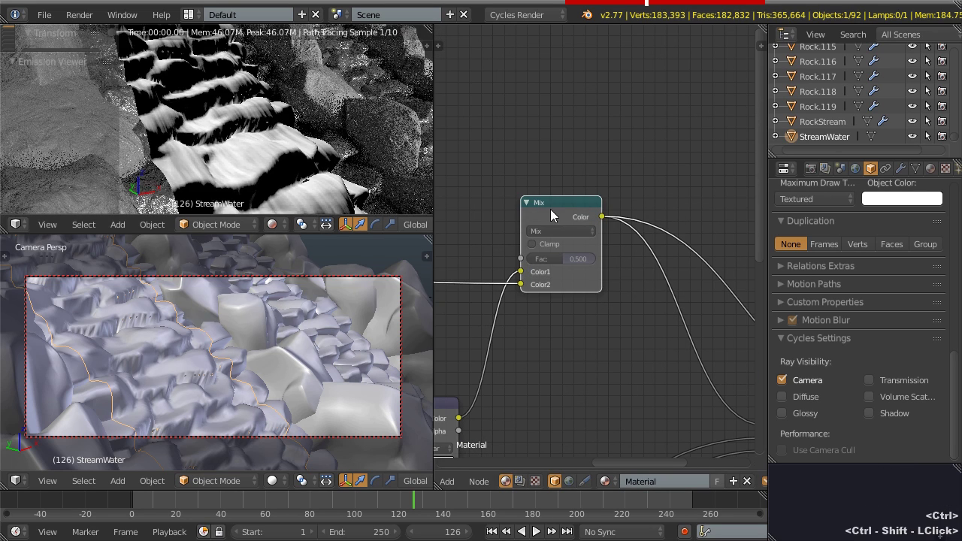
left_click(562, 230)
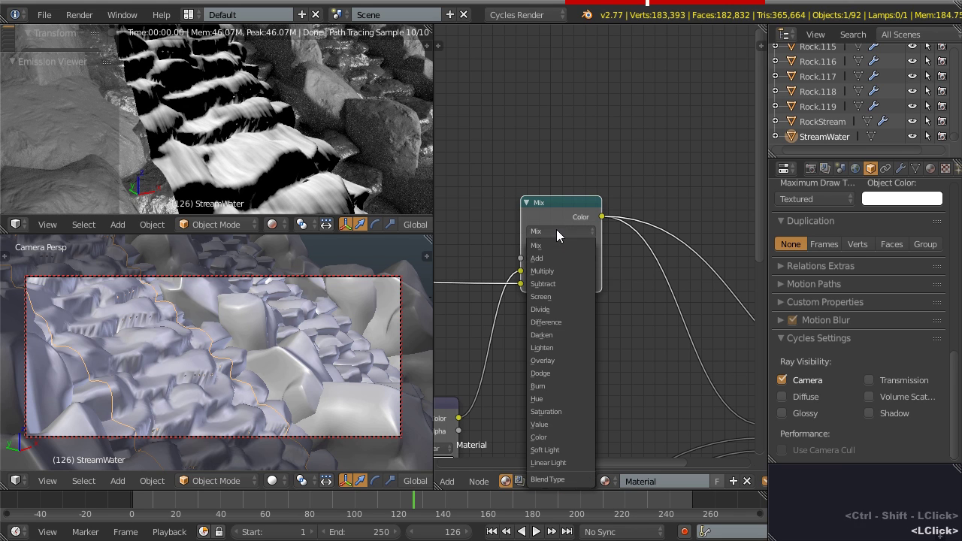
left_click_drag(554, 258, 611, 356)
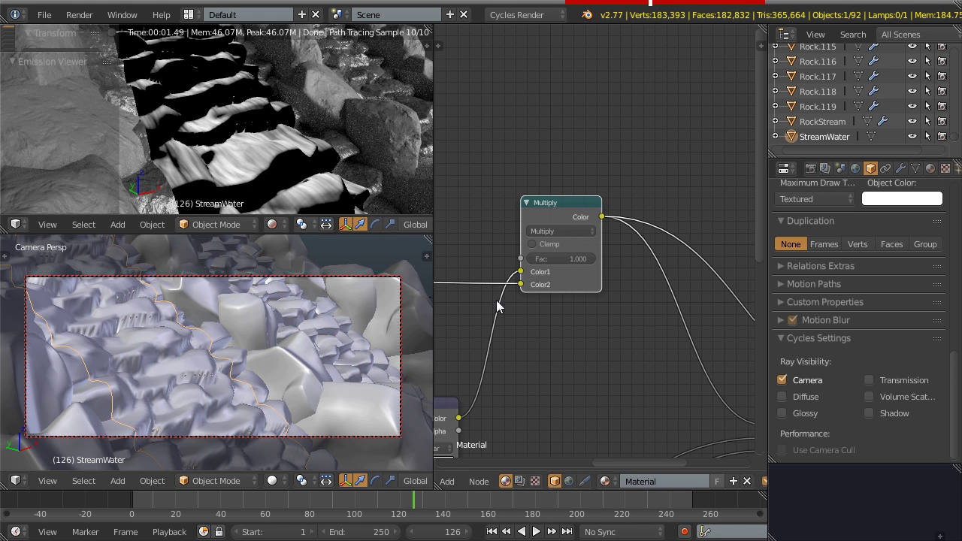
- Insert a ColorRamp between the Separate XYZ node's Y output and the Multiply node's Color2 input
middle_click_drag(508, 316, 676, 308)
scroll(676, 307, "down", 3)
middle_click_drag(533, 304, 594, 245)
left_click(500, 252)
scroll(666, 295, "up", 3)
scroll(578, 271, "up", 2)
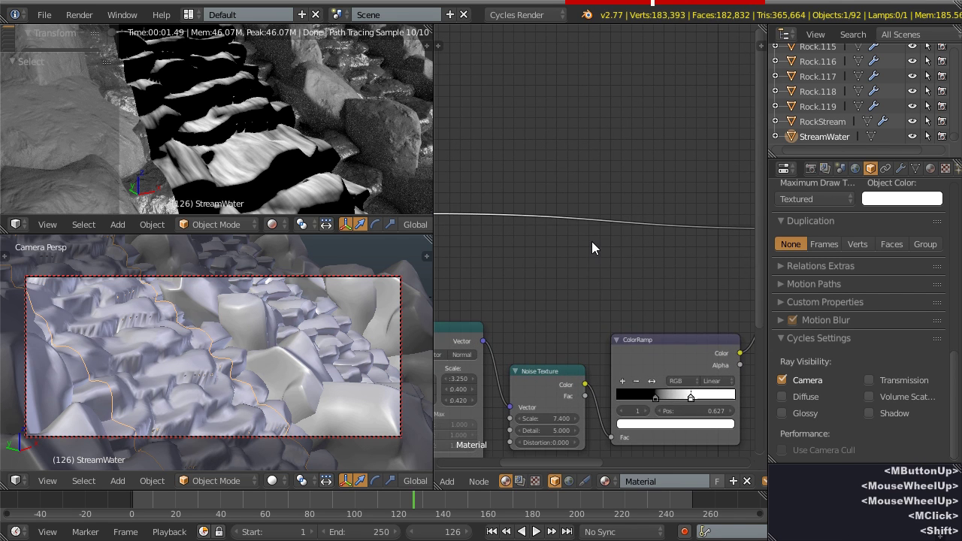
key("shift+a")
mouse_move(576, 242)
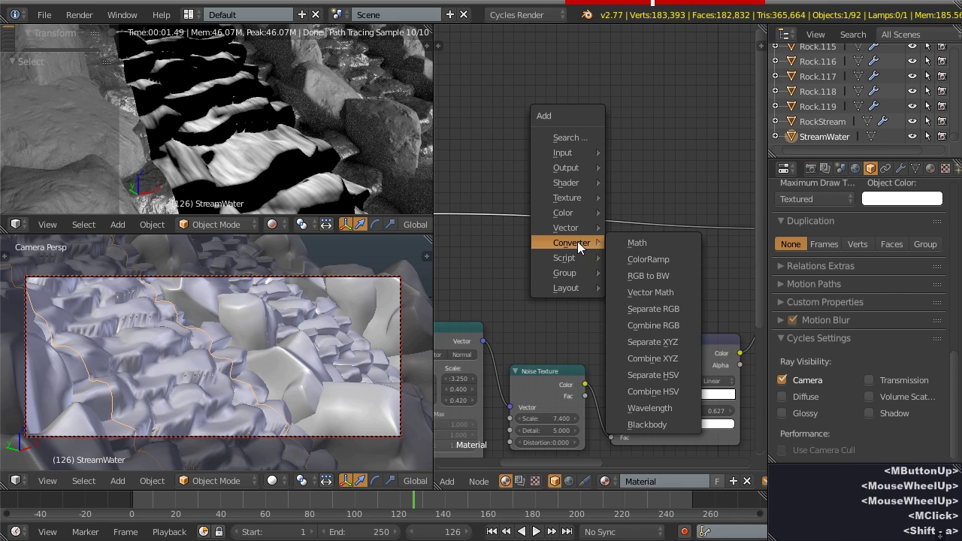
left_click(662, 259)
left_click(477, 155)
left_click_drag(530, 173, 532, 157)
- Flip the new ColorRamp so it runs from white to black
middle_click_drag(590, 284, 607, 298)
scroll(579, 267, "up", 3)
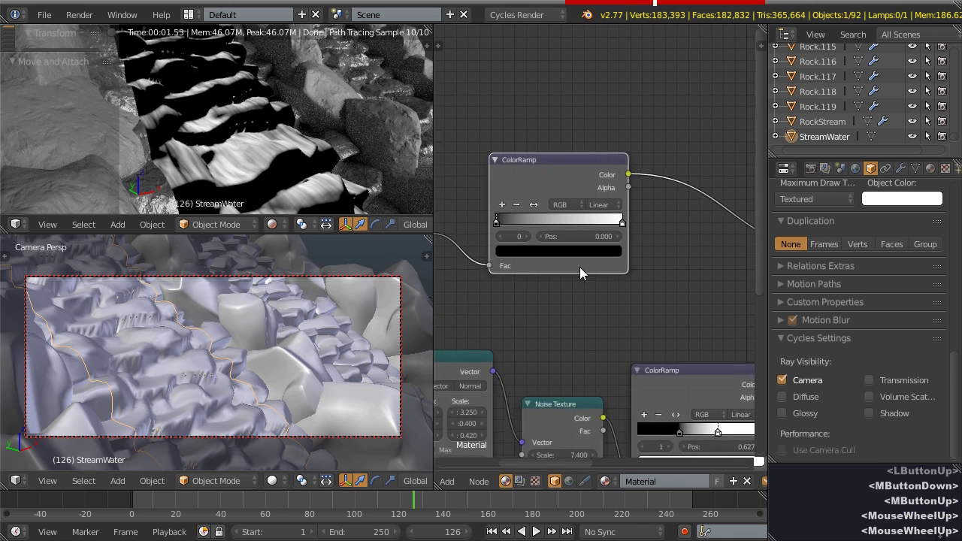
left_click(525, 198)
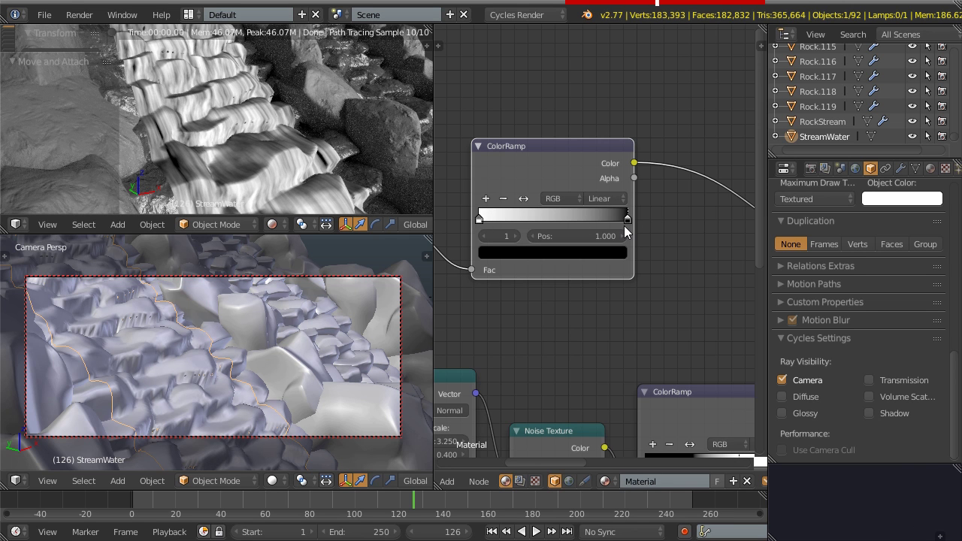
- Send the Mix Shader back to the Material Output and view the full water material from another angle
scroll(601, 245, "down", 5)
middle_click_drag(645, 248, 629, 200)
left_click(661, 297, "ctrl+shift")
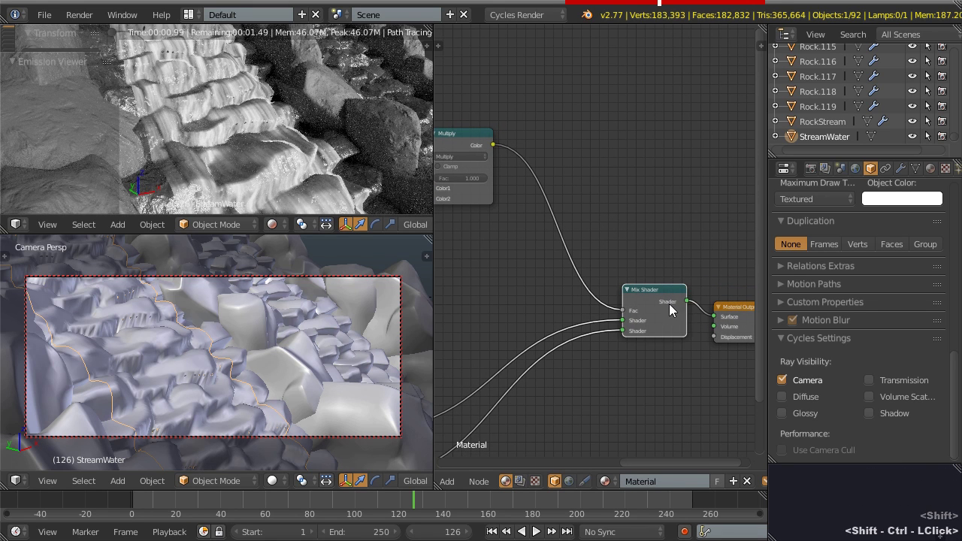
mouse_move(248, 173)
middle_mouse_down()
mouse_move(278, 170)
mouse_move(263, 169)
middle_mouse_up()
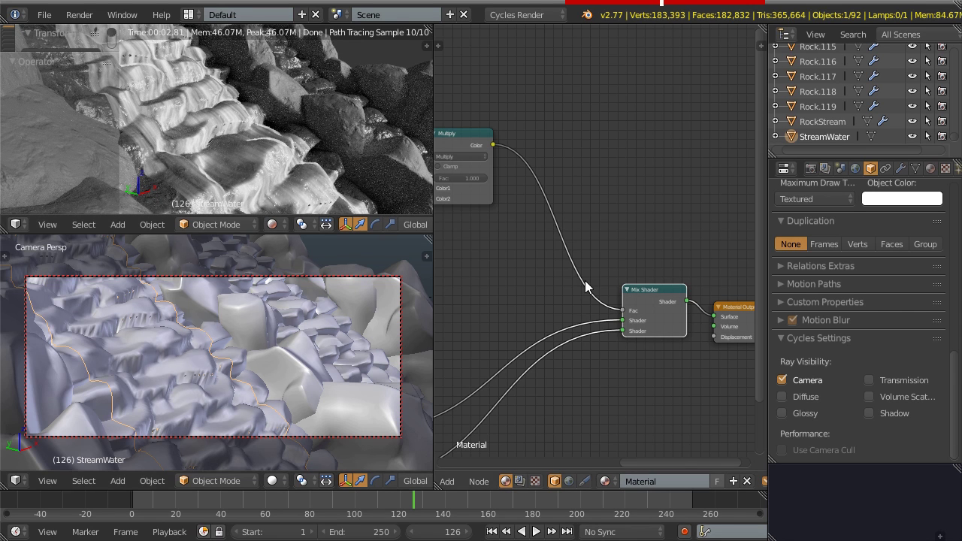
- Examine the water material's node tree from the Texture Coordinate through to the Material Output
middle_click_drag(573, 265, 580, 313)
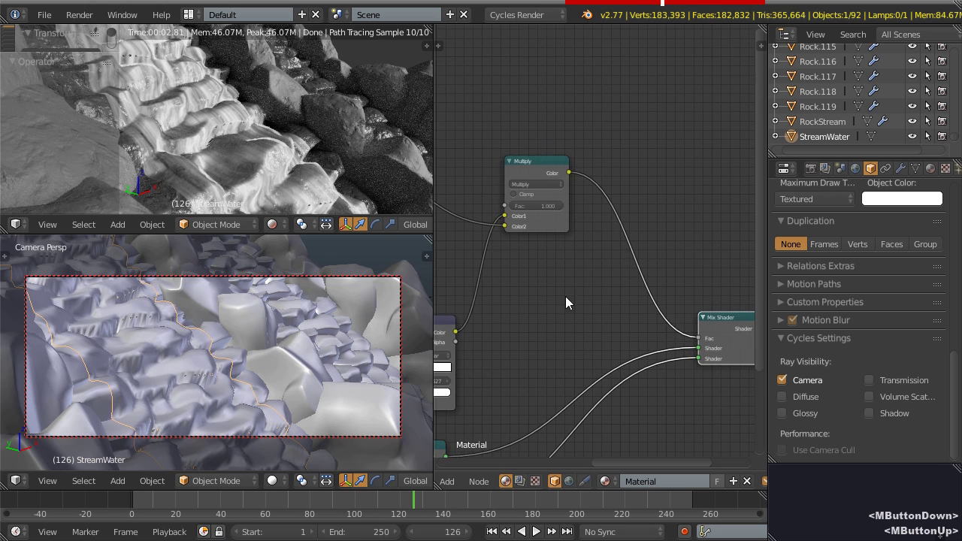
scroll(541, 274, "down", 3)
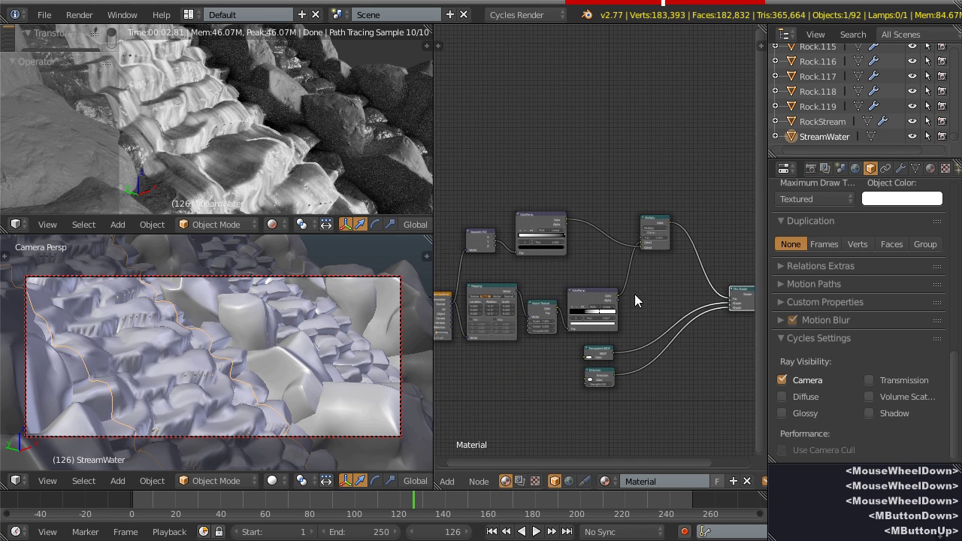
middle_click_drag(563, 182, 627, 237)
scroll(604, 275, "down", 3)
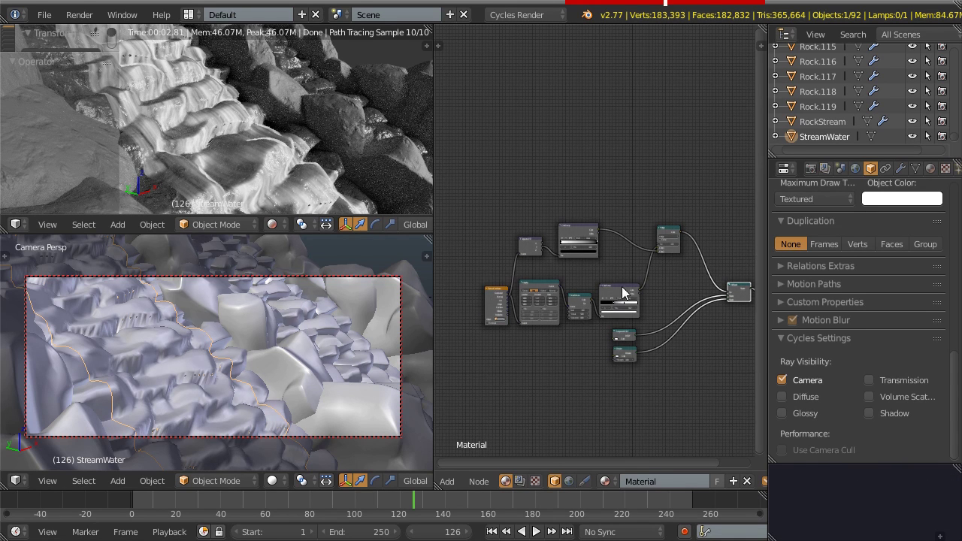
middle_click_drag(623, 299, 586, 312)
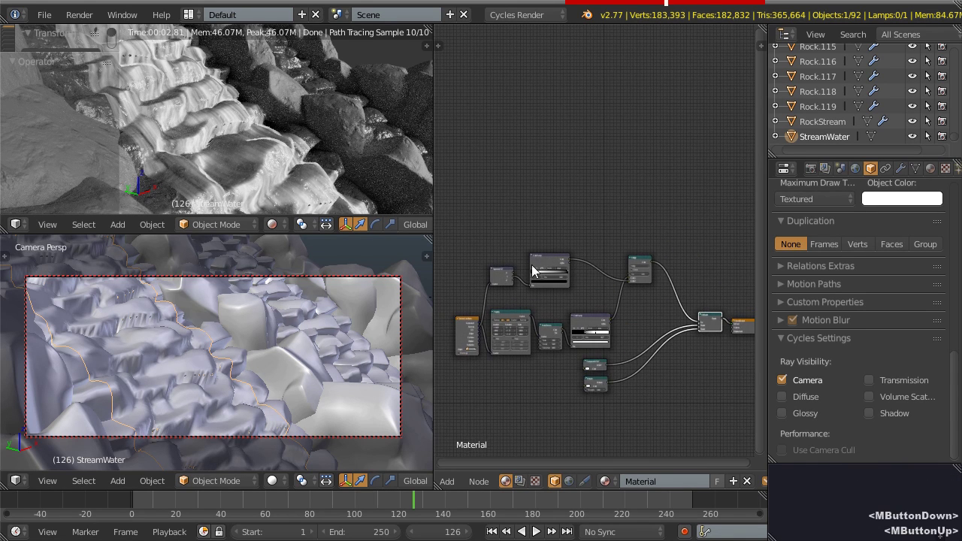
scroll(531, 276, "up", 5)
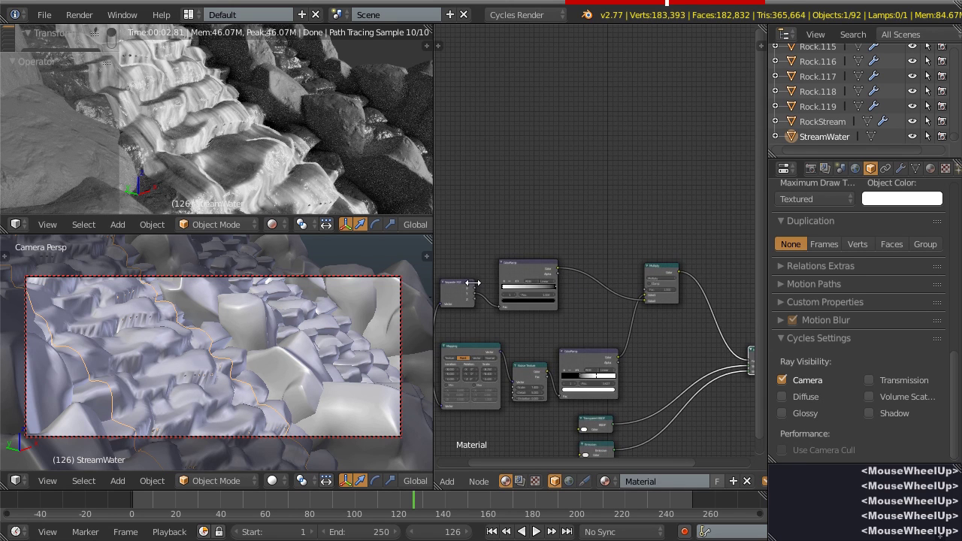
scroll(611, 258, "down", 4)
- Duplicate the Multiply node above the original and set the copy to Mix blending with a factor of 0
middle_click_drag(598, 214, 569, 236)
scroll(648, 314, "up", 5)
right_click(653, 302)
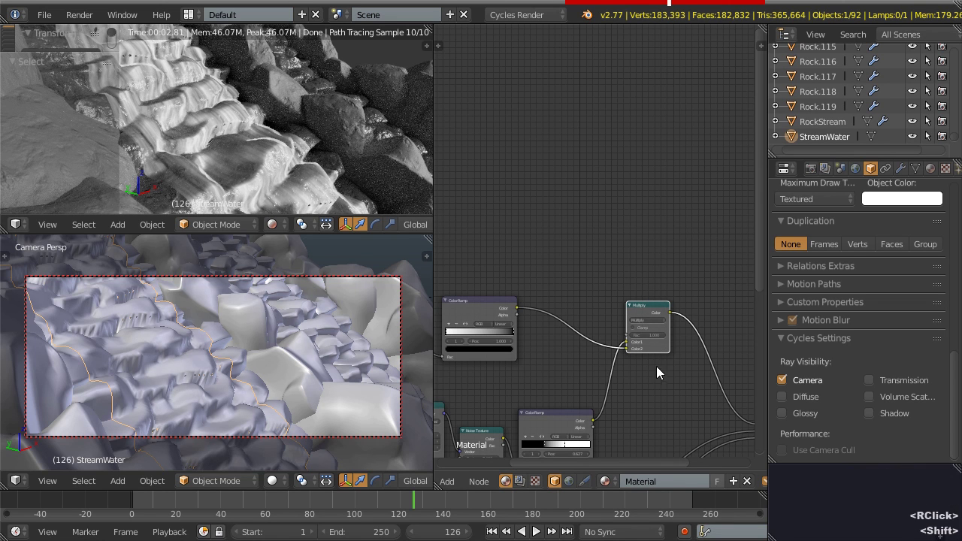
key("shift+d")
left_click(656, 261)
middle_click_drag(657, 261, 607, 287)
scroll(607, 287, "up", 4)
left_click(591, 238)
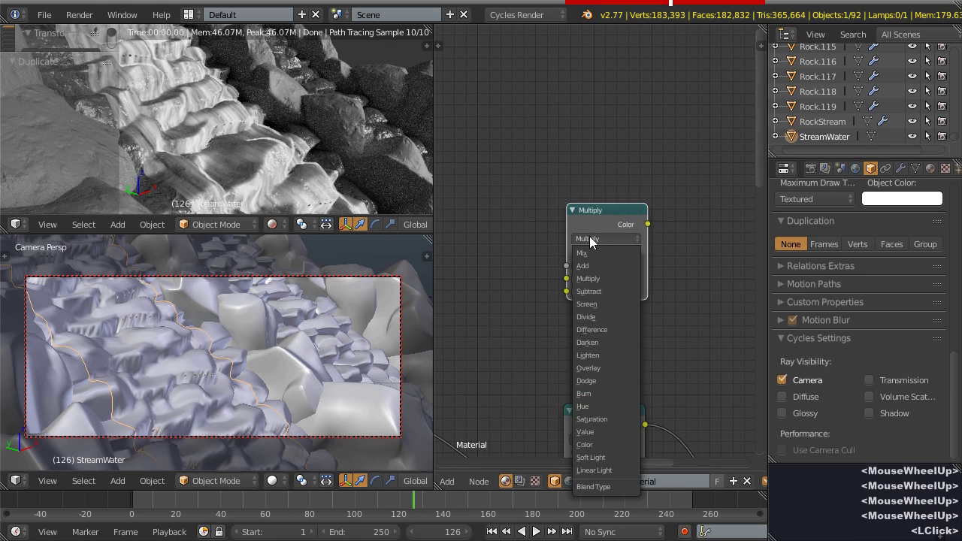
left_click(590, 239)
left_click_drag(629, 273, 575, 269)
- Duplicate the Mix node and place the copy above it, forming a column over the Multiply node
middle_click_drag(555, 269, 616, 260)
scroll(628, 264, "down", 3)
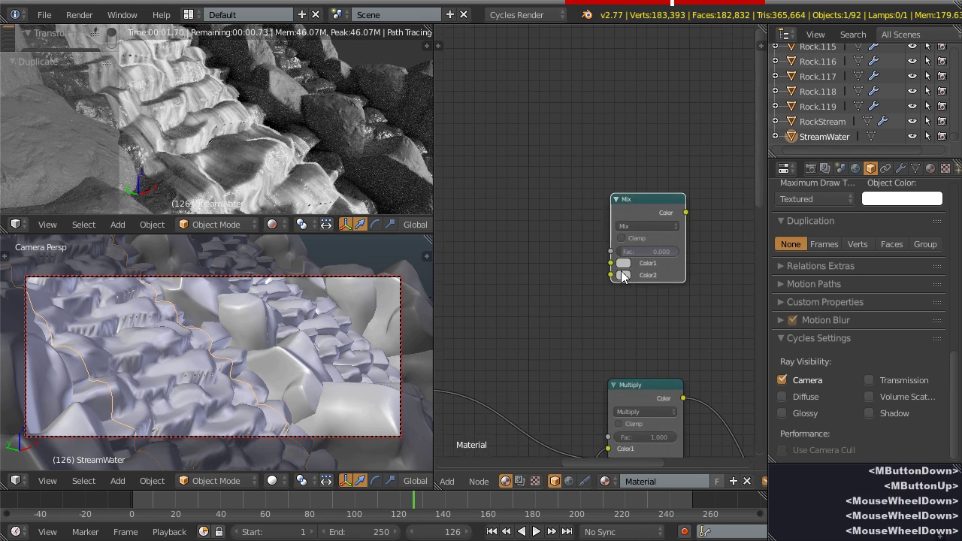
scroll(687, 337, "down", 2)
middle_click_drag(676, 301, 671, 342)
key("shift+d")
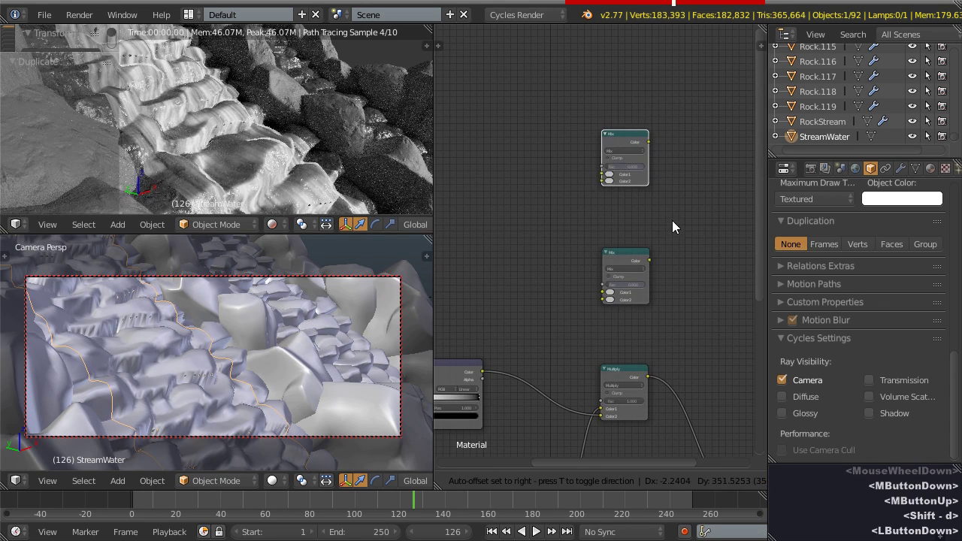
left_click(671, 221)
- Chain the Multiply node through Color1 of both Mix nodes so that the uppermost Mix feeds Multiply's former output link
scroll(515, 272, "down", 4)
middle_click_drag(533, 268, 649, 234)
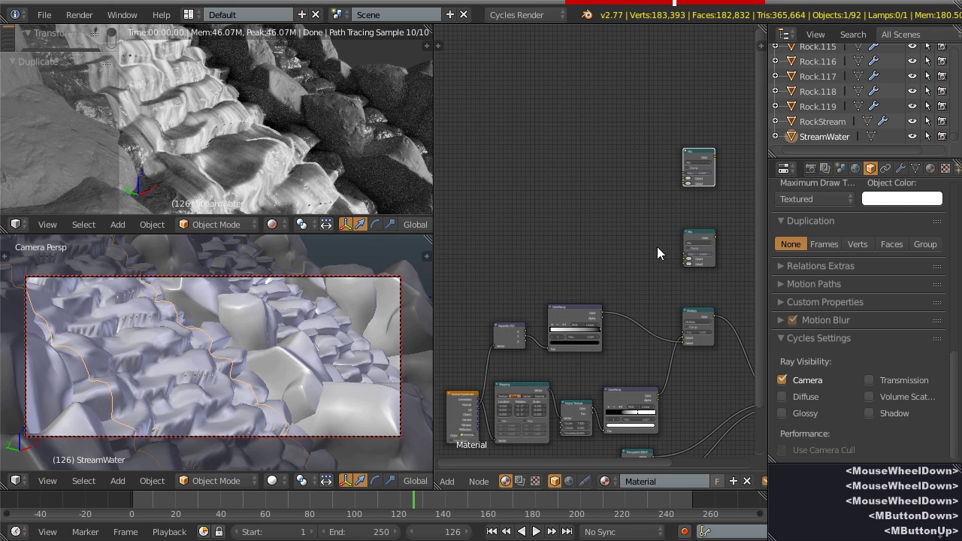
scroll(571, 213, "up", 5)
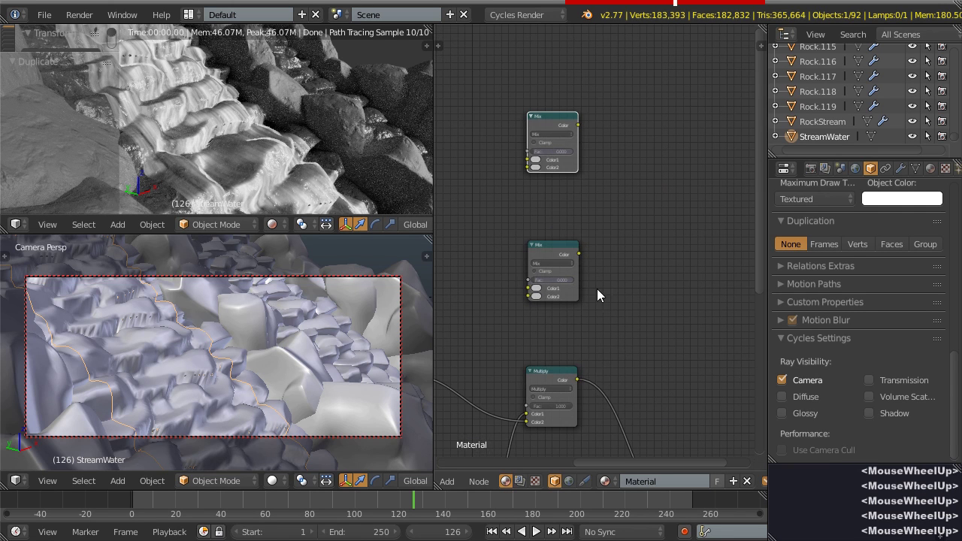
left_click_drag(580, 378, 578, 129, "ctrl")
middle_click_drag(572, 237, 592, 249)
scroll(621, 361, "up", 3)
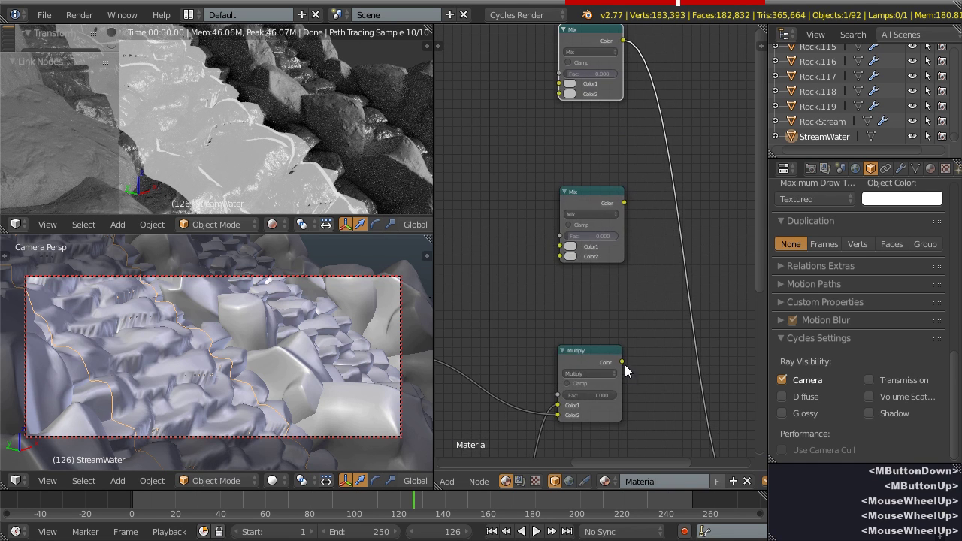
left_click_drag(623, 360, 558, 245)
left_click_drag(624, 203, 658, 182)
left_click_drag(585, 118, 559, 86)
middle_click_drag(607, 33, 629, 86)
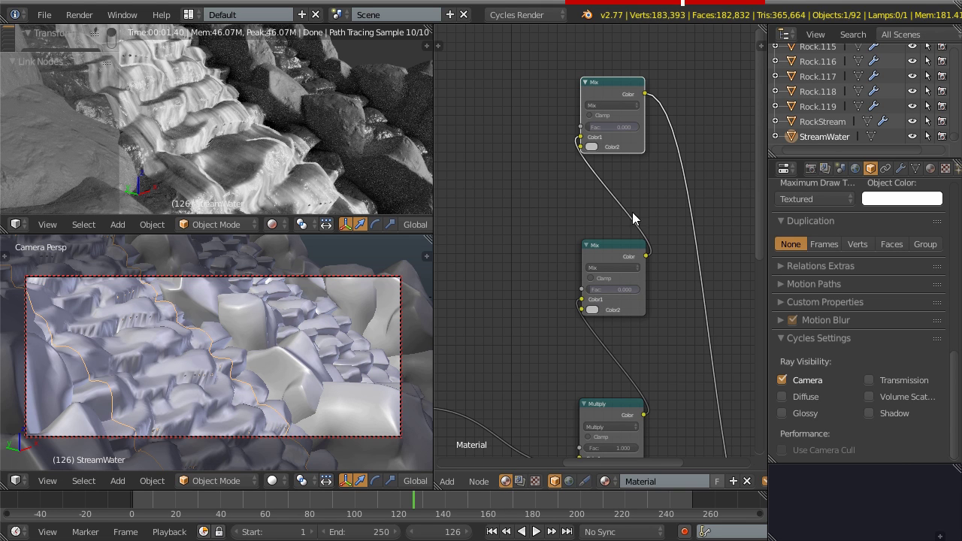
- Examine the water node tree with its chained Mix nodes and the branches leading into the Multiply node
scroll(608, 193, "down", 3)
middle_click_drag(587, 295, 665, 278)
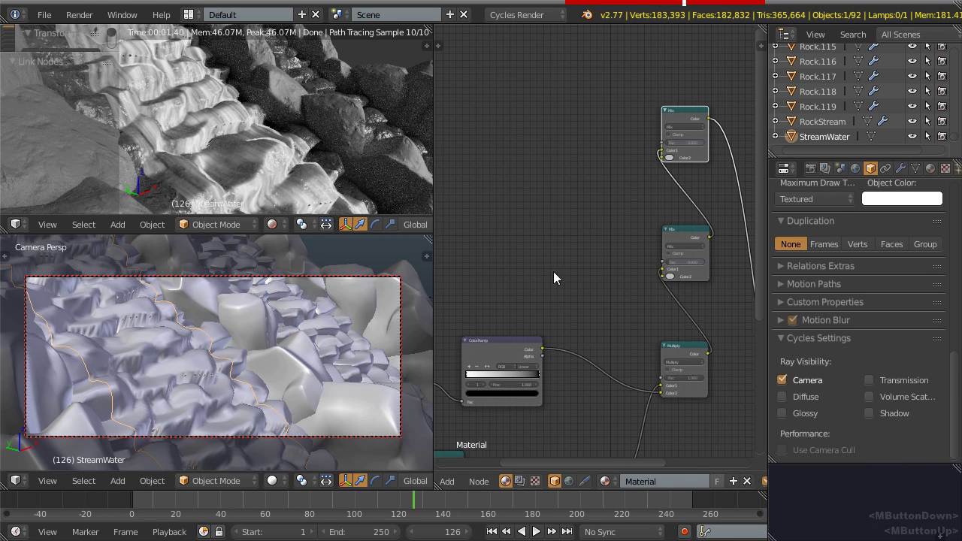
scroll(569, 214, "down", 9)
middle_click_drag(562, 236, 588, 265)
scroll(582, 182, "up", 5)
scroll(552, 230, "up", 2)
scroll(506, 230, "up", 1)
scroll(600, 248, "up", 2)
scroll(537, 262, "down", 3)
middle_click_drag(528, 262, 550, 251)
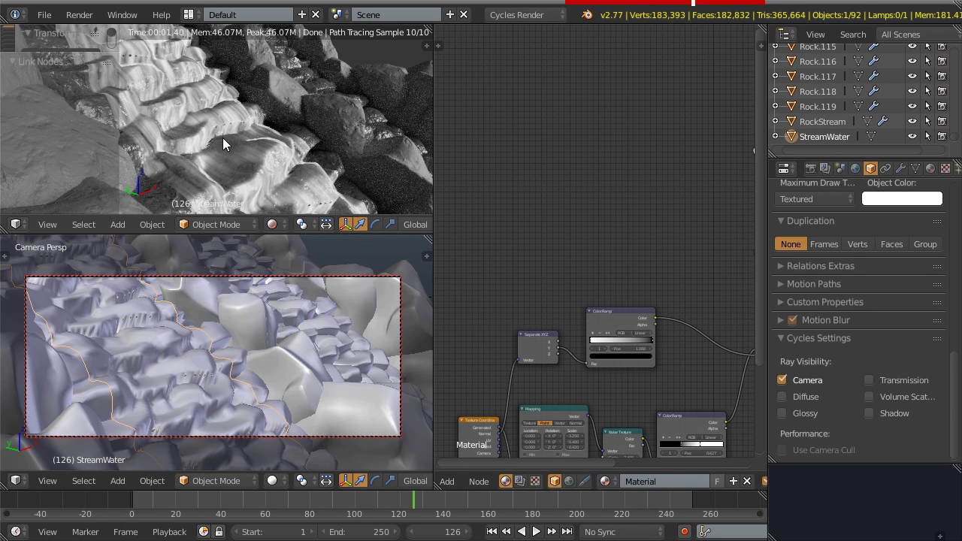
- Add a Geometry input node in the empty area above the Separate XYZ node
middle_click_drag(512, 288, 537, 231)
scroll(540, 230, "up", 1)
scroll(536, 214, "up", 2)
key("shift+a")
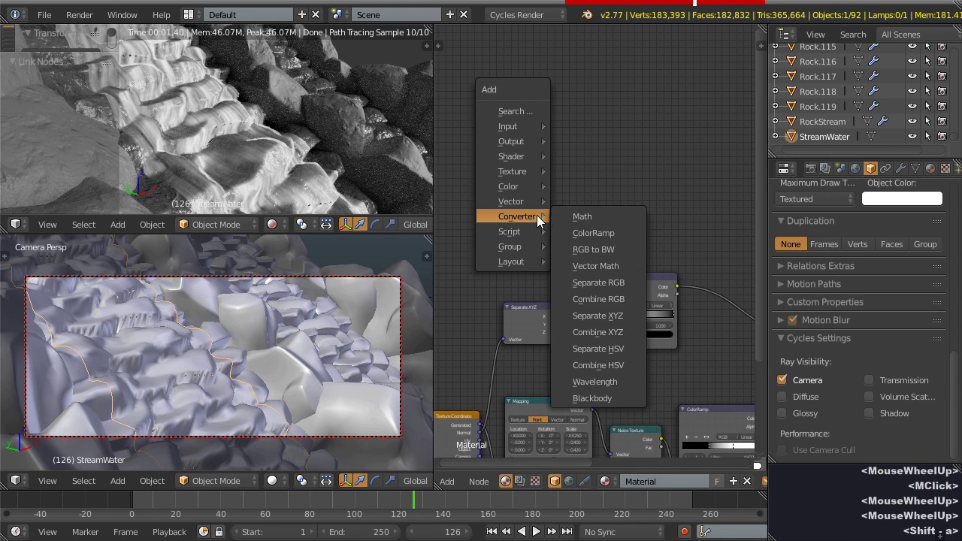
left_click(516, 129)
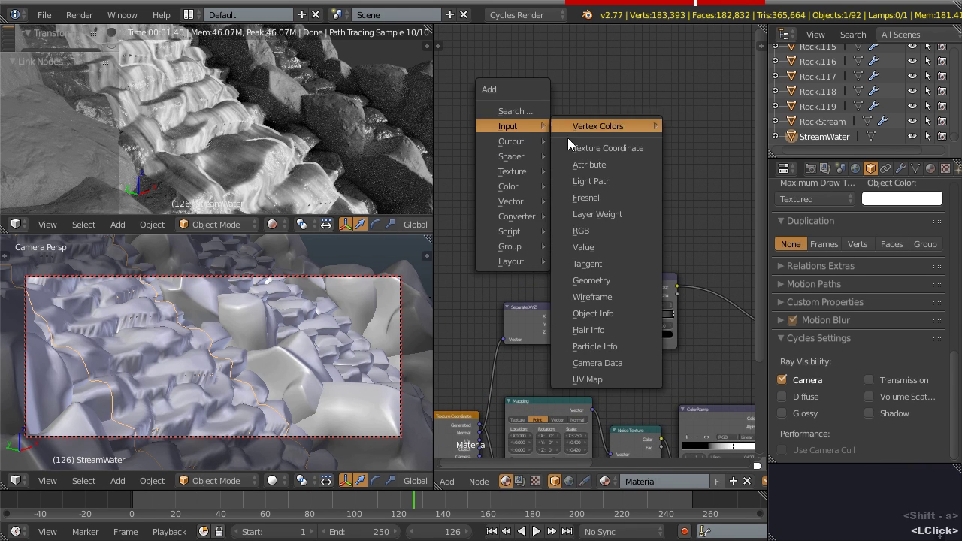
left_click(586, 275)
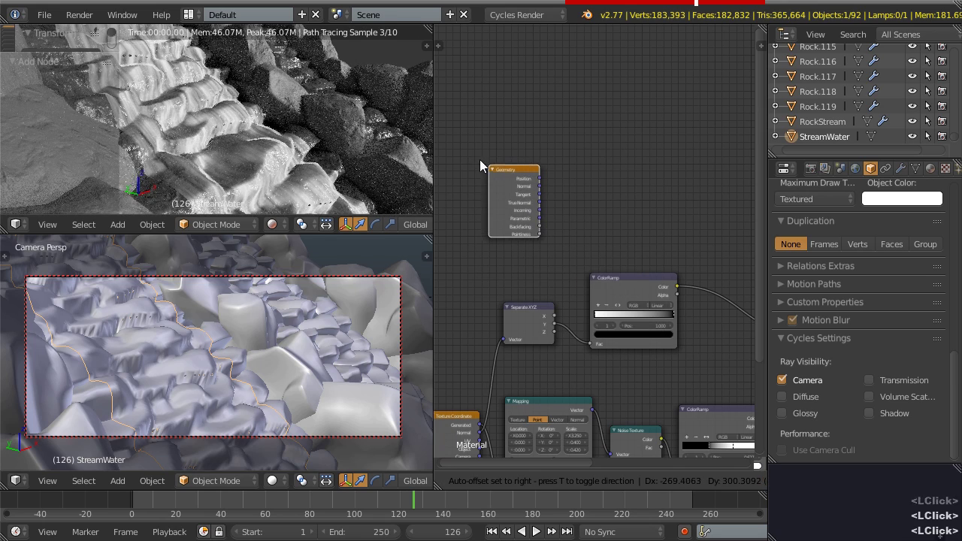
- Place the Geometry node and cycle the emission preview through its outputs as far as Pointiness
left_click(497, 172, "ctrl+shift")
left_click(502, 178, "ctrl+shift")
left_click(505, 184, "ctrl+shift")
left_click(504, 187, "ctrl+shift")
left_click(504, 188, "ctrl+shift")
left_click(504, 187, "ctrl+shift")
left_click(504, 188, "ctrl+shift")
left_click(504, 188, "ctrl+shift")
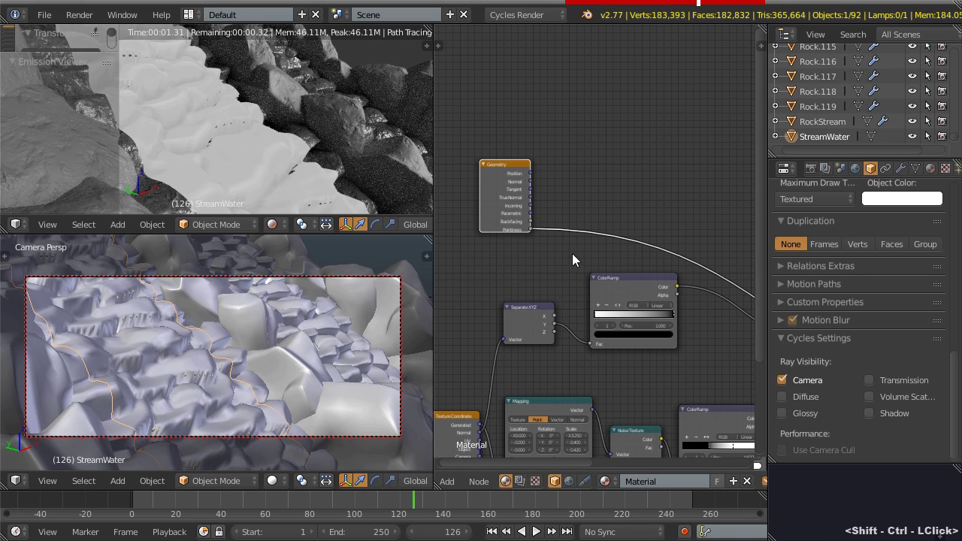
- Insert a ColorRamp on the link leaving the Geometry node's Pointiness output
scroll(572, 253, "up", 4)
key("shift+a")
left_click(588, 264)
left_click(638, 280)
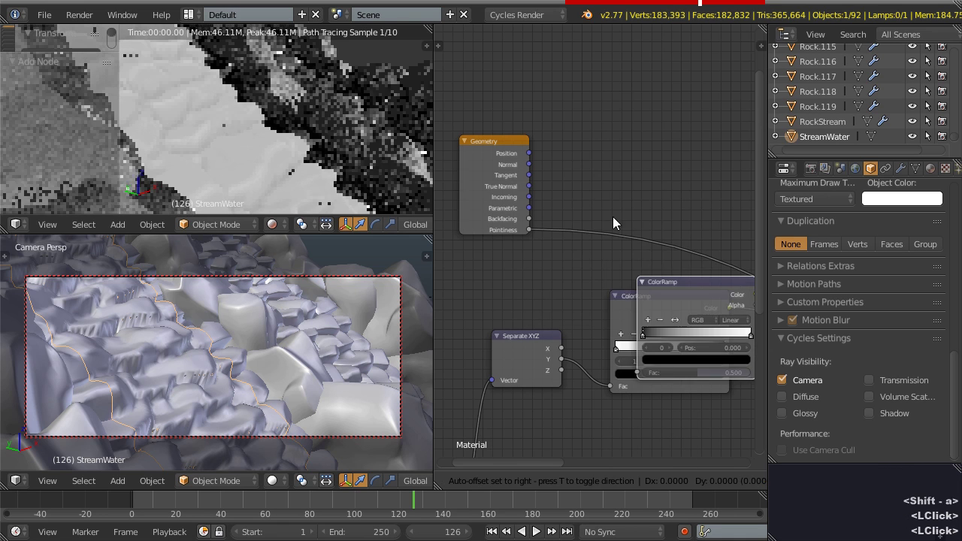
left_click(571, 140)
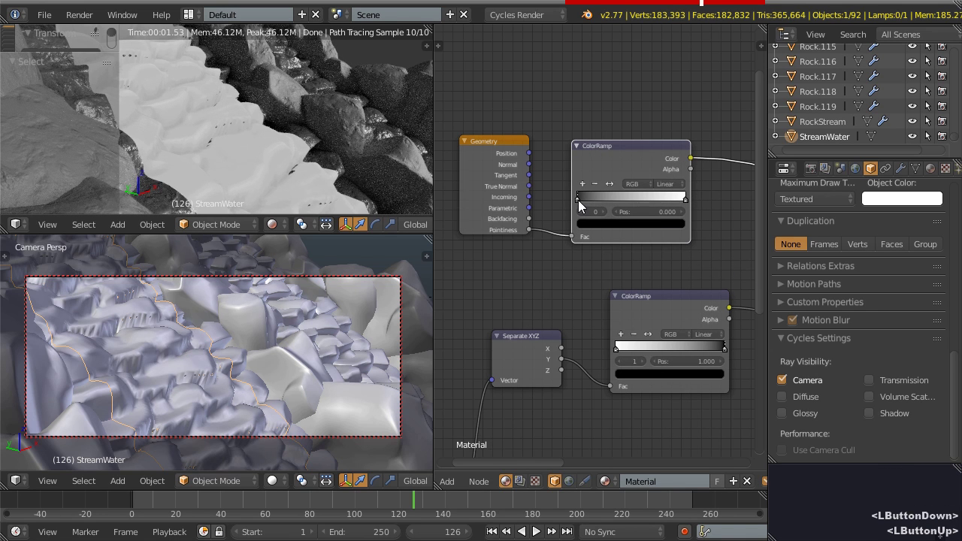
- Flip the Pointiness ColorRamp to run white to black, with the white stop at 0.400 and the black stop near the middle
left_click_drag(578, 200, 636, 204)
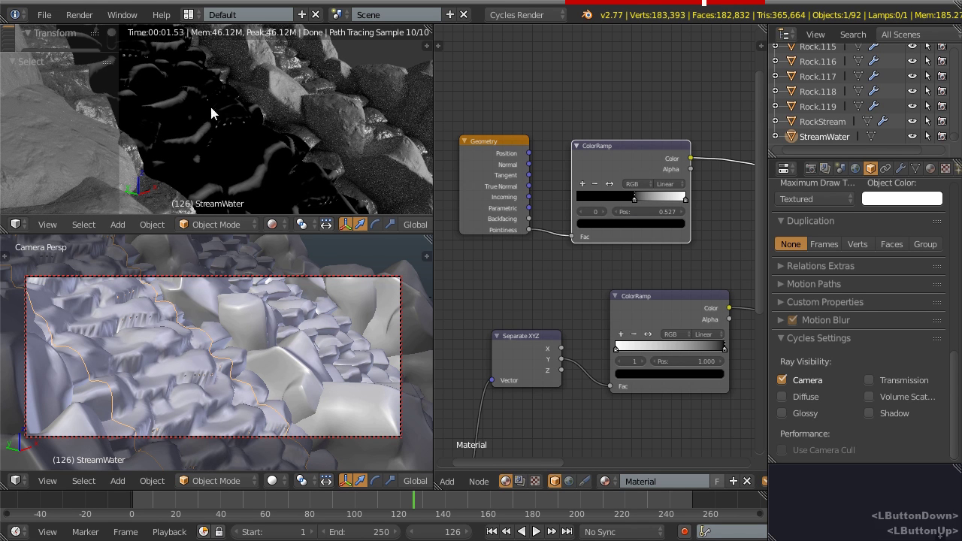
middle_click_drag(647, 289, 633, 301)
scroll(632, 301, "up", 2)
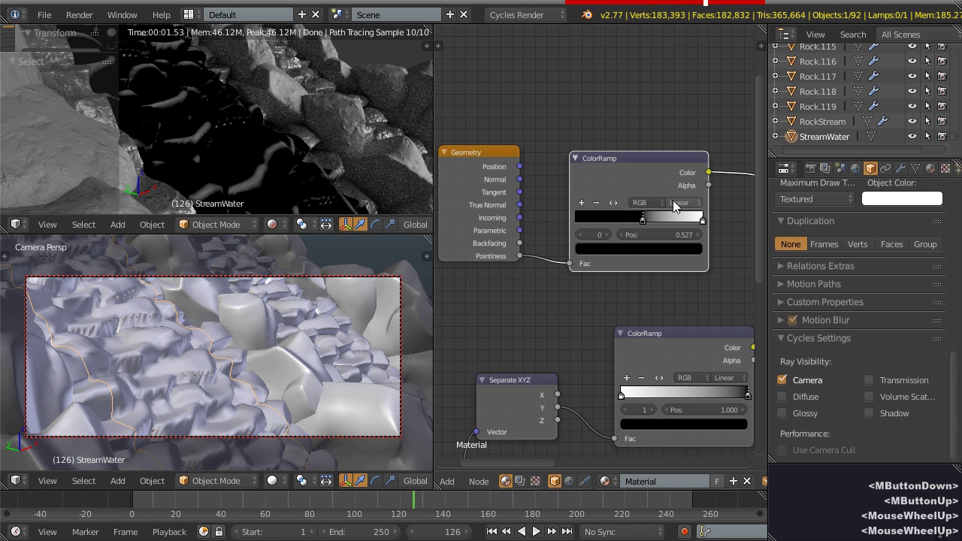
left_click(613, 203)
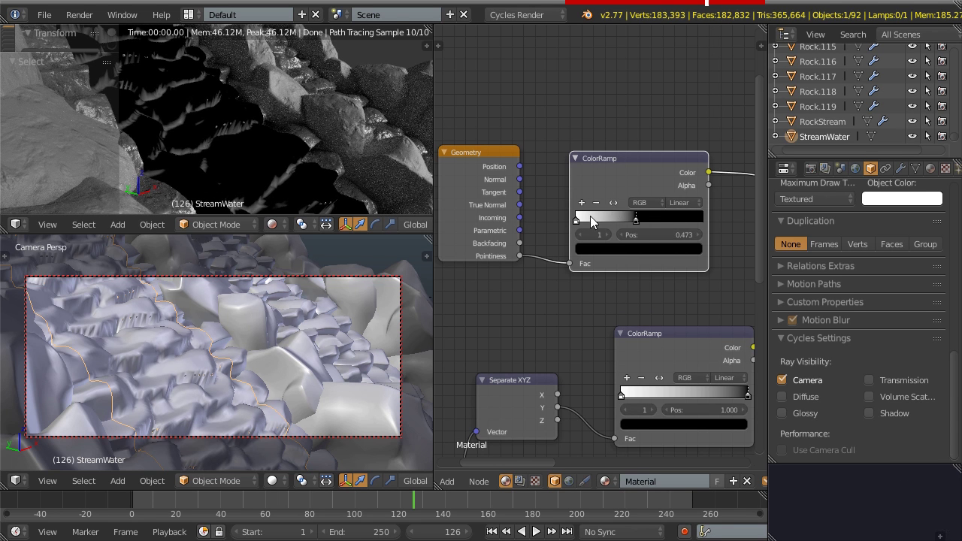
left_click_drag(578, 223, 628, 221)
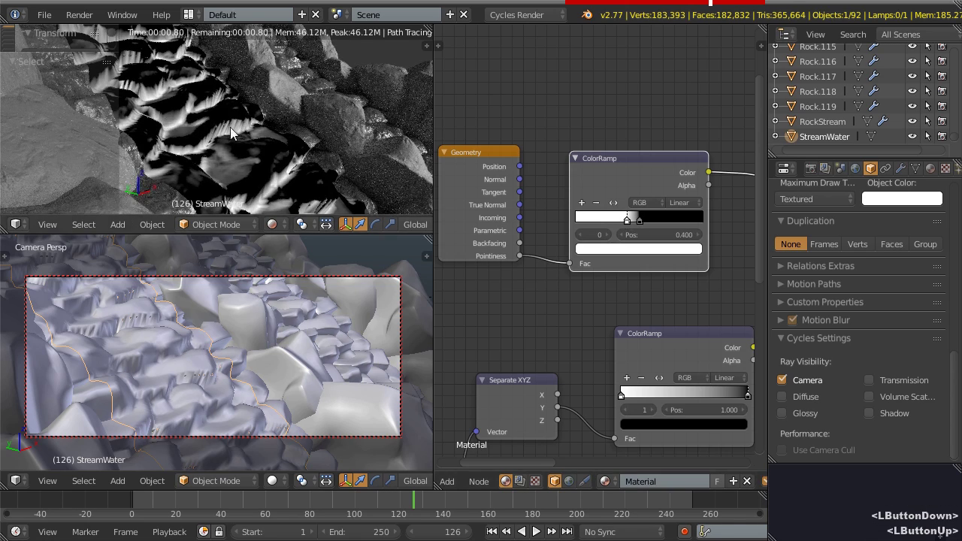
- Inspect the stream mesh in wireframe and give StreamWater a Subdivision Surface modifier with 1 subdivision for both view and render
scroll(226, 139, "up", 3)
middle_click_drag(240, 143, 220, 151)
scroll(203, 154, "up", 3)
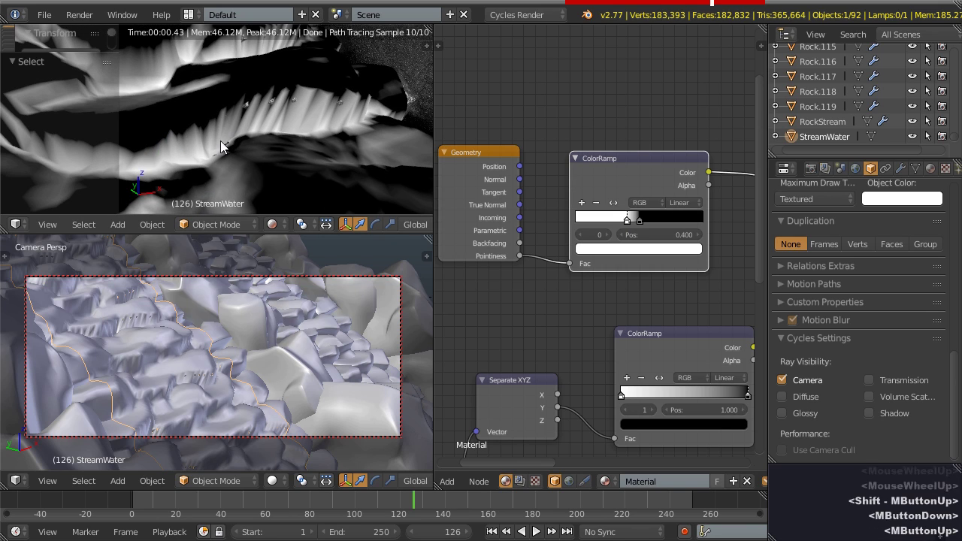
key("z")
mouse_move(272, 135)
middle_mouse_down()
mouse_move(275, 150)
mouse_move(285, 102)
mouse_move(317, 100)
middle_mouse_up()
middle_click_drag(233, 111, 285, 127)
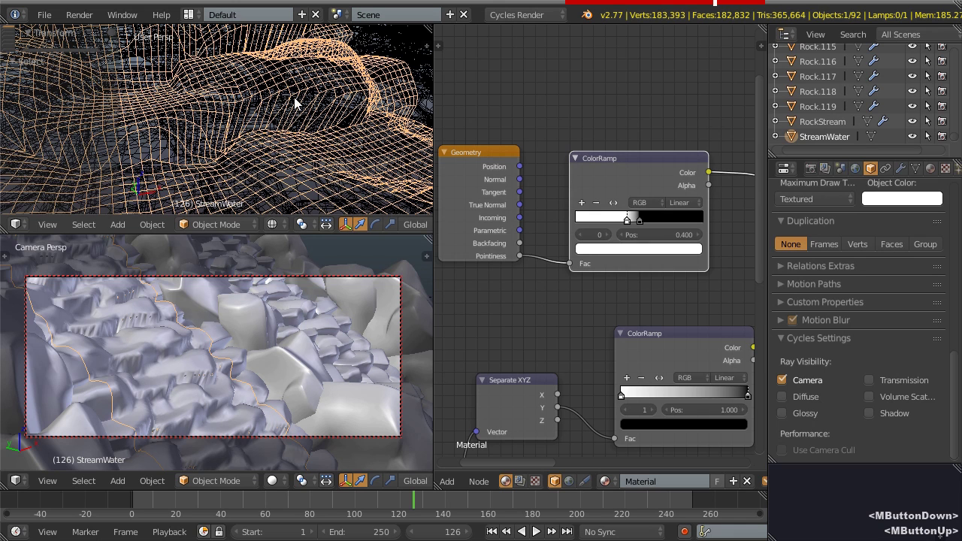
left_click(901, 167)
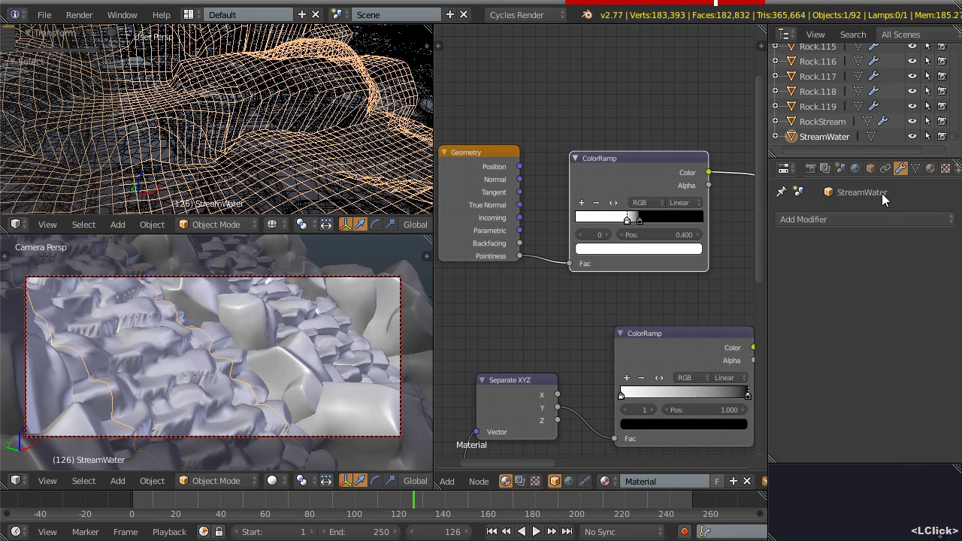
left_click(867, 219)
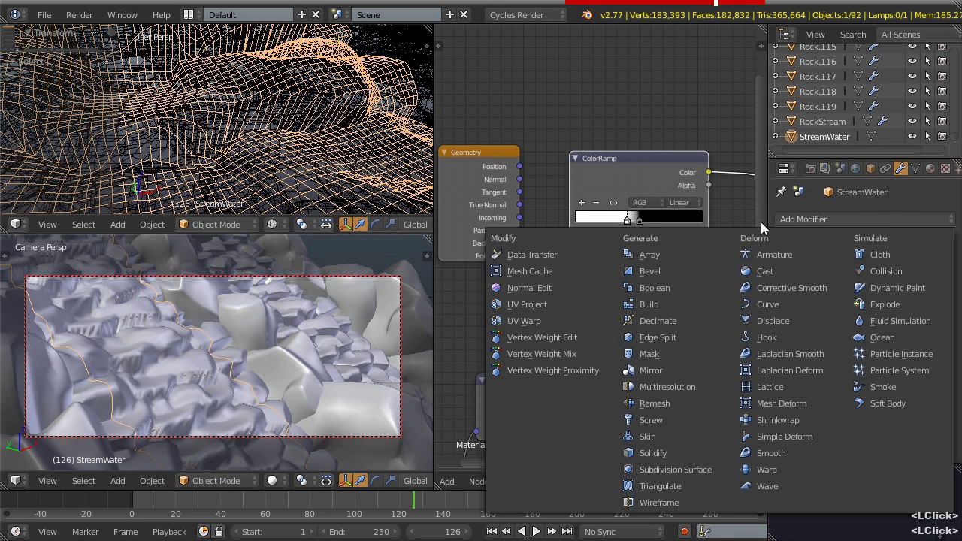
left_click(686, 466)
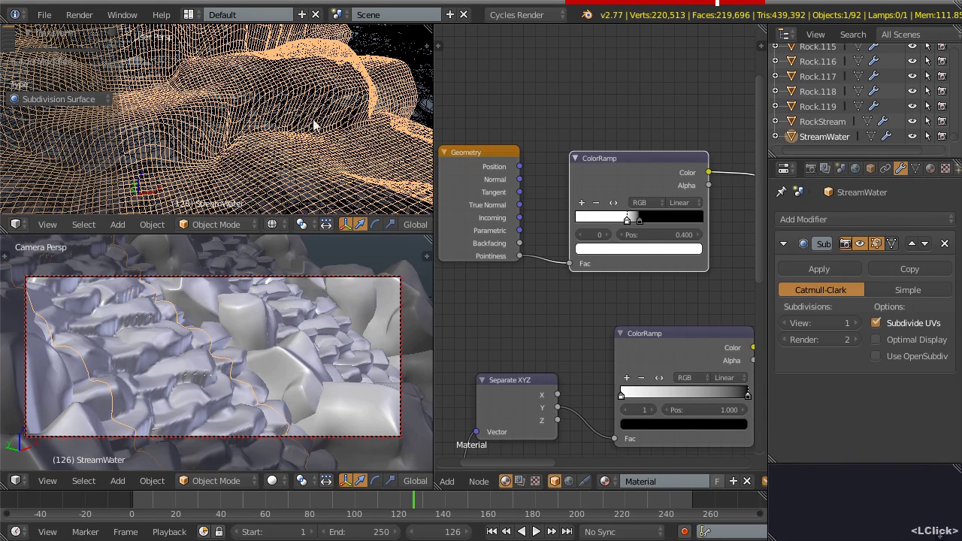
left_click(786, 337)
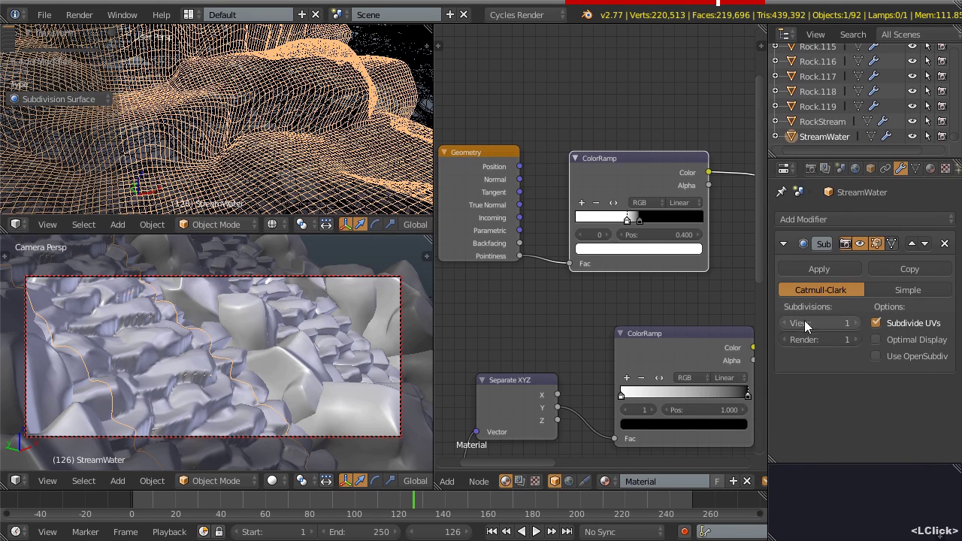
- Return to rendered shading and compare the pointiness mask with the subdivision modifier hidden and shown
key("shift")
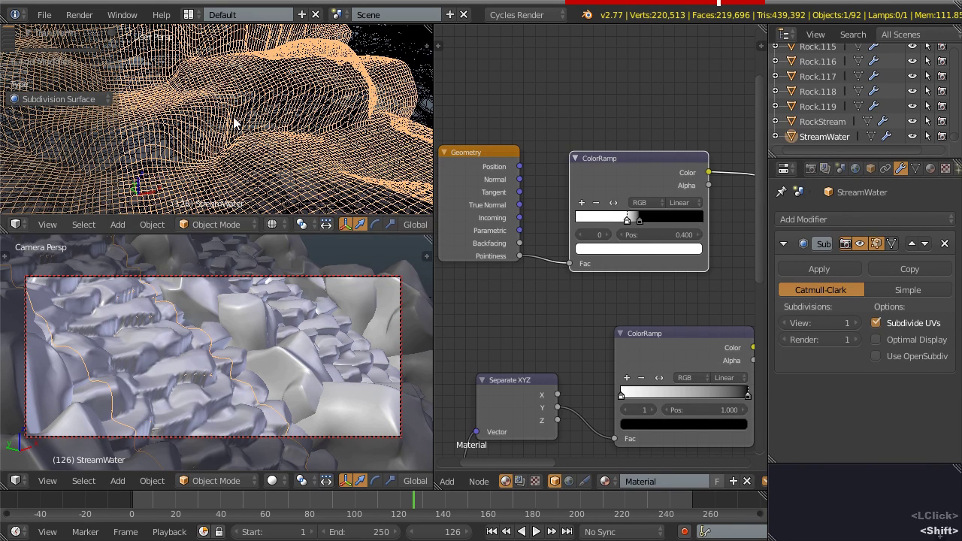
key("shift+z")
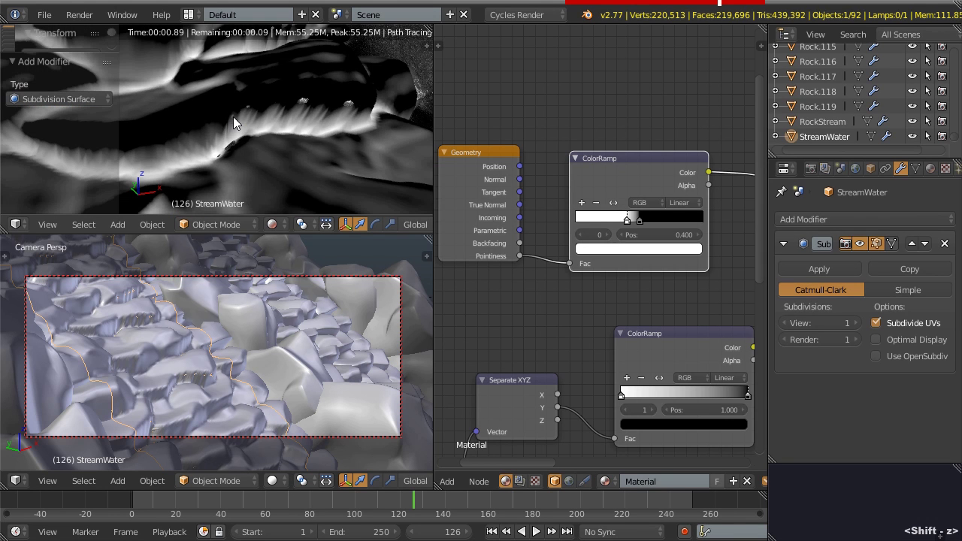
middle_click_drag(250, 153, 274, 159)
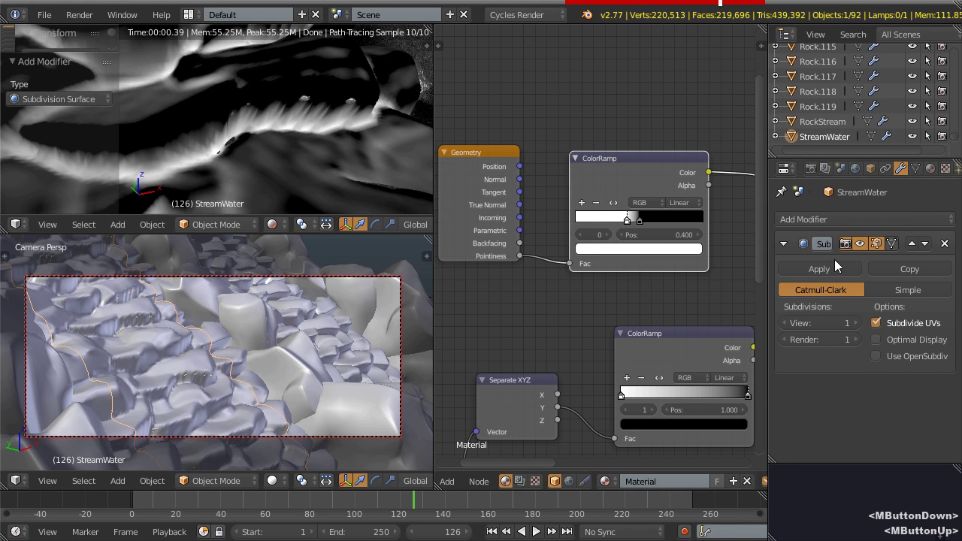
left_click(859, 244)
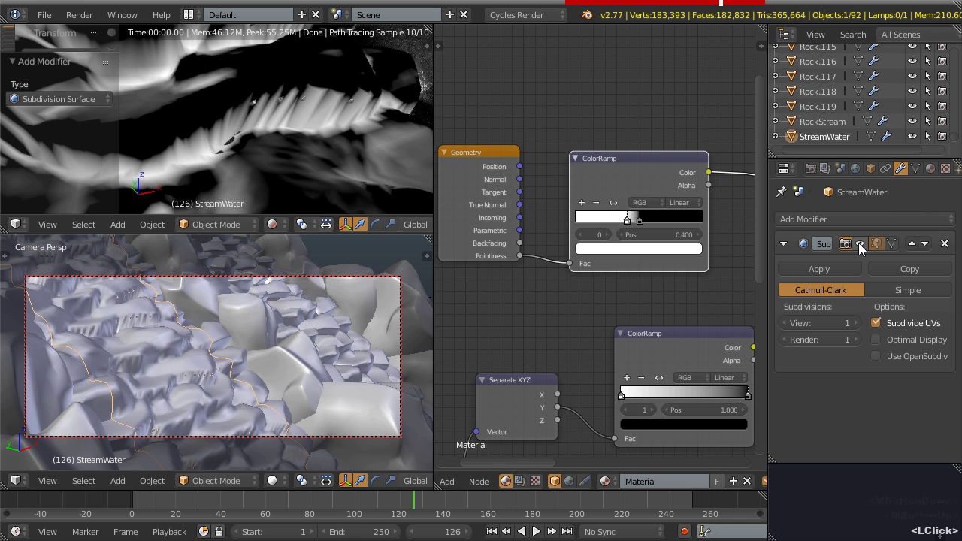
left_click(860, 244)
middle_click_drag(300, 143, 278, 148)
scroll(278, 150, "down", 4)
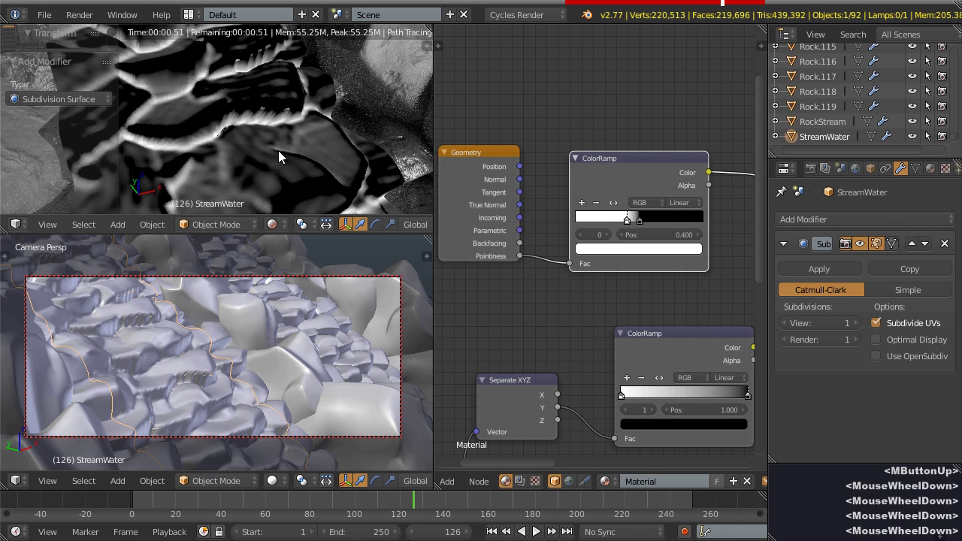
scroll(240, 146, "down", 1)
middle_click(251, 153)
- Connect the Pointiness ColorRamp to Color2 of the lower Mix node and preview that Mix node's output
middle_click_drag(684, 170, 567, 206)
scroll(592, 212, "up", 3)
left_click_drag(535, 201, 664, 225)
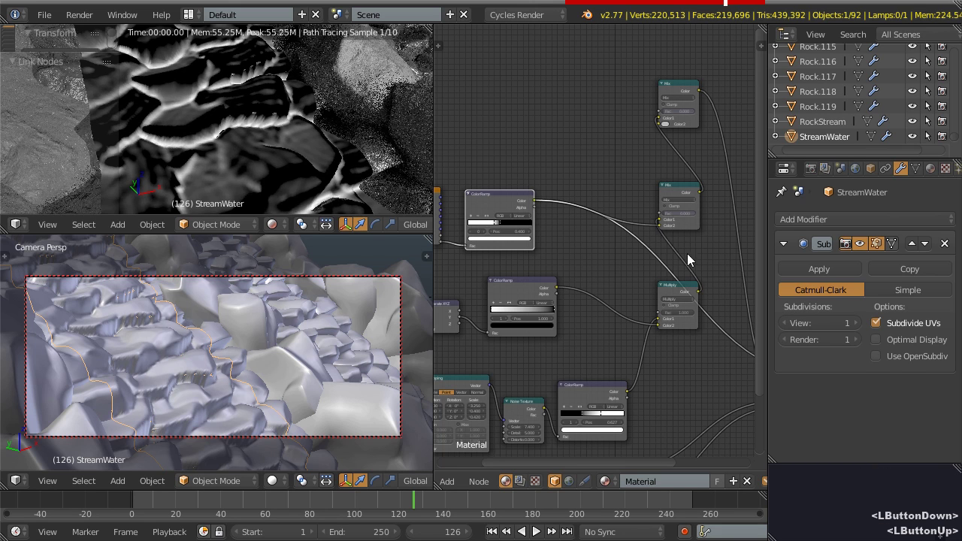
left_click(682, 190, "ctrl+shift")
- Set the lower Mix node to Add blending with a factor of 1.000 and mute it to compare the water
middle_click_drag(652, 248, 616, 264)
scroll(616, 248, "up", 5)
scroll(623, 253, "up", 1)
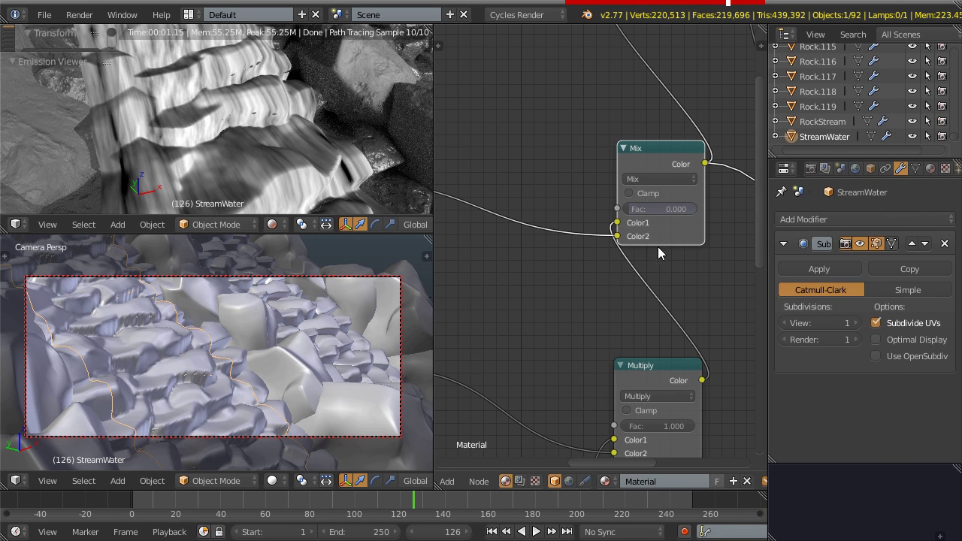
left_click_drag(629, 209, 685, 212)
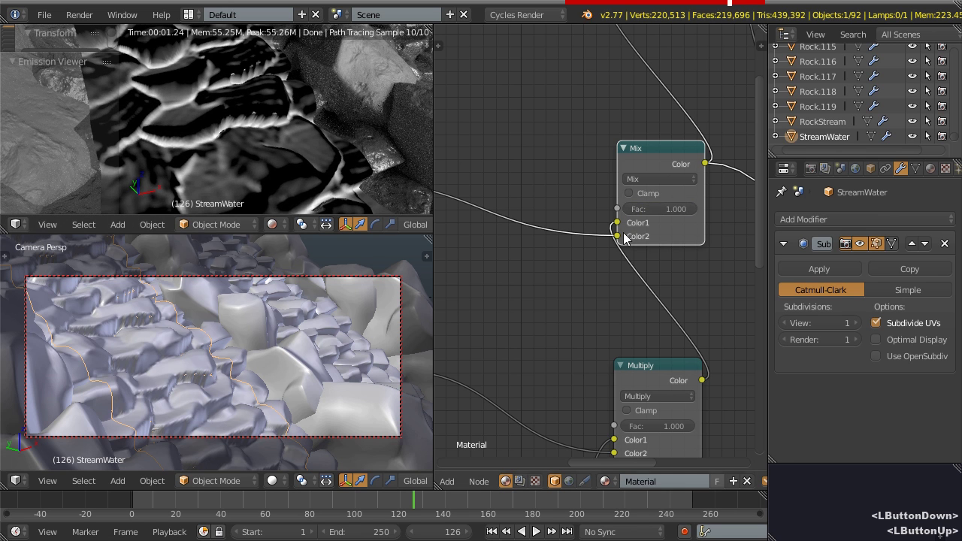
left_click(659, 179)
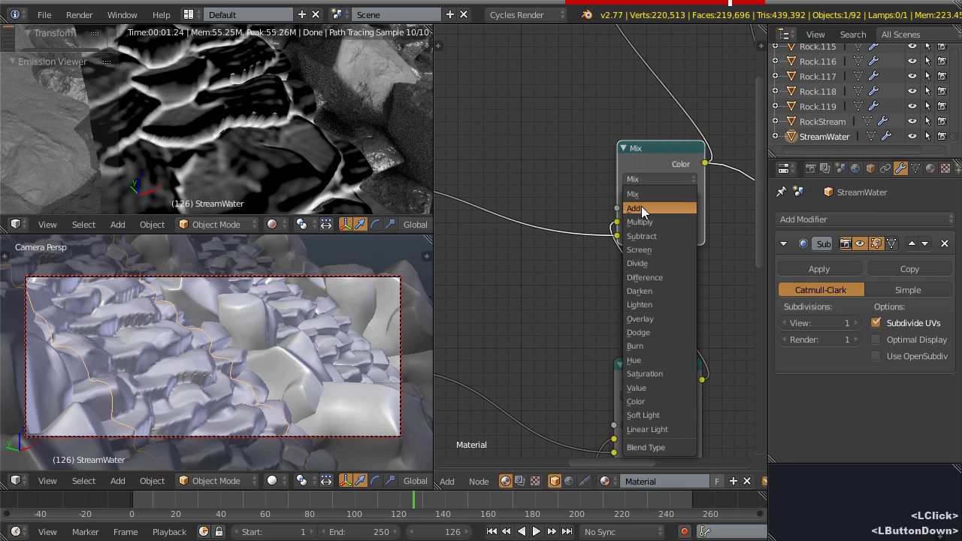
left_click(640, 206)
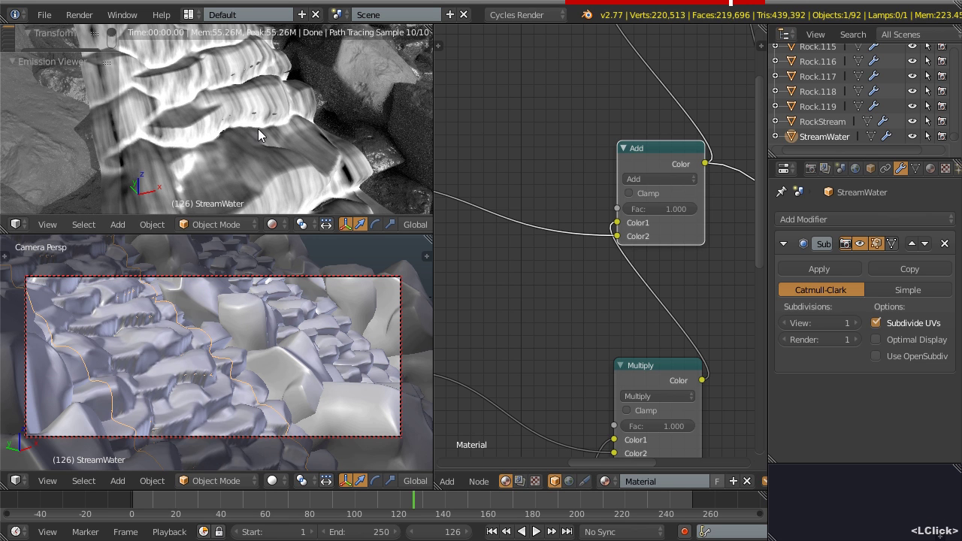
key("m")
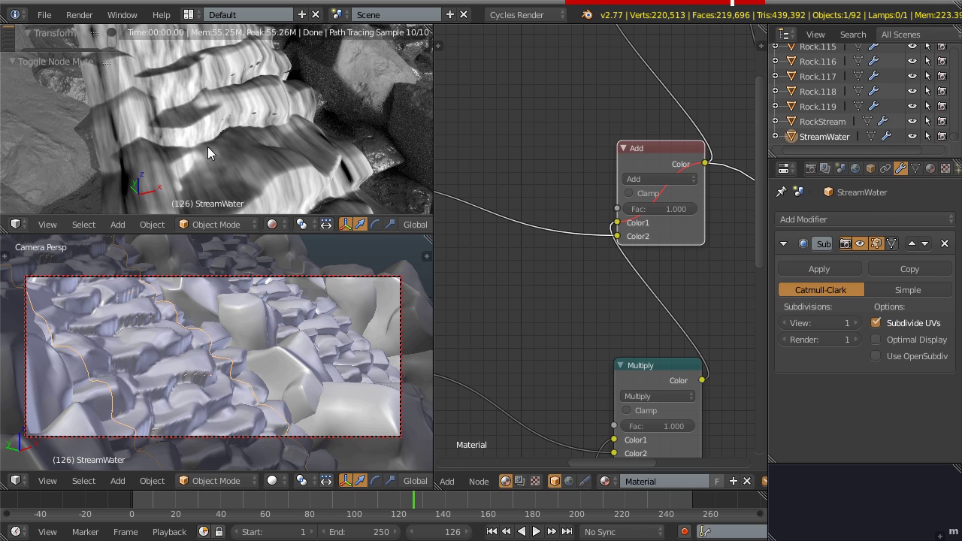
- Compare the water with the Add node muted and unmuted, leave it active, and enable Clamp on it
key("m")
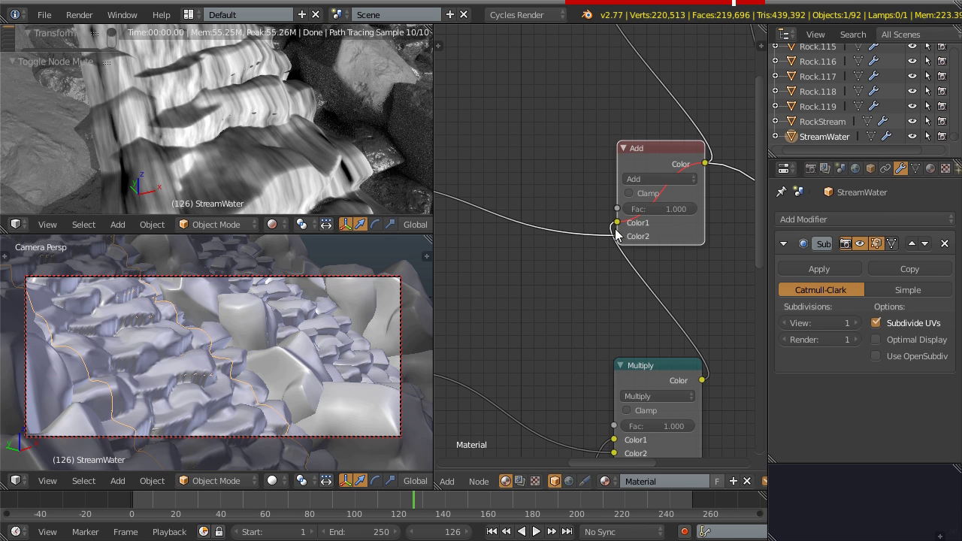
key("m")
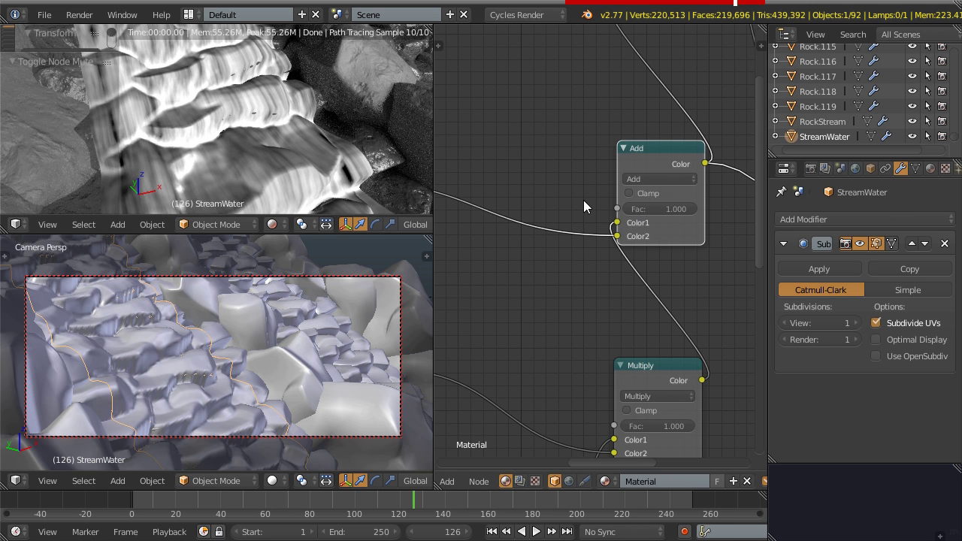
left_click(629, 194)
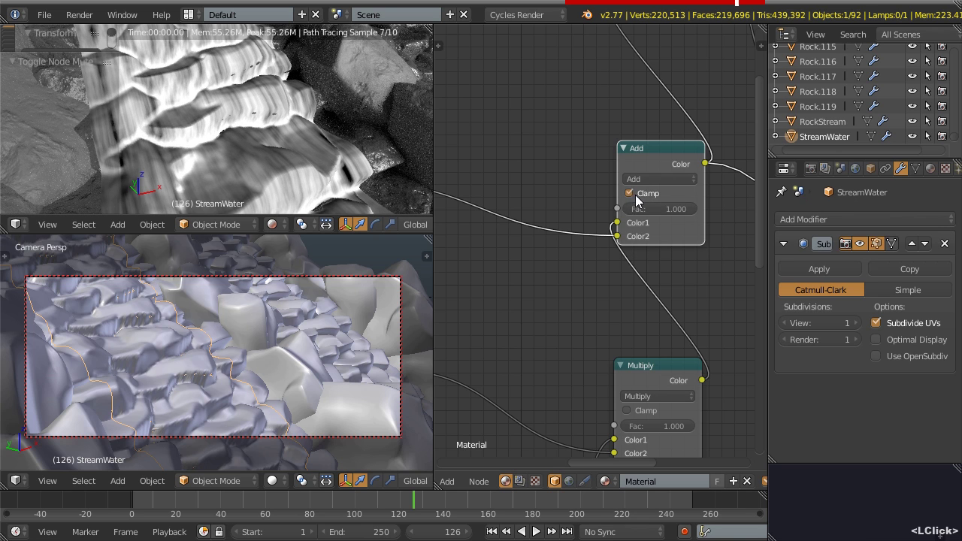
- Enable Clamp on the upper Mix node that follows the Add node
scroll(530, 120, "down", 2)
middle_click_drag(537, 127, 559, 199)
scroll(559, 199, "up", 3)
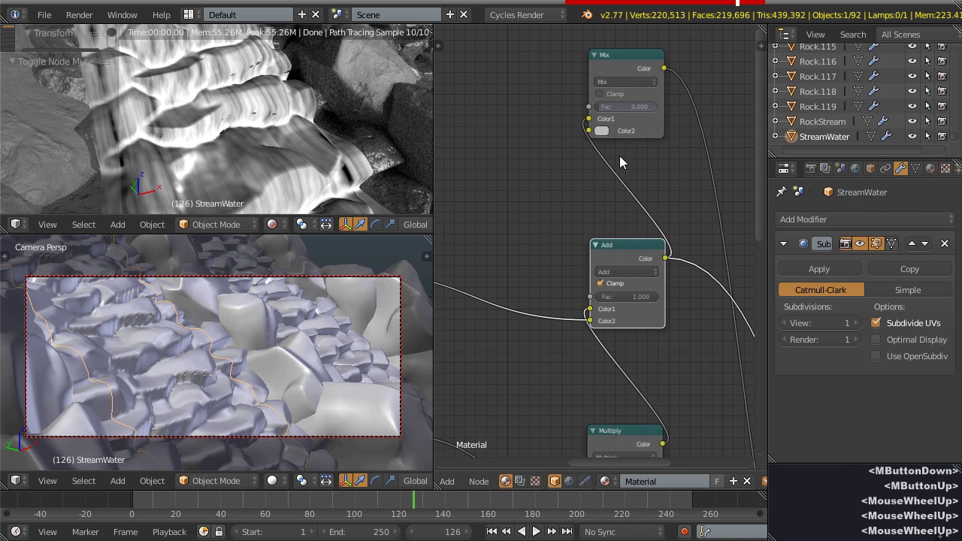
left_click(598, 94)
- Review the StreamWater node tree and examine the edge of the stream against the rocks in the rendered view
scroll(601, 248, "down", 5)
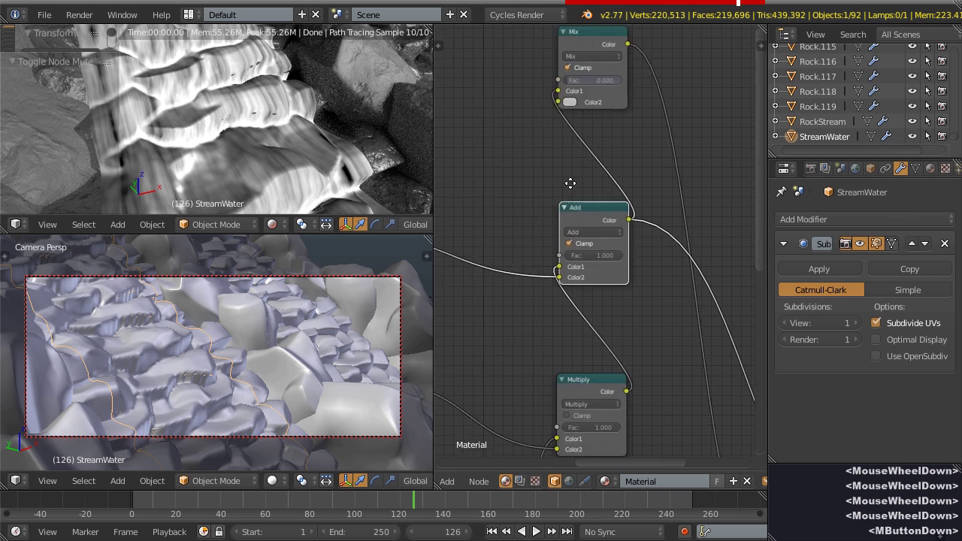
middle_click_drag(729, 453, 665, 344)
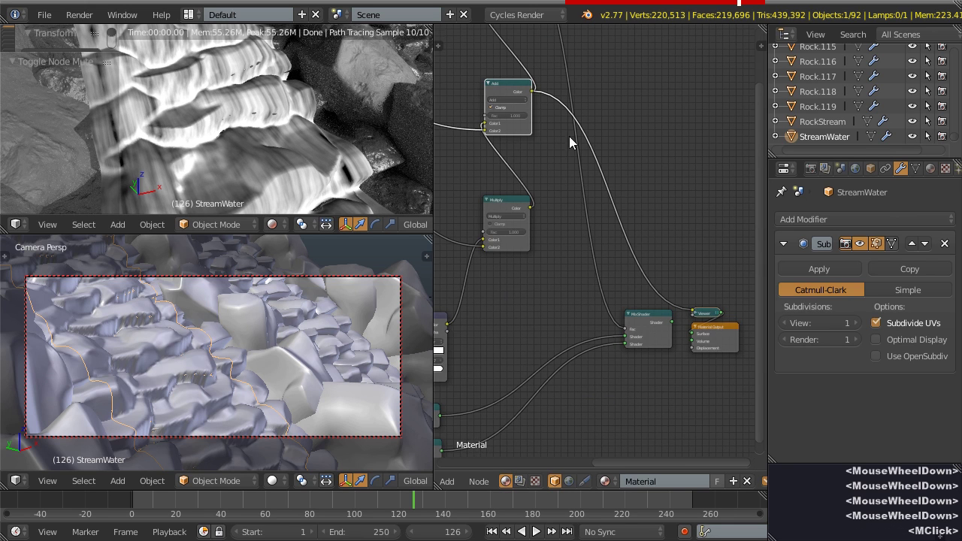
middle_click_drag(568, 119, 654, 343)
scroll(526, 289, "up", 5)
middle_click_drag(582, 289, 632, 213)
scroll(540, 233, "down", 5)
middle_click_drag(543, 236, 619, 230)
scroll(582, 215, "up", 2)
scroll(581, 216, "down", 3)
middle_click_drag(586, 195, 620, 267)
middle_click_drag(535, 213, 560, 215)
middle_click_drag(164, 131, 248, 129, "shift")
scroll(248, 129, "up", 2)
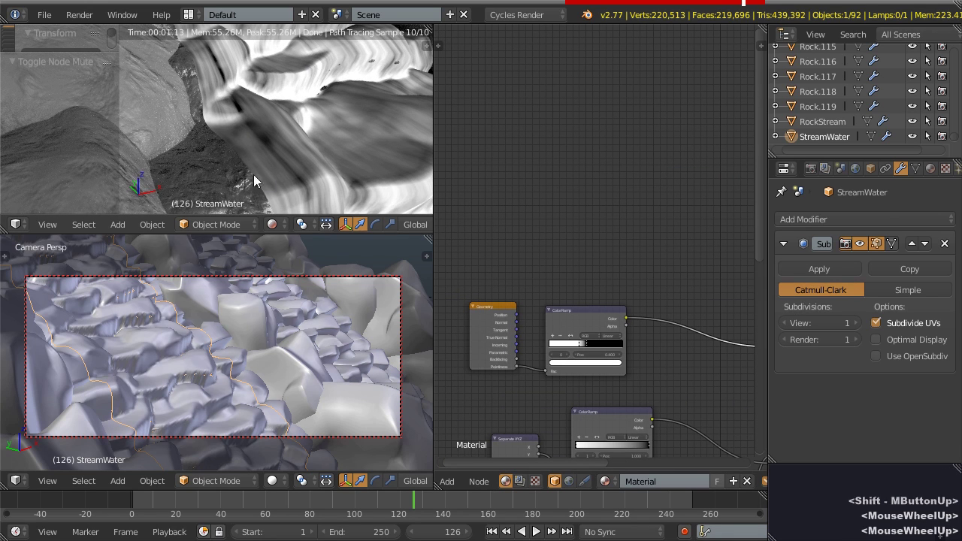
scroll(635, 283, "down", 6)
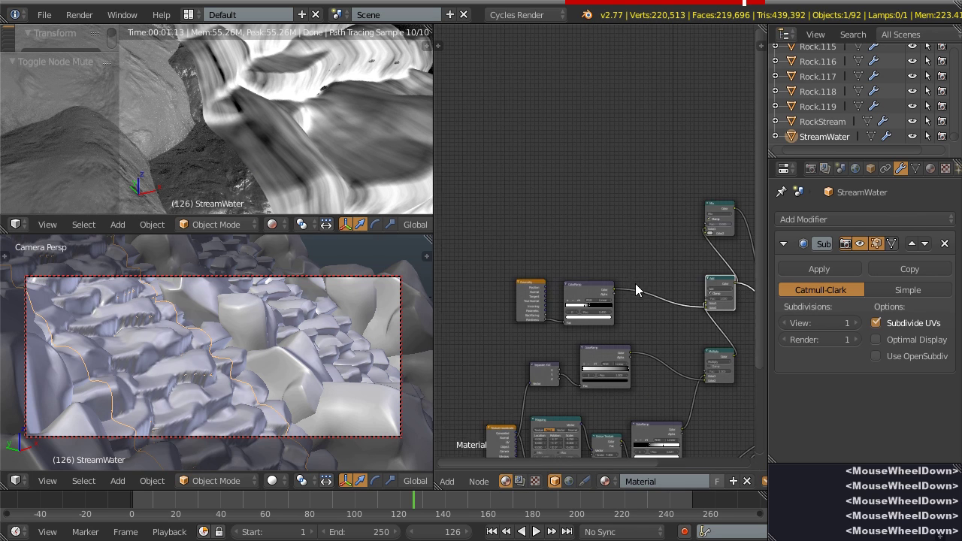
- Add a Gradient Texture node above the Pointiness ColorRamp and preview its output on the water
scroll(566, 238, "up", 5)
middle_click(565, 244)
scroll(562, 251, "up", 3)
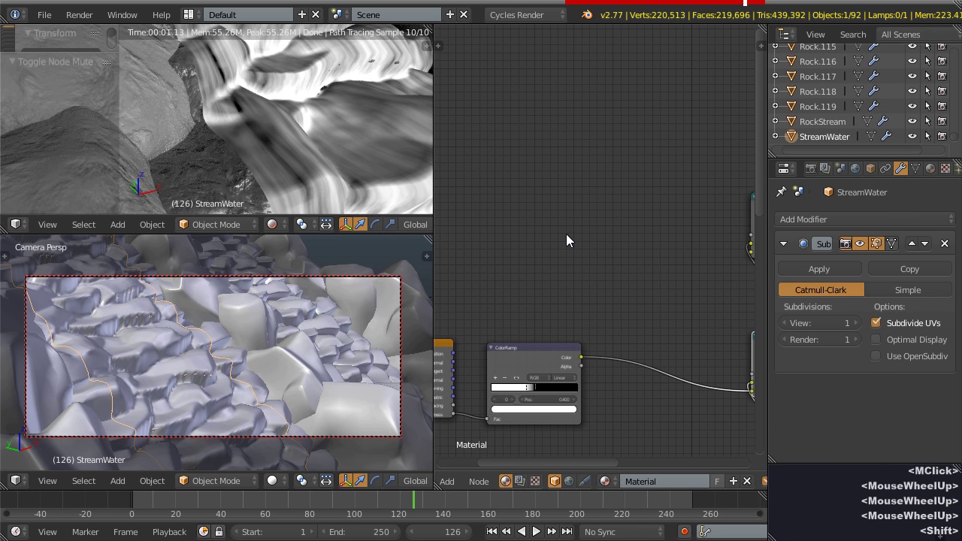
key("shift")
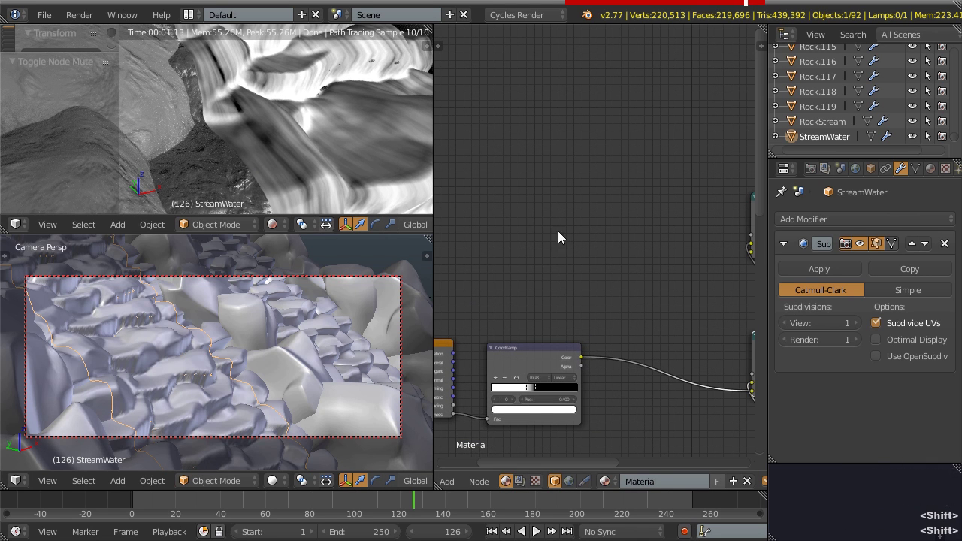
key("shift+a")
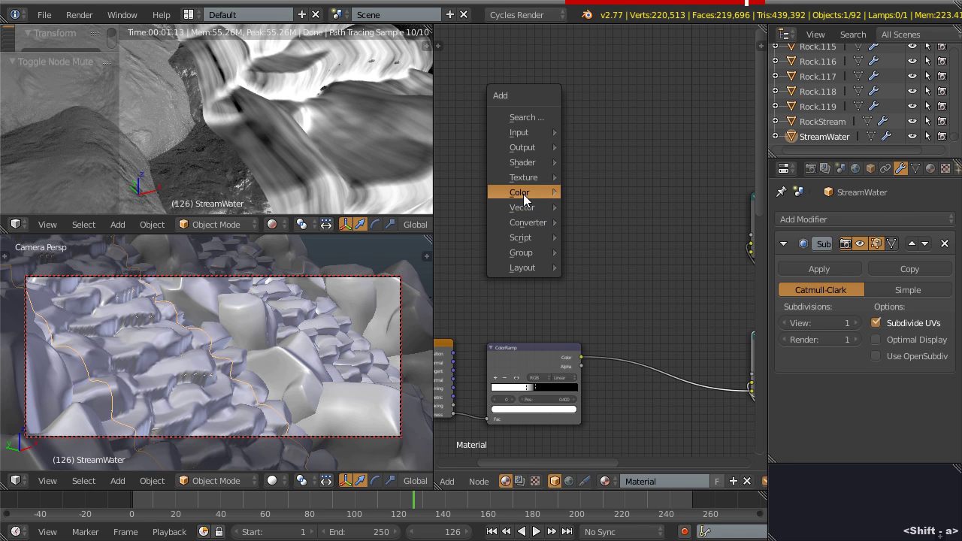
left_click(523, 178)
left_click(622, 324)
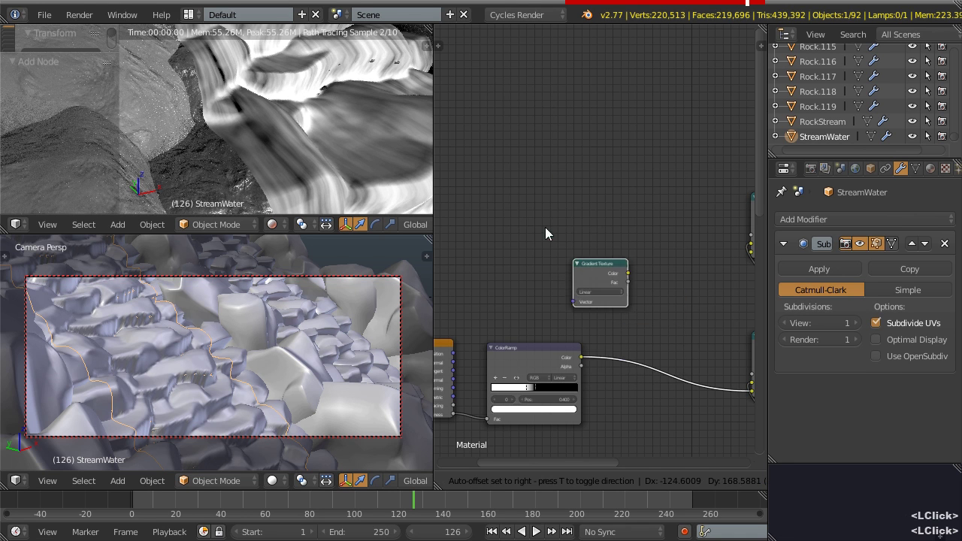
left_click(501, 200)
left_click(534, 214, "ctrl+shift")
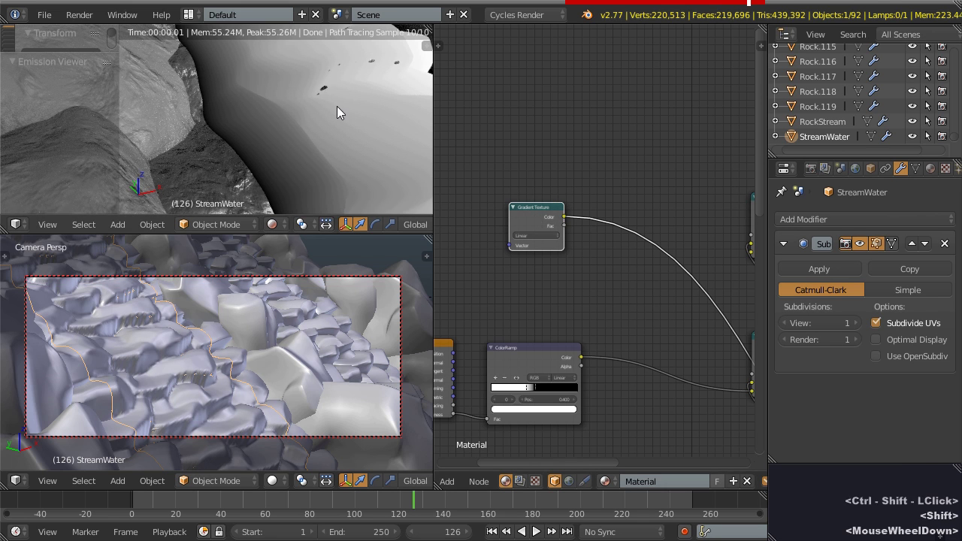
- Check the gradient across the stream's width and insert a ColorRamp on the Gradient Texture's preview link
scroll(331, 112, "down", 4)
middle_click_drag(324, 122, 217, 136)
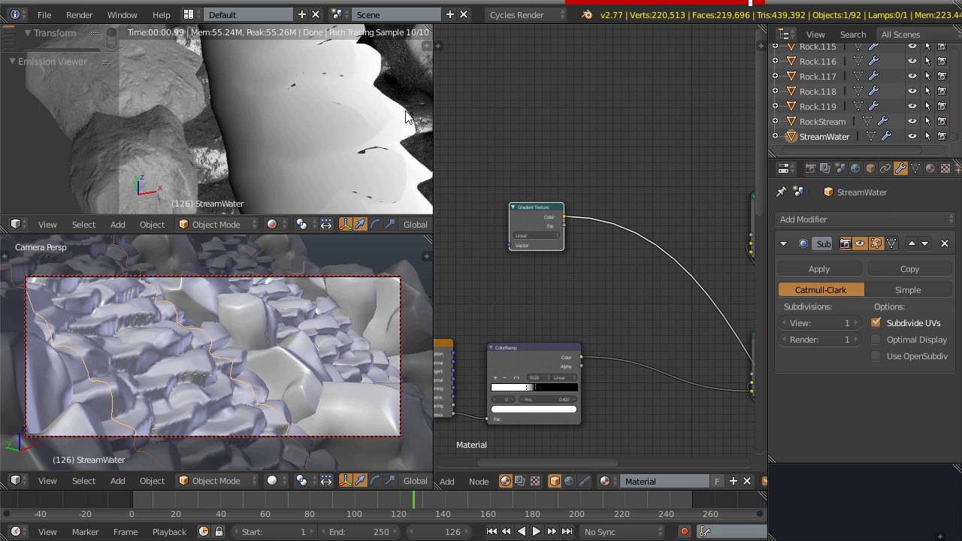
middle_click_drag(604, 239, 594, 242)
scroll(572, 232, "up", 1)
left_click_drag(532, 210, 486, 216)
key("shift+a")
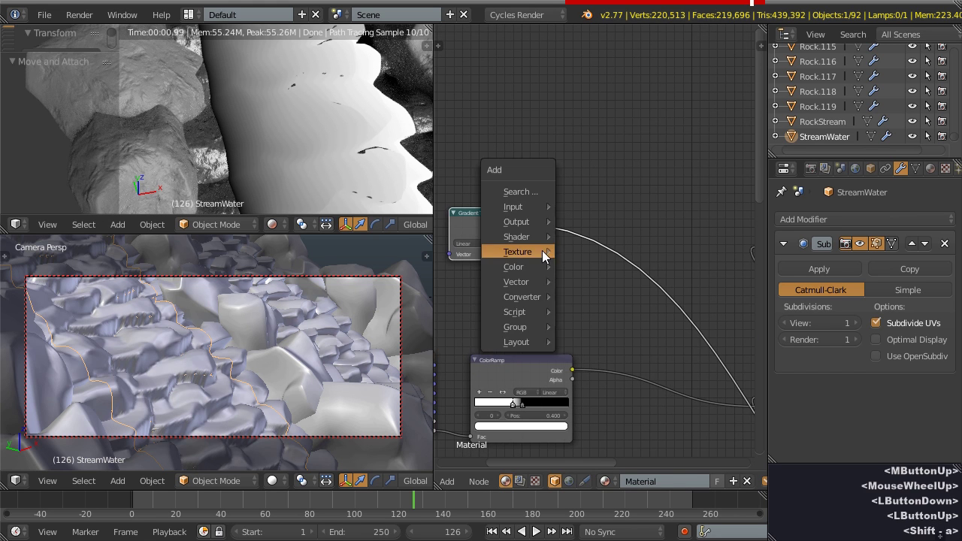
left_click(532, 296)
left_click(590, 315)
left_click(551, 162)
left_click_drag(563, 193, 559, 194)
scroll(553, 225, "up", 4)
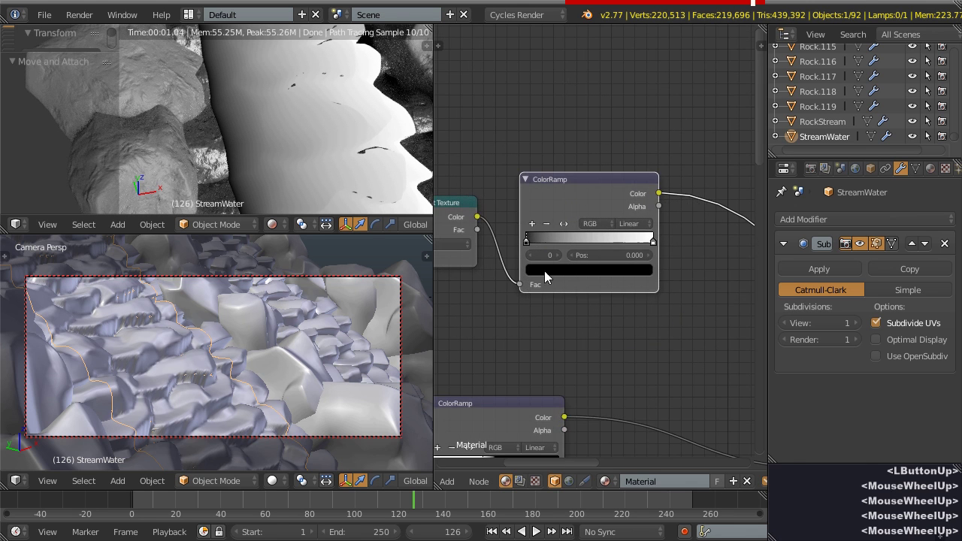
- Add a middle stop at position 0.500 to the gradient ColorRamp and make it white
middle_click_drag(545, 295, 557, 300)
scroll(557, 301, "up", 2)
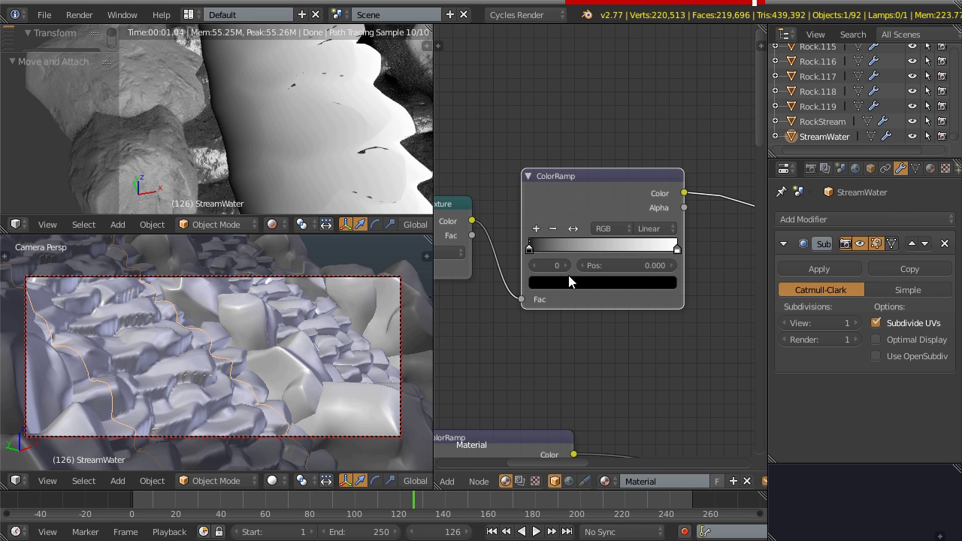
left_click(536, 229)
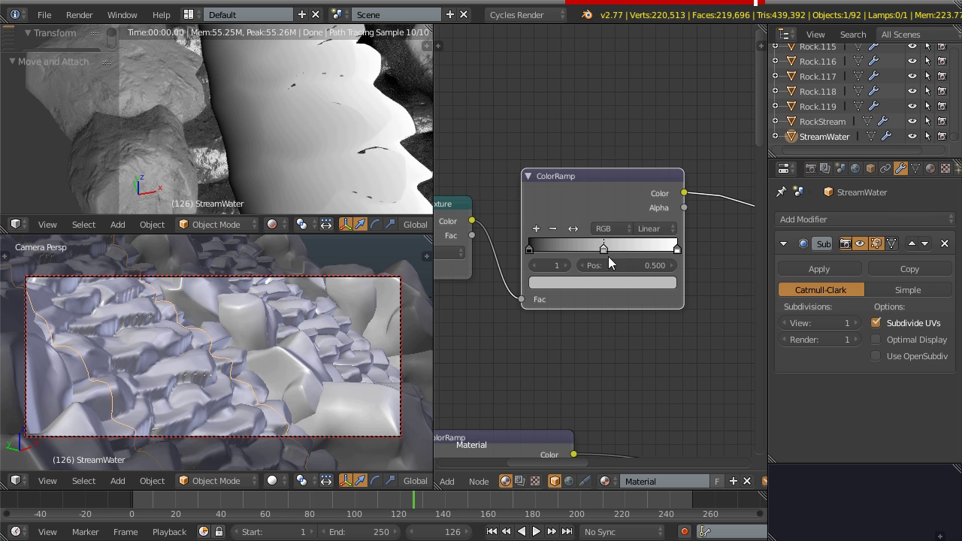
left_click(601, 281)
left_click_drag(646, 163, 645, 88)
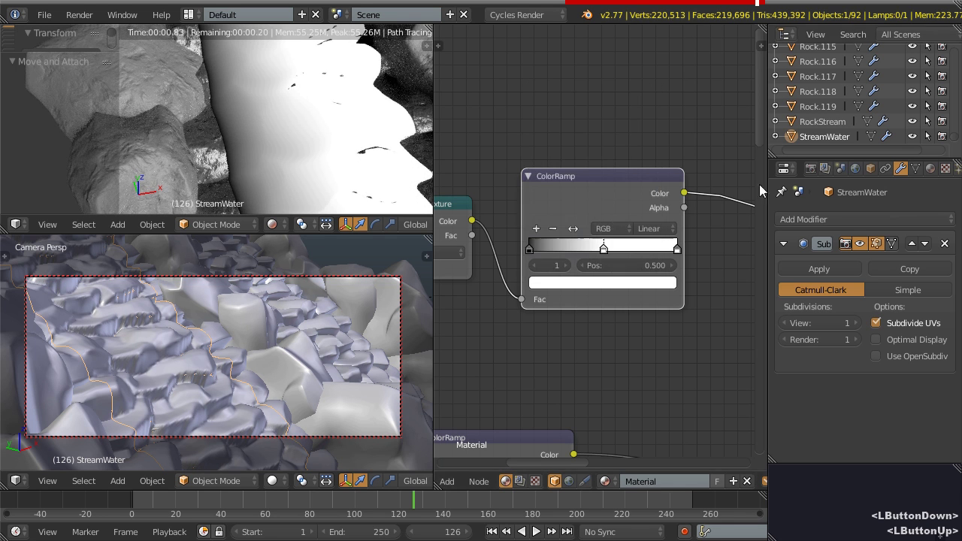
- Set the gradient ColorRamp's last stop, at position 1.000, to black
left_click(672, 249)
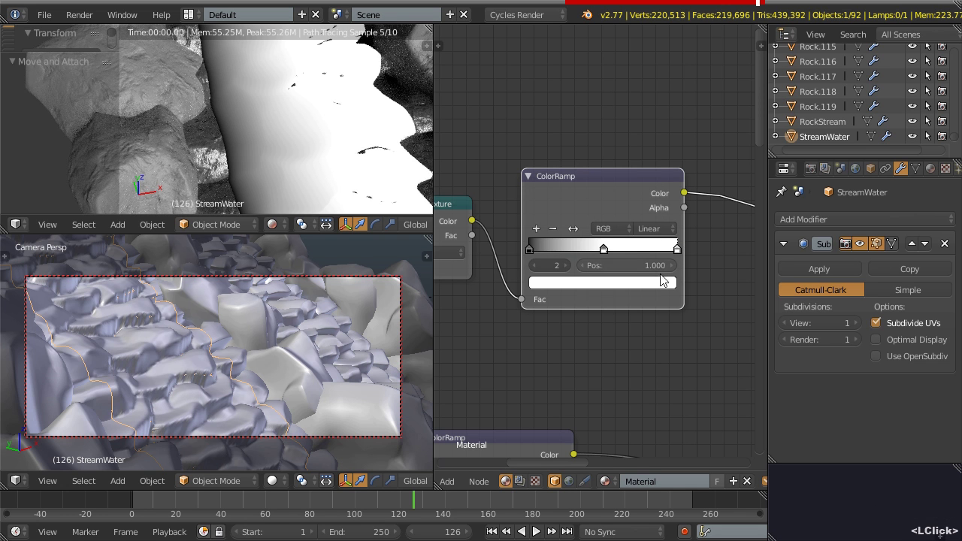
left_click(657, 284)
left_click_drag(648, 107, 646, 194)
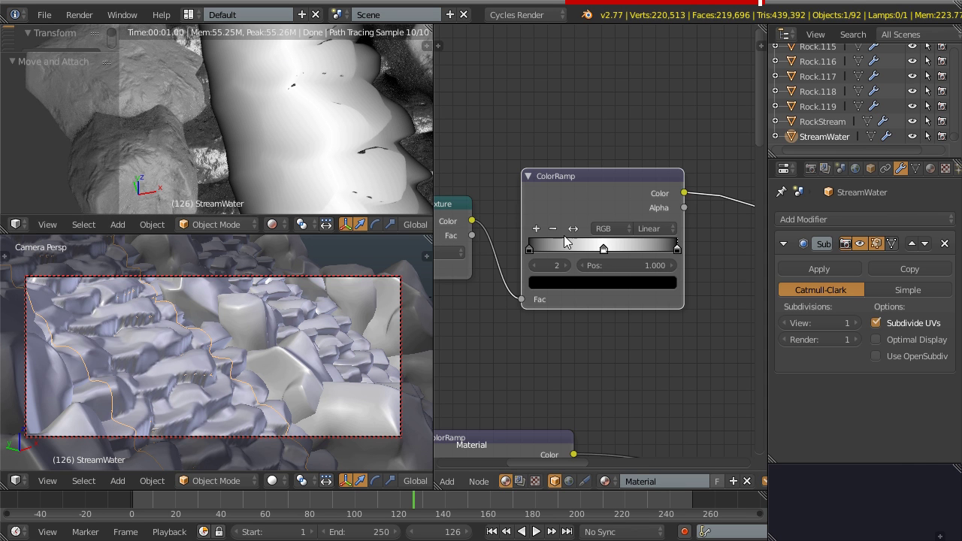
- Set the upper Mix node to Multiply and connect the gradient ColorRamp's Color output to its Color2
scroll(526, 210, "down", 4)
middle_click_drag(656, 317, 511, 303)
scroll(526, 299, "up", 5)
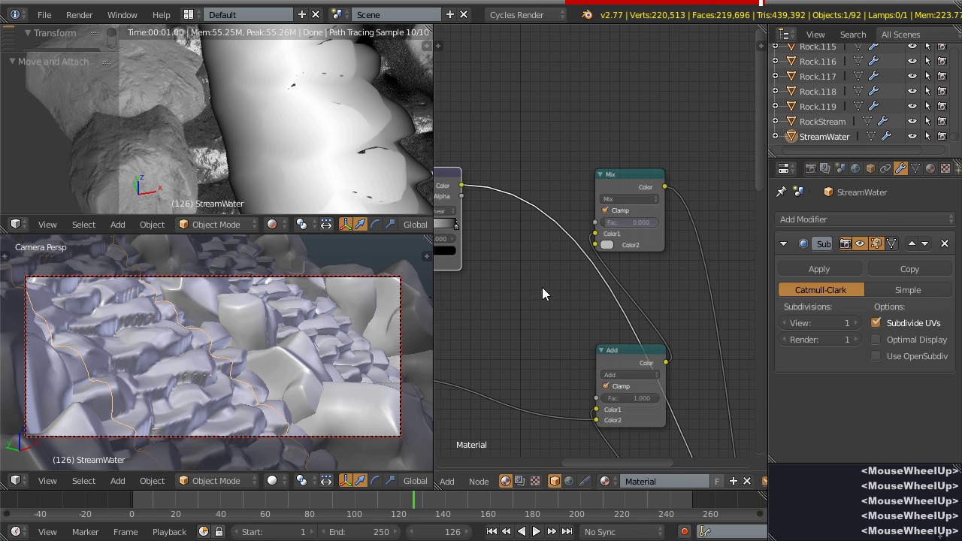
left_click(621, 200)
left_click(621, 229)
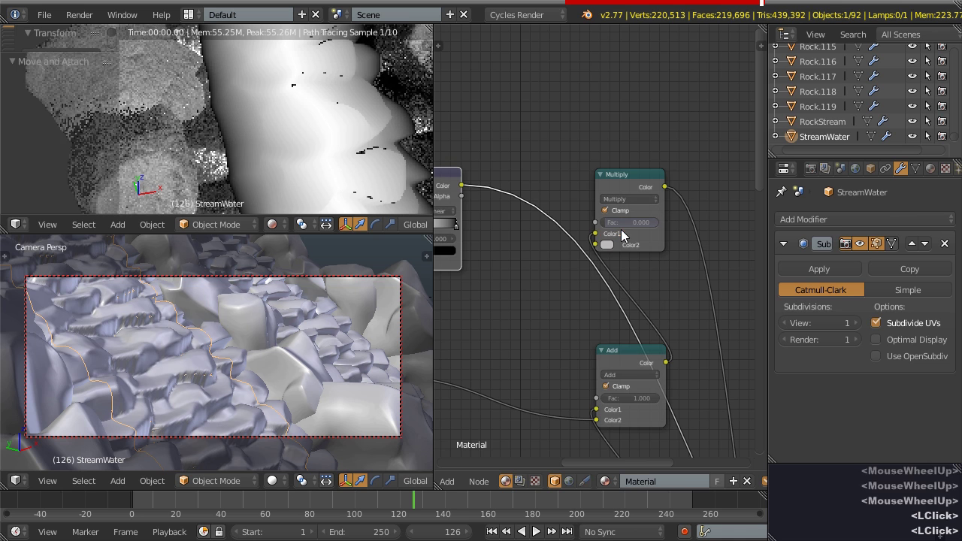
left_click_drag(461, 188, 491, 188)
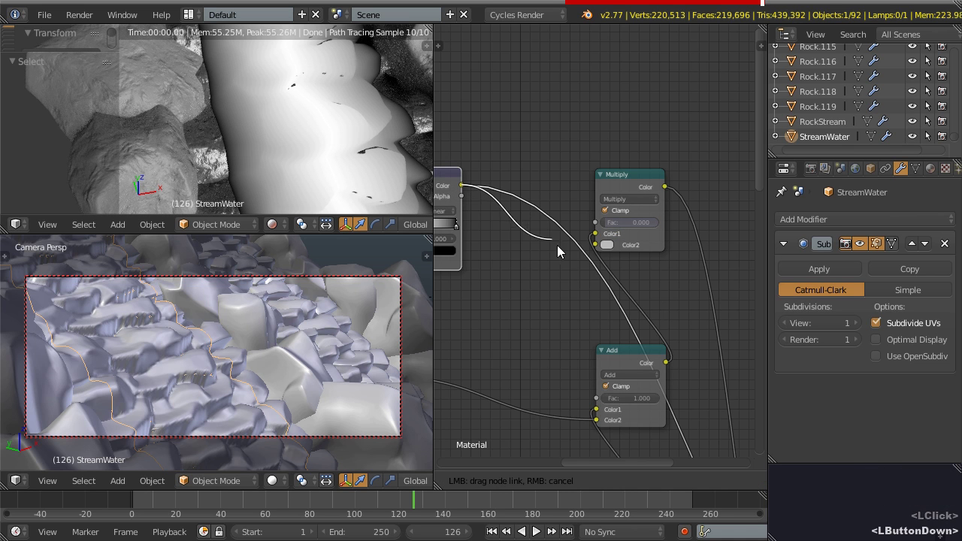
left_click_drag(590, 252, 595, 245)
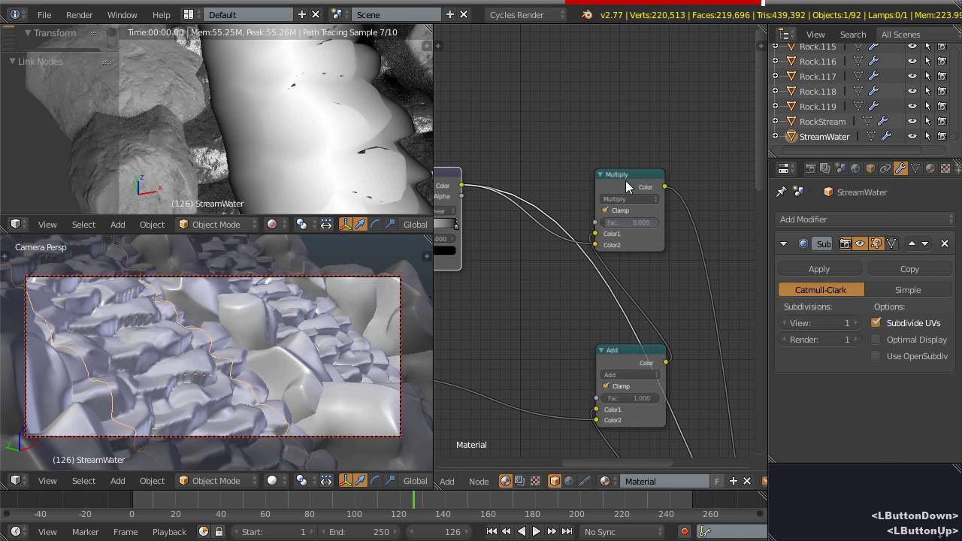
- Preview the upper Multiply node's output and set its factor to 1.000
scroll(640, 269, "up", 4)
middle_click_drag(656, 153, 634, 149)
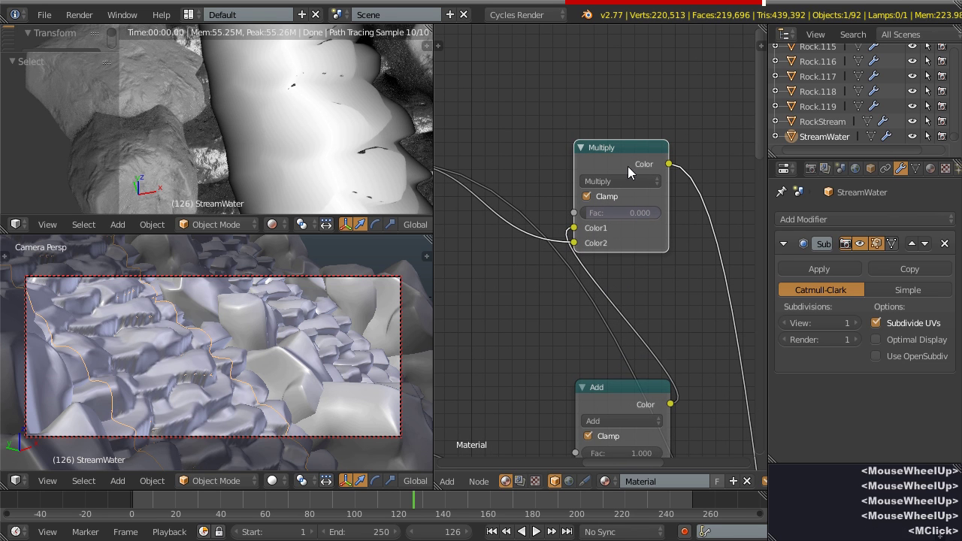
left_click(644, 163, "ctrl+shift")
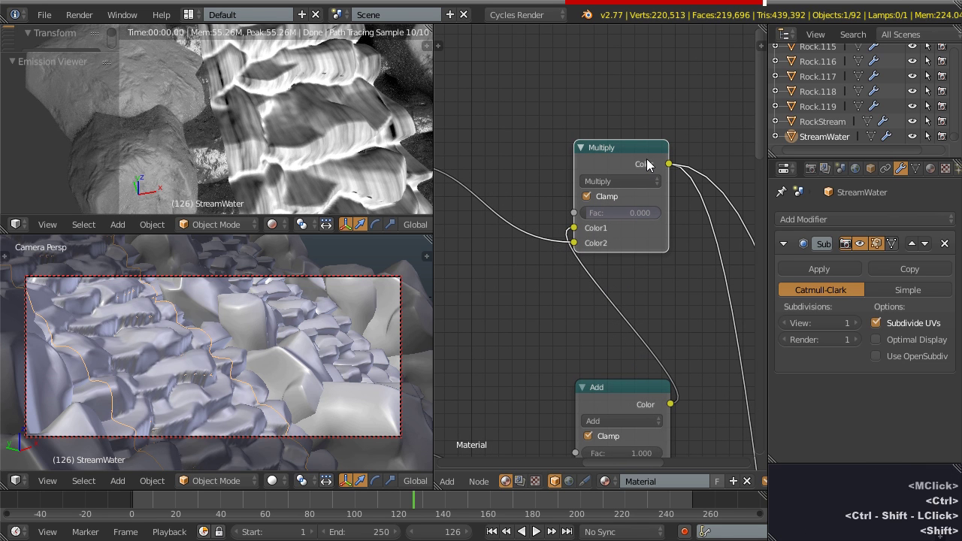
left_click_drag(585, 216, 662, 215)
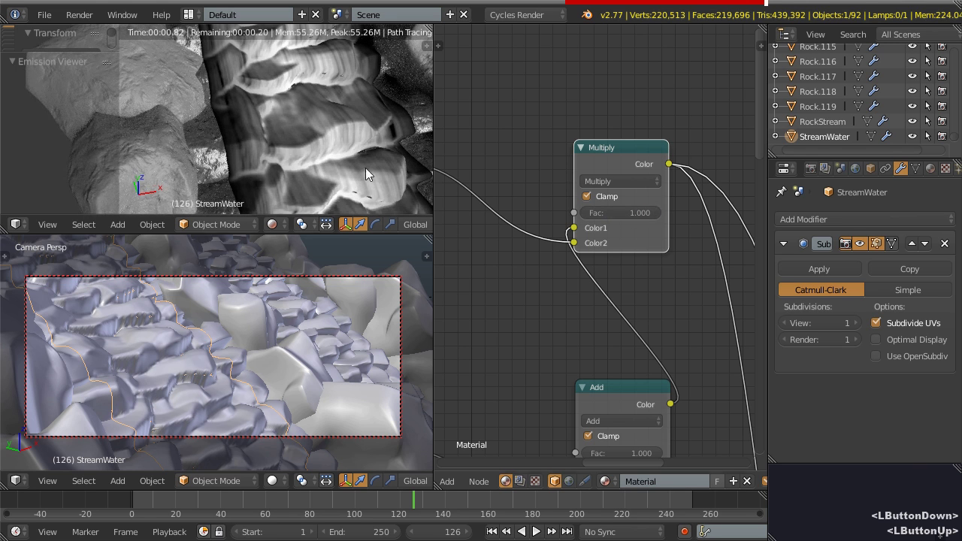
- Connect the Mix Shader back to the Material Output and inspect the faded stream edges in the rendered view
scroll(643, 323, "down", 5)
middle_click_drag(609, 291, 567, 186)
scroll(603, 244, "down", 4)
middle_click_drag(665, 364, 607, 278)
scroll(589, 223, "up", 3)
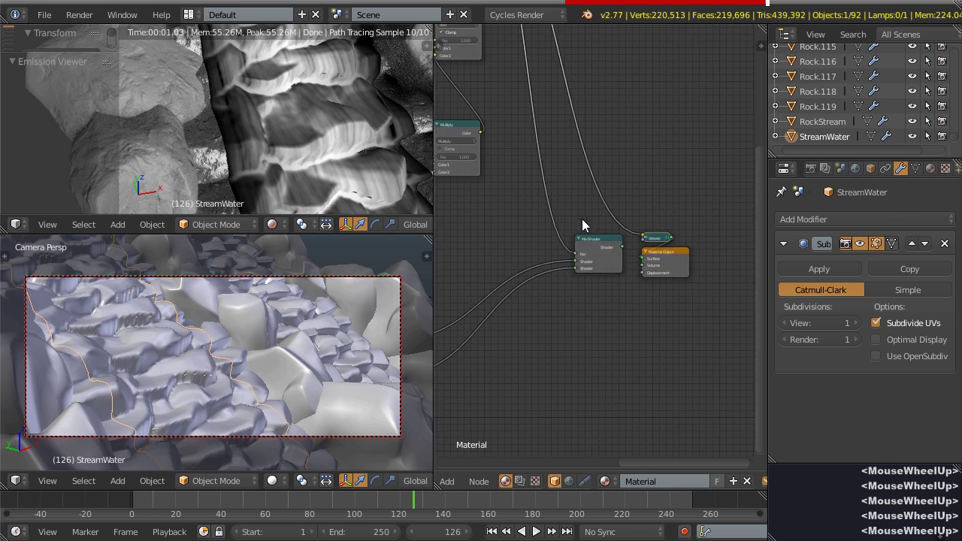
left_click(616, 261, "ctrl+shift")
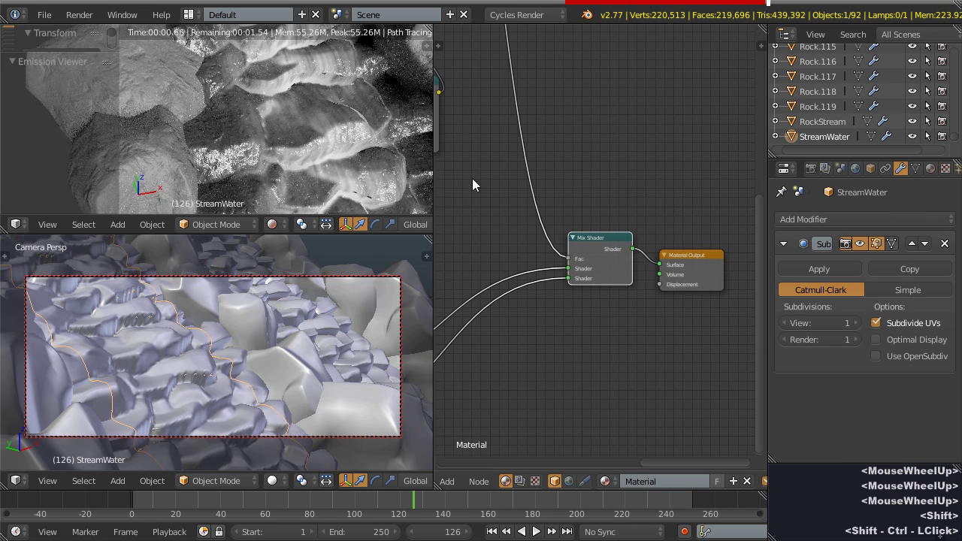
middle_click_drag(310, 151, 287, 115)
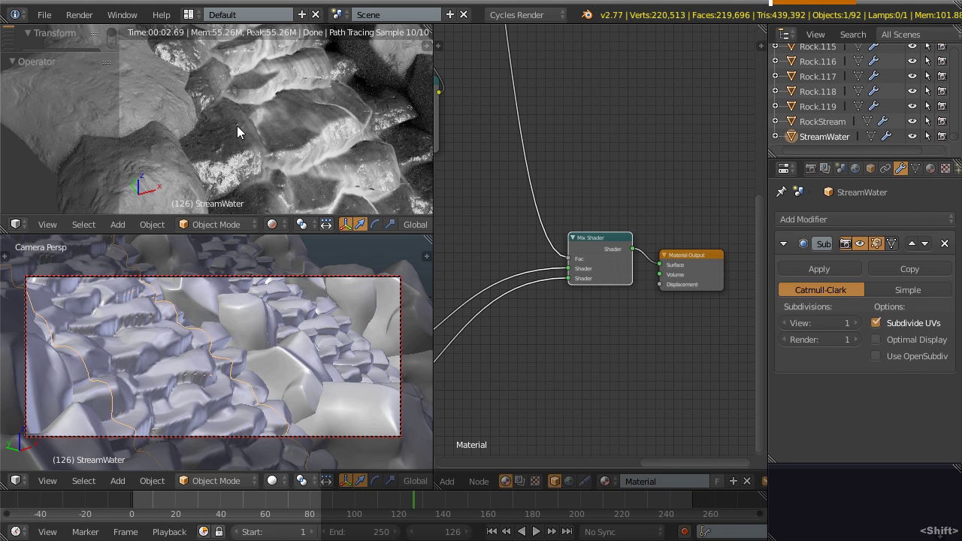
- Switch the user perspective view to solid shading and show the camera view in rendered shading
key("shift+z")
key("shift+z")
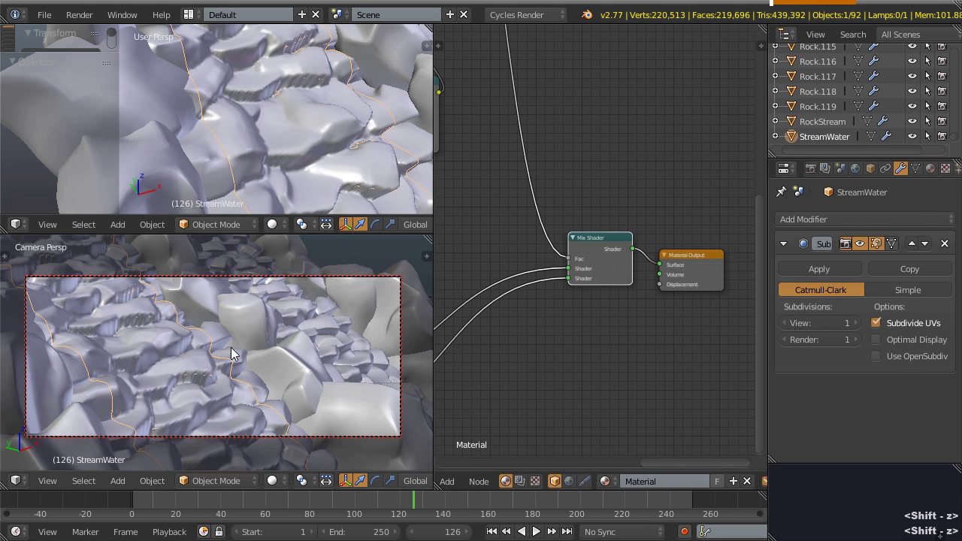
key("shift+z")
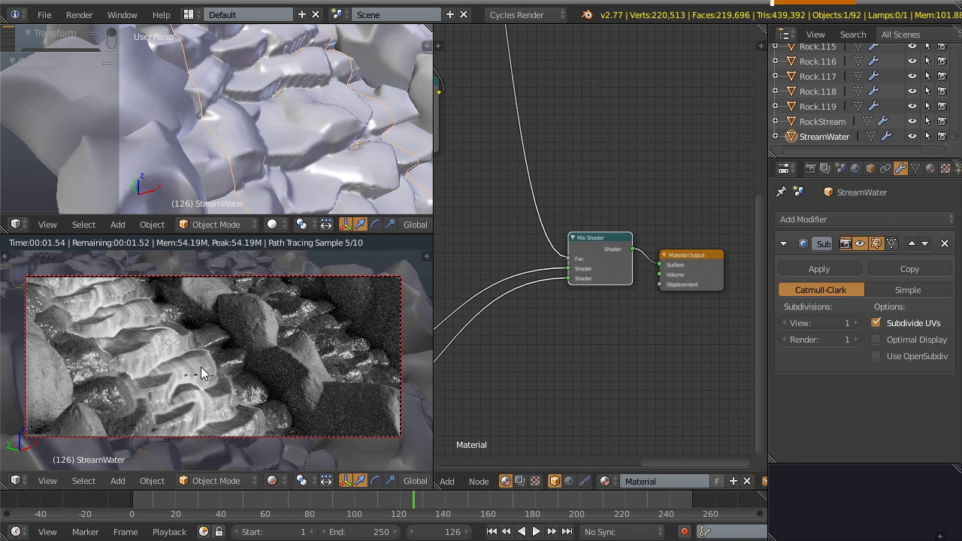
- Turn off Lock Camera to View and zoom in on the stream in the rendered camera view
key("n")
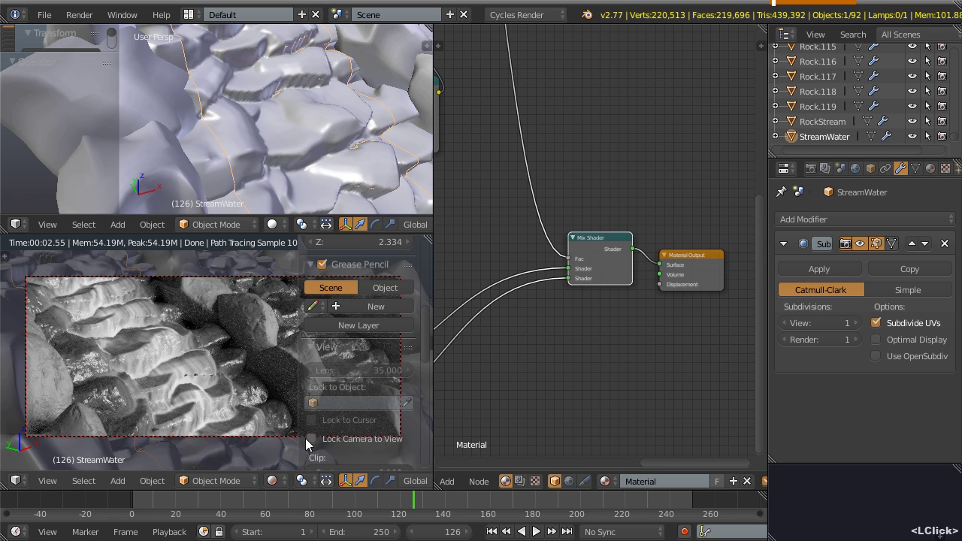
key("n")
scroll(207, 397, "up", 2)
mouse_move(205, 395)
middle_mouse_down("shift")
mouse_move(217, 376)
mouse_move(236, 374)
mouse_move(228, 383)
middle_mouse_up("shift")
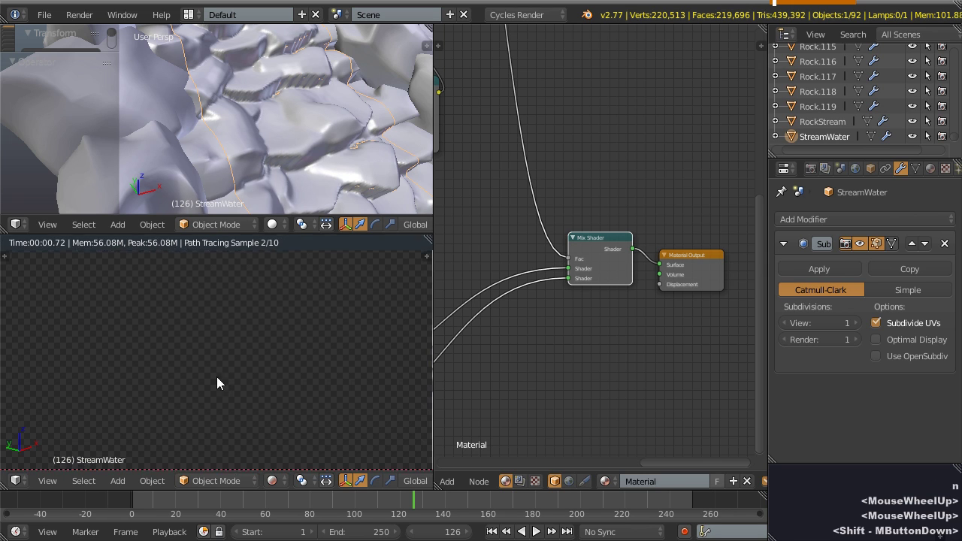
- Move the stream water about -0.030 along the Y axis
scroll(233, 374, "up", 1)
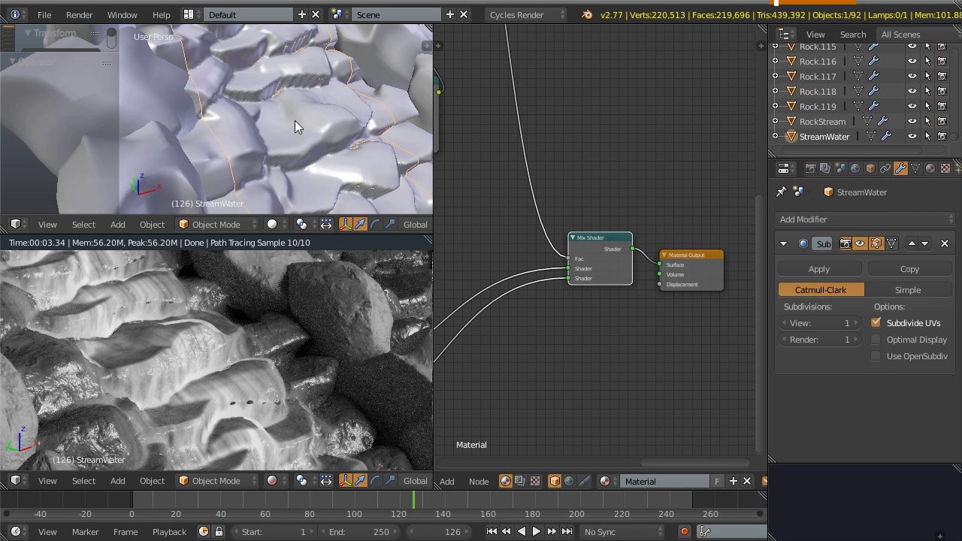
scroll(294, 121, "down", 4)
middle_click_drag(295, 96, 254, 110, "shift")
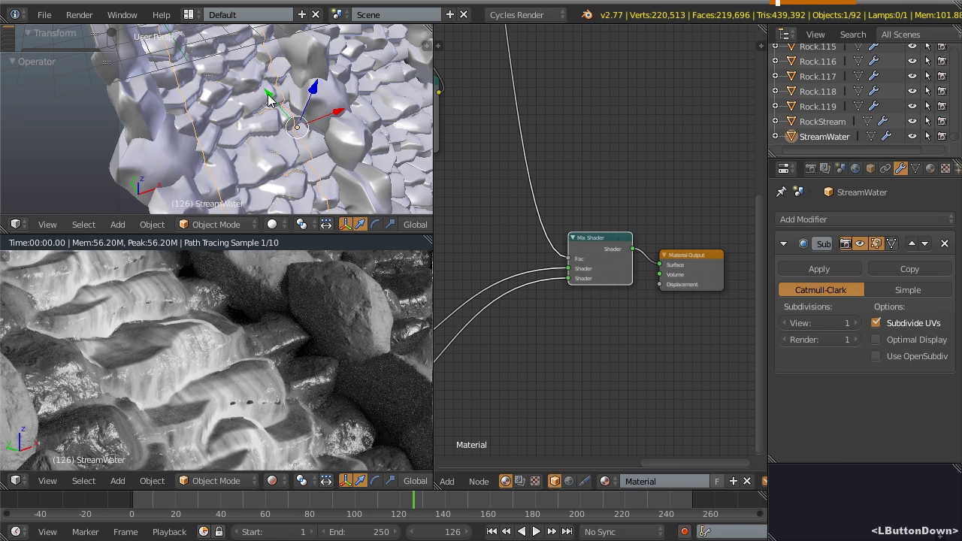
left_click_drag(269, 100, 260, 86)
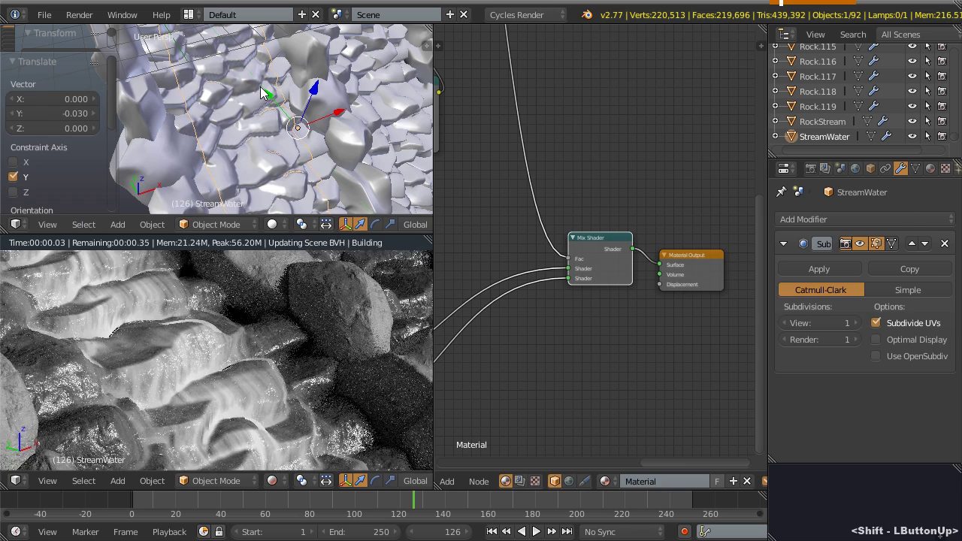
- Duplicate the stream water and move the copy about 9.449 along X onto the neighbouring stream bed
scroll(321, 128, "down", 2)
left_click_drag(321, 128, 230, 135, "shift")
middle_click_drag(288, 133, 221, 150)
middle_click_drag(332, 337, 143, 328, "shift")
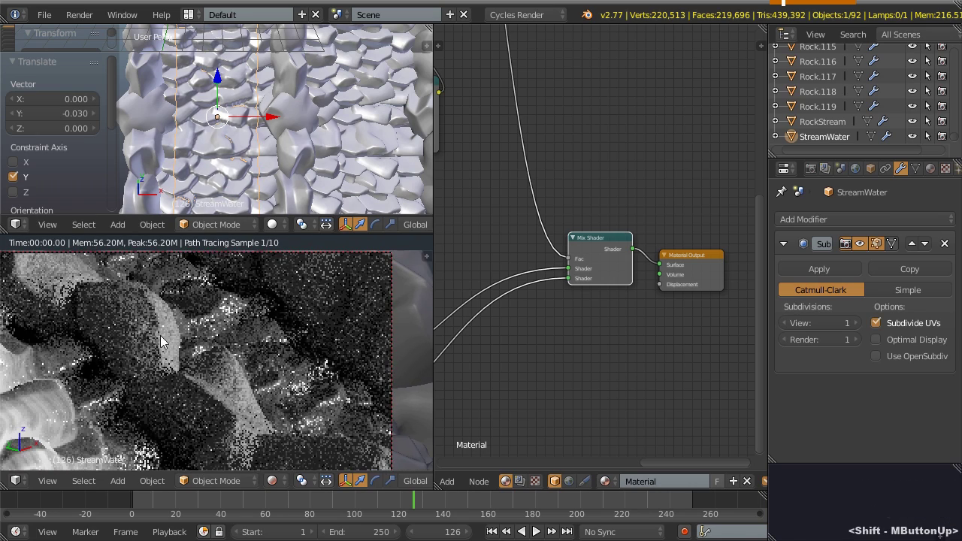
middle_click_drag(269, 130, 289, 144, "shift")
key("shift+d")
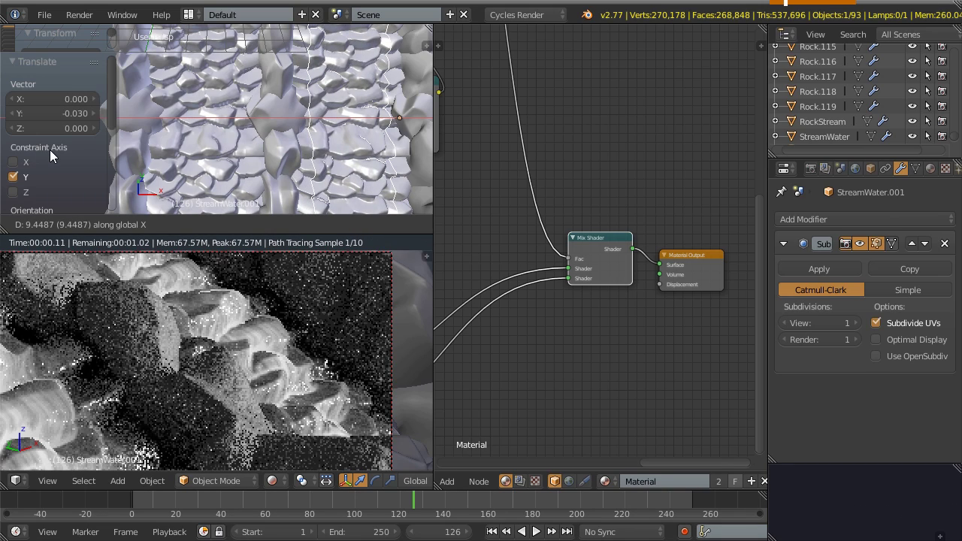
left_click(50, 149)
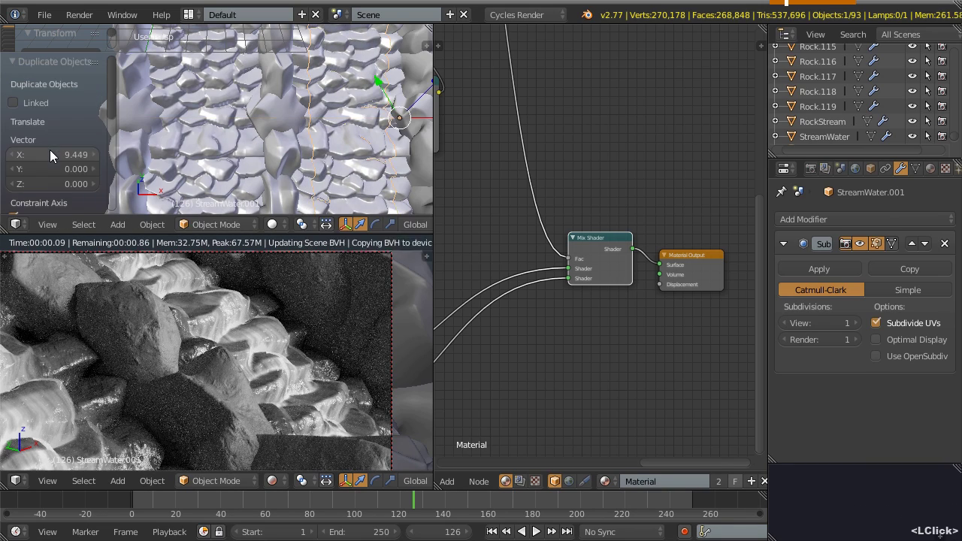
- Select the lamp and tint its emission color pale blue, with hue about 0.588 and saturation about 0.204
middle_click_drag(231, 349, 278, 359, "shift")
scroll(260, 361, "down", 3)
scroll(278, 359, "down", 1)
scroll(304, 165, "down", 3)
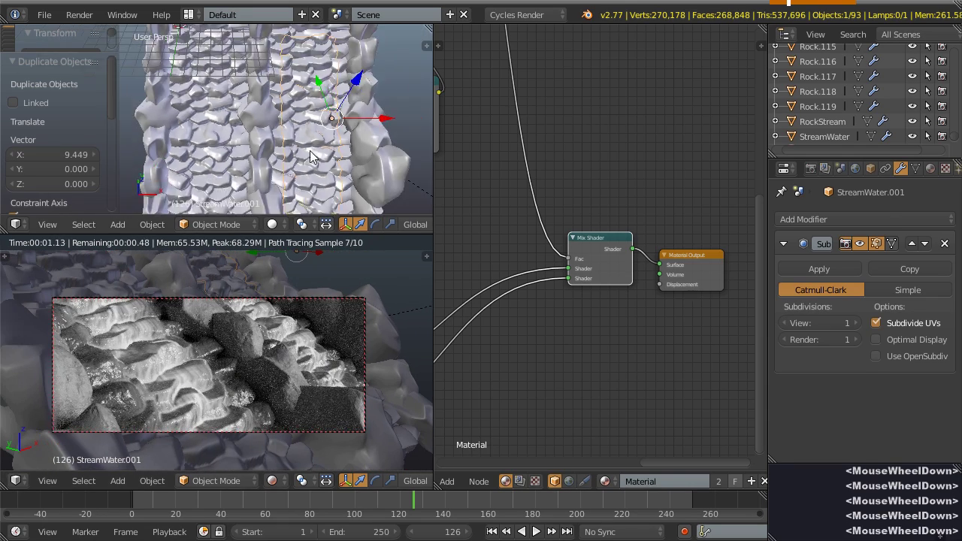
mouse_move(304, 164)
middle_mouse_down("shift")
mouse_move(264, 160)
mouse_move(294, 140)
mouse_move(301, 150)
middle_mouse_up("shift")
scroll(262, 160, "down", 2)
scroll(300, 150, "down", 1)
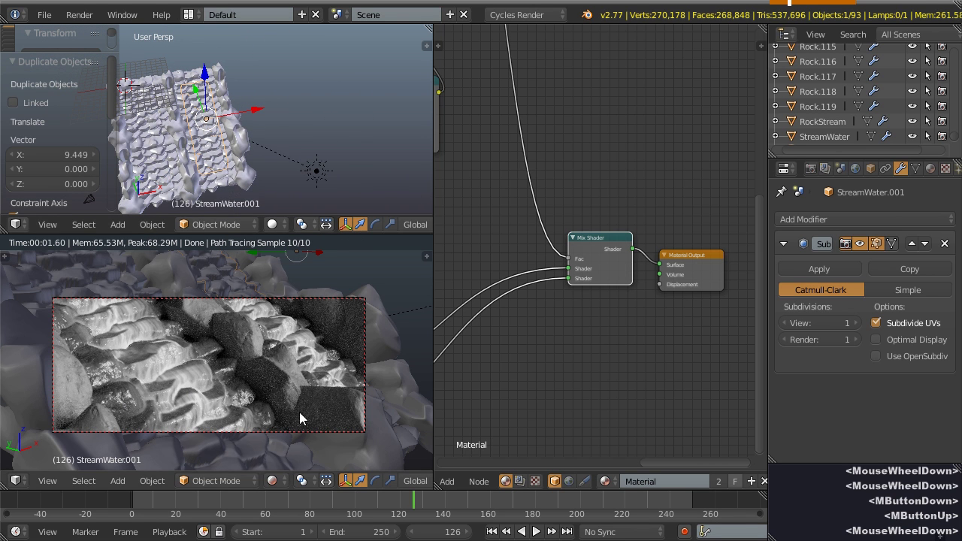
right_click(316, 171)
middle_click_drag(267, 152, 297, 141, "shift")
middle_click_drag(297, 141, 336, 118)
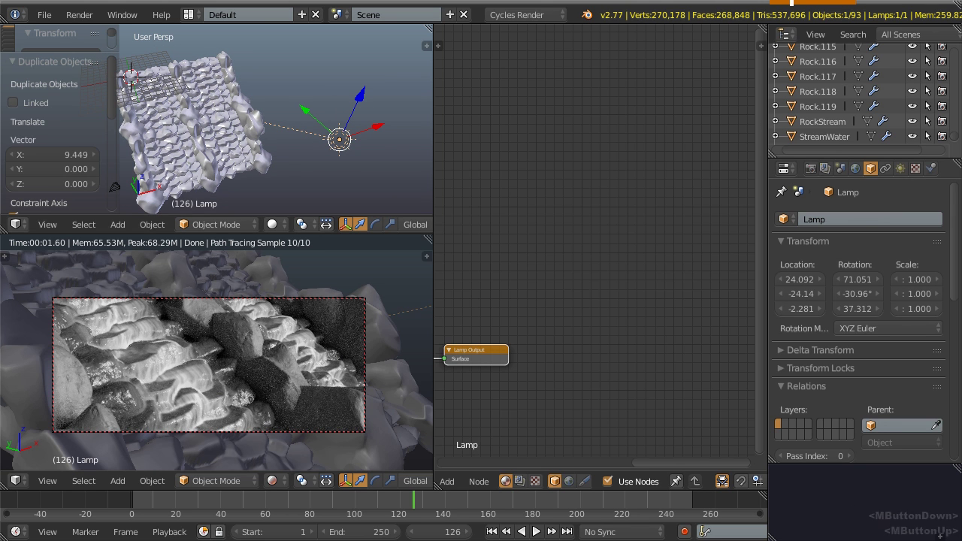
left_click(900, 168)
left_click(885, 406)
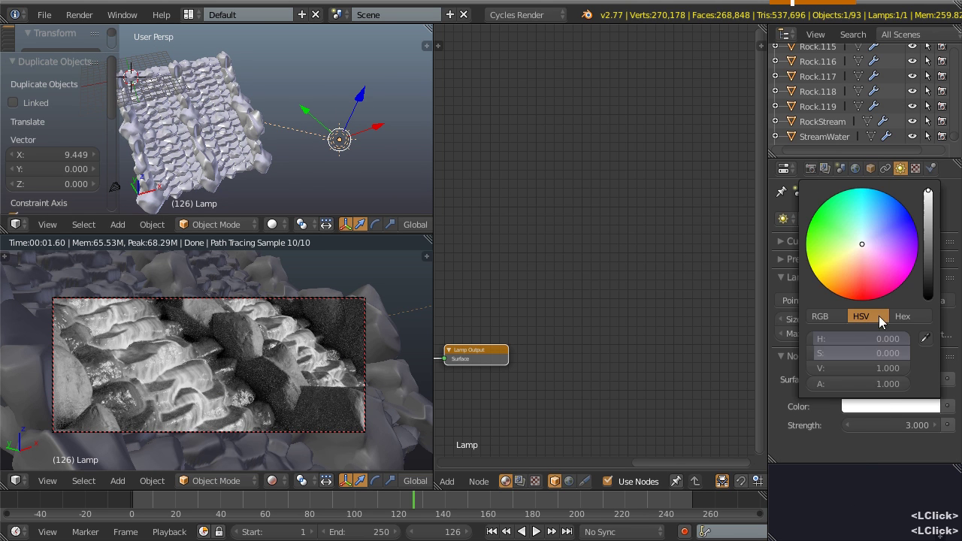
left_click_drag(861, 244, 868, 235)
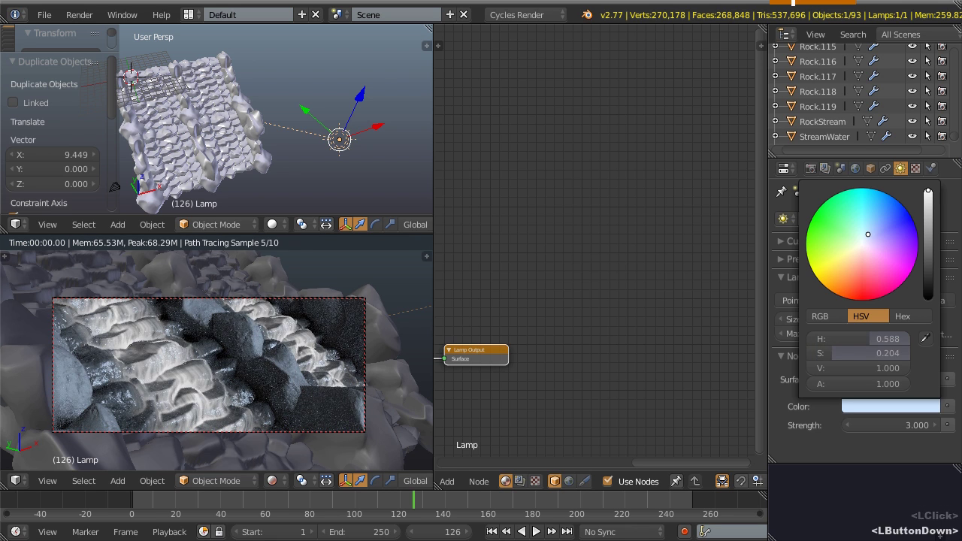
- Select a bank rock and set RockMat's Diffuse color to brown, about hue 0.066, saturation 0.348 and value 0.584
middle_click_drag(229, 115, 319, 136)
scroll(174, 141, "up", 4)
middle_click_drag(312, 135, 247, 109)
right_click(279, 74)
middle_click_drag(279, 73, 298, 157, "shift")
scroll(614, 248, "up", 5)
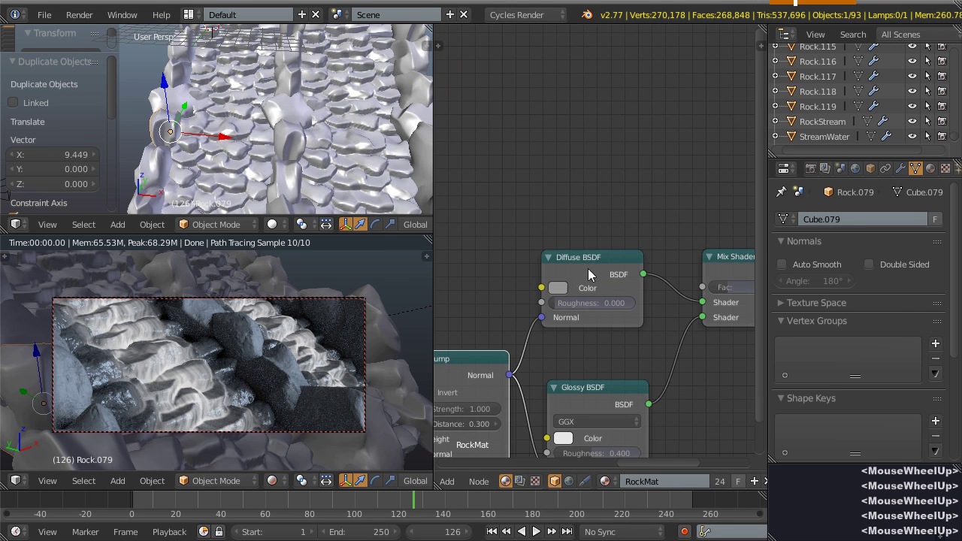
left_click(558, 288)
left_click_drag(600, 155, 598, 157)
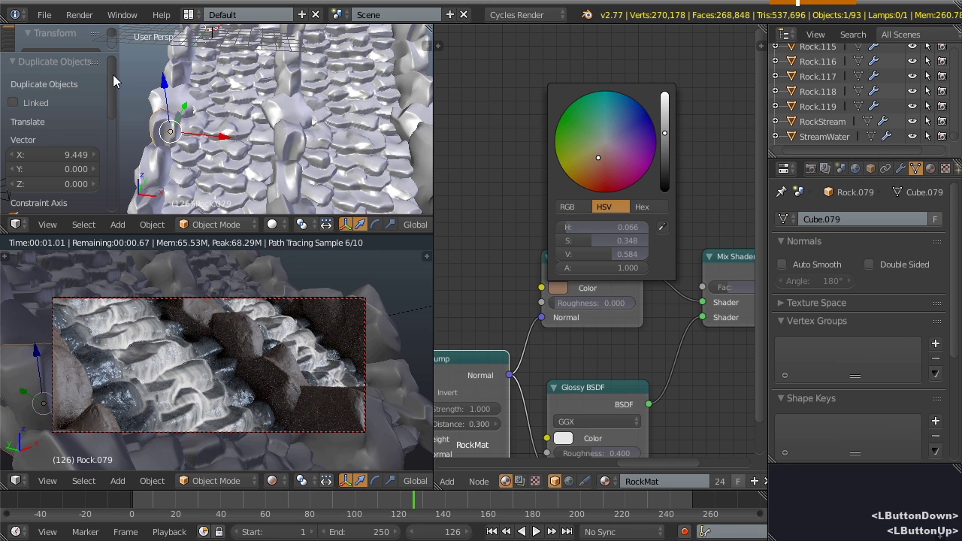
- Set the Distance of RockMat's Bump node to 0.7
scroll(536, 348, "down", 3)
middle_click_drag(536, 347, 645, 269)
middle_click_drag(139, 377, 198, 371, "shift")
scroll(169, 354, "up", 4)
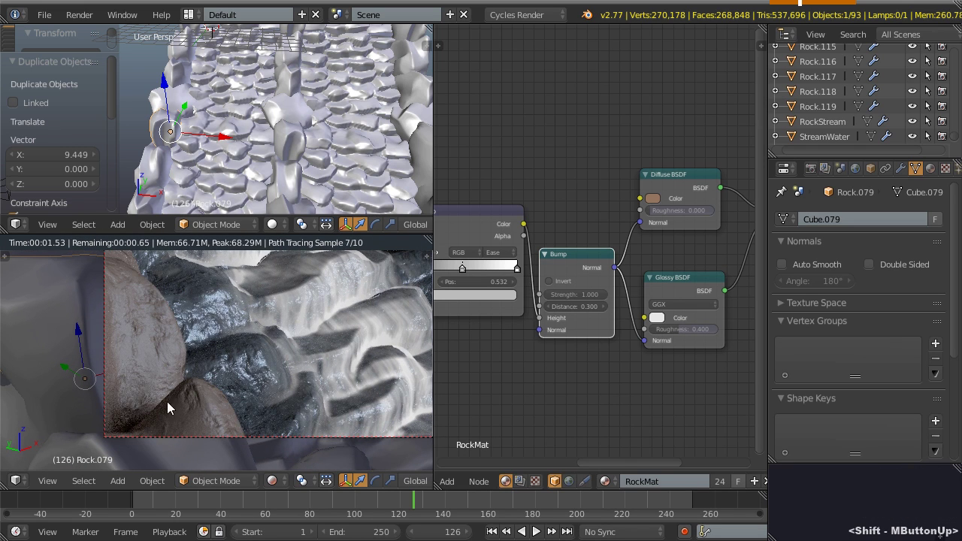
middle_click_drag(569, 361, 573, 369)
scroll(610, 298, "up", 5)
left_click_drag(619, 250, 631, 250)
middle_click_drag(647, 380, 592, 352)
scroll(592, 352, "up", 3)
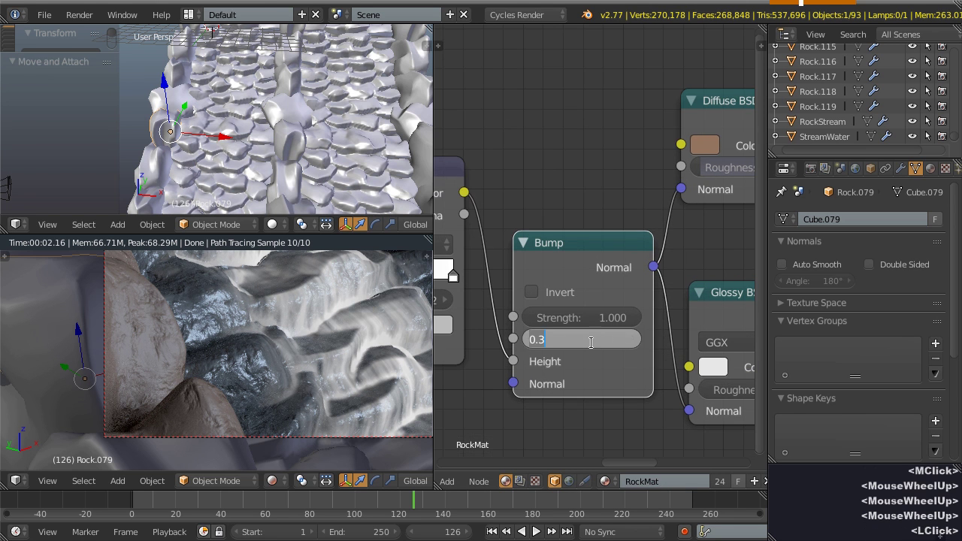
left_click(591, 342)
type("0.7")
key("Return")
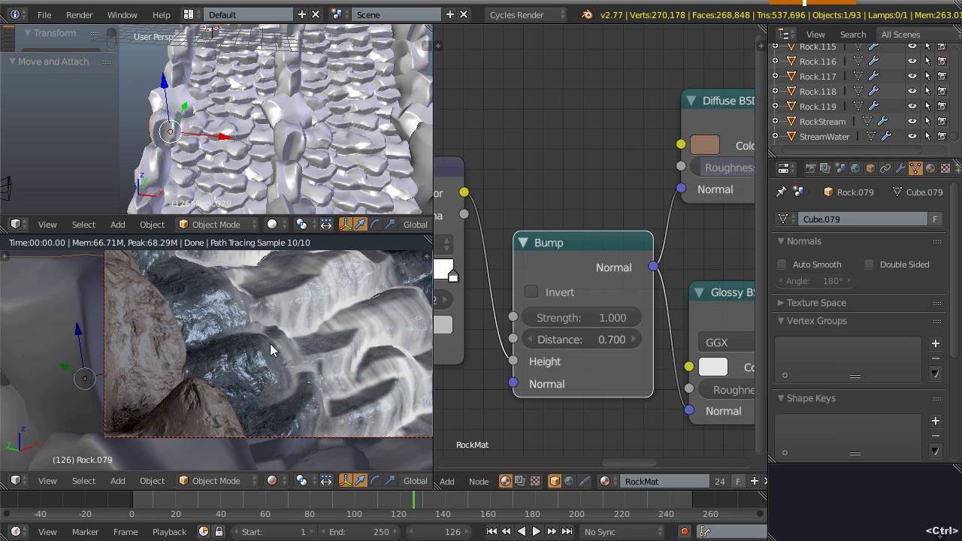
- Apply the scale of the selected rock and of all rocks linked to it by the same material
key("ctrl+a")
left_click(214, 347)
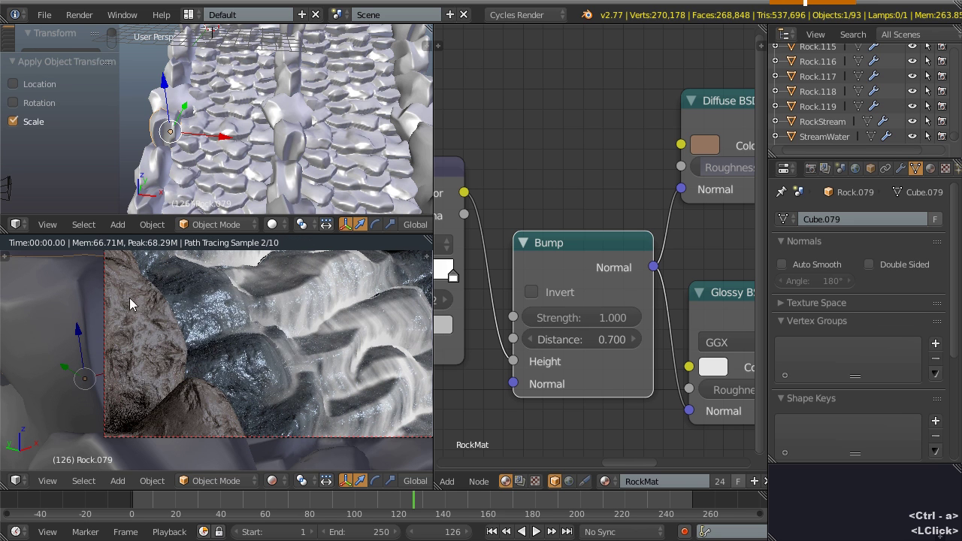
scroll(226, 348, "down", 2)
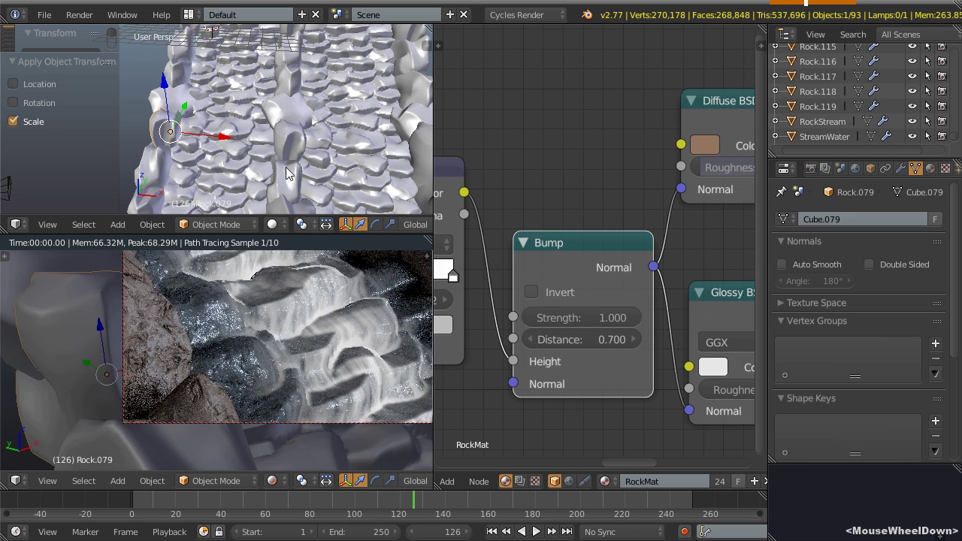
scroll(300, 148, "down", 5)
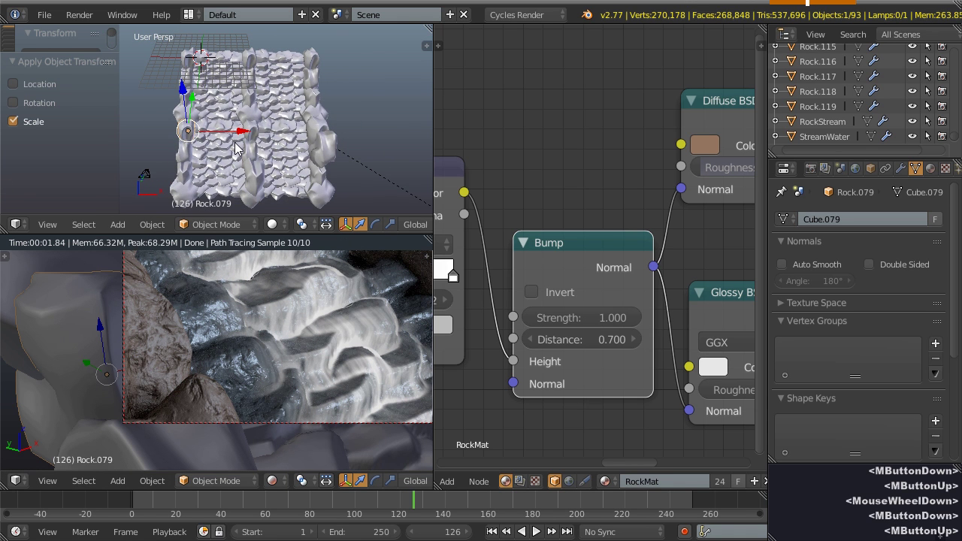
key("shift+l")
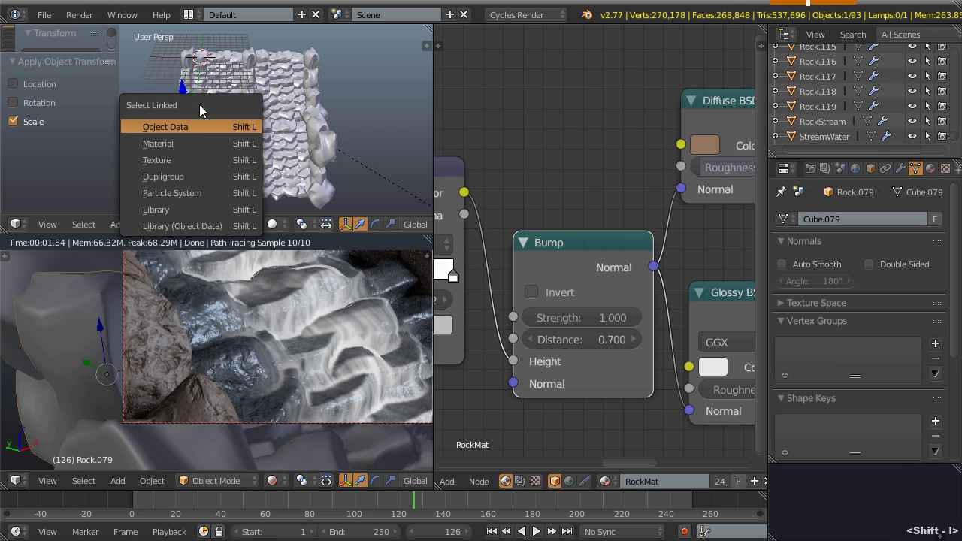
left_click(187, 144)
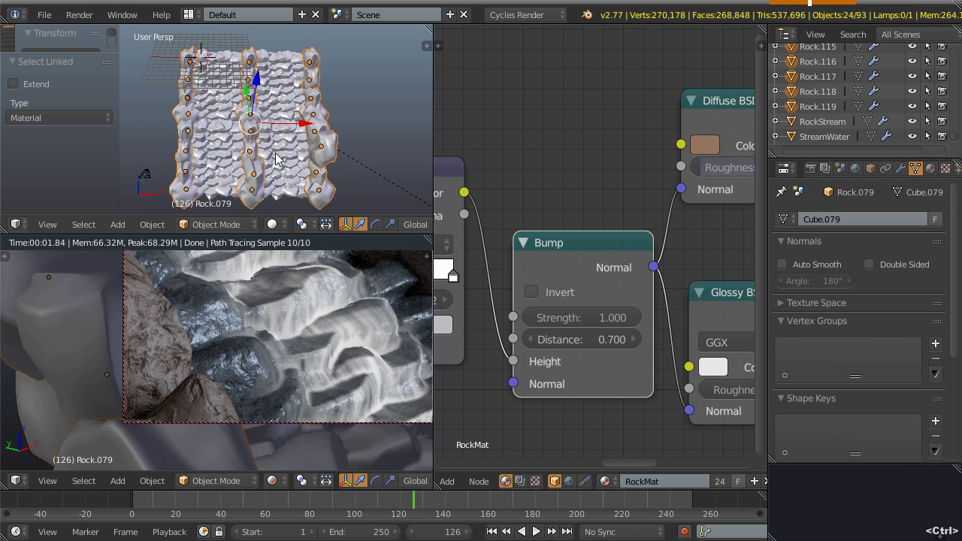
key("ctrl+a")
left_click(189, 153)
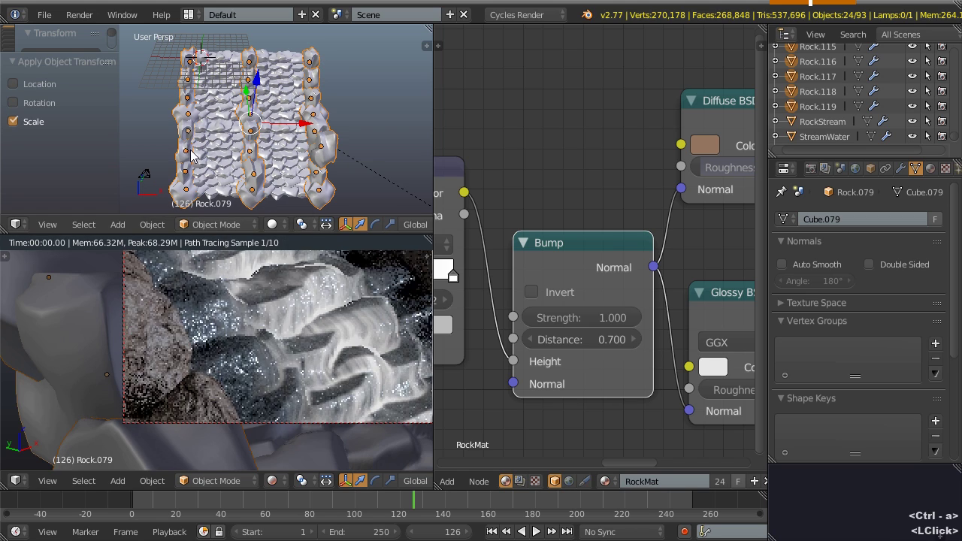
- Box-deselect the rocks of the bank nearest the camera and duplicate the remaining bank rocks about -1.694 along X
middle_click_drag(323, 351, 278, 377, "shift")
scroll(310, 366, "down", 3)
scroll(309, 368, "down", 1)
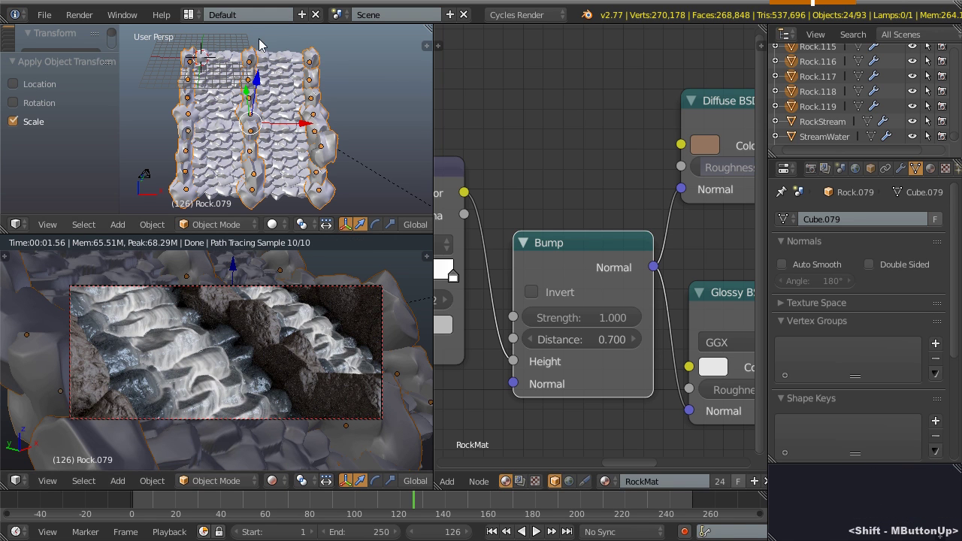
middle_click_drag(209, 131, 186, 113)
scroll(186, 113, "down", 1)
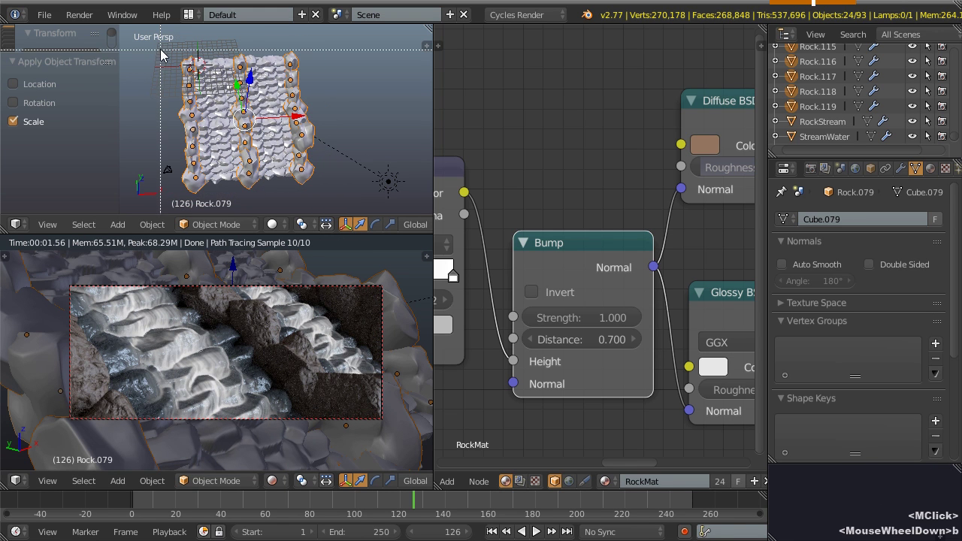
middle_click_drag(216, 209, 216, 208)
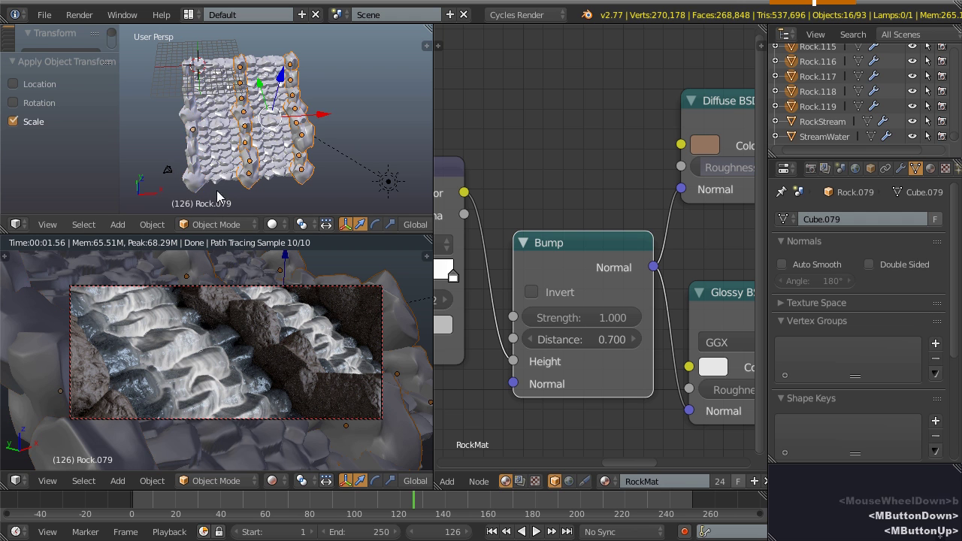
scroll(316, 127, "up", 3)
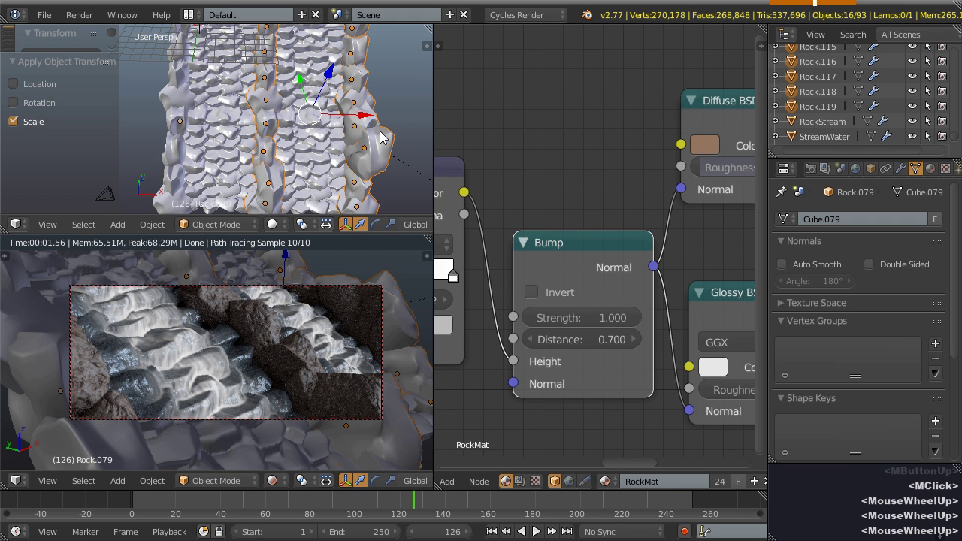
key("shift+d")
key("x")
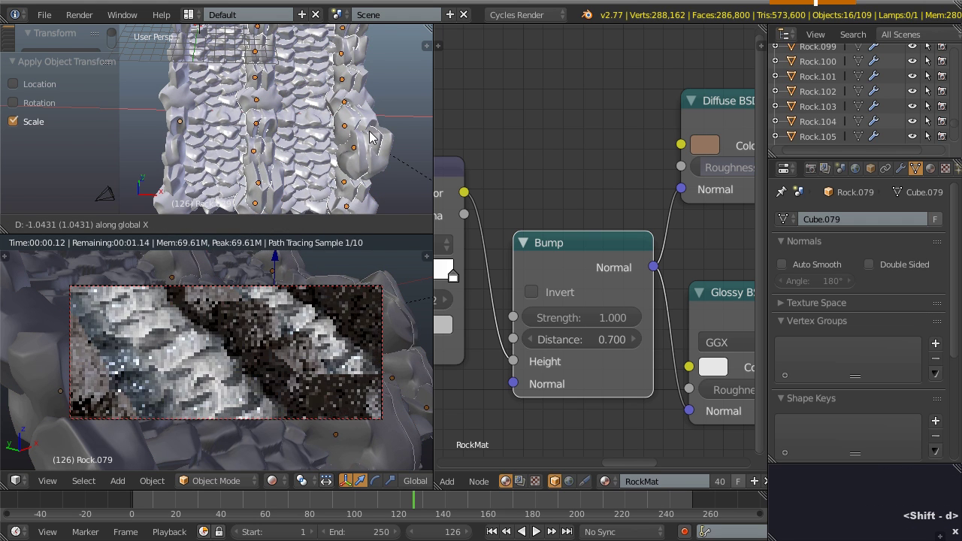
left_click(344, 160)
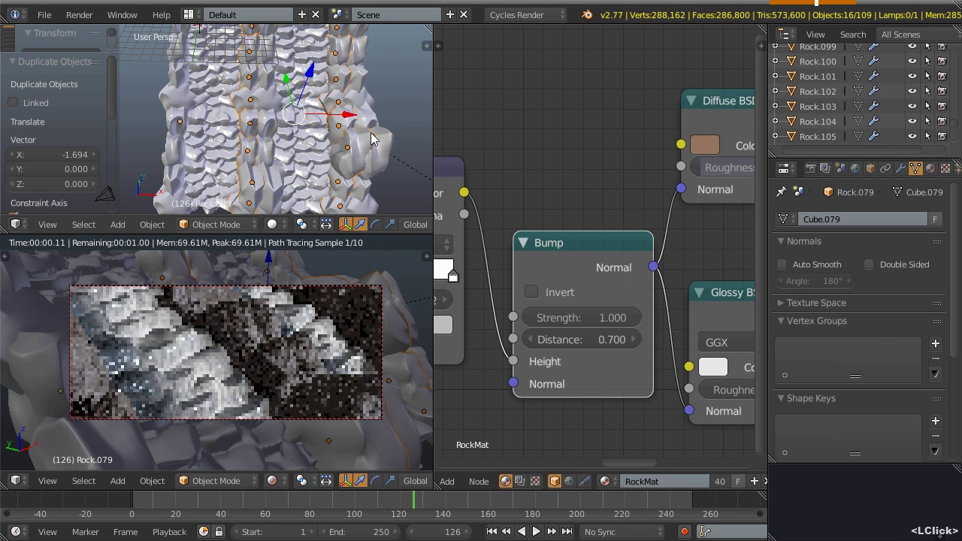
- Trackball-rotate the duplicated rocks about 139° and -17° around their individual origins and scale them to about 0.762
left_click(303, 224)
left_click(340, 173)
middle_click_drag(278, 127, 313, 86)
key("r")
key("r")
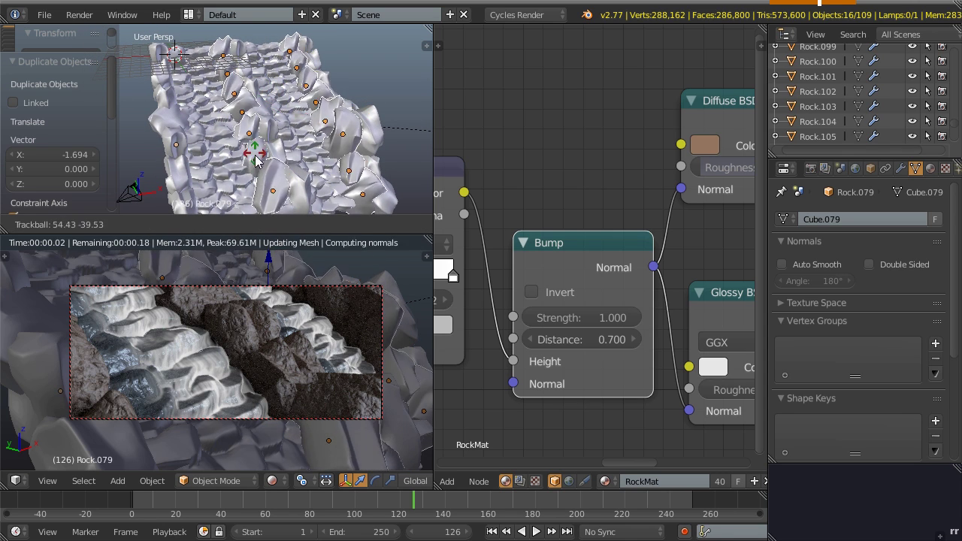
left_click(285, 82)
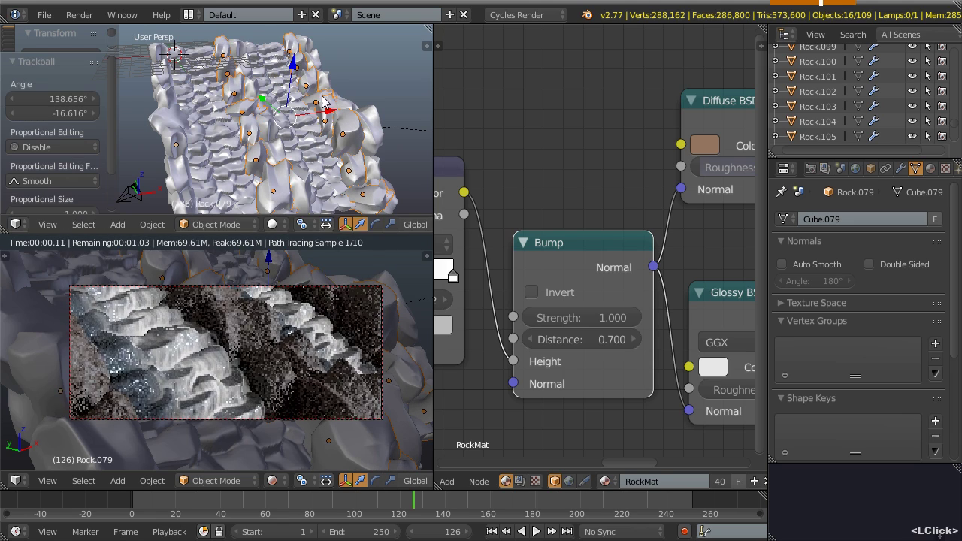
key("s")
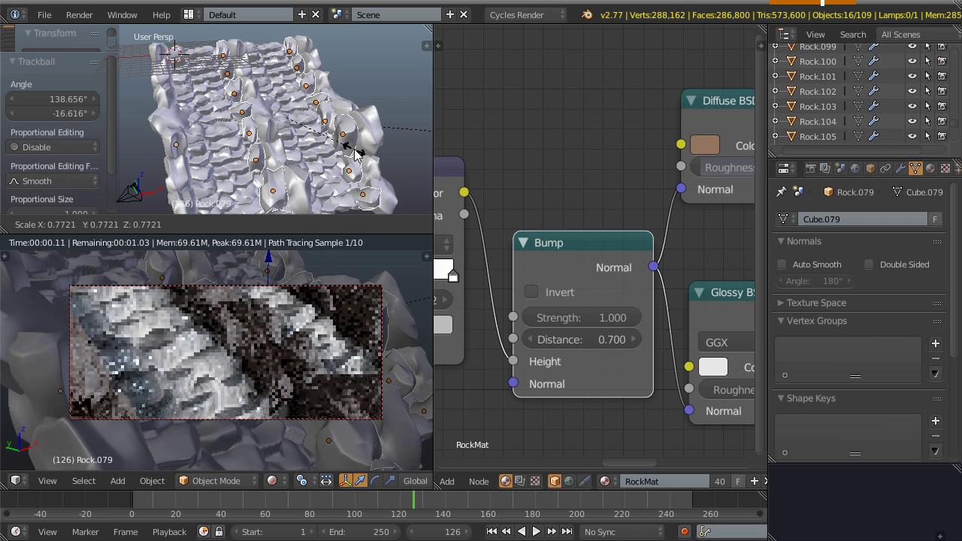
left_click(355, 154)
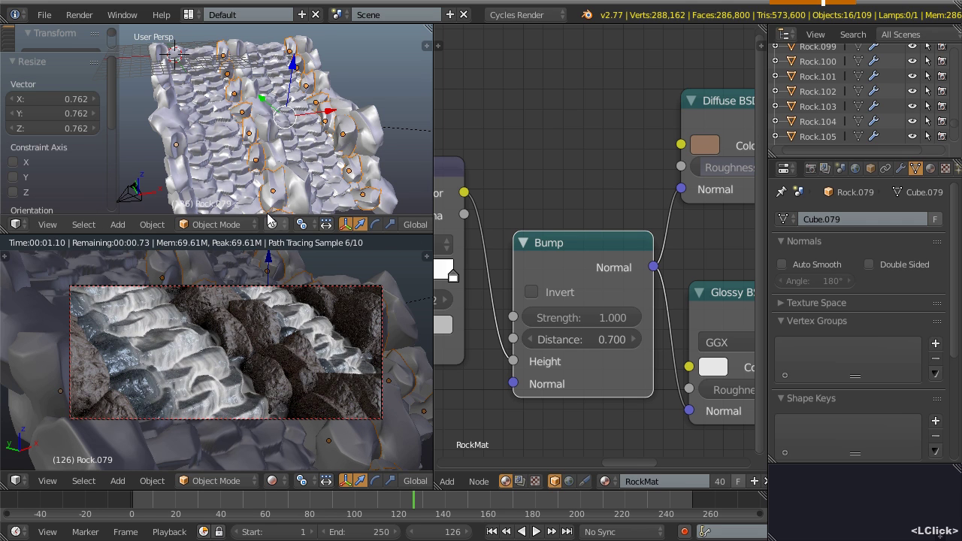
- Duplicate a rock on the bank between the two streams, offsetting the copy about 0.211 in X, 1.000 in Y and 0.970 in Z
middle_click_drag(272, 169, 256, 143, "shift")
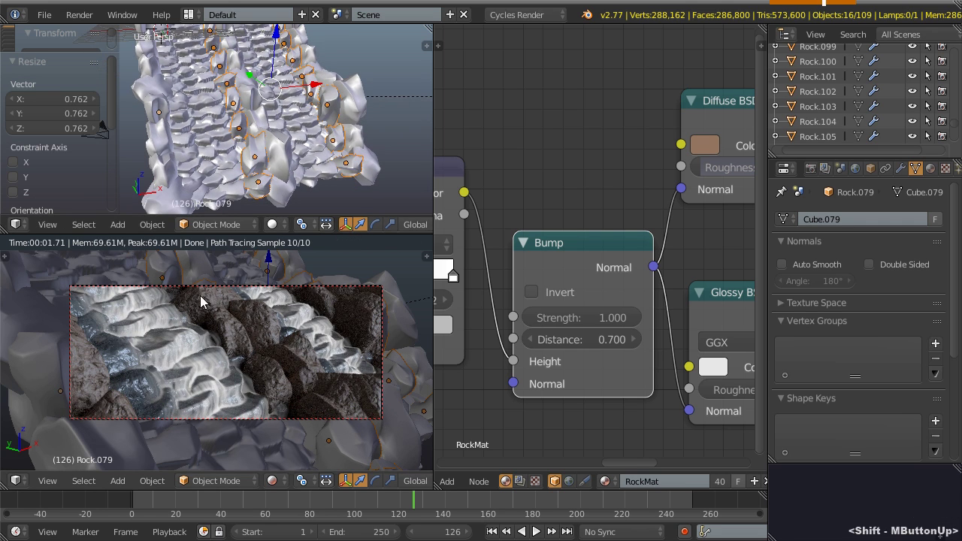
middle_click_drag(259, 105, 233, 97, "shift")
middle_click_drag(233, 98, 214, 141)
scroll(215, 81, "up", 4)
scroll(213, 140, "up", 3)
right_click(246, 104)
middle_click_drag(252, 109, 250, 144)
key("shift+d")
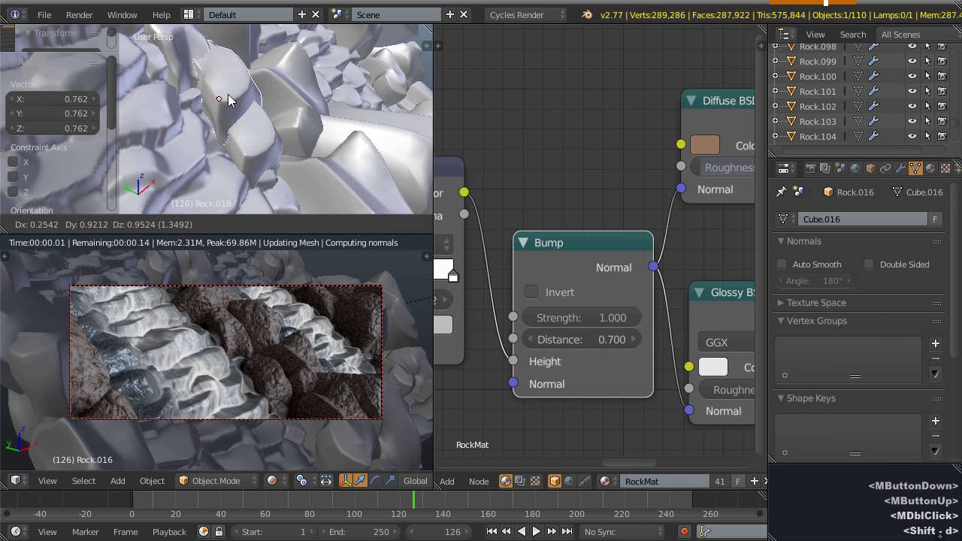
left_click(225, 100)
- Trackball-rotate the duplicated middle-bank rock by about 11° and 485°, and again by about -22° and 49°
key("r")
key("r")
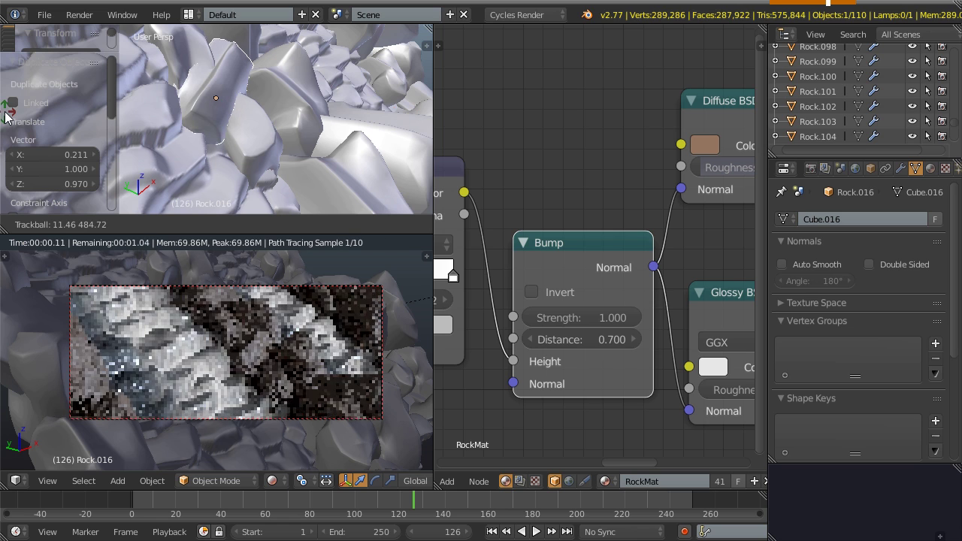
left_click(414, 117)
key("r")
key("r")
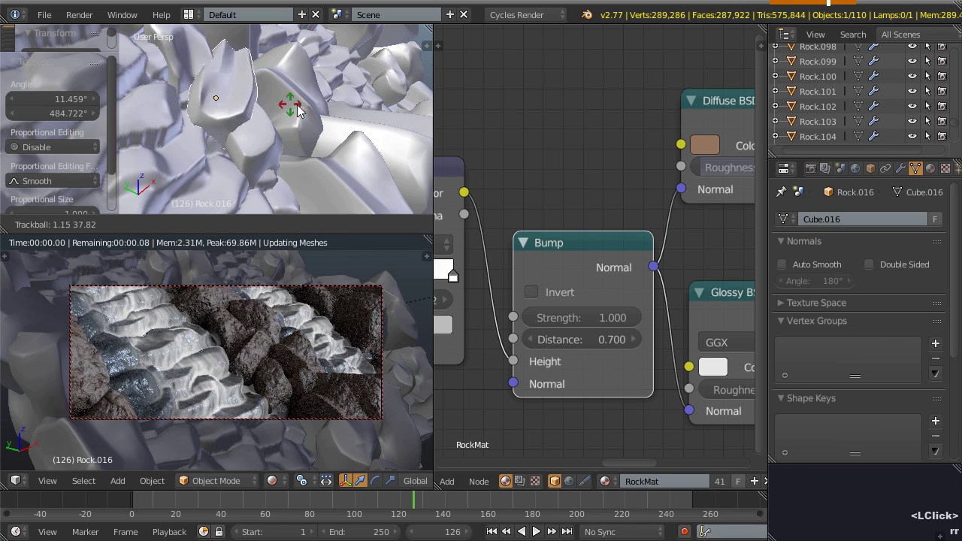
left_click(301, 74)
- Trackball-rotate Rock.117, the large rock at the lower end of the middle bank, by about 46° and 3°
middle_click_drag(274, 140, 235, 77, "shift")
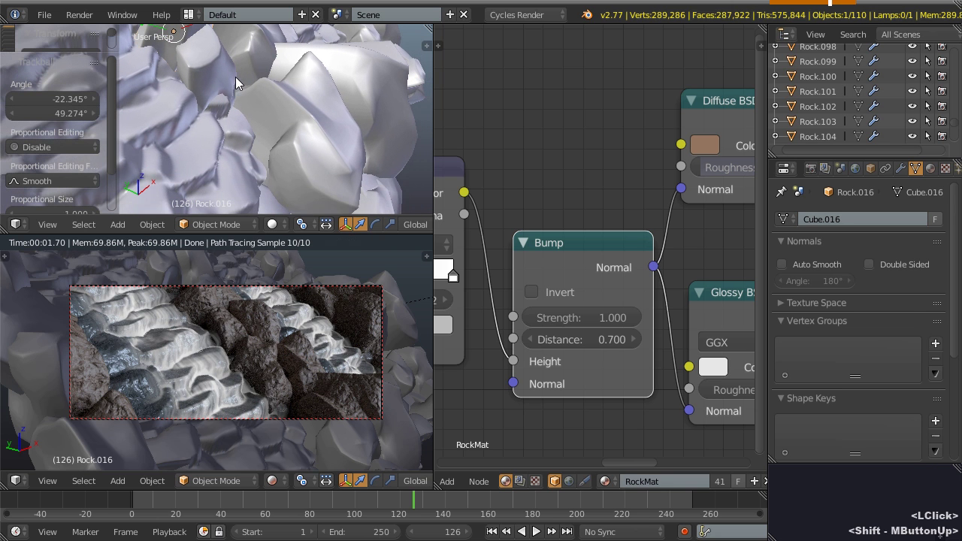
right_click(363, 386)
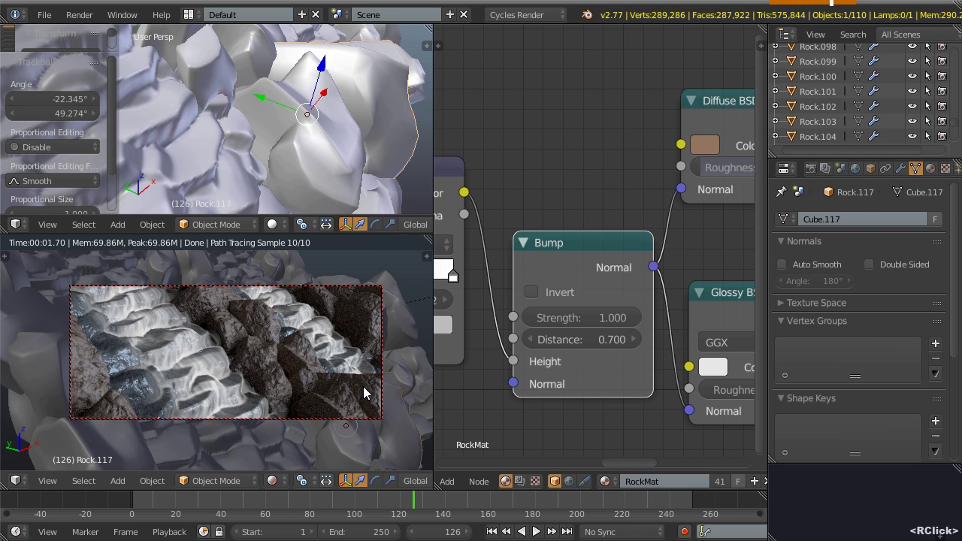
key("r")
key("r")
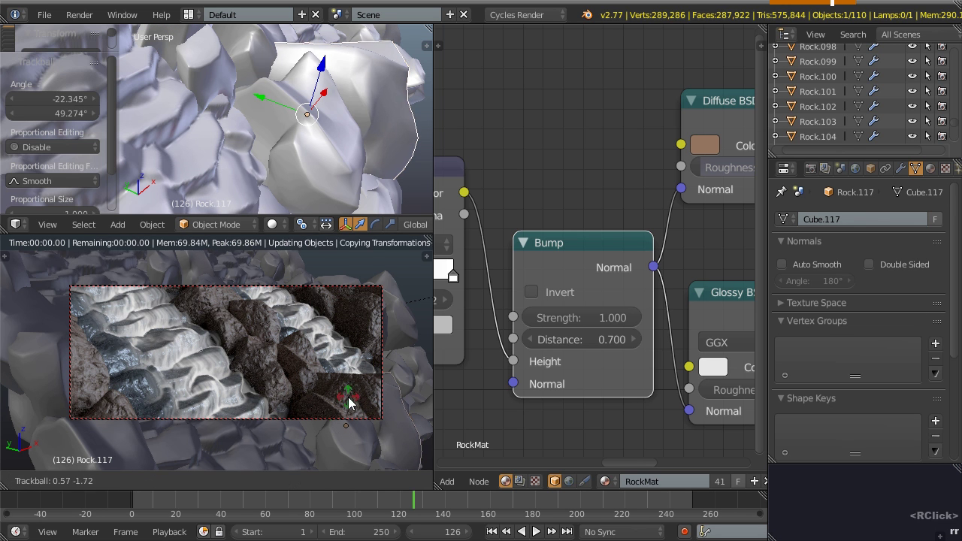
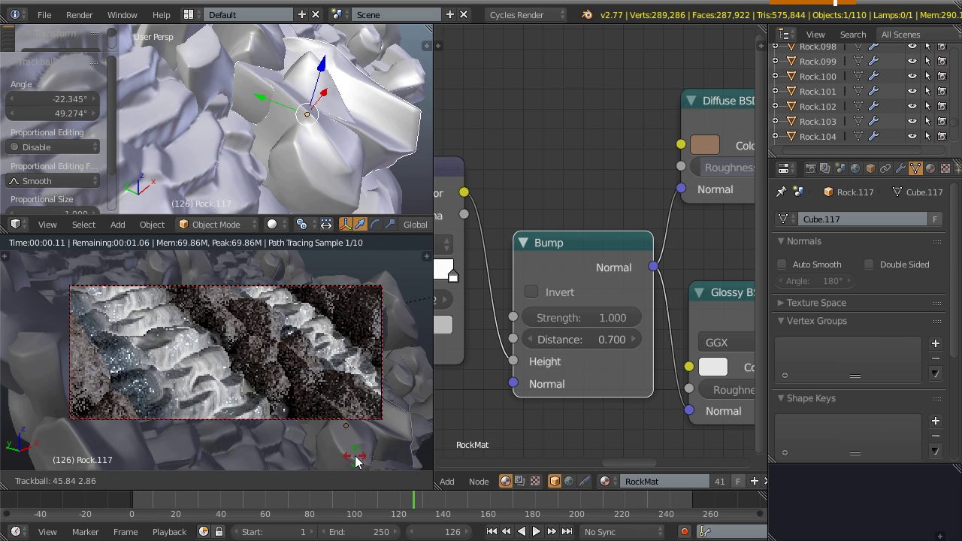
left_click(355, 459)
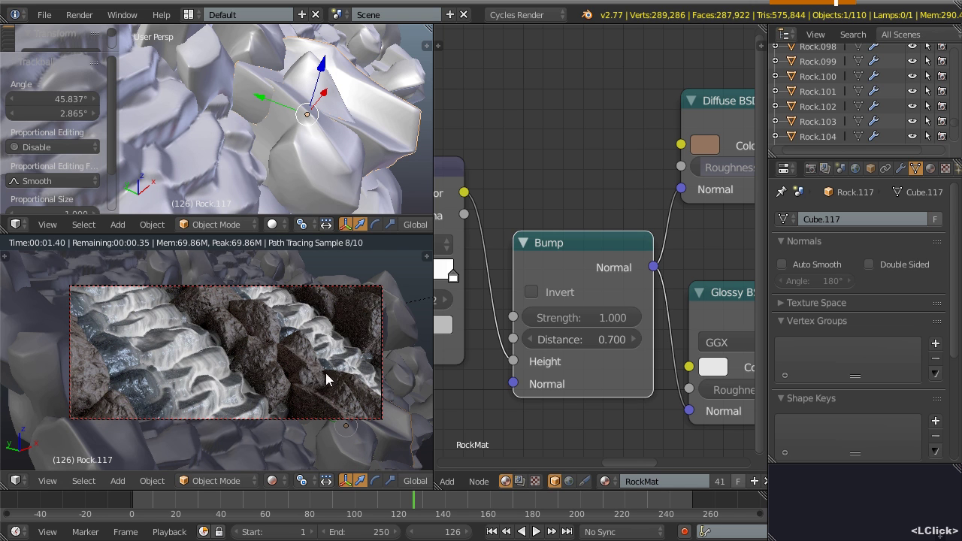
- Move Rock.078 on the outer bank toward the water by about 0.257 in X, -0.211 in Y and 0.177 in Z
middle_click_drag(197, 171, 250, 136, "shift")
scroll(249, 136, "down", 3)
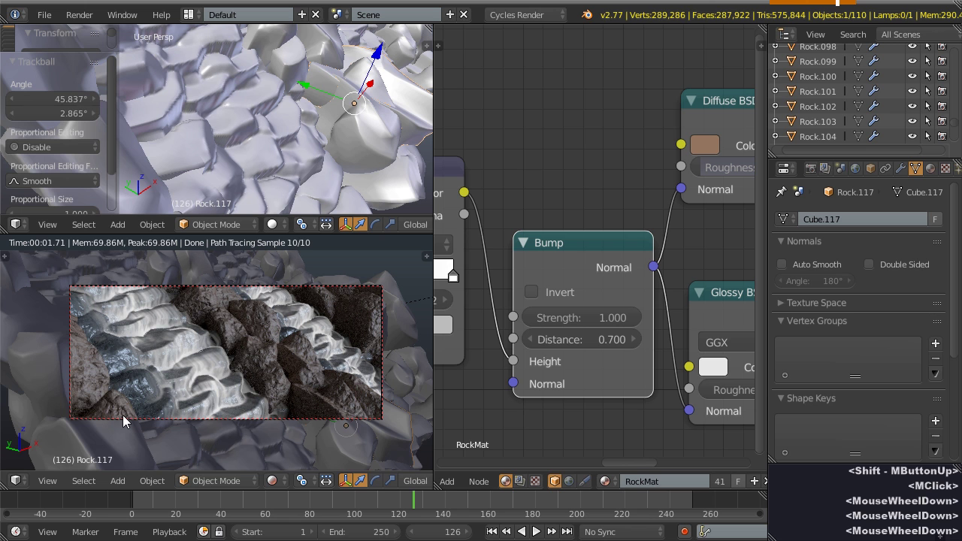
key("g")
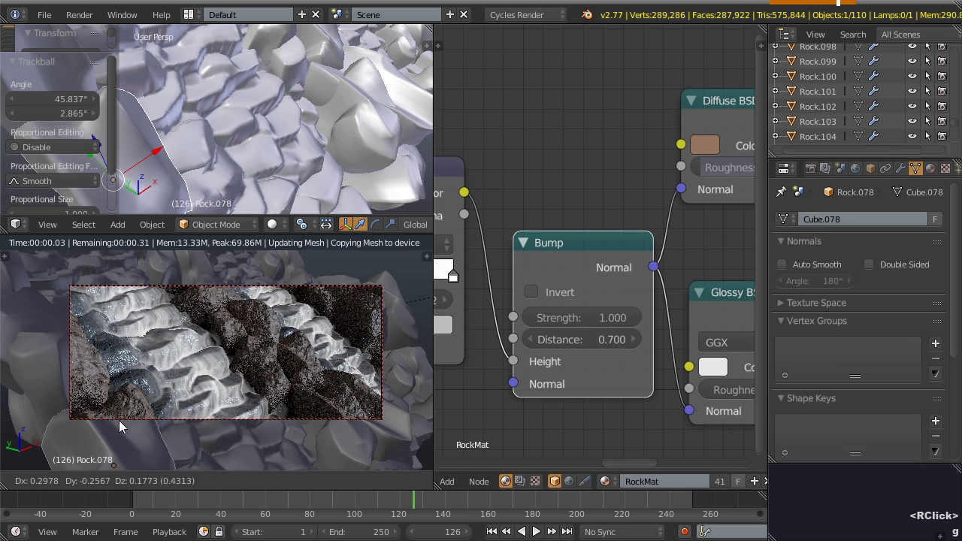
left_click(116, 419)
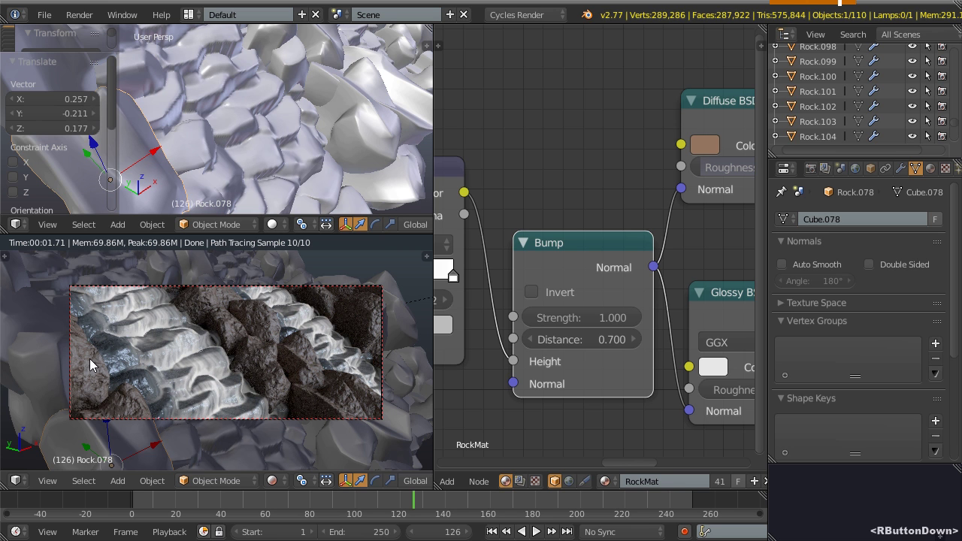
- Duplicate the outer-bank rock next to Rock.078 by about 0.933, -0.958 and 0.203 in XYZ, and scale the copy to about 0.624
key("shift+d")
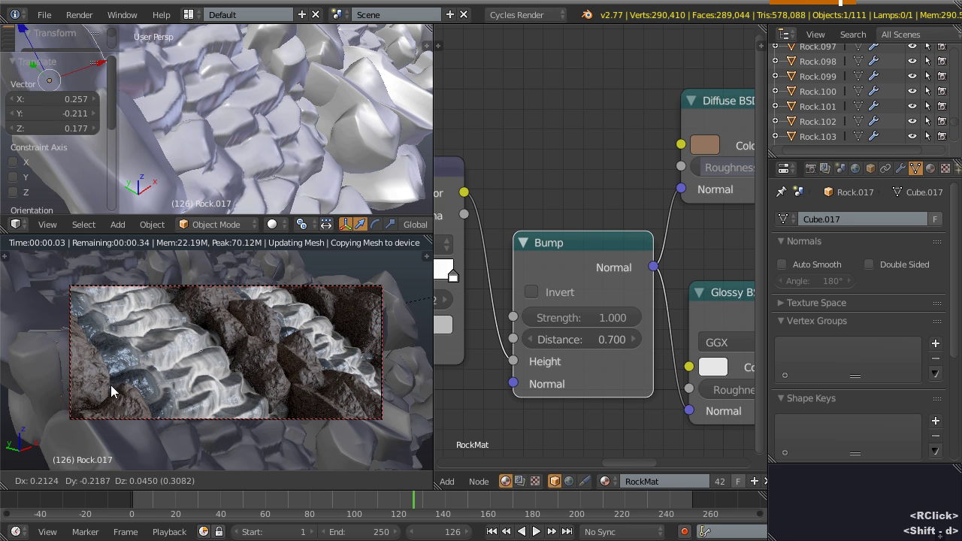
left_click(139, 386)
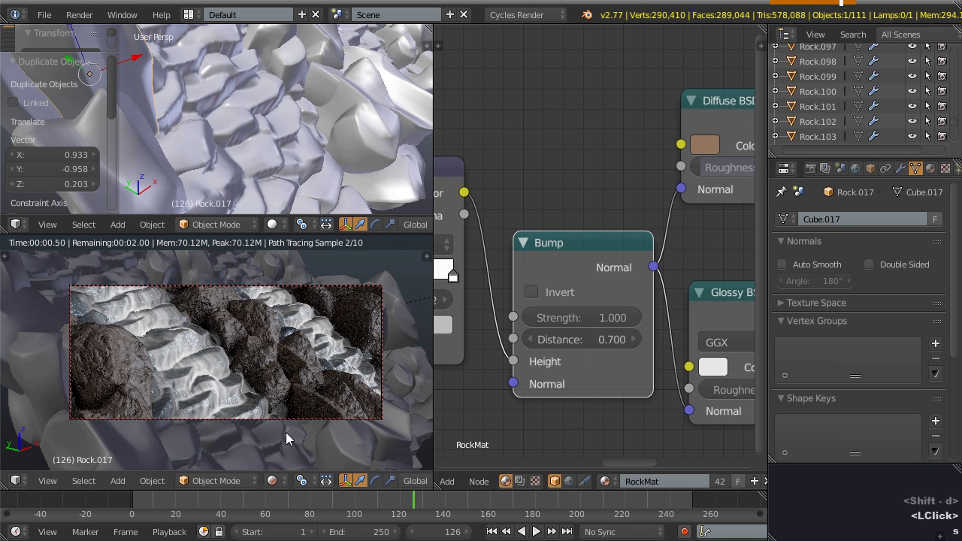
key("s")
left_click(220, 407)
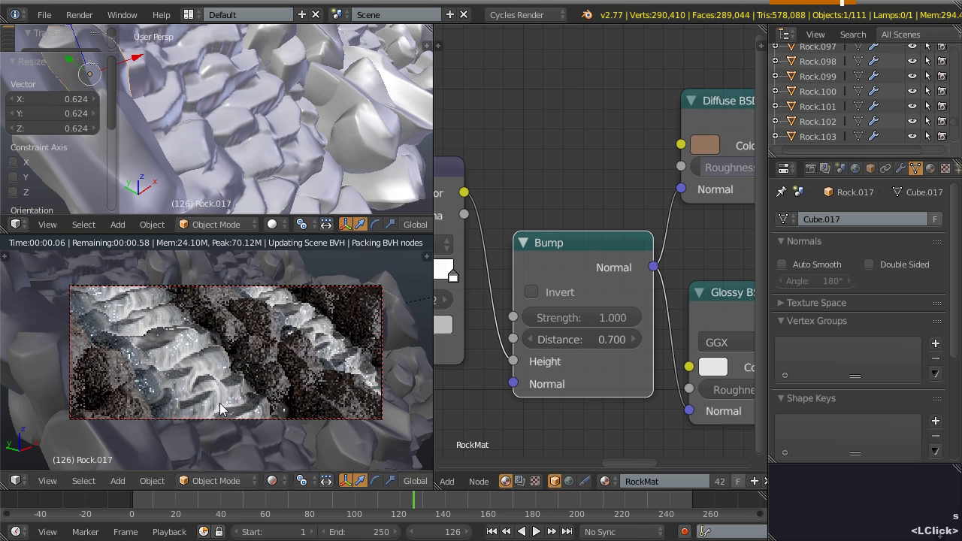
- Shift the small outer-bank copy by about -0.223, 0.241 and -0.022 in XYZ and trackball-rotate it about -3° and 25°
key("g")
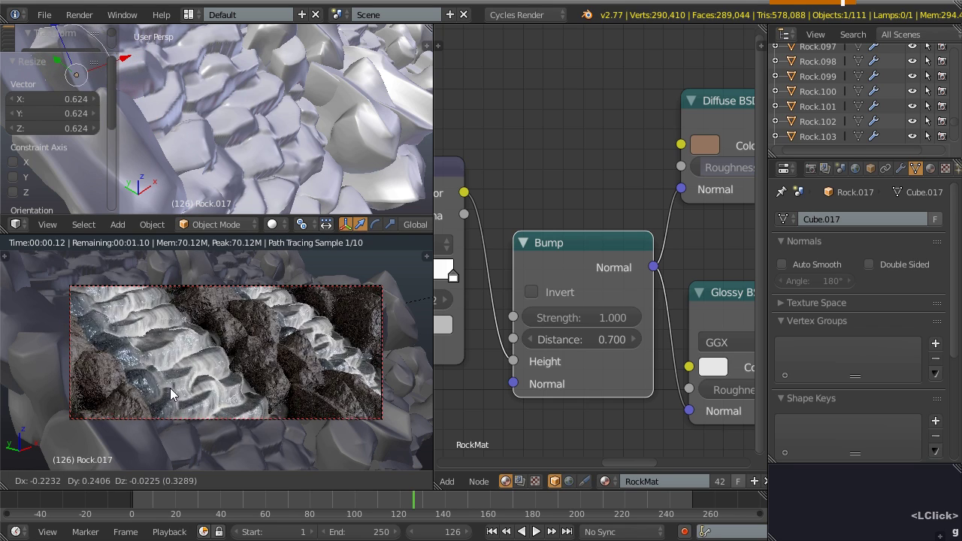
left_click(124, 395)
key("r")
key("r")
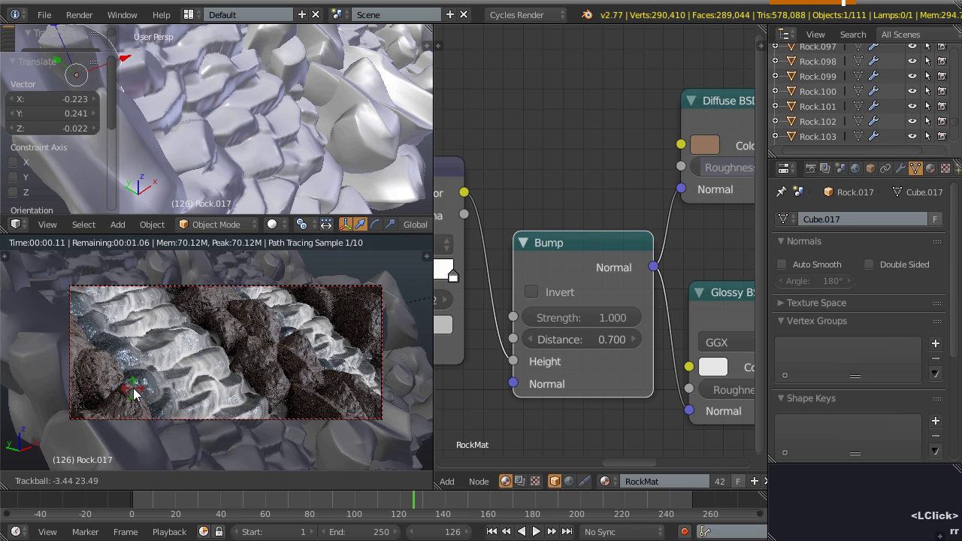
left_click(133, 390)
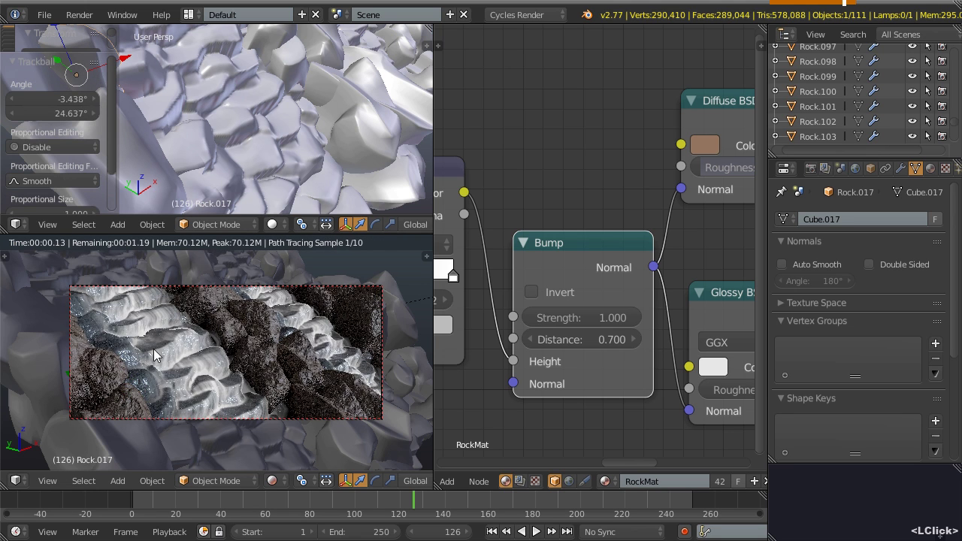
- Move Rock.075, the bulging rock on the outer bank, toward the stream by about 0.587 in X, -0.075 in Y and 0.048 in Z
middle_click_drag(223, 209, 189, 128, "shift")
scroll(193, 97, "down", 3)
middle_click(187, 91)
scroll(186, 91, "down", 2)
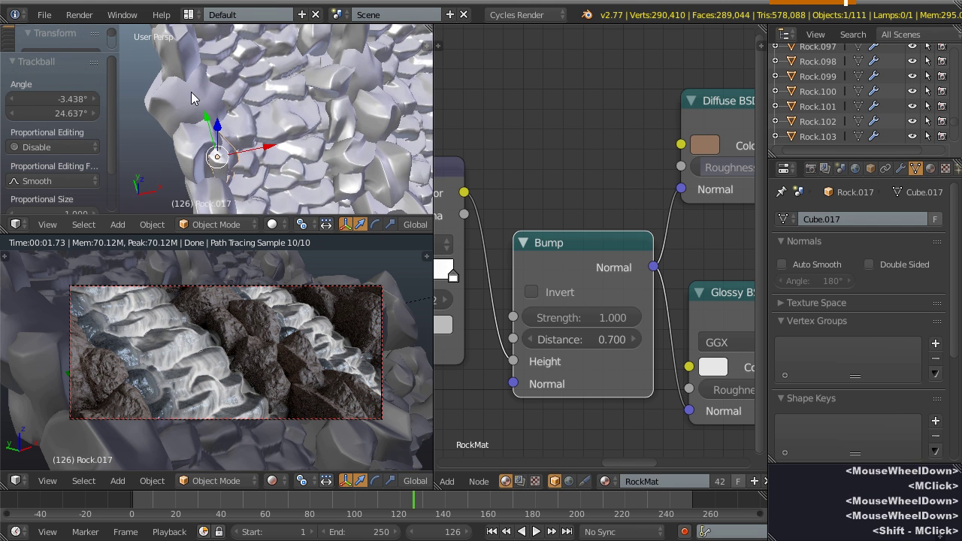
key("g")
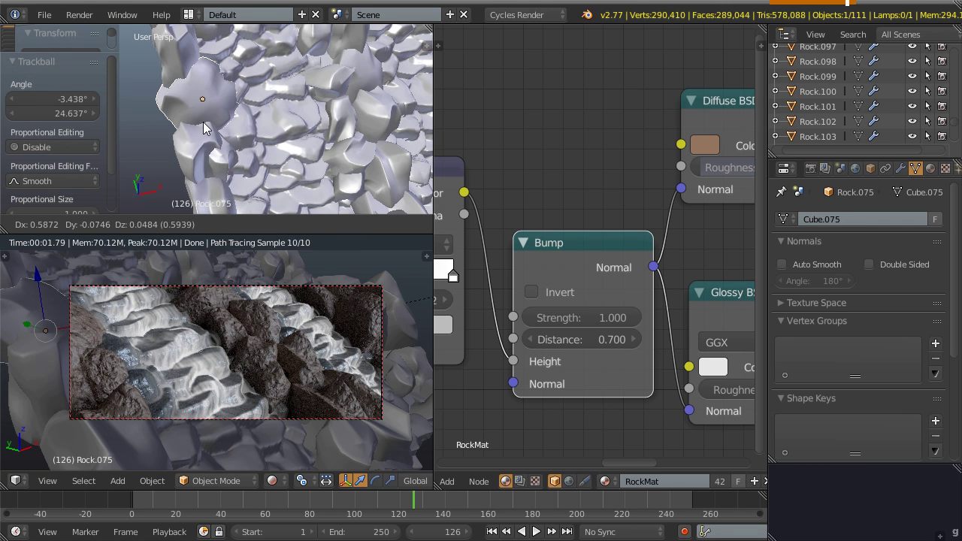
left_click(203, 121)
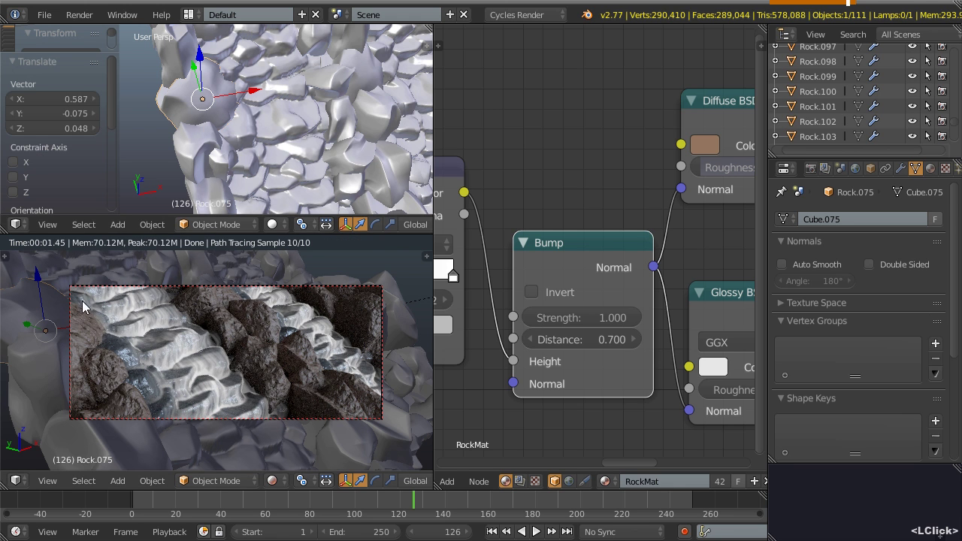
key("ctrl+z")
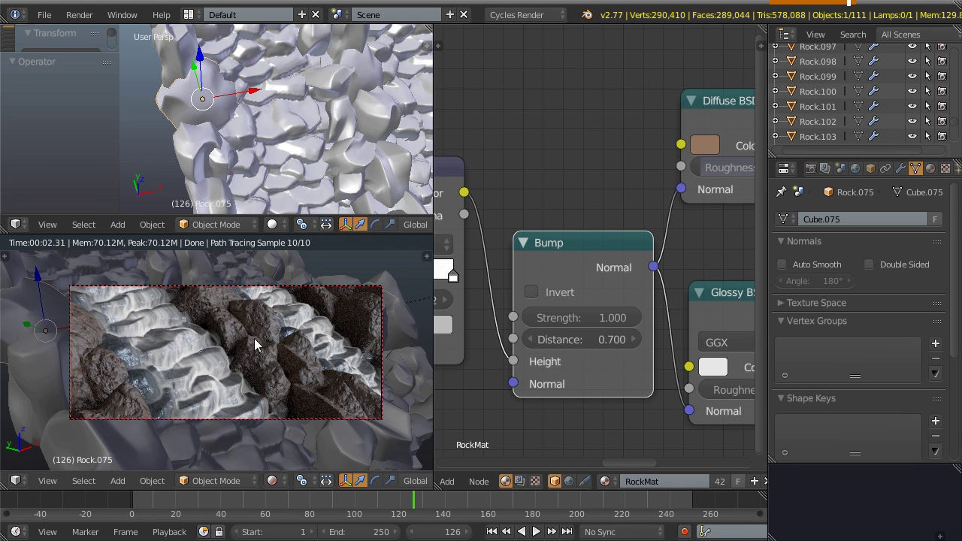
- Move the small duplicated rock Rock.017 farther into the stream by about 0.420 in X, -0.410 in Y and 0.141 in Z
middle_click_drag(166, 364, 228, 362, "shift")
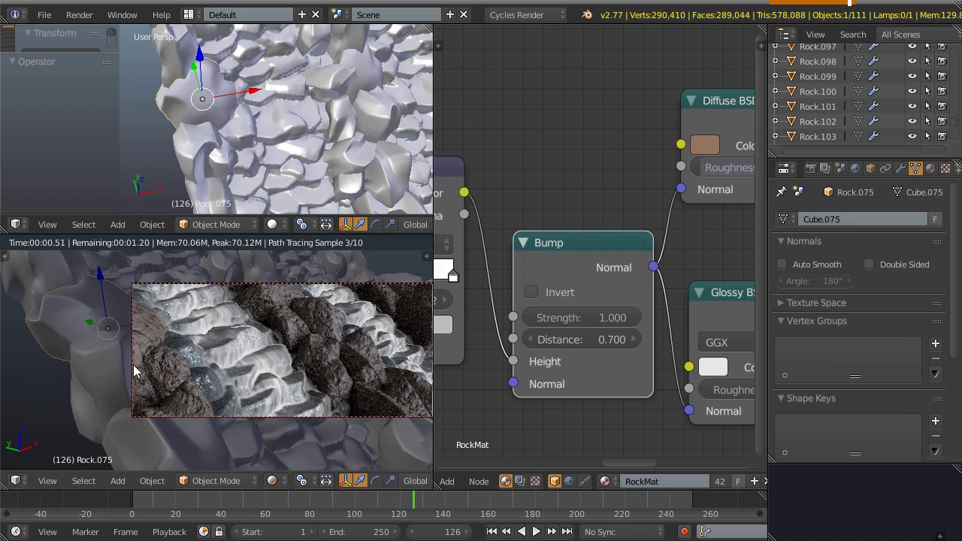
scroll(135, 367, "up", 2)
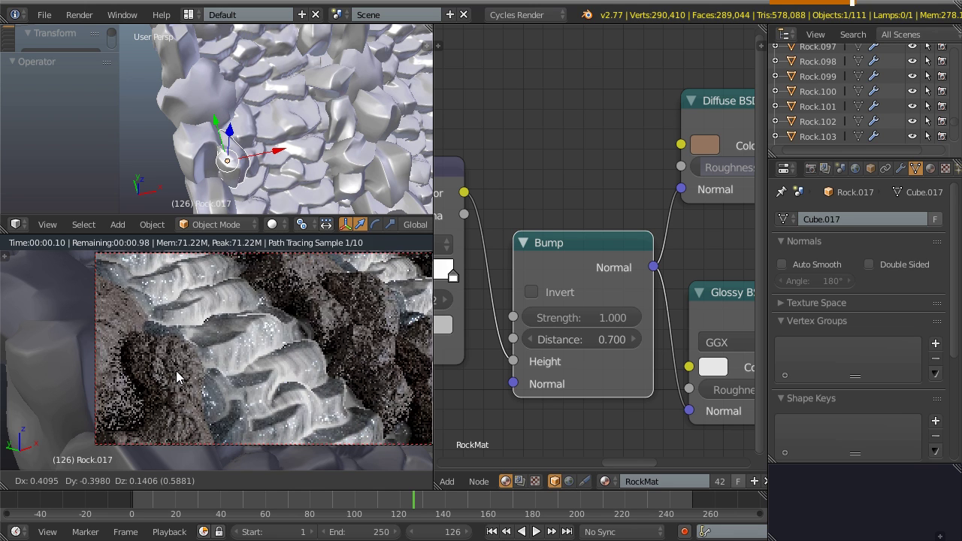
left_click(177, 372)
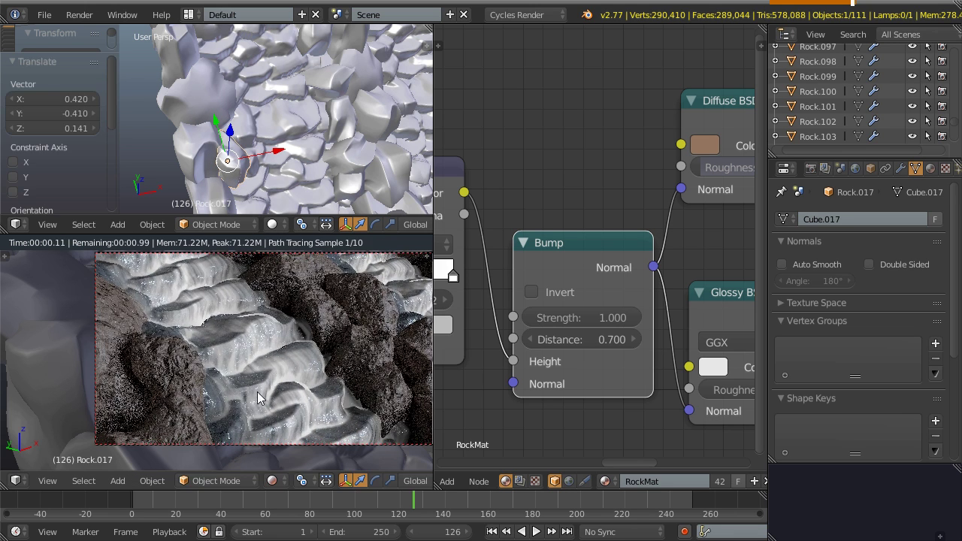
- Trackball-rotate Rock.118 on the bank between the streams by about 14° and 11°
middle_click_drag(343, 356, 204, 360, "shift")
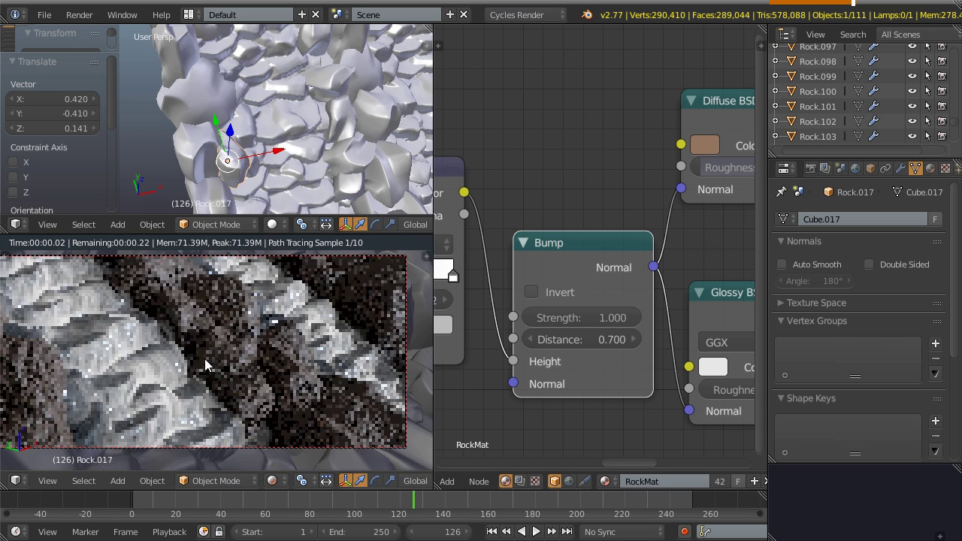
right_click(283, 351)
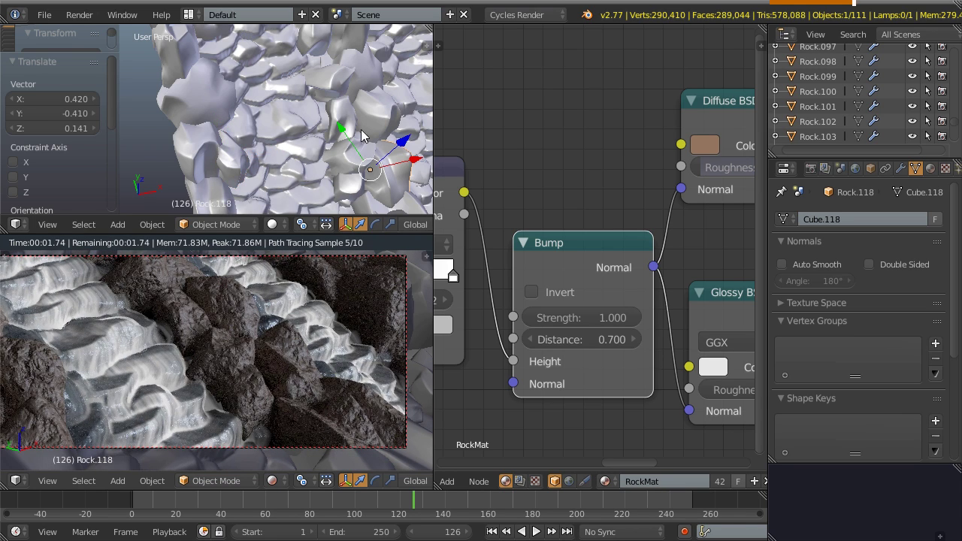
scroll(311, 102, "down", 2)
scroll(311, 102, "down", 1)
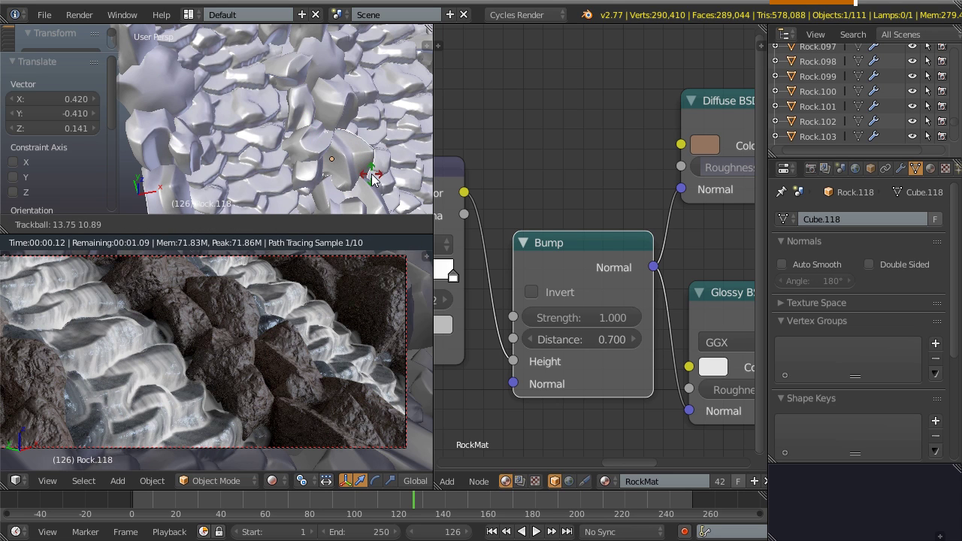
left_click(371, 178)
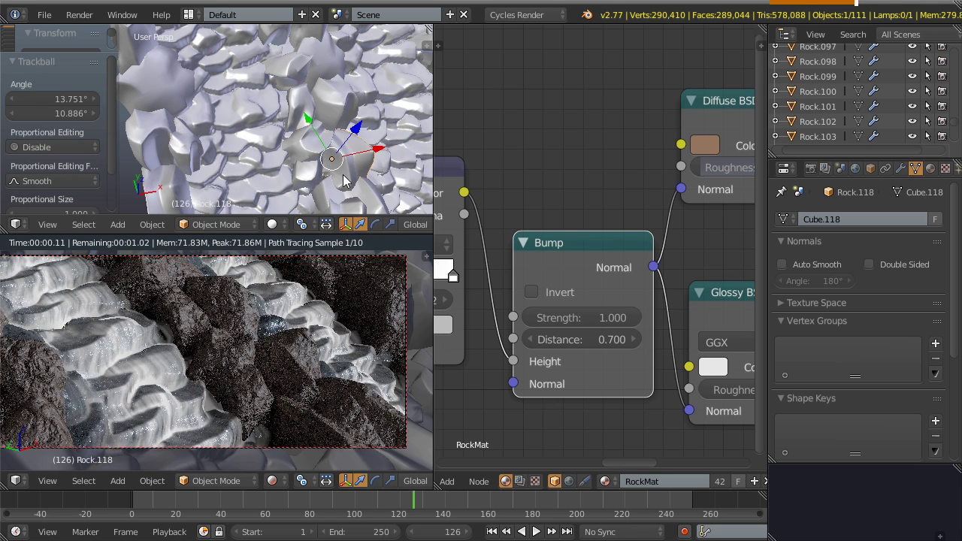
- Duplicate Rock.118 slightly up the middle bank, scale the copy to about 0.870 and trackball-rotate it about 54° and 113°
left_click(353, 155)
key("s")
left_click(356, 157)
key("r")
key("r")
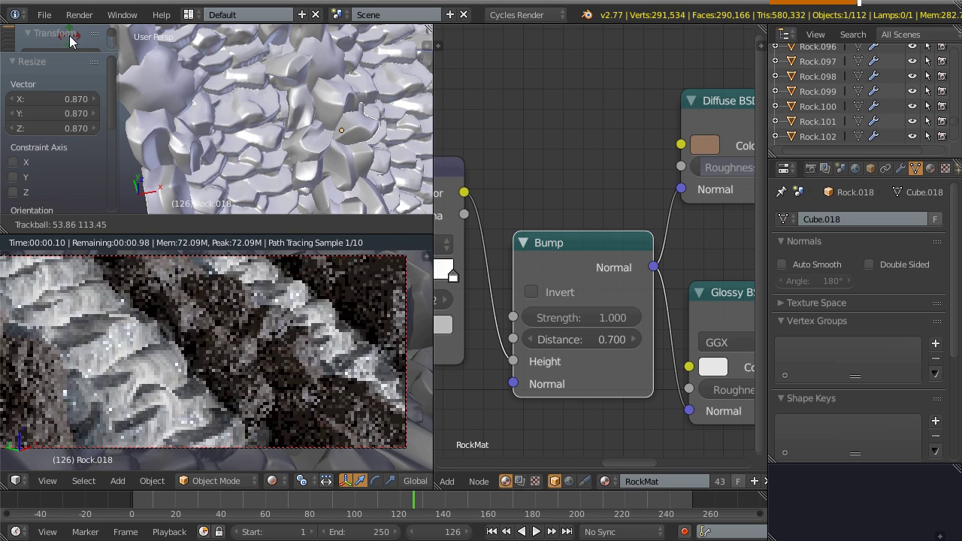
left_click(69, 35)
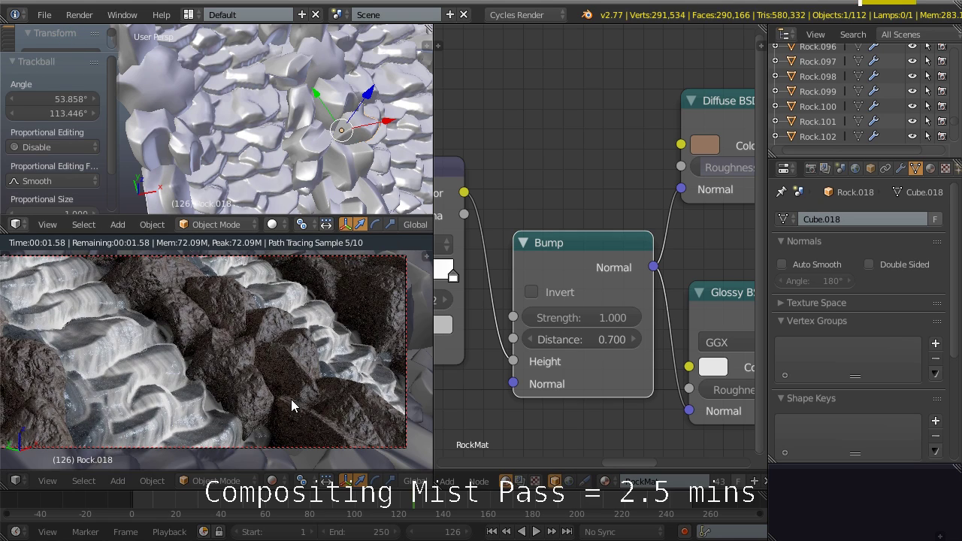
- Switch the node editor from the rock material to the scene's compositing nodes and enable Use Nodes
scroll(607, 378, "down", 5)
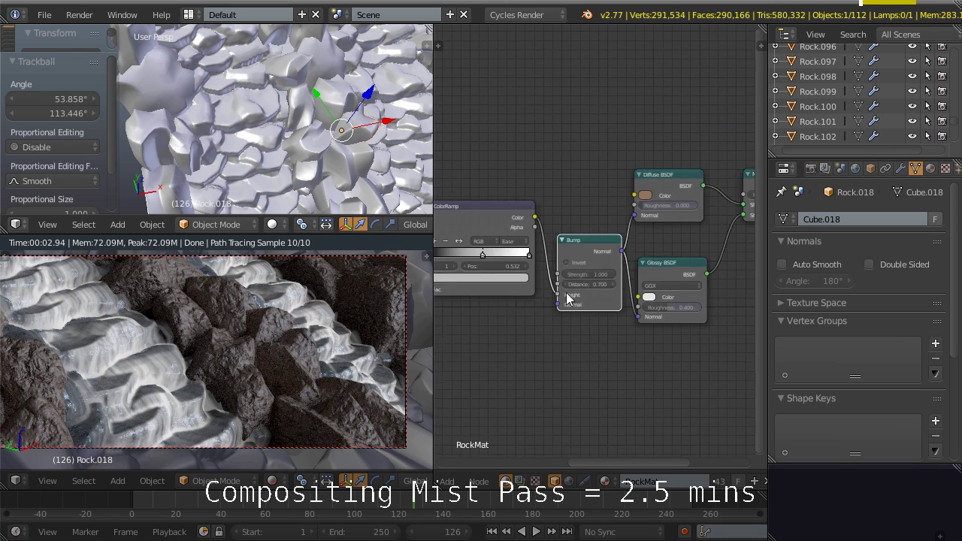
scroll(579, 332, "up", 2)
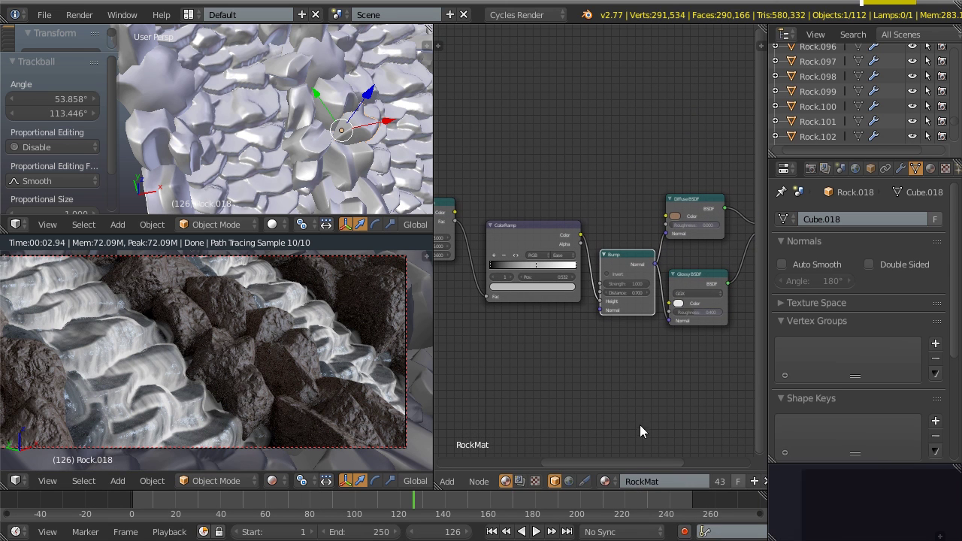
left_click(522, 481)
left_click(554, 481)
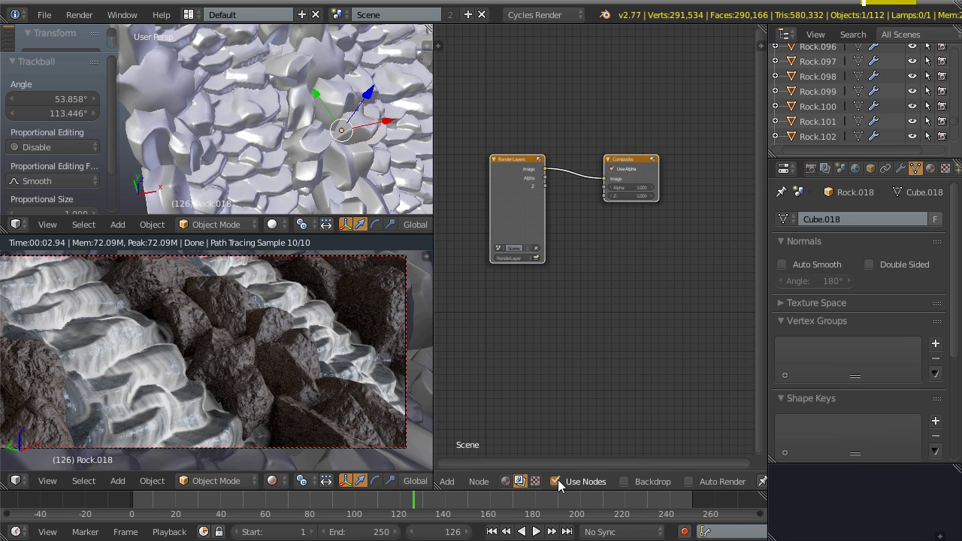
middle_click_drag(573, 226, 603, 256)
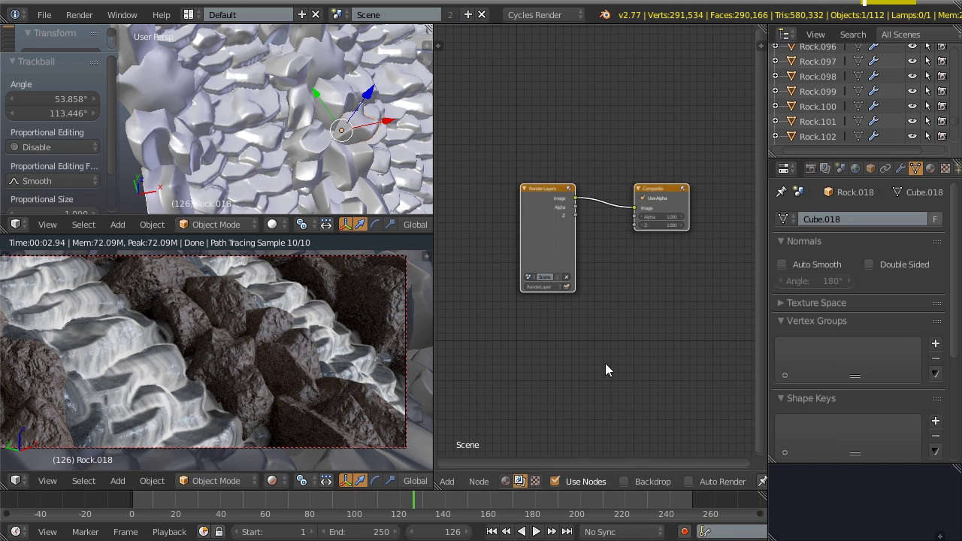
- Move the Render Layers node away from the Composite node to leave room for more nodes between them
middle_click_drag(571, 307, 592, 327)
scroll(592, 311, "up", 5)
middle_click_drag(590, 233, 659, 254)
left_click_drag(623, 290, 503, 249)
middle_click_drag(616, 257, 593, 258)
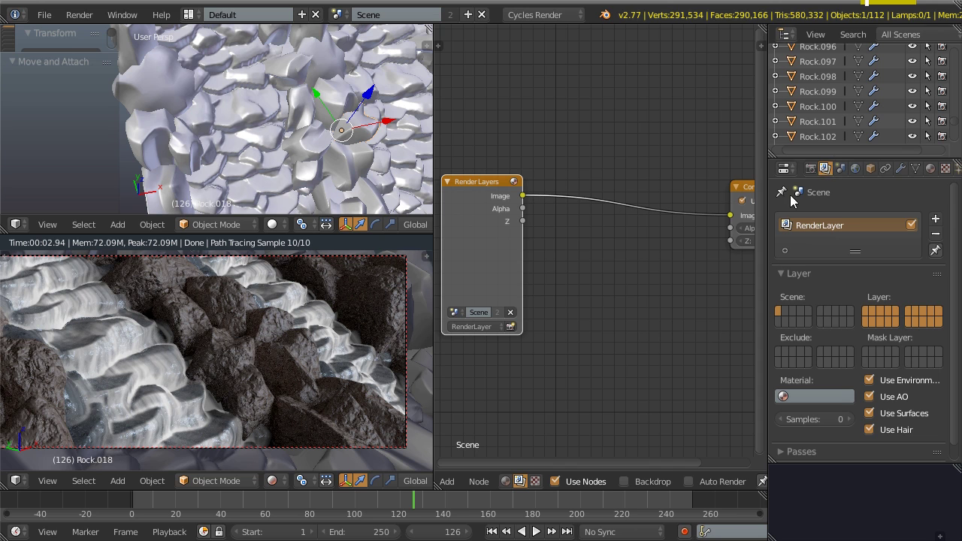
- Enable the Mist pass for the scene's render layer
scroll(812, 425, "down", 1)
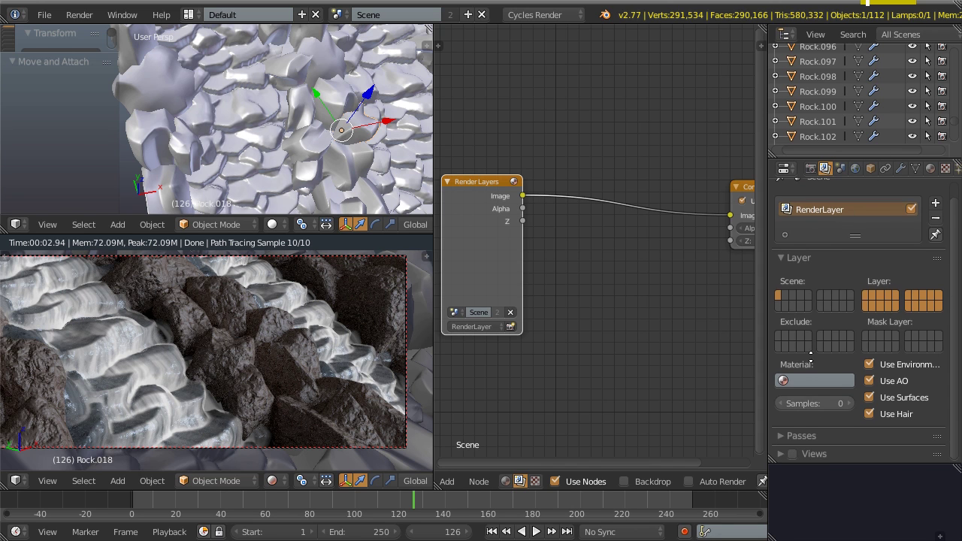
left_click(793, 439)
middle_click_drag(794, 439, 807, 220)
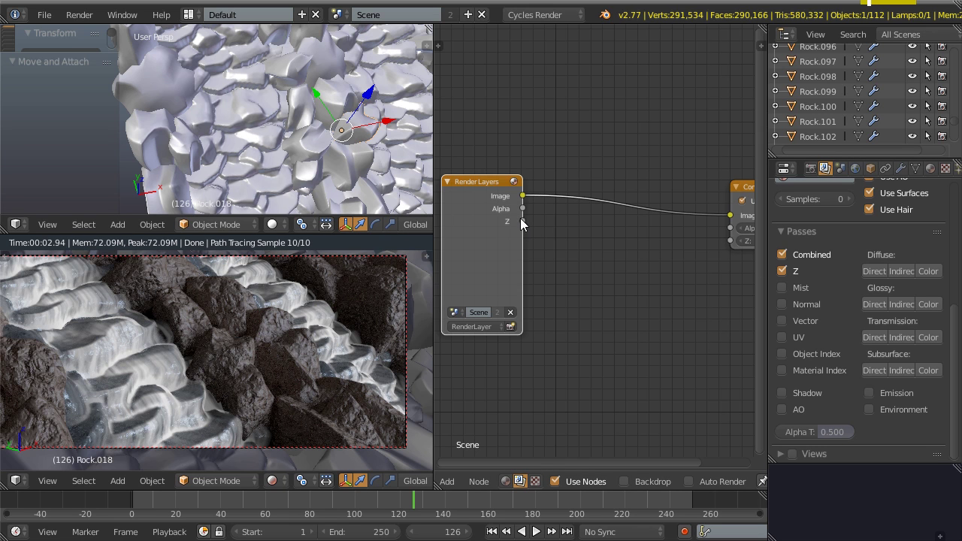
left_click(782, 287)
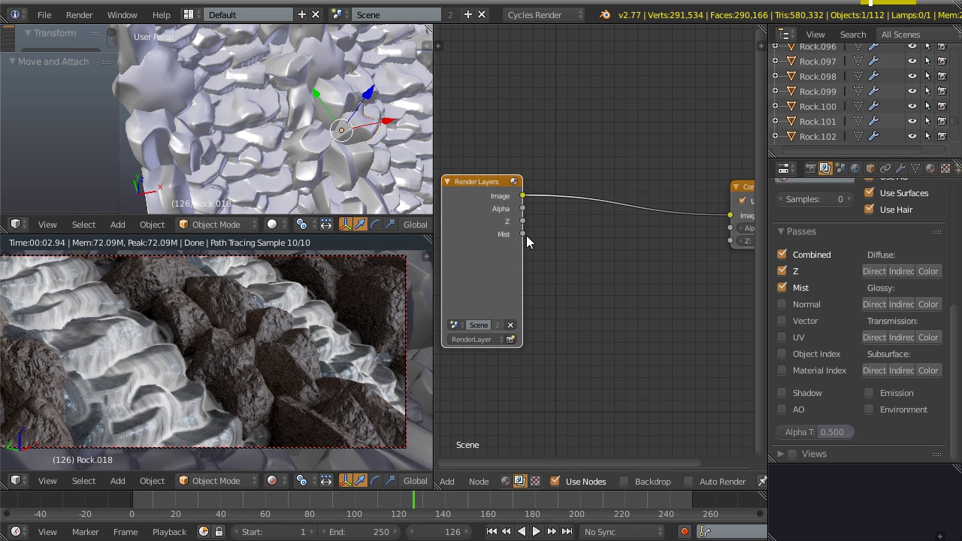
middle_click_drag(644, 316, 621, 328)
scroll(626, 323, "down", 1)
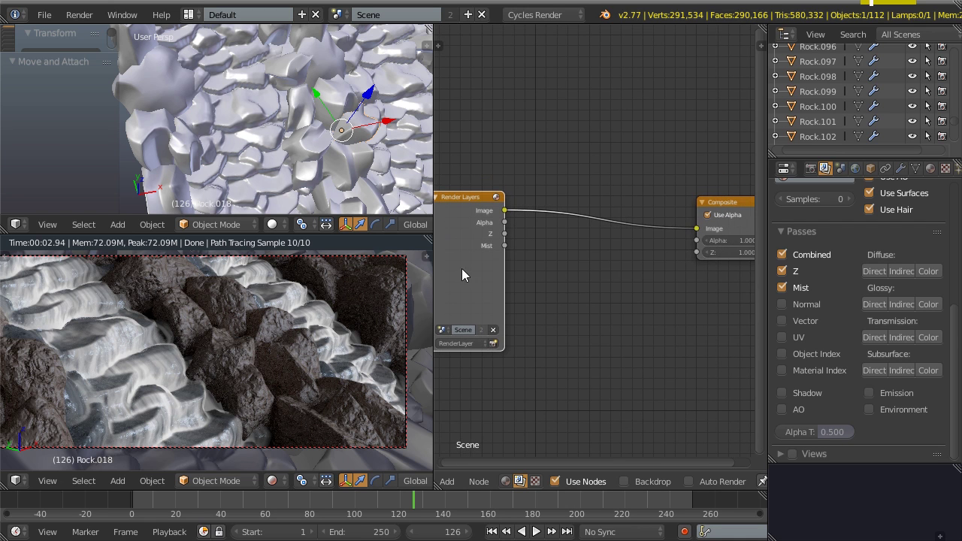
- Open the world's Mist Pass settings and review its start, depth and falloff
left_click(855, 168)
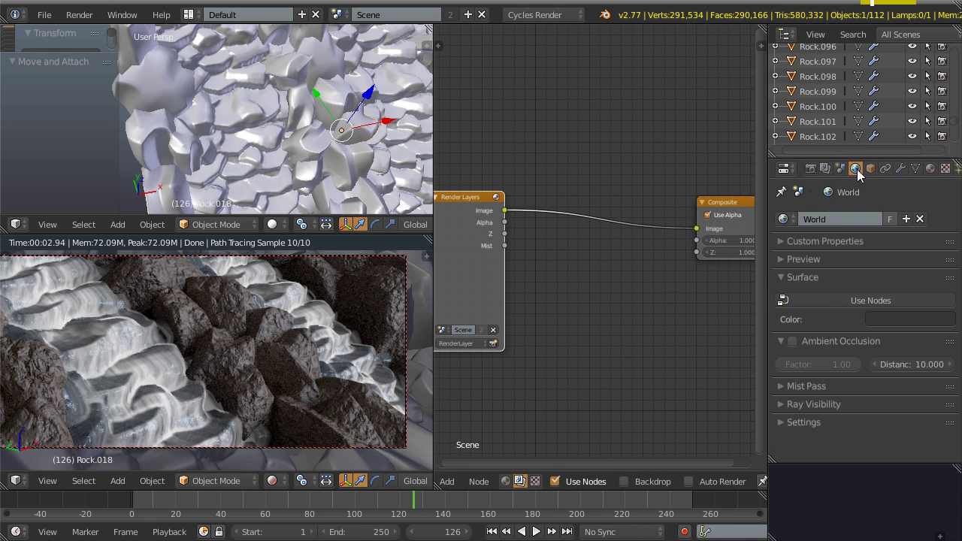
left_click(801, 386)
scroll(801, 386, "down", 1)
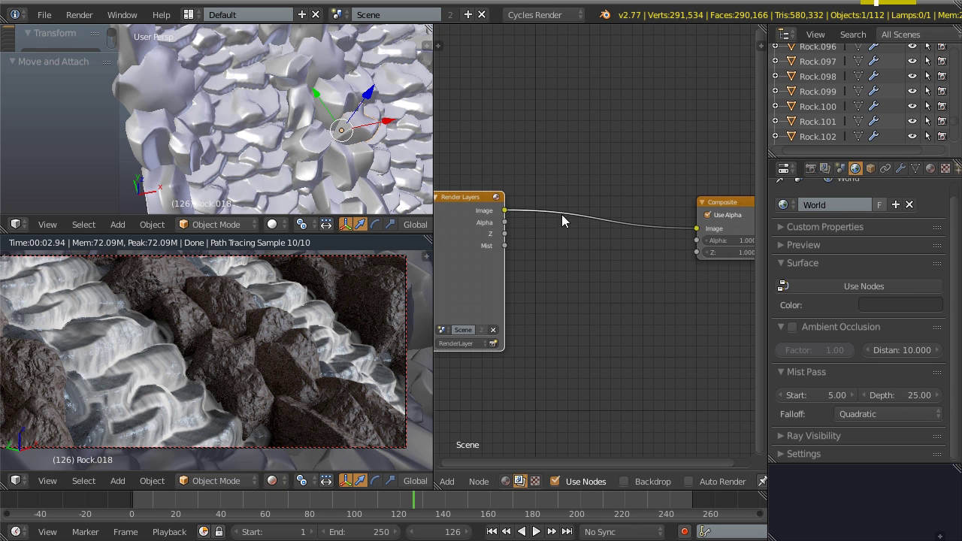
middle_click_drag(665, 214, 699, 231)
scroll(600, 336, "down", 1)
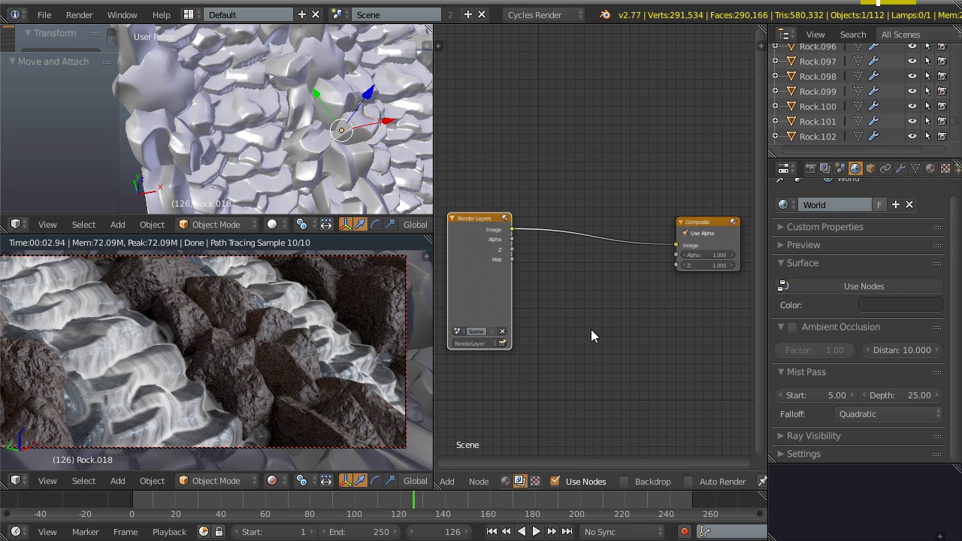
- Render the current frame with the mist pass, inspect it and return to the compositing nodes
key("F12")
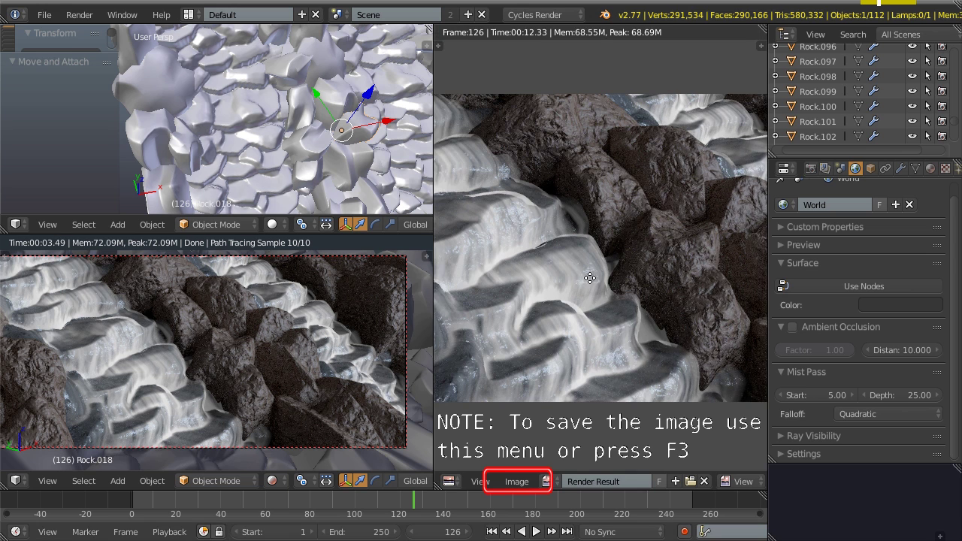
middle_click_drag(590, 276, 596, 278)
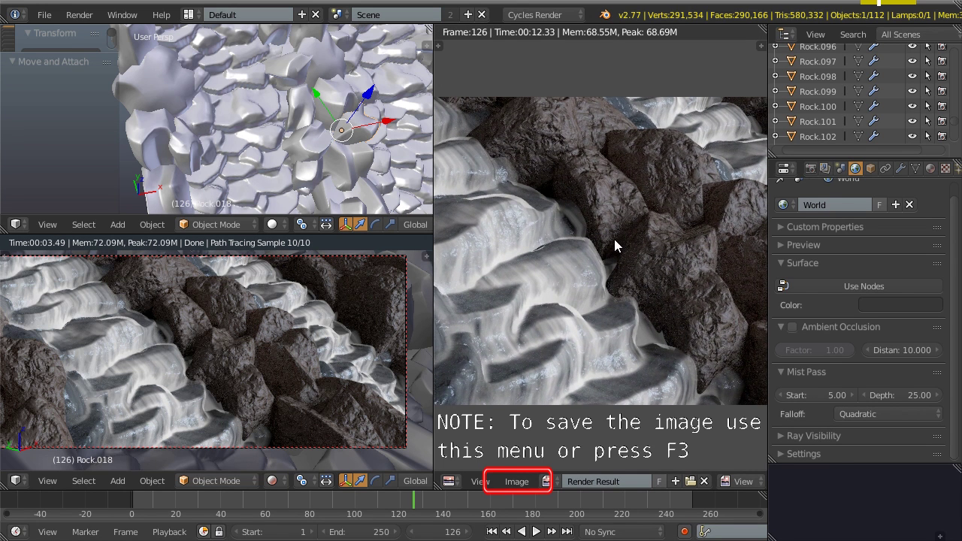
key("Escape")
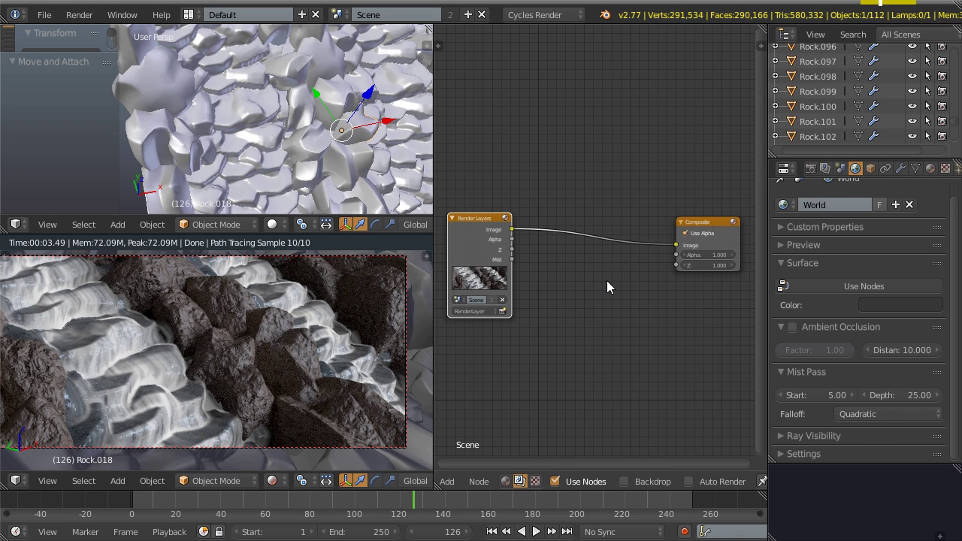
- Maximize the node editor, move the Render Layers node farther from Composite and enable the backdrop
key("ctrl+Up")
scroll(451, 321, "up", 2)
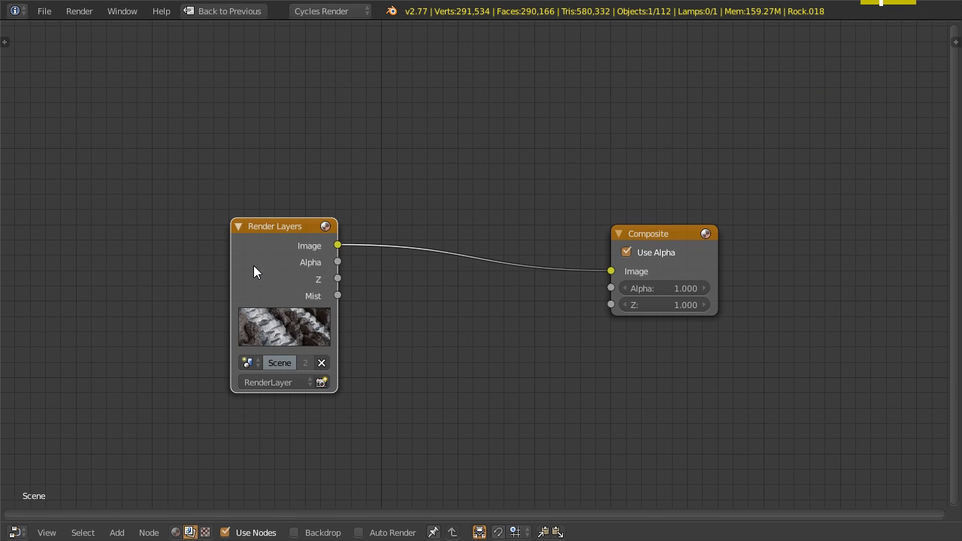
left_click_drag(243, 260, 203, 197)
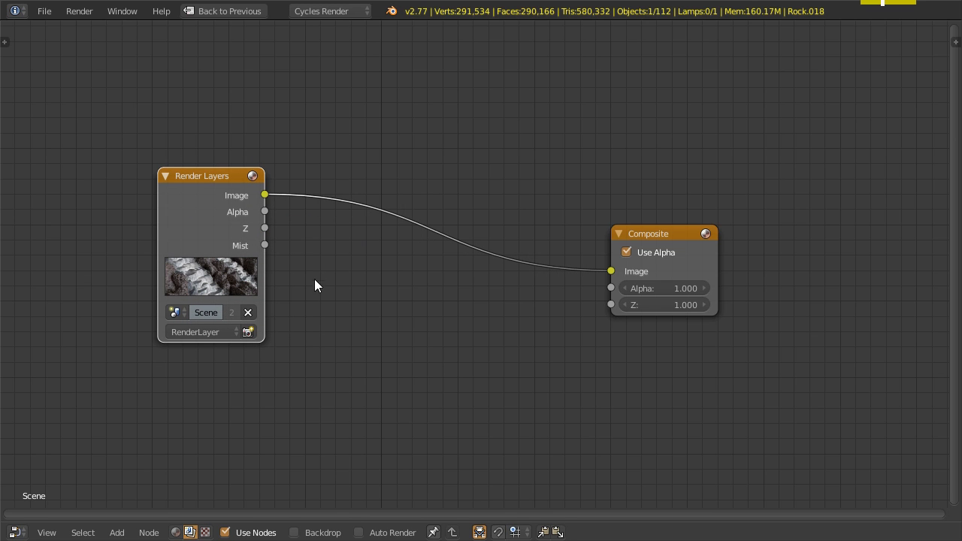
left_click(294, 532)
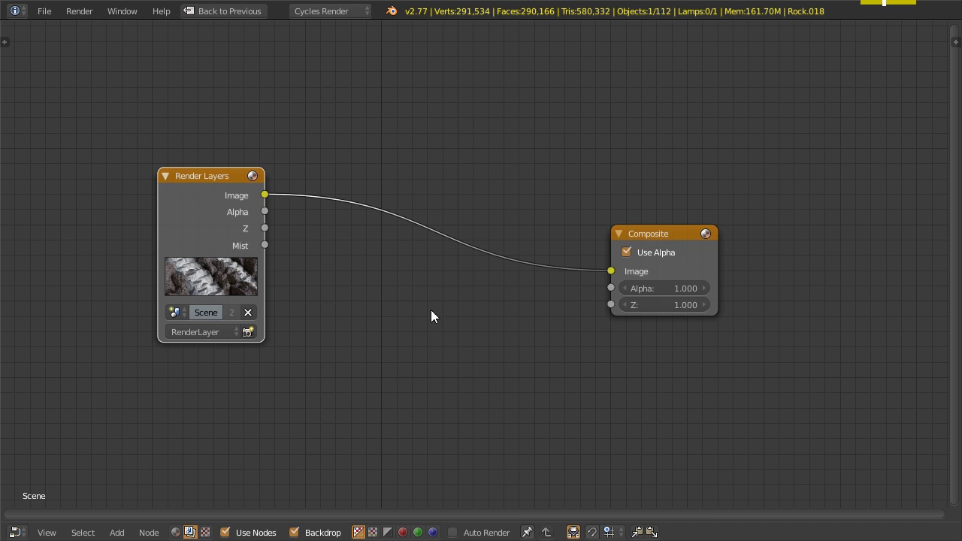
middle_click_drag(379, 309, 400, 335)
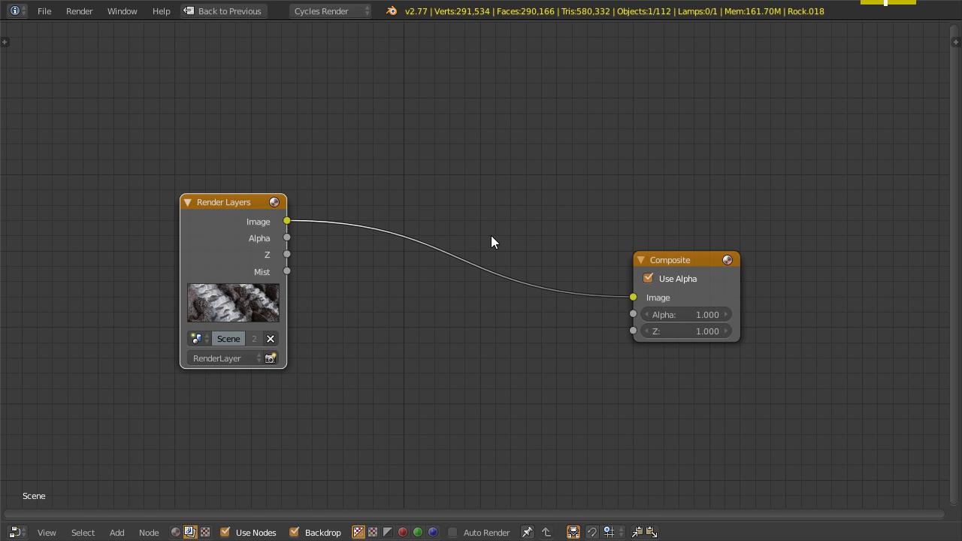
- Add a Viewer node connected to the Render Layers image output and place it above the Composite node
left_click(233, 234, "ctrl+shift")
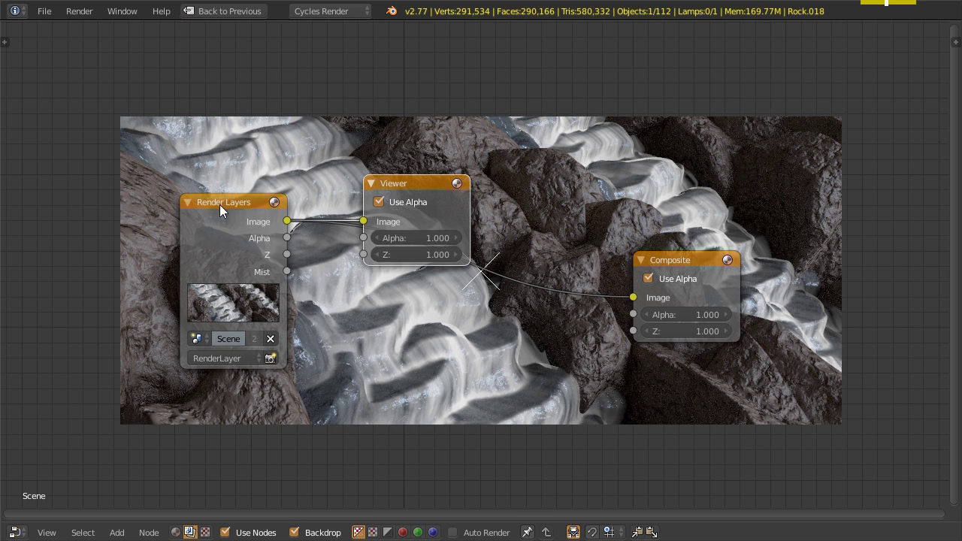
left_click_drag(414, 183, 697, 72)
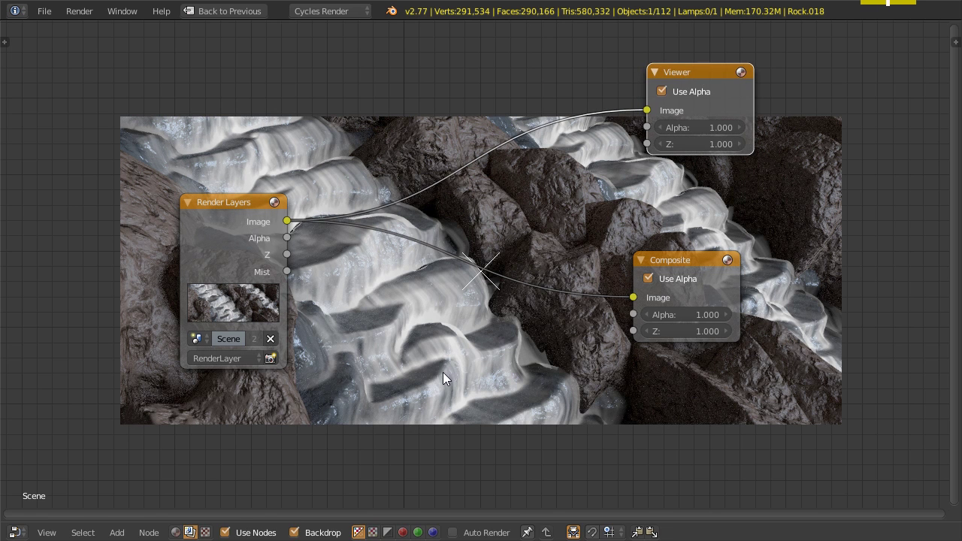
middle_click_drag(411, 354, 356, 319)
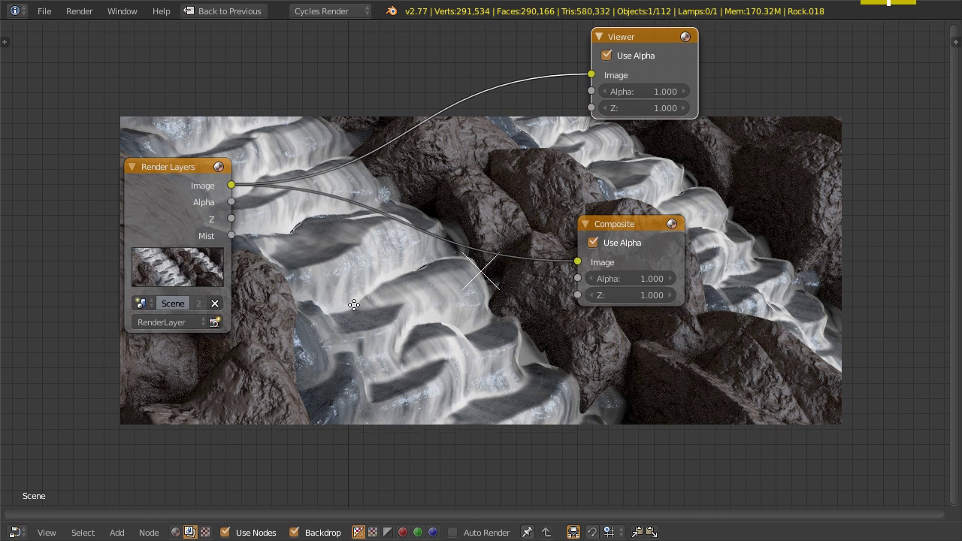
- Cycle the Viewer node's source through the Render Layers outputs until it shows the Mist pass
left_click(171, 187, "ctrl+shift")
left_click(171, 188, "ctrl+shift")
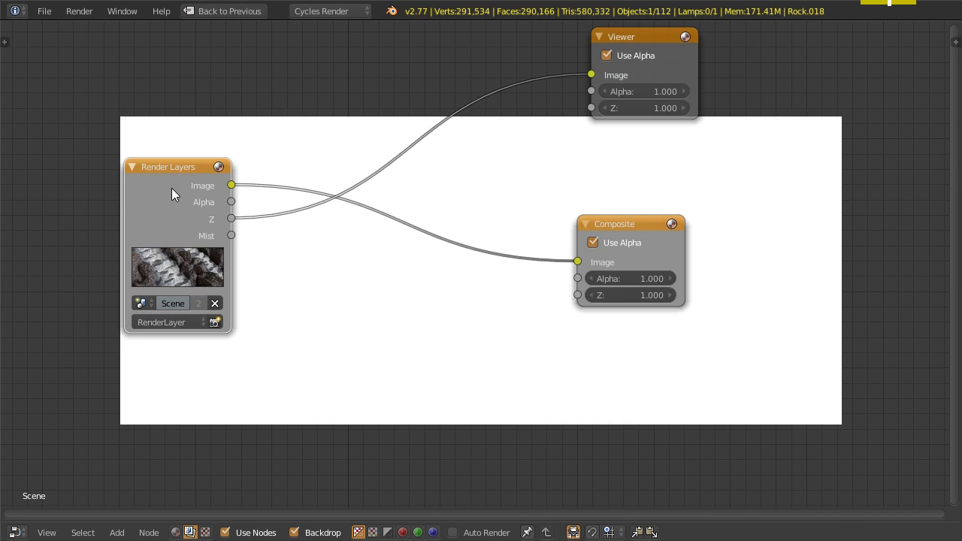
left_click(172, 188, "ctrl+shift")
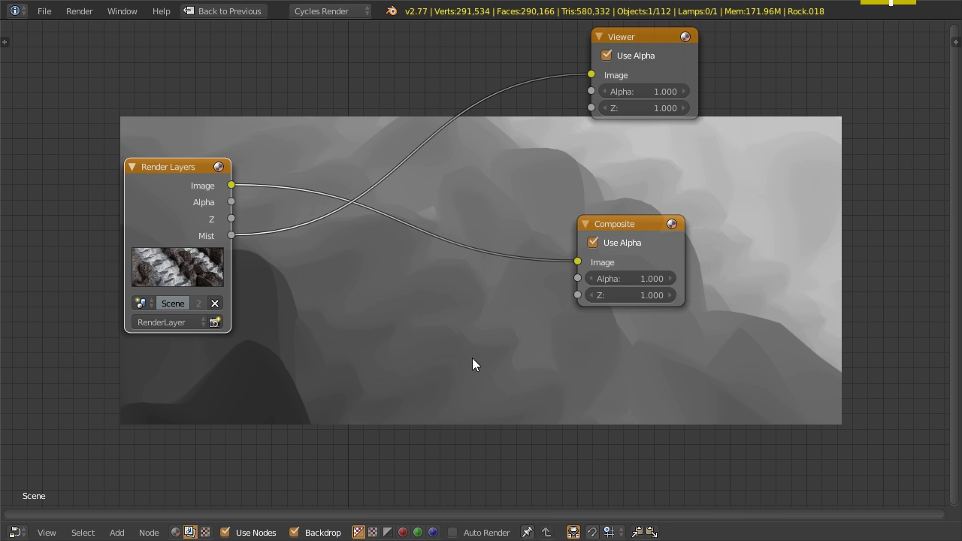
- Insert a ColorRamp node on the link between Mist and the Viewer, and place it below the other nodes
key("shift+a")
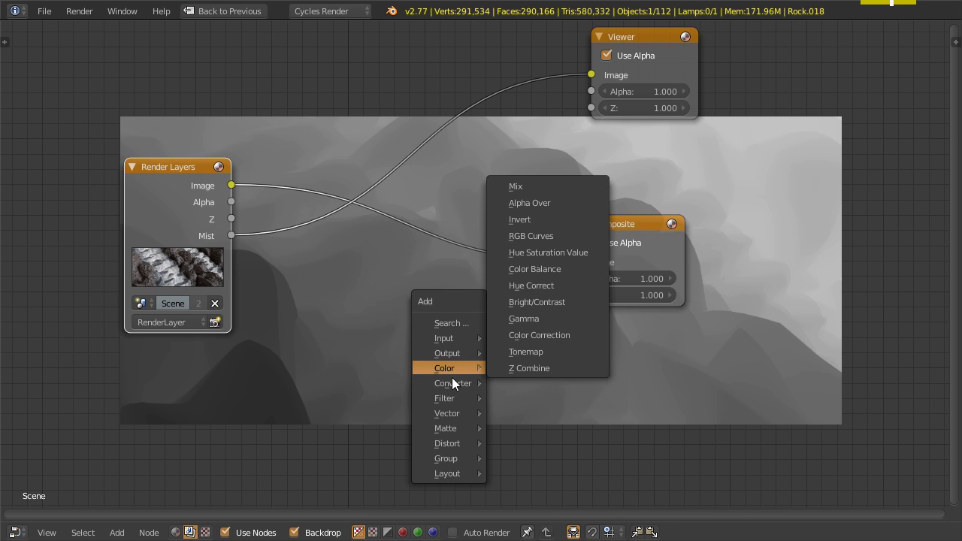
mouse_move(451, 383)
left_click(523, 170)
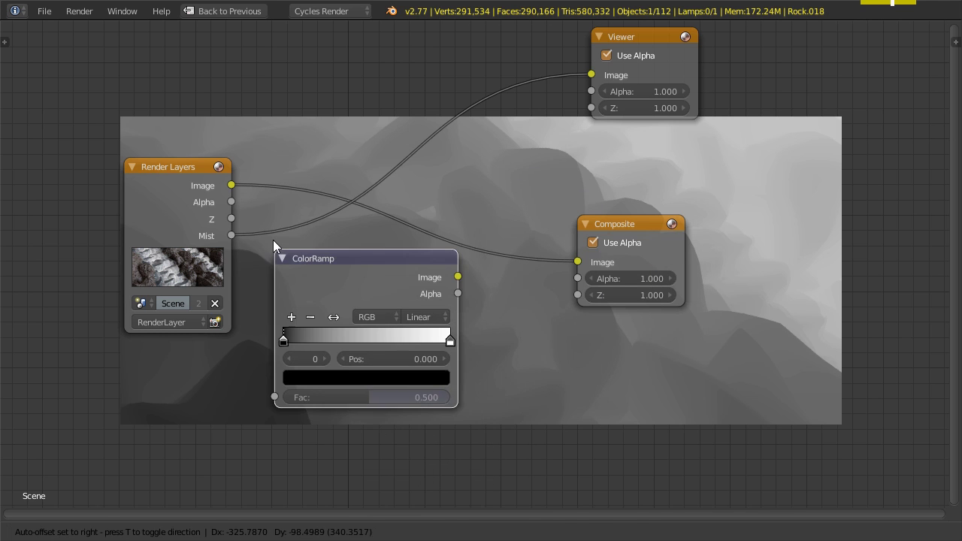
left_click(293, 231)
mouse_move(304, 315)
left_mouse_down()
mouse_move(327, 312)
mouse_move(304, 314)
left_mouse_up()
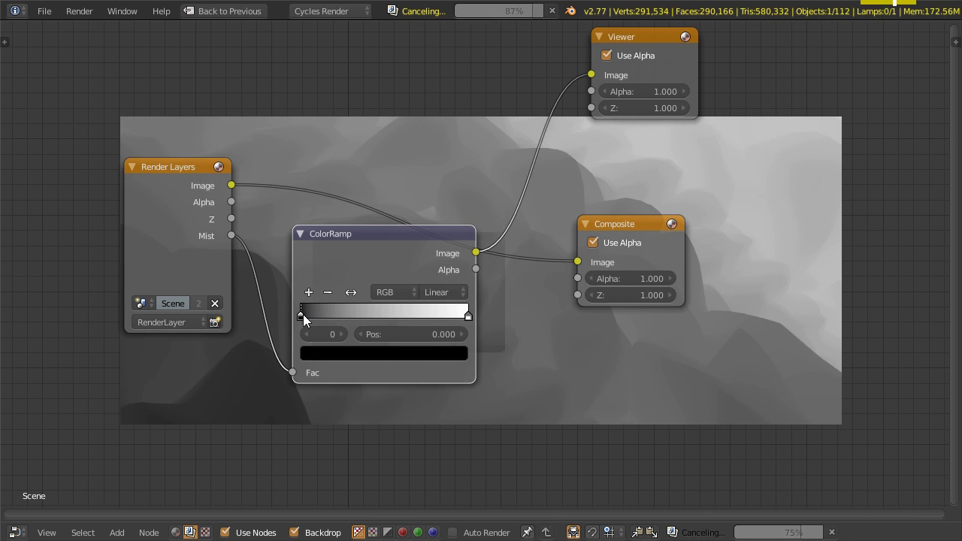
left_click_drag(461, 311, 510, 311)
left_click_drag(381, 250, 391, 378)
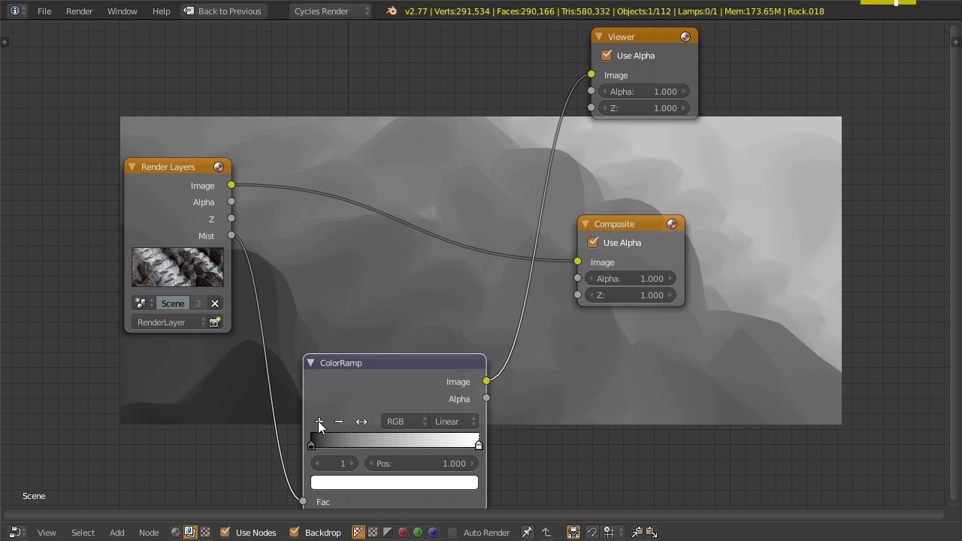
- Send the Render Layers image back to the Viewer and add a Mix node below the Composite node
left_click(189, 185, "ctrl+shift")
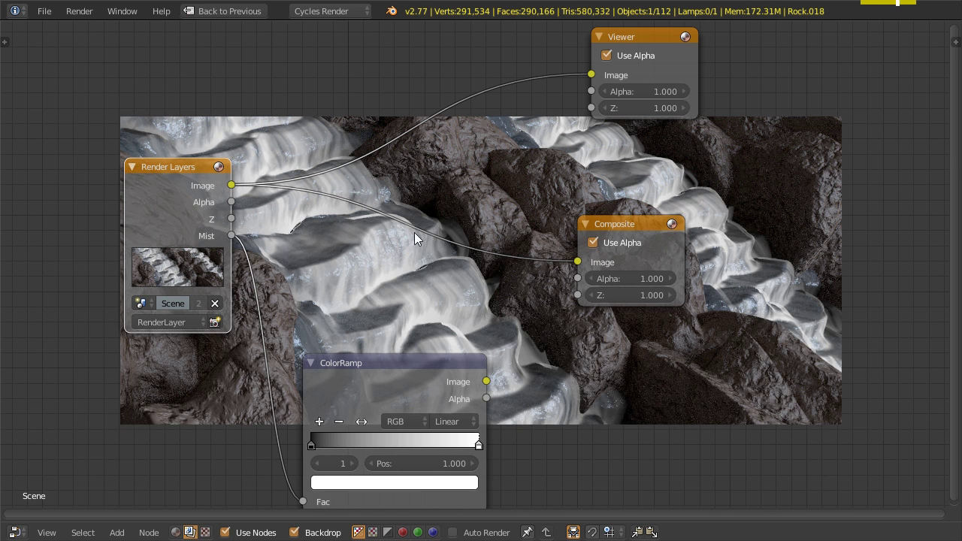
key("shift+a")
mouse_move(460, 176)
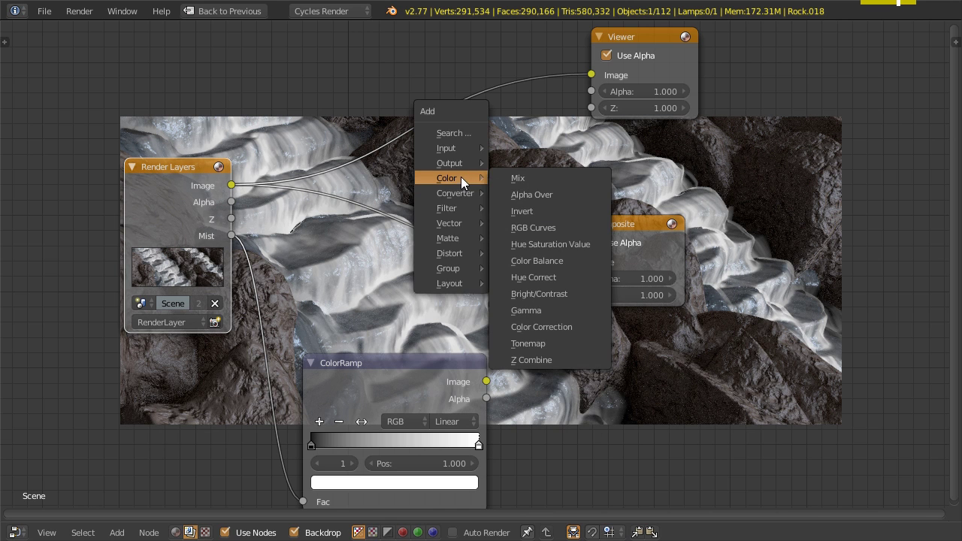
left_click(518, 174)
left_click(633, 356)
- Connect the rendered image to the Mix node's first image input and the ColorRamp to its second, and preview the mix
middle_click_drag(588, 332, 532, 210)
left_click_drag(429, 260, 576, 350)
left_click_drag(175, 63, 574, 330)
middle_click_drag(641, 249, 521, 282)
left_click(520, 283, "ctrl+shift")
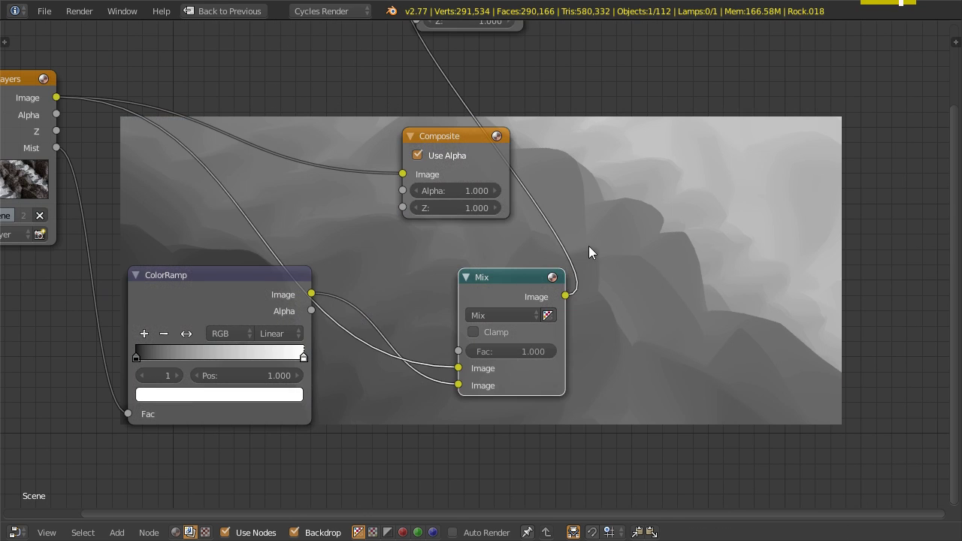
- Move the ColorRamp node down and farther from the Mix node so the image link is clear
middle_click_drag(543, 193, 483, 229)
middle_click_drag(489, 311, 553, 265)
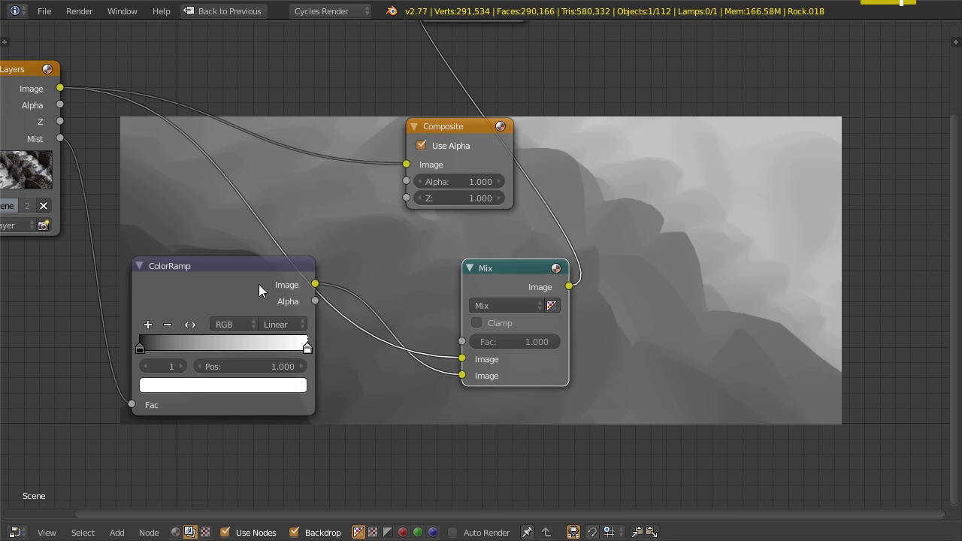
left_click_drag(264, 289, 242, 341)
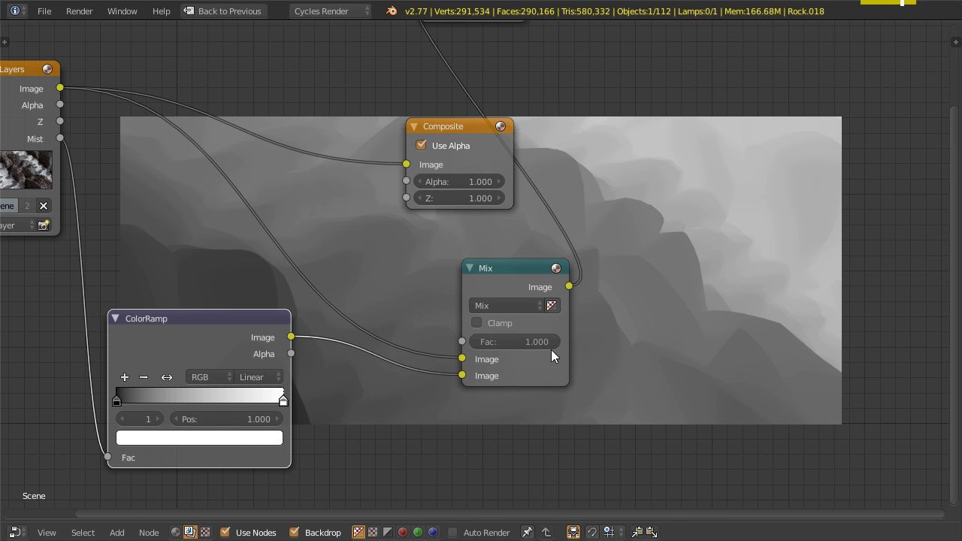
- Set the Mix node's blend mode to Add, enable Clamp and set its factor to 0.445
left_click_drag(547, 342, 480, 341)
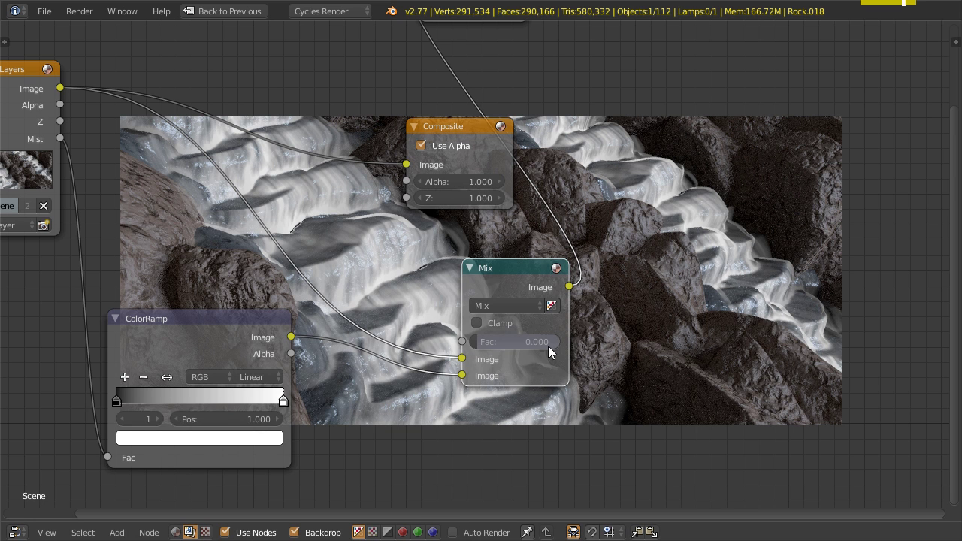
left_click(499, 306)
left_click(492, 274)
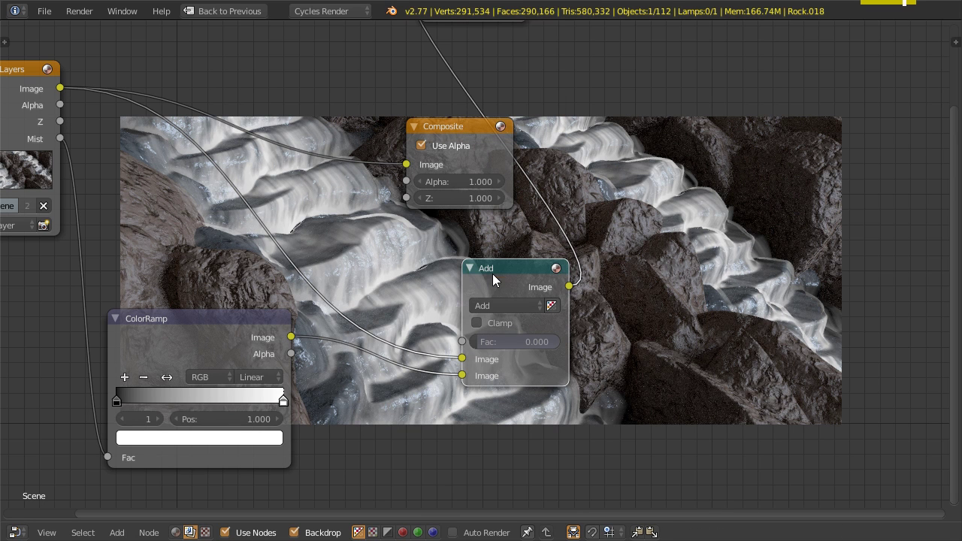
left_click(477, 323)
left_click_drag(508, 268, 490, 268)
left_click_drag(492, 341, 532, 341)
- Move the Composite and Viewer nodes past the output side of the Add node
middle_click_drag(478, 234, 464, 289)
scroll(457, 291, "down", 5)
middle_click_drag(401, 293, 373, 344)
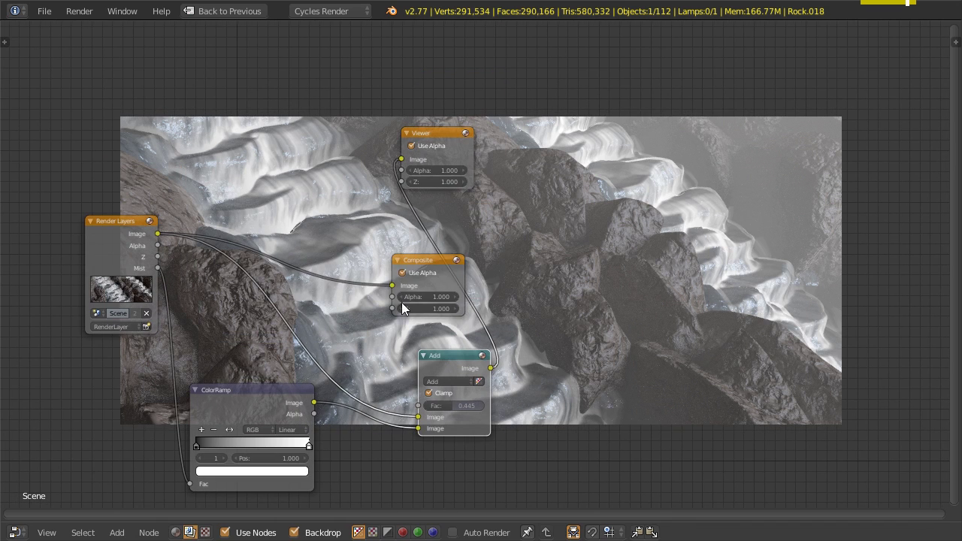
left_click_drag(427, 260, 610, 263)
left_click_drag(442, 139, 704, 330)
- Connect the Add node's image output to the Composite node and move Composite farther out above the Viewer
middle_click_drag(558, 317, 553, 281)
scroll(534, 306, "up", 1)
left_click_drag(496, 309, 604, 211)
left_click_drag(638, 180, 741, 172)
- Set the ColorRamp's black stop to position 0.023
middle_click_drag(530, 338, 379, 263)
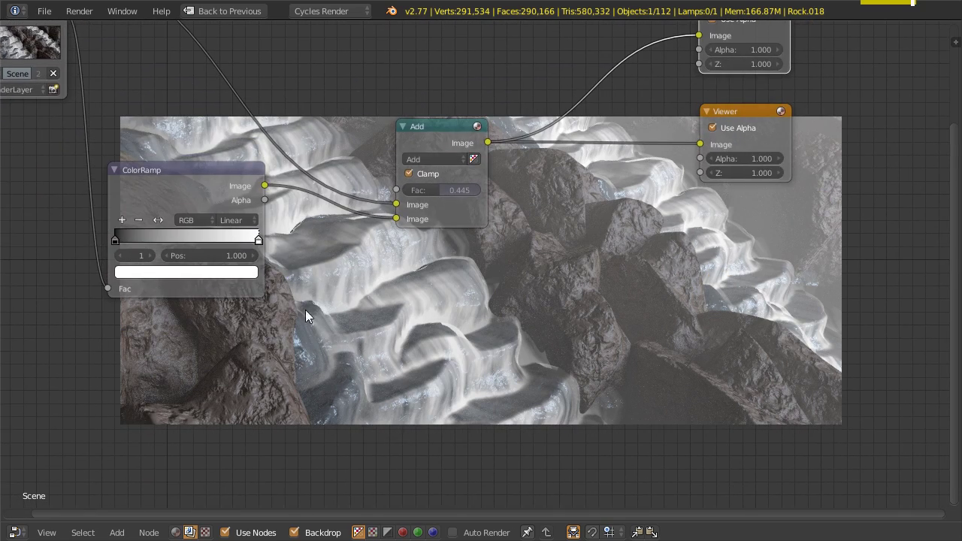
middle_click_drag(298, 291, 572, 290)
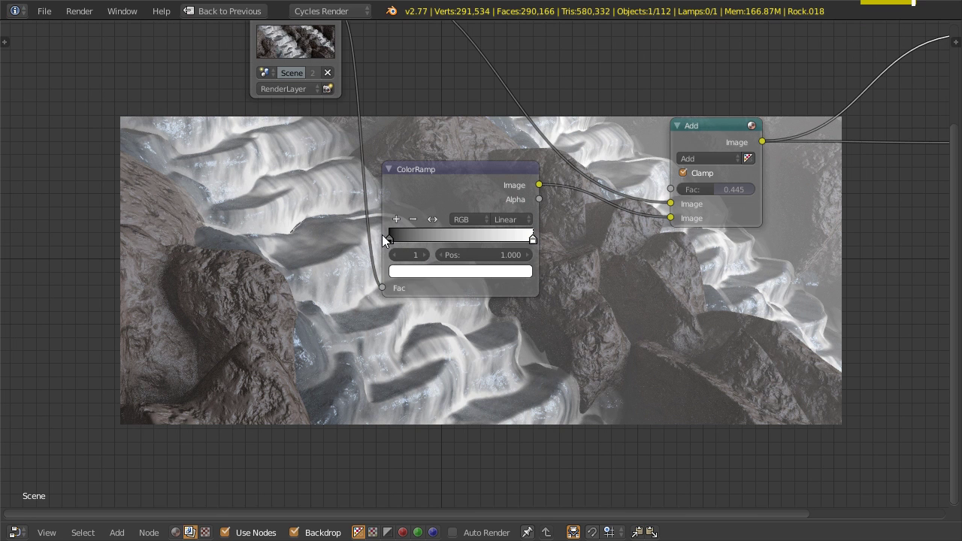
mouse_move(391, 237)
left_mouse_down()
mouse_move(410, 237)
mouse_move(394, 241)
left_mouse_up()
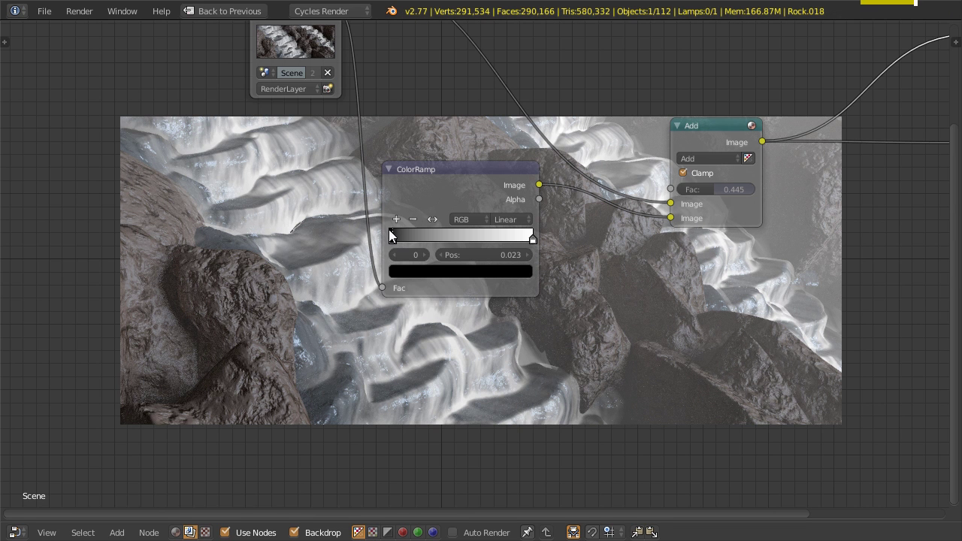
- Restore the multi-editor layout, end the rendered preview in the camera view and widen the node editor across the 3D views
middle_click_drag(596, 289, 311, 396)
scroll(474, 381, "down", 2)
middle_click_drag(478, 380, 536, 362)
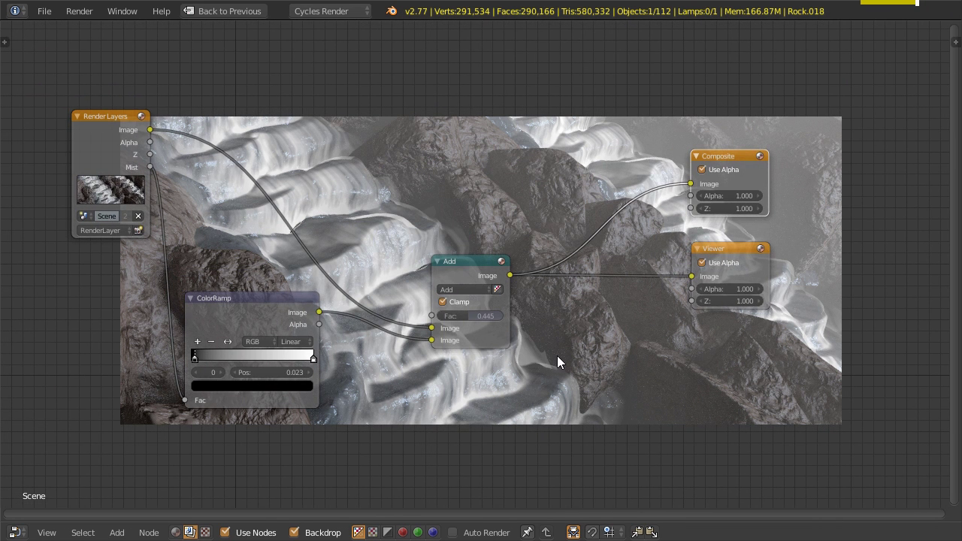
key("ctrl+Up")
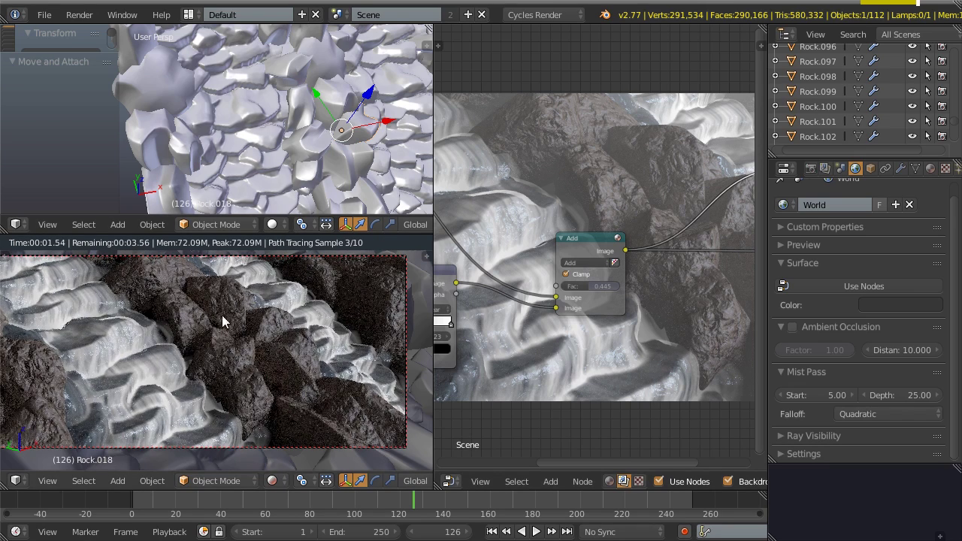
key("z")
left_click_drag(433, 386, 95, 377)
middle_click_drag(327, 362, 396, 359)
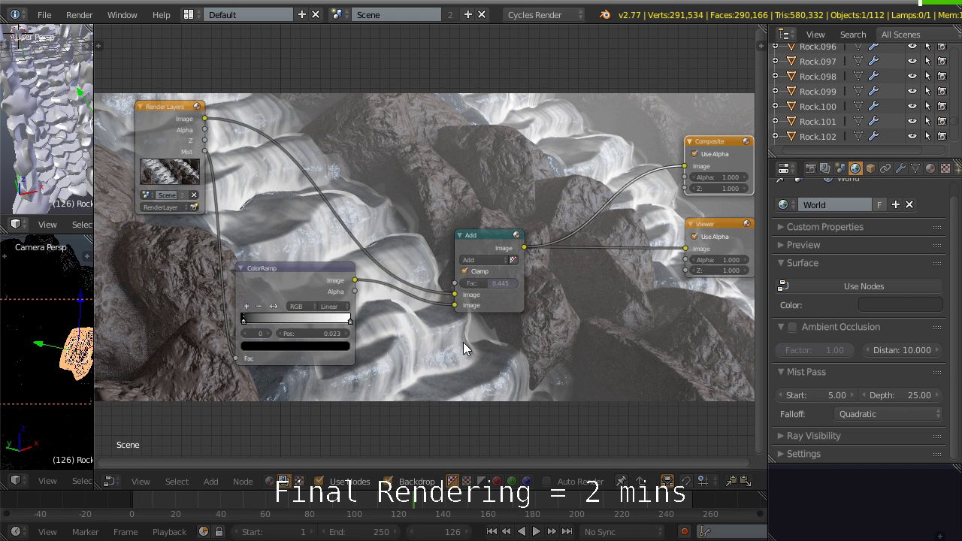
middle_click_drag(457, 359, 437, 219)
- Set the scene's colour management view transform to Film
left_click(840, 169)
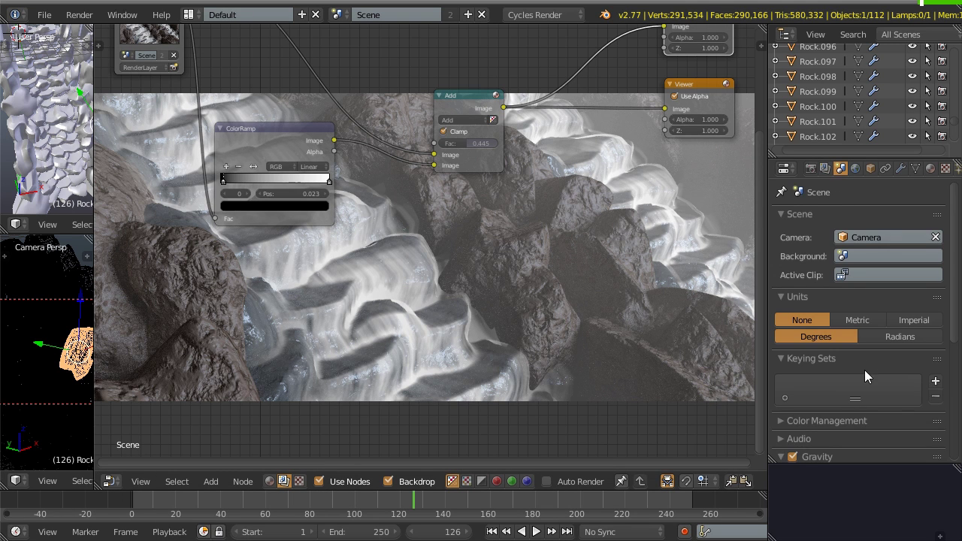
scroll(864, 360, "down", 4)
left_click(784, 318)
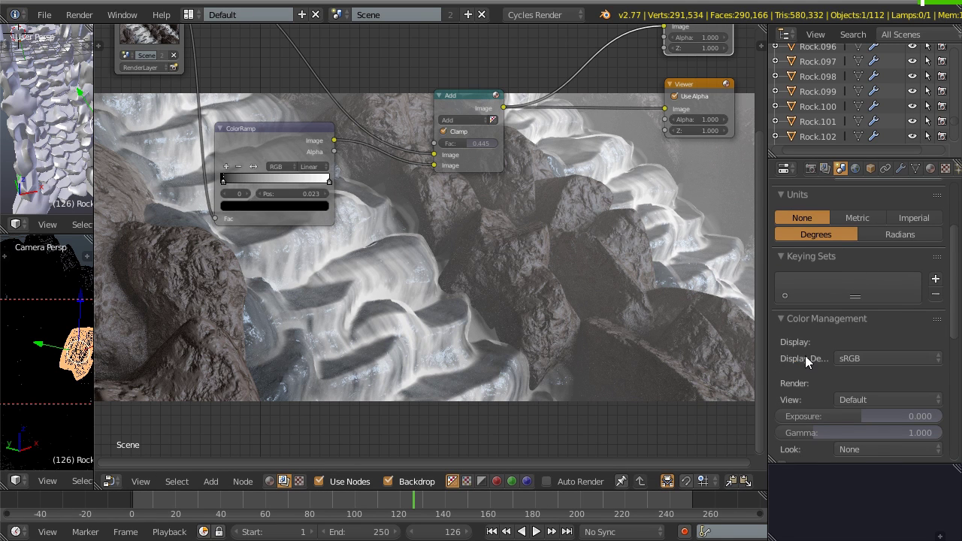
scroll(795, 329, "down", 3)
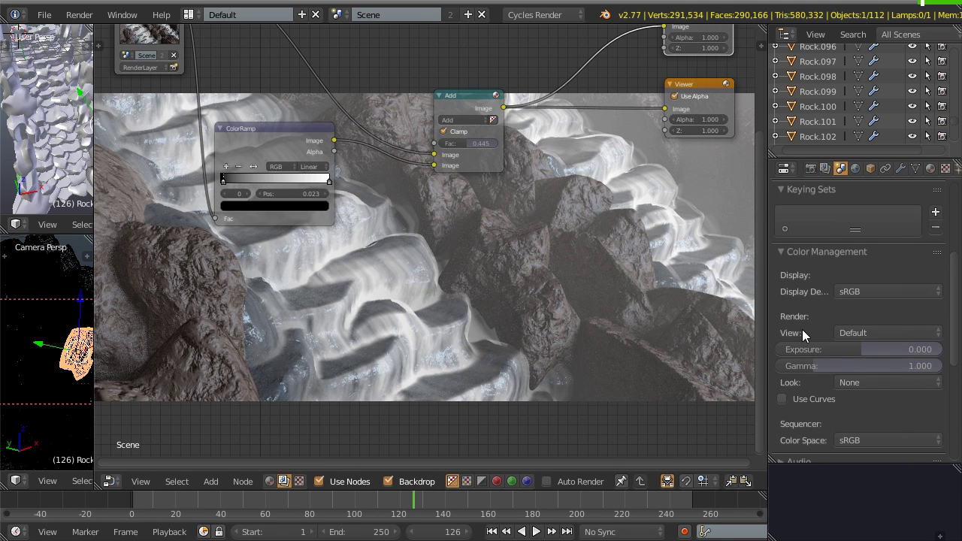
left_click(862, 332)
left_click(873, 281)
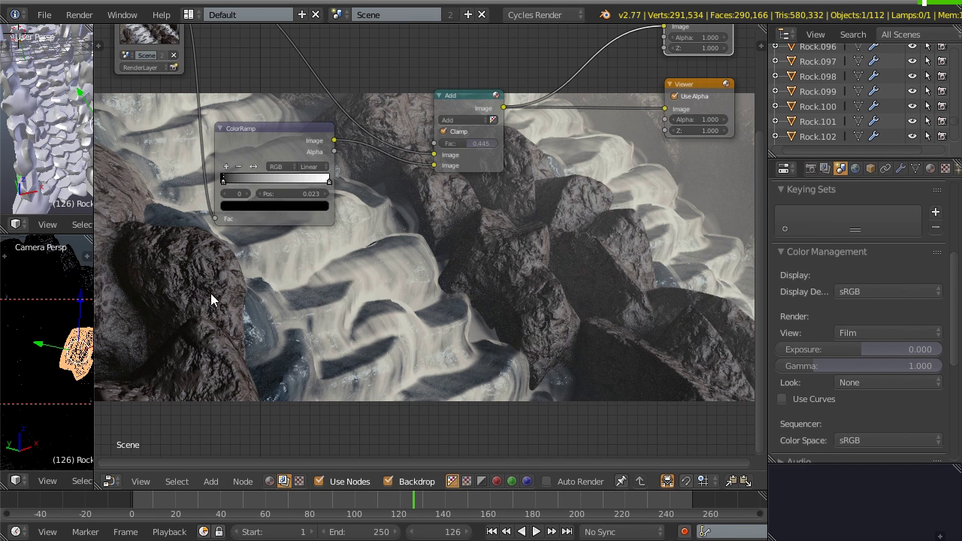
- Try different film looks, such as Agfa Agfacolor Ultra 050 and Fujifilm F-125, with exposure 0.930 and gamma 1.209
left_click(871, 382)
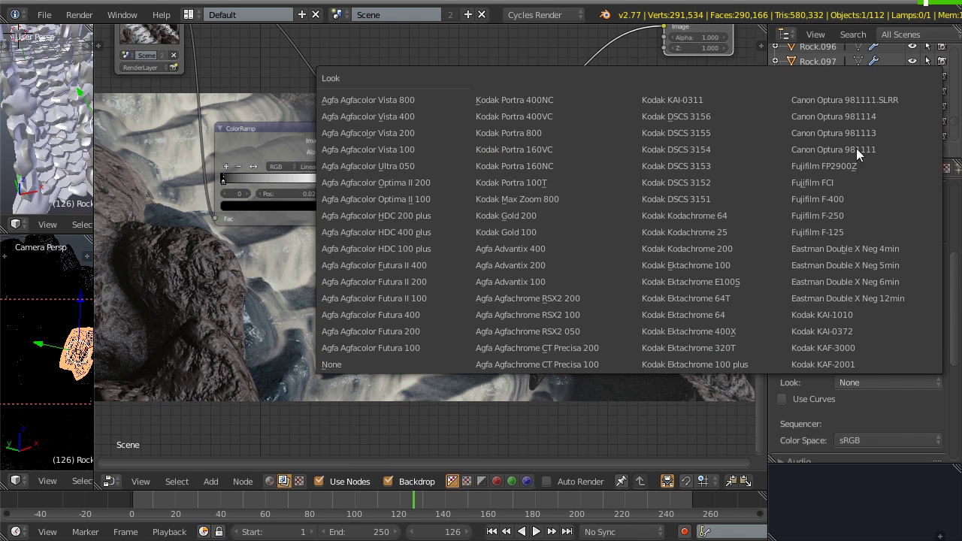
left_click(392, 163)
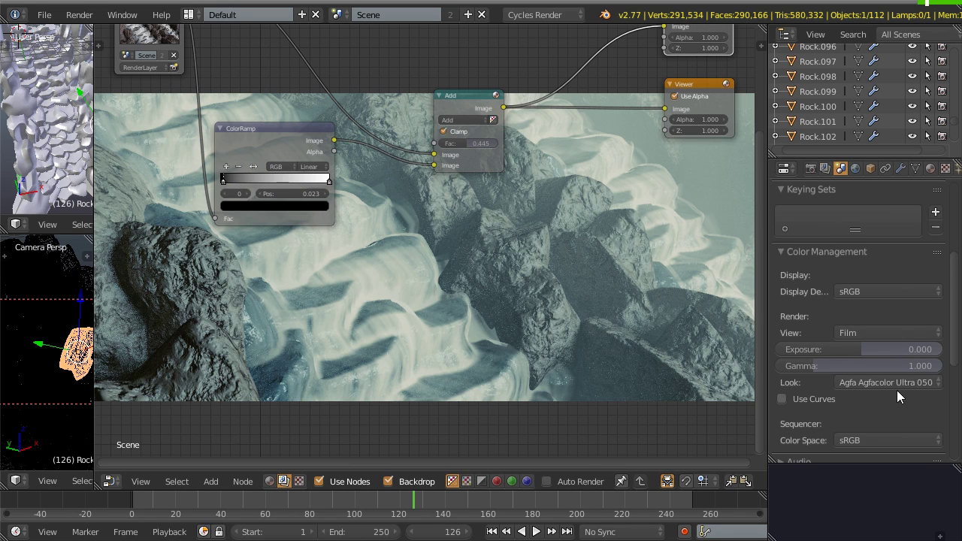
scroll(883, 382, "up", 1, "ctrl")
scroll(883, 381, "up", 3, "ctrl")
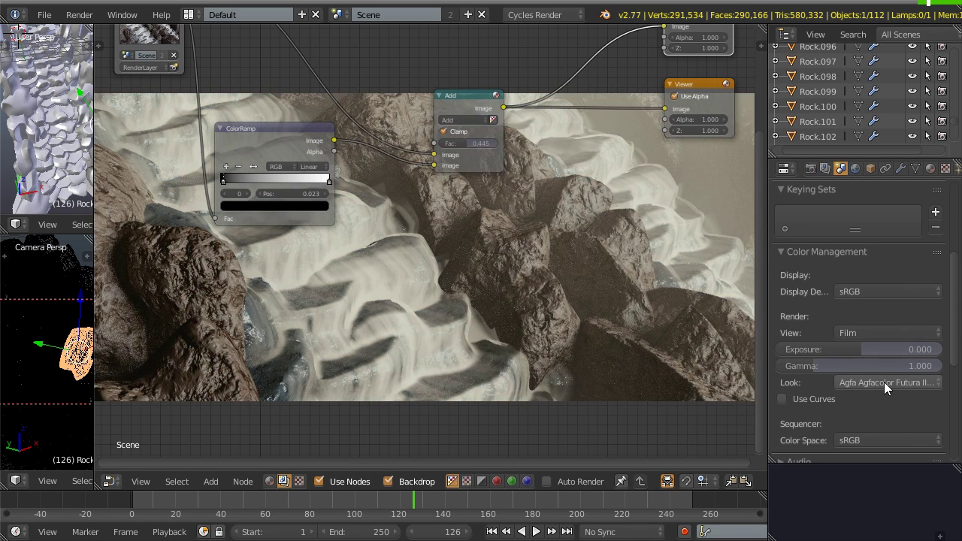
scroll(883, 381, "up", 1, "ctrl")
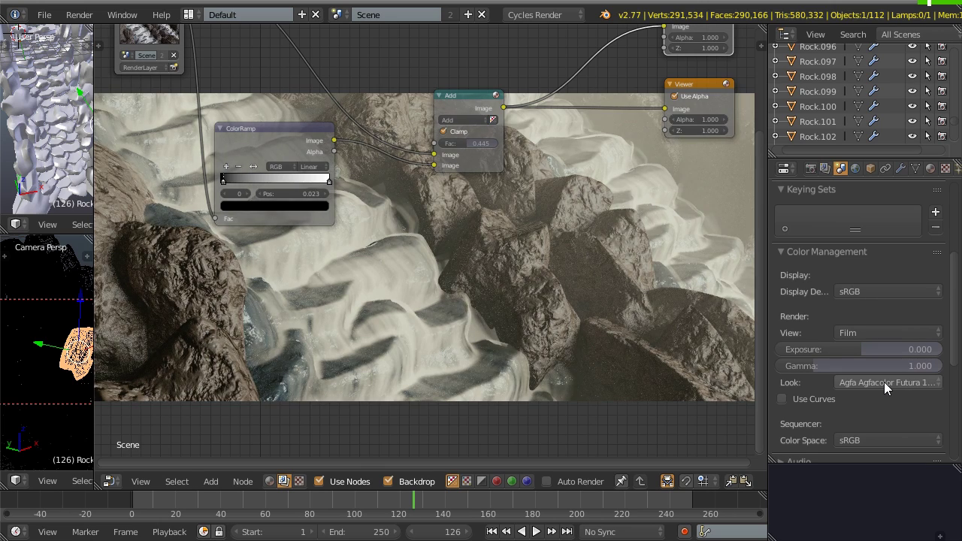
scroll(884, 381, "up", 2, "ctrl")
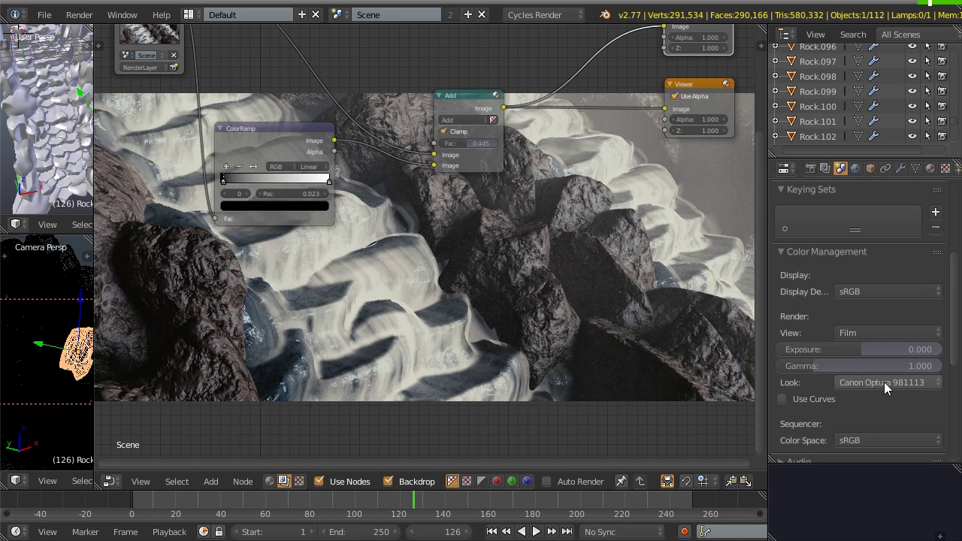
scroll(883, 382, "up", 2, "ctrl")
scroll(884, 382, "down", 1, "ctrl")
left_click_drag(851, 346, 859, 347)
left_click_drag(813, 366, 822, 367)
- Reset the colour management look to None, exposure to 0 and gamma to 1
left_click(869, 383)
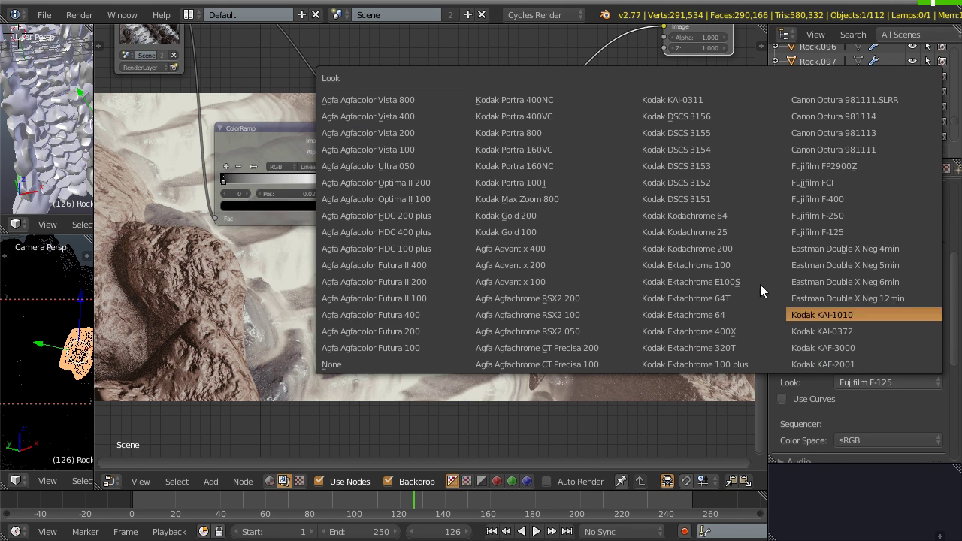
left_click(383, 362)
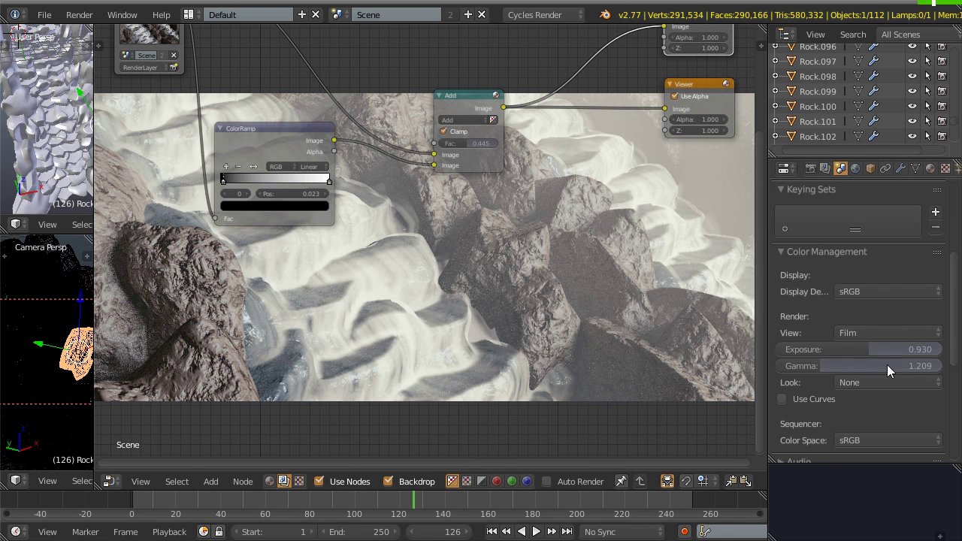
left_click(872, 349)
type("0")
key("Tab")
type("1")
key("Return")
- Set the render resolution percentage to 100%
left_click(810, 168)
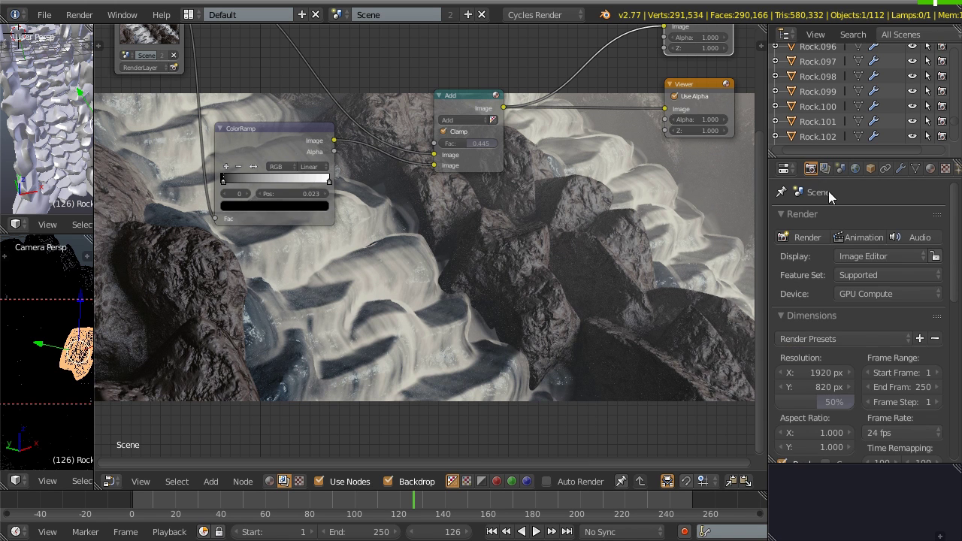
scroll(817, 410, "down", 2)
scroll(816, 353, "down", 3)
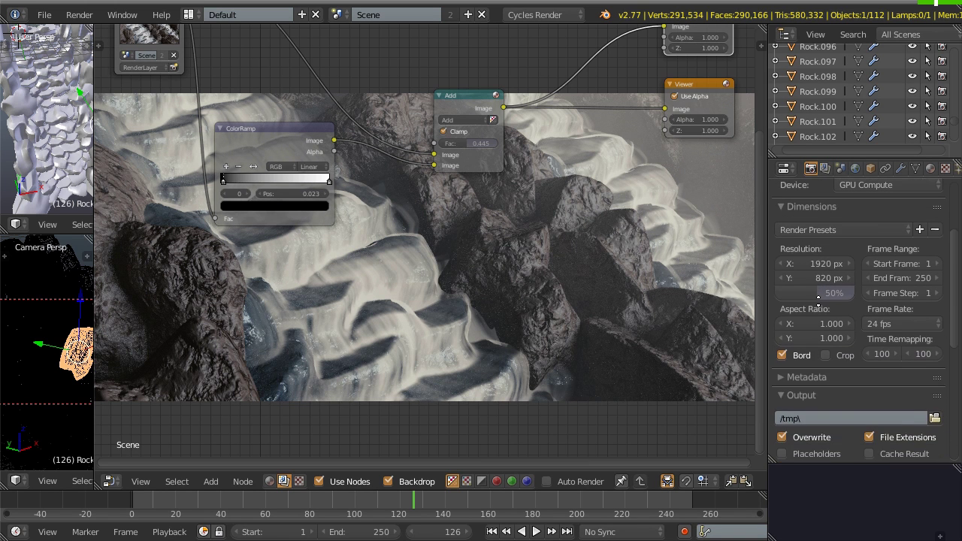
left_click_drag(796, 291, 841, 291)
- Set the render and preview samples to 50 and enable the animated sampling seed
scroll(822, 393, "down", 10)
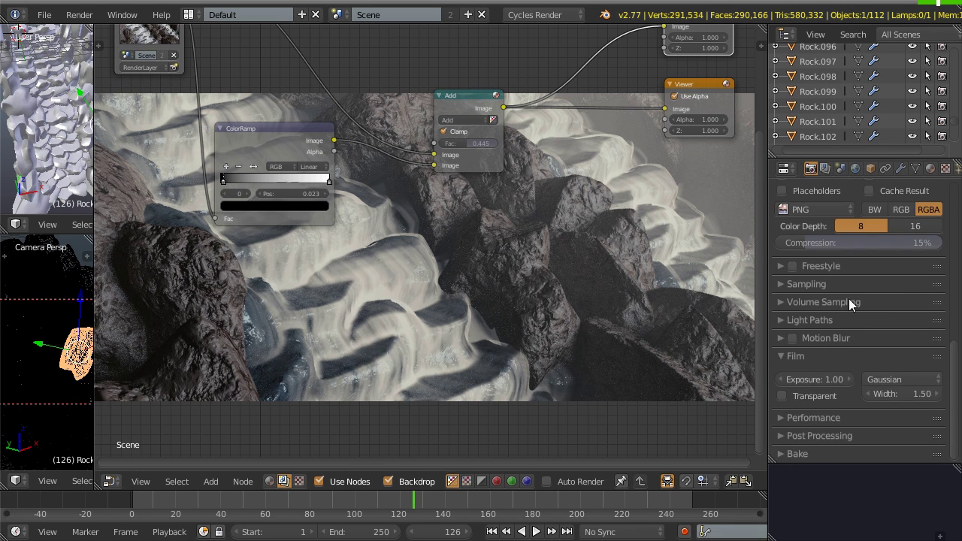
left_click(802, 285)
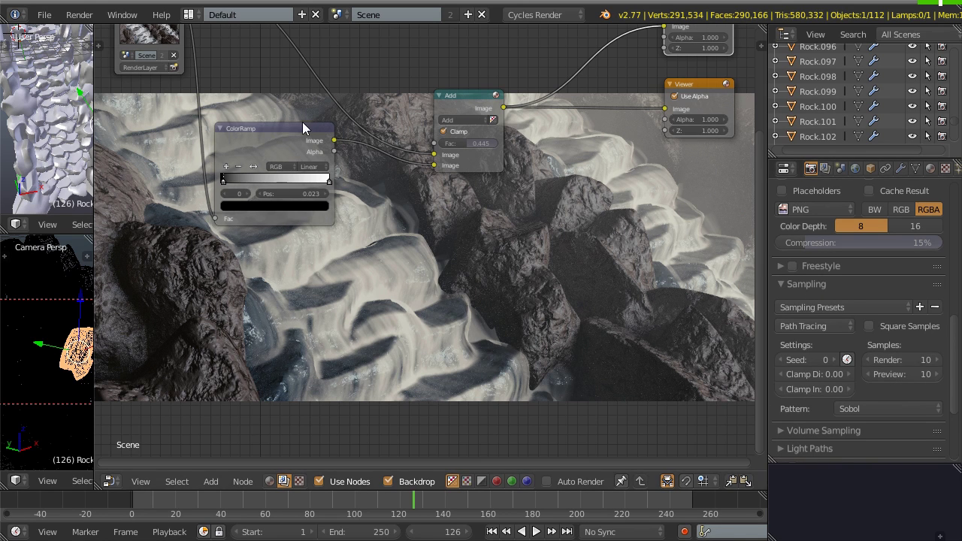
left_click(908, 358)
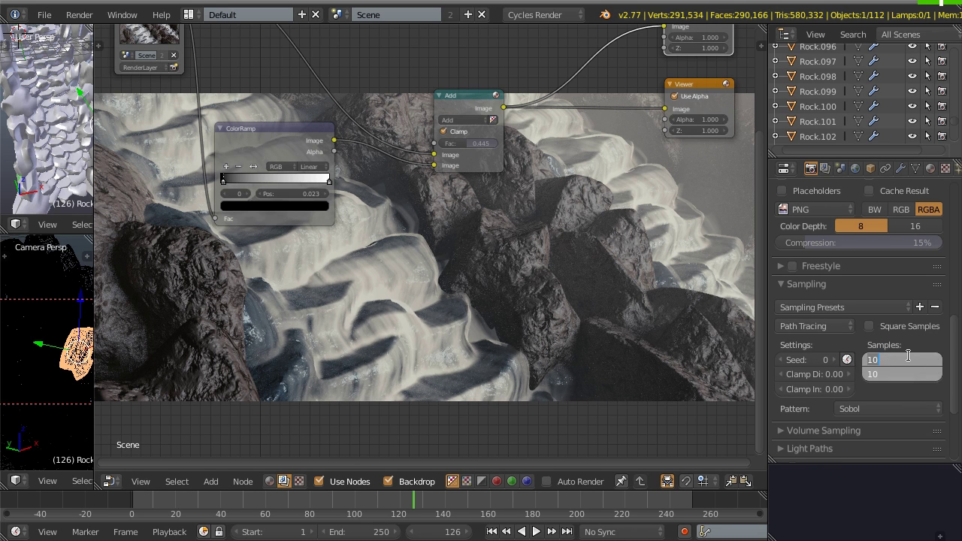
type("50")
key("Return")
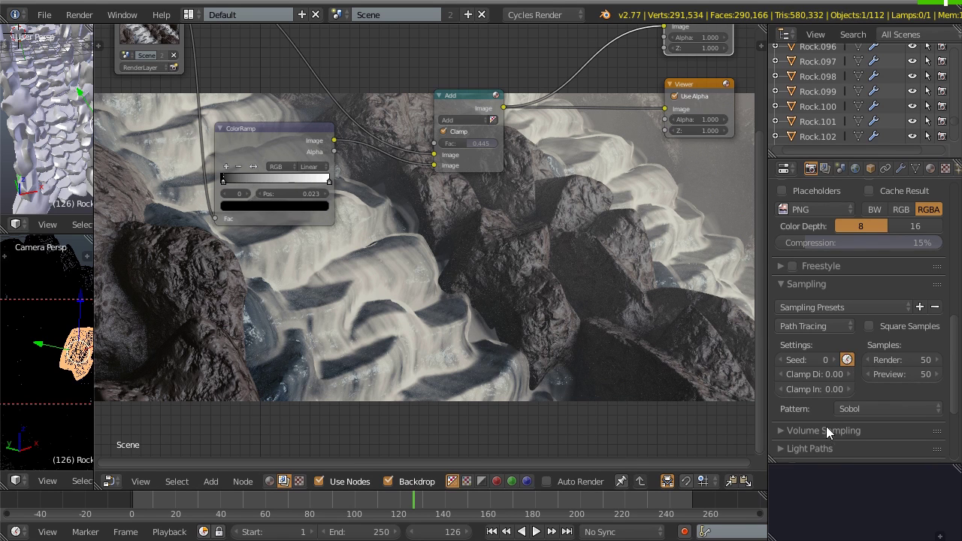
- Expand the Light Paths and Performance render settings to review the light bounces and tile size
scroll(827, 376, "down", 5)
scroll(822, 323, "down", 1)
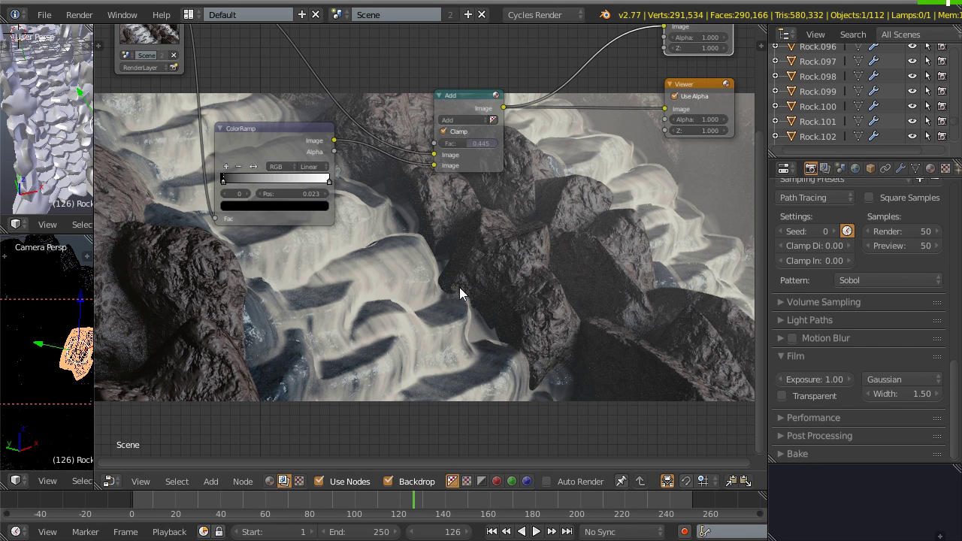
left_click(808, 321)
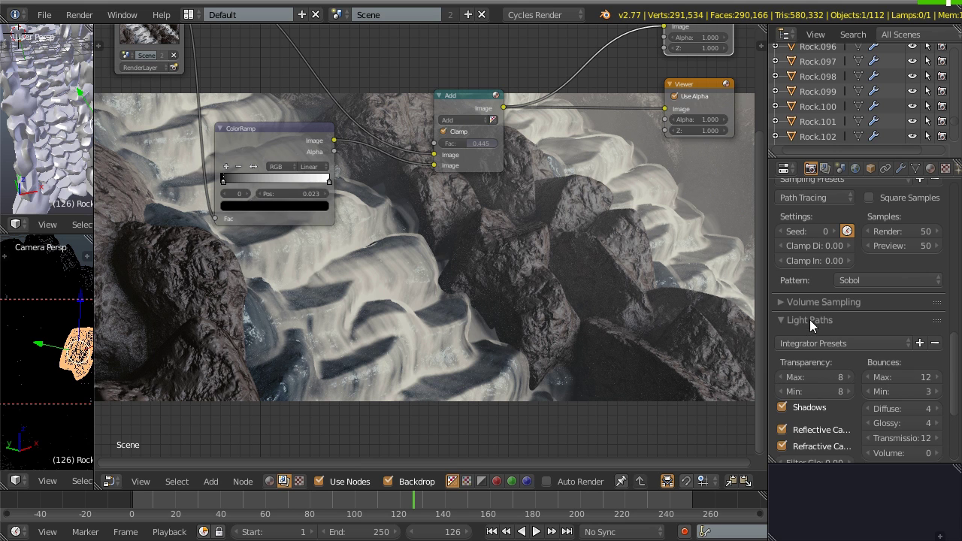
scroll(830, 275, "down", 5)
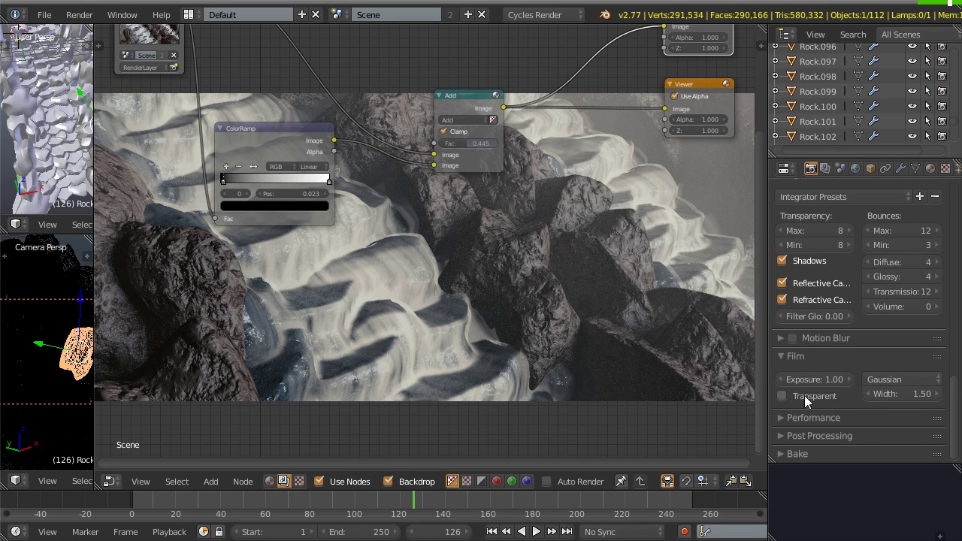
left_click(807, 421)
scroll(807, 421, "down", 4)
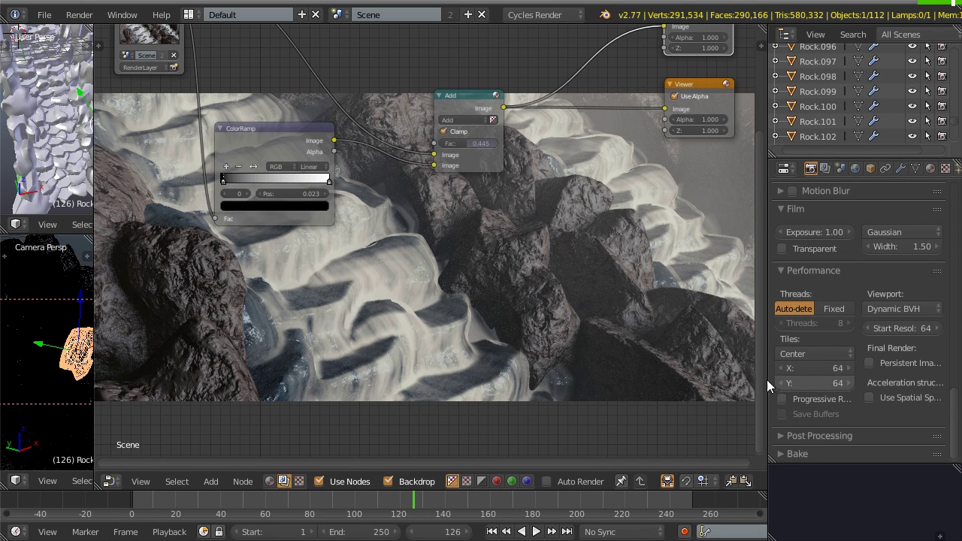
- Find the Render: Auto Tile Size add-on in the user preferences, enable it and close the preferences
left_click(42, 15)
left_click(100, 185)
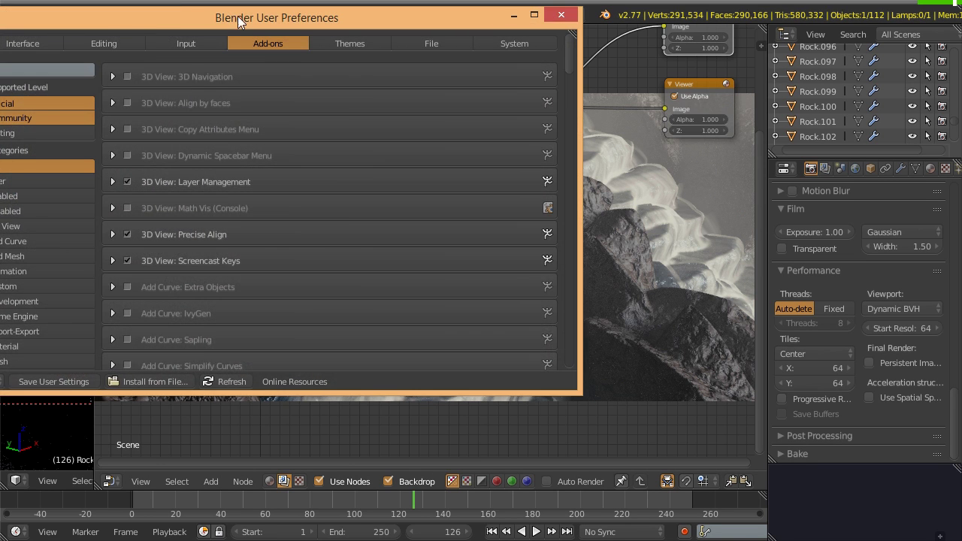
left_click_drag(237, 19, 376, 62)
left_click(197, 118)
type("tile")
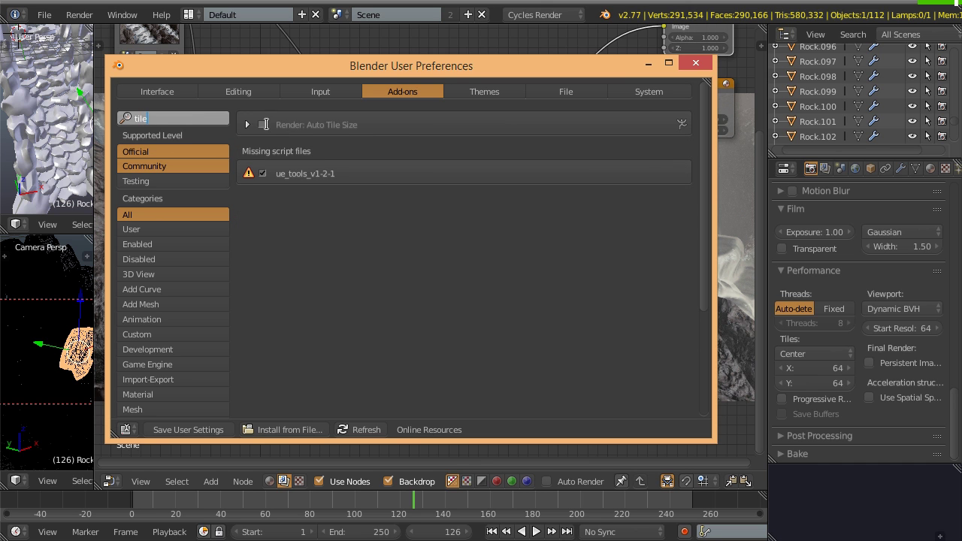
left_click(261, 124)
left_click(261, 125)
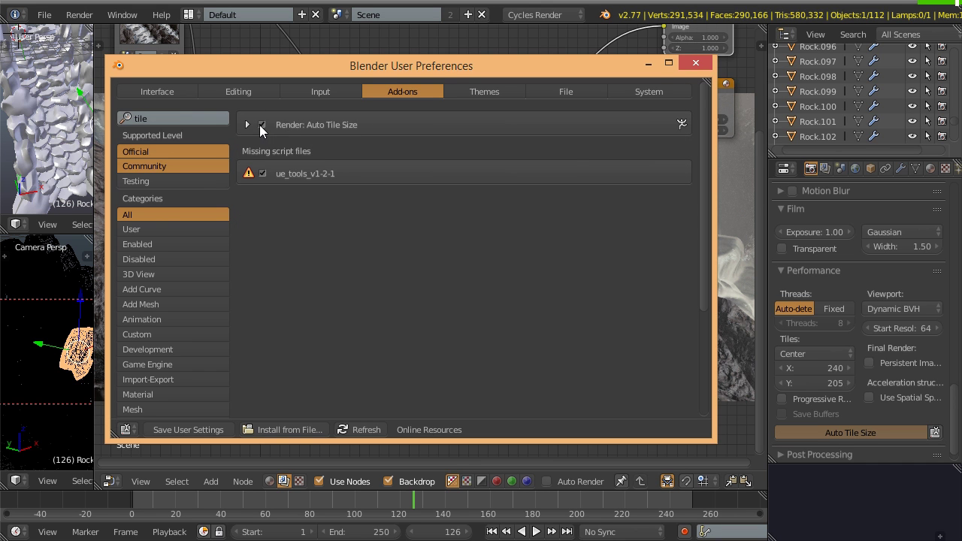
left_click(695, 63)
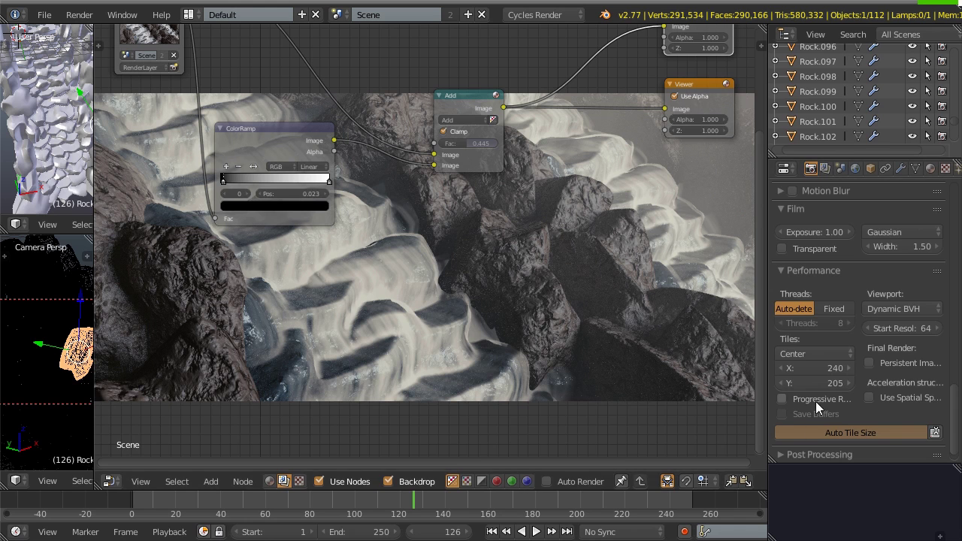
scroll(880, 374, "up", 15)
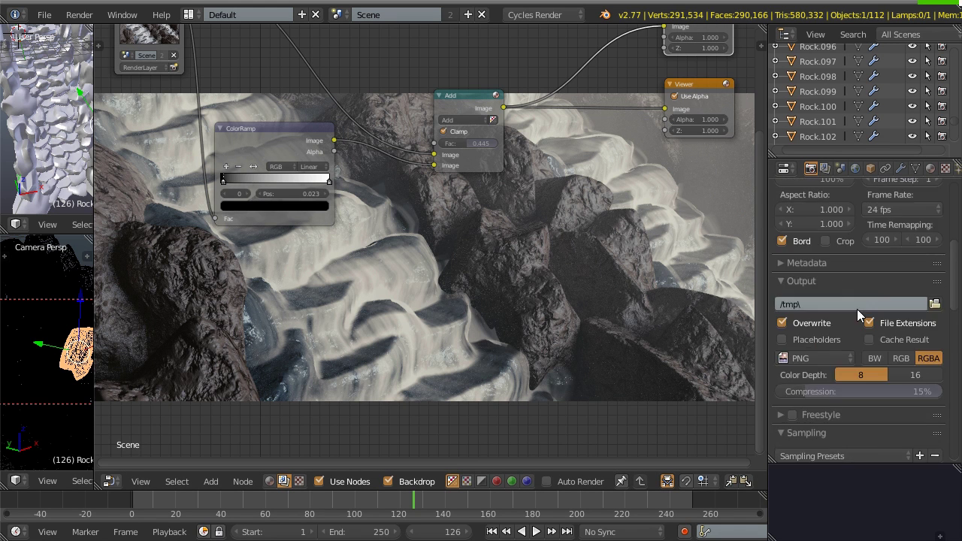
scroll(846, 187, "up", 2)
scroll(841, 224, "down", 7)
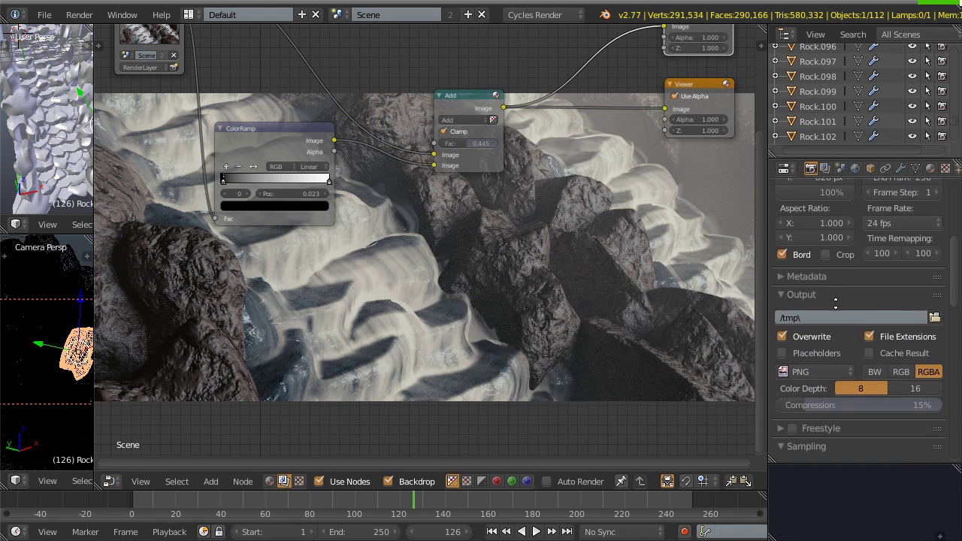